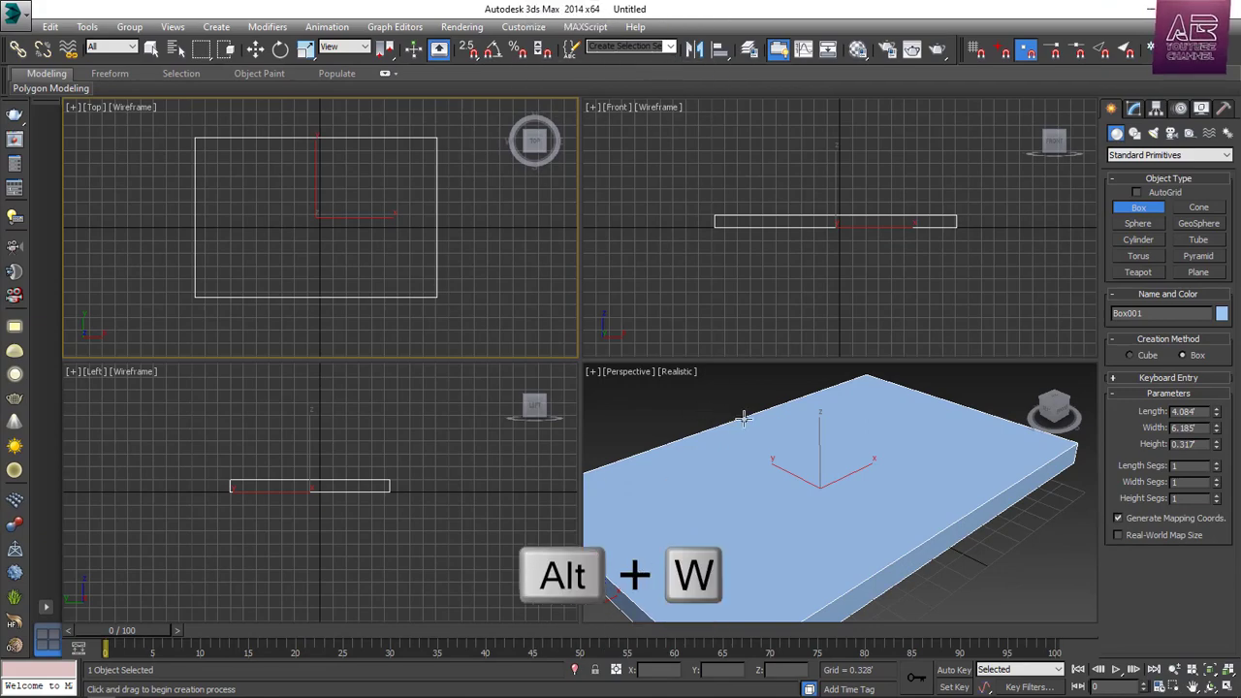
Maximize the Perspective viewport so the whole flat box is framed in a single view
{"action": "left_click", "coordinate": [744, 419]}
{"action": "key", "text": "alt+w"}
{"action": "scroll", "coordinate": [744, 419], "scroll_direction": "down", "scroll_amount": 5}
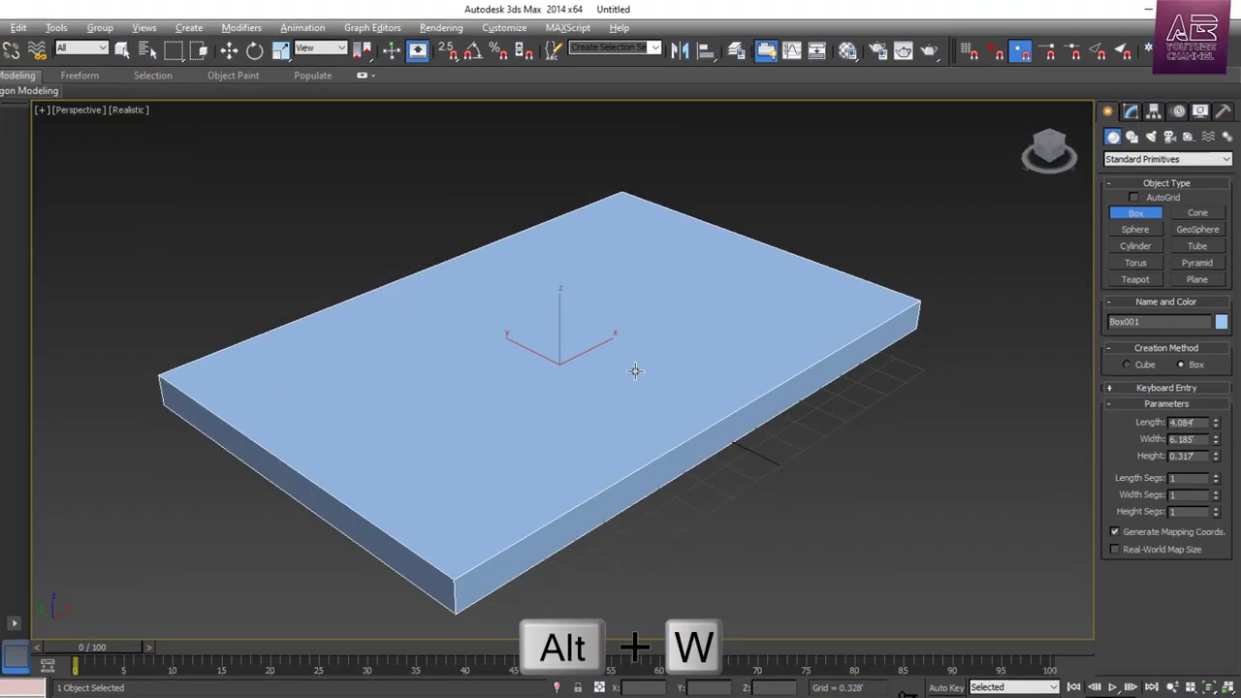
Set the flat box's length to 28', width to 20' and height to -1' to form the floor slab
{"action": "left_click", "coordinate": [1135, 109]}
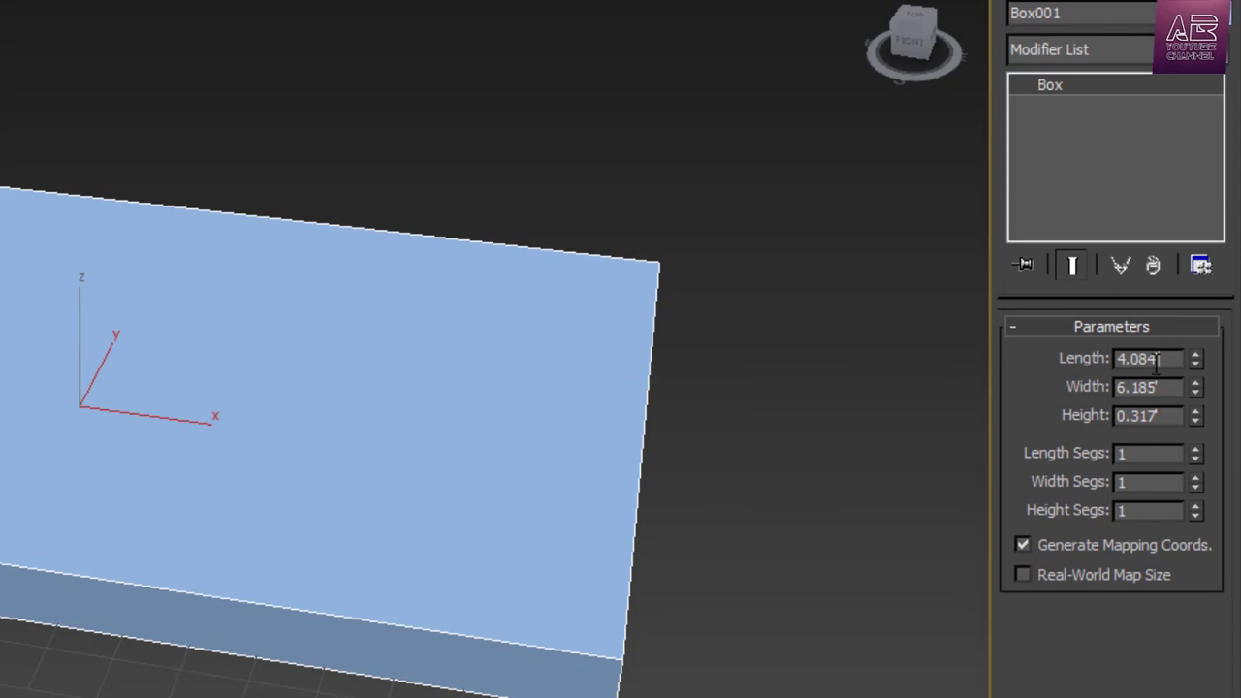
{"action": "double_click", "coordinate": [1155, 360]}
{"action": "key", "text": "Return"}
{"action": "key", "text": "Tab"}
{"action": "type", "text": "20"}
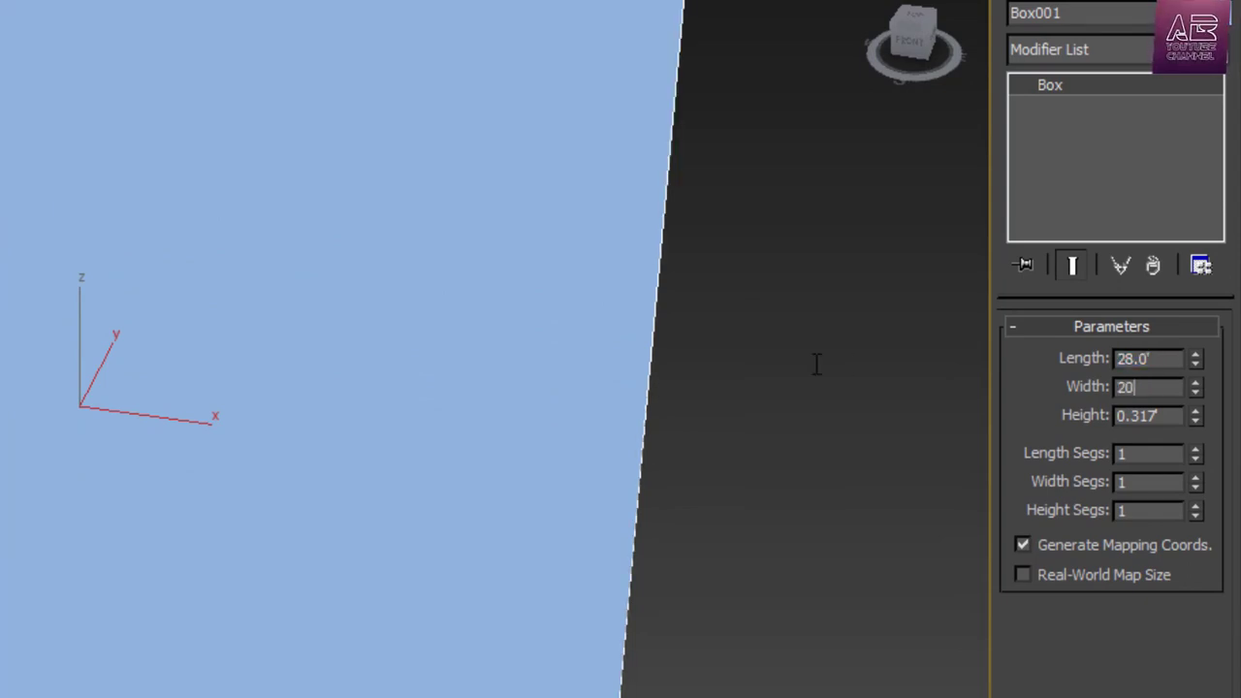
{"action": "key", "text": "Tab"}
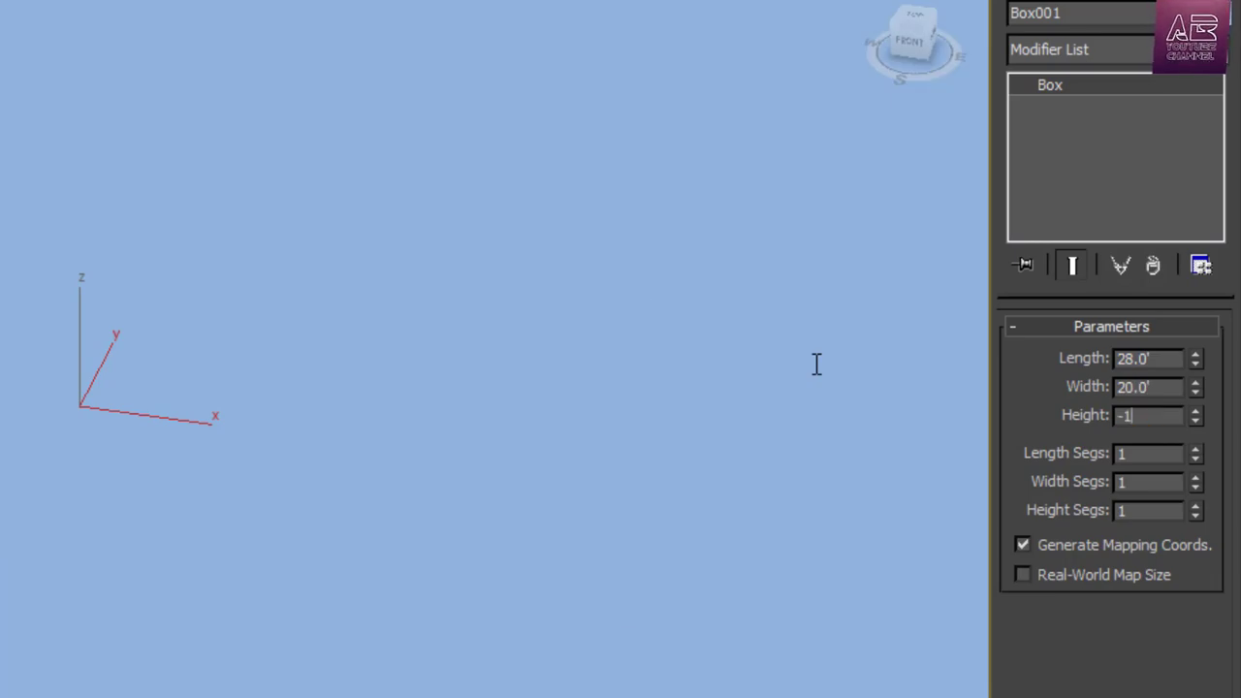
{"action": "key", "text": "Return"}
{"action": "middle_click_drag", "start_coordinate": [816, 365], "coordinate": [509, 457], "text": "alt"}
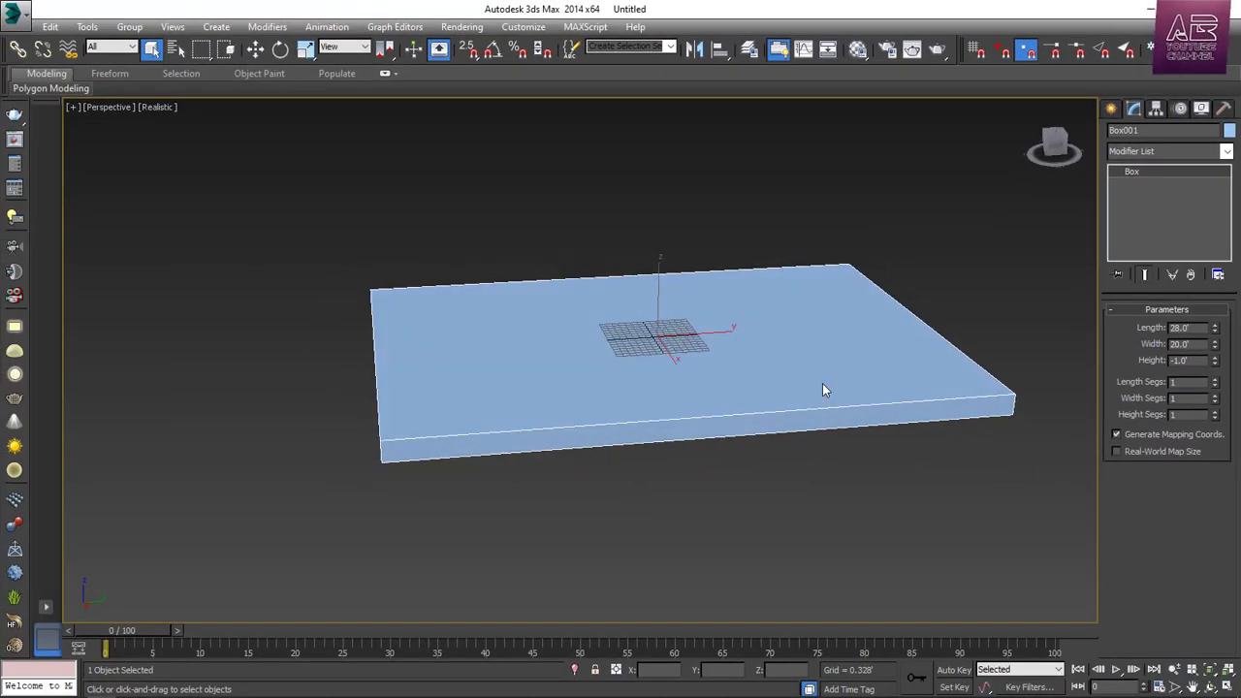
{"action": "middle_click_drag", "start_coordinate": [699, 371], "coordinate": [726, 406], "text": "alt"}
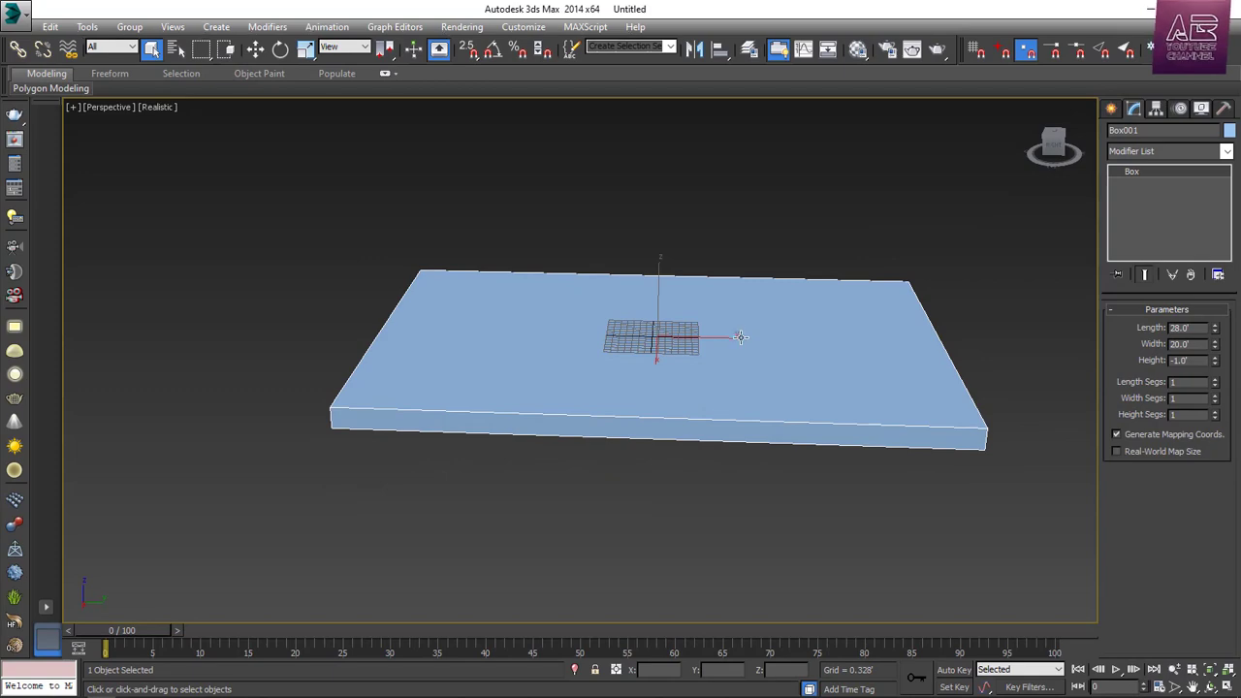
{"action": "middle_click_drag", "start_coordinate": [740, 337], "coordinate": [747, 377], "text": "alt"}
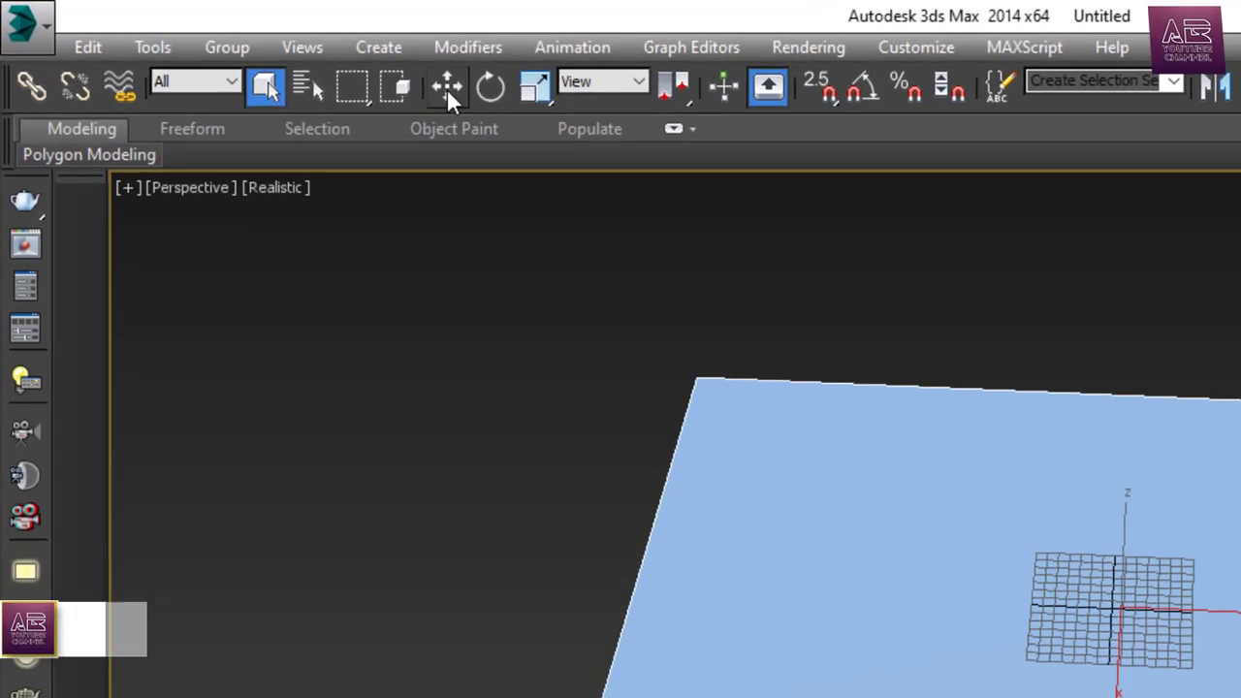
Position the floor slab at X 0' and Y 4'
{"action": "left_click", "coordinate": [257, 50]}
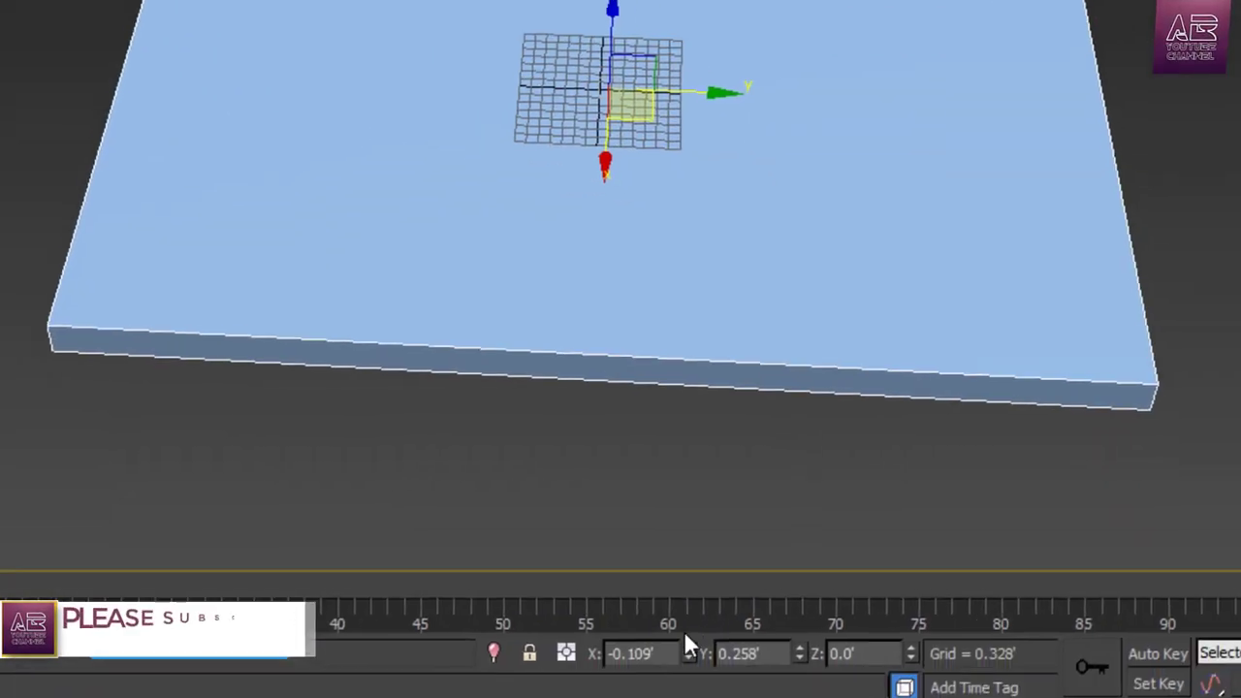
{"action": "double_click", "coordinate": [645, 653]}
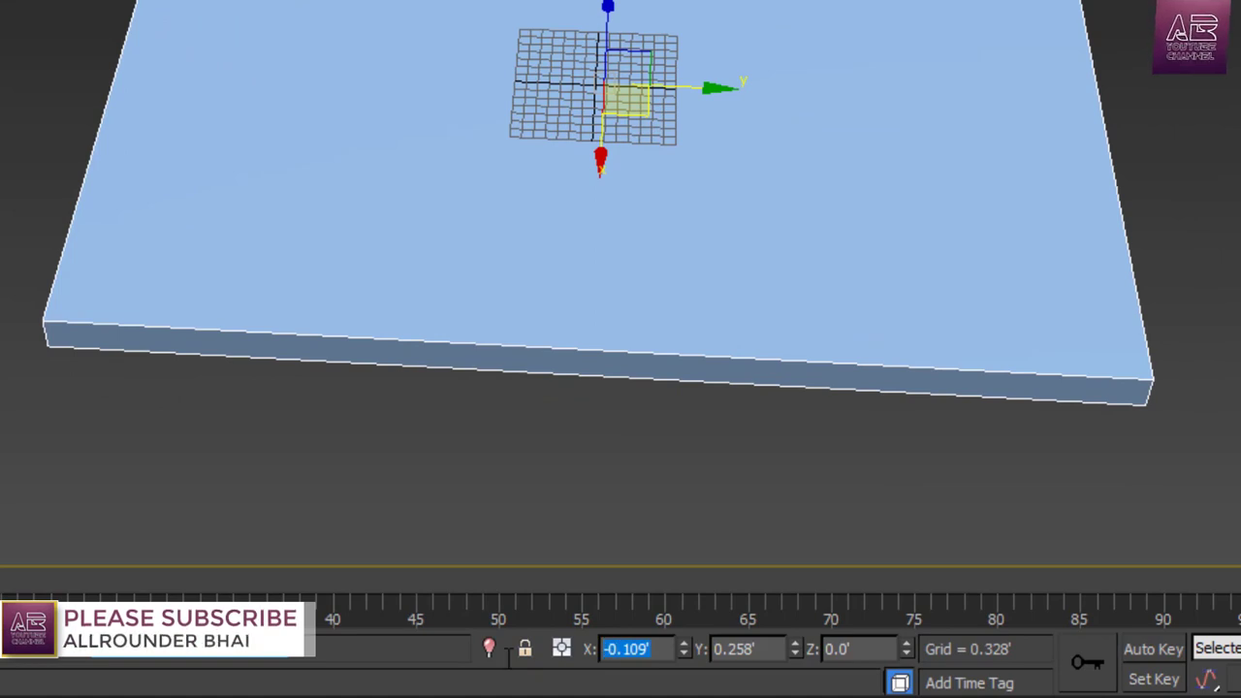
{"action": "type", "text": "0"}
{"action": "key", "text": "Tab"}
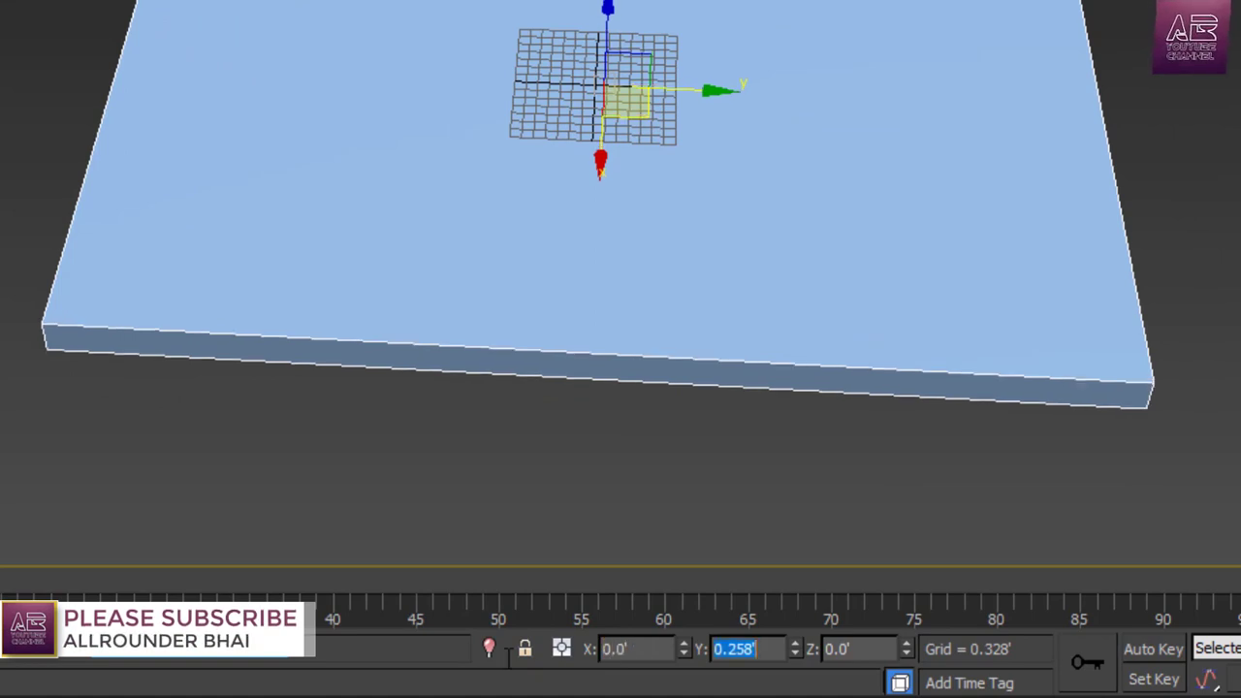
{"action": "type", "text": "4"}
{"action": "key", "text": "Tab"}
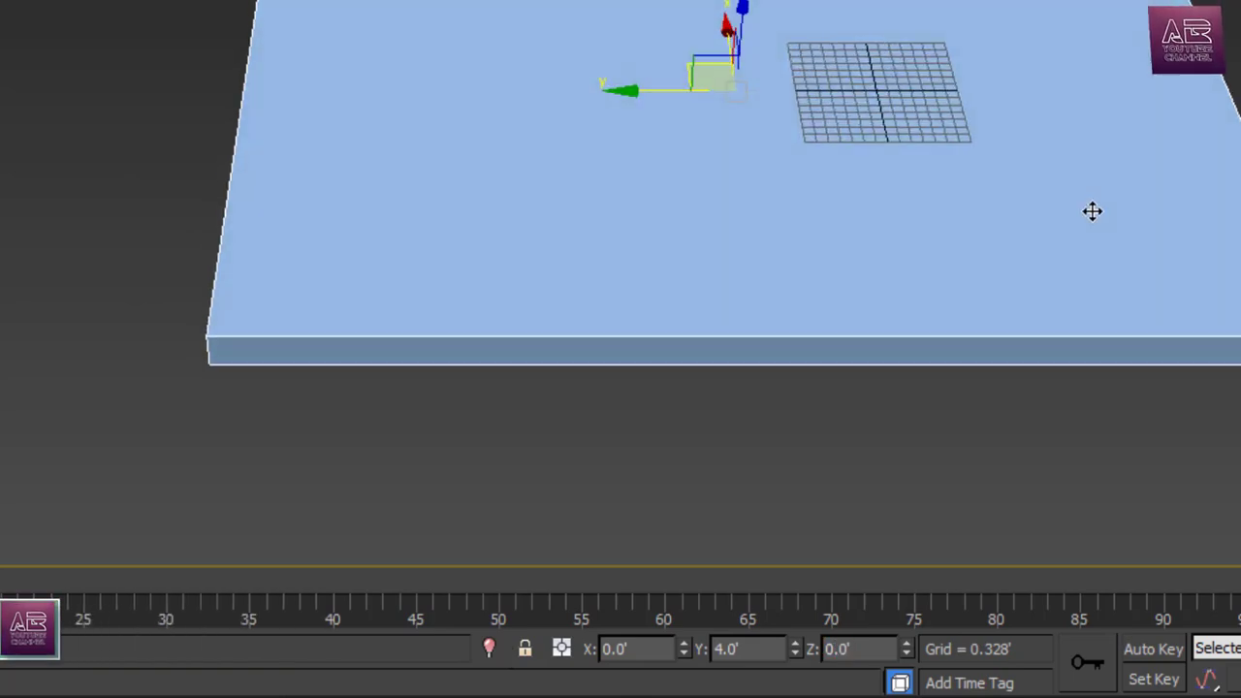
{"action": "middle_click_drag", "start_coordinate": [1092, 211], "coordinate": [590, 170], "text": "alt"}
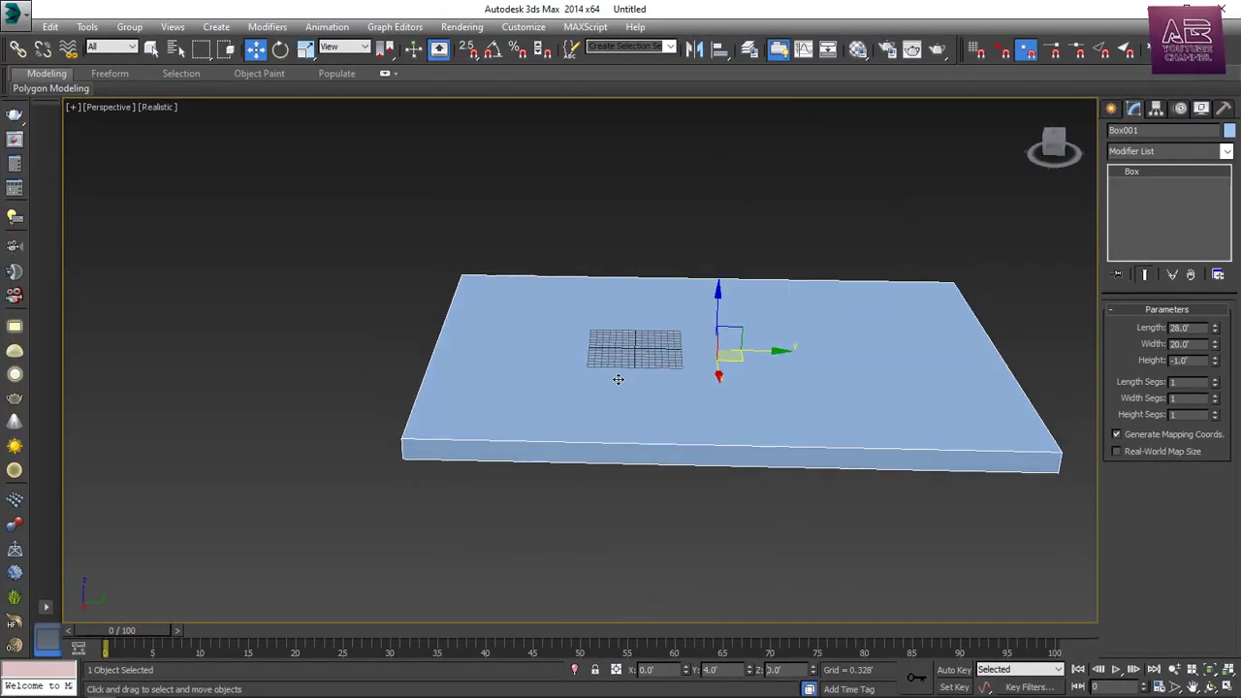
{"action": "scroll", "coordinate": [622, 379], "scroll_direction": "up", "scroll_amount": 3}
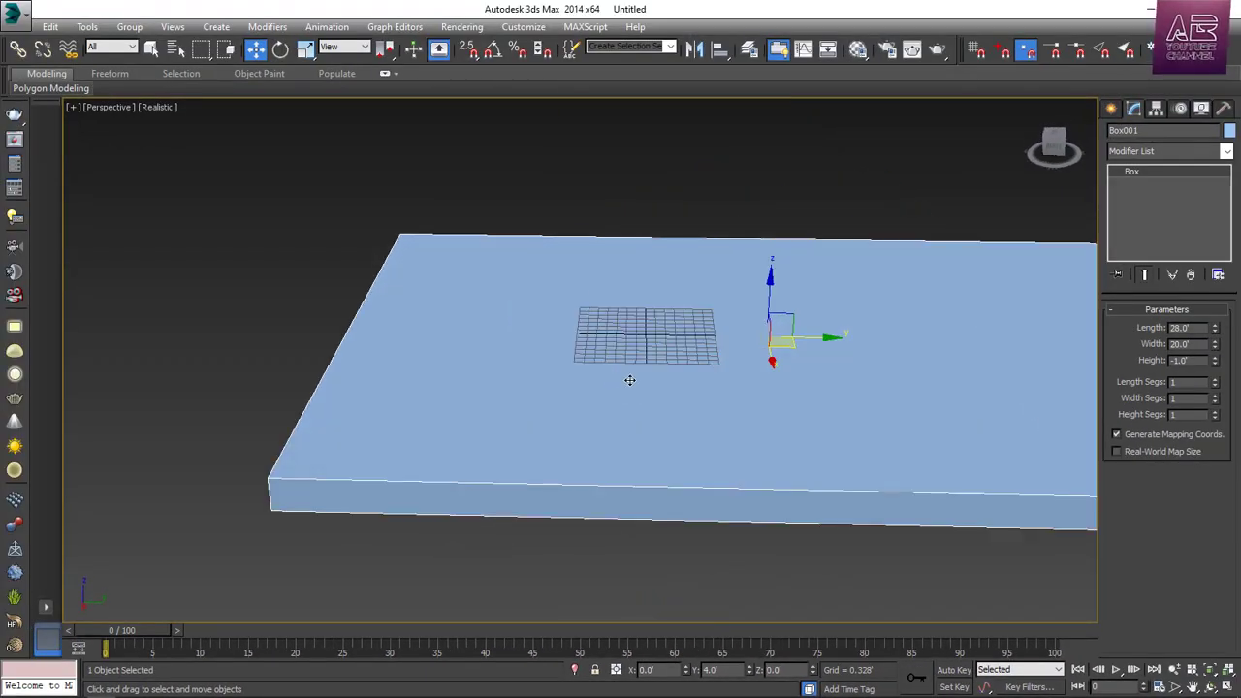
{"action": "middle_click_drag", "start_coordinate": [629, 380], "coordinate": [634, 409]}
{"action": "scroll", "coordinate": [634, 409], "scroll_direction": "down", "scroll_amount": 3}
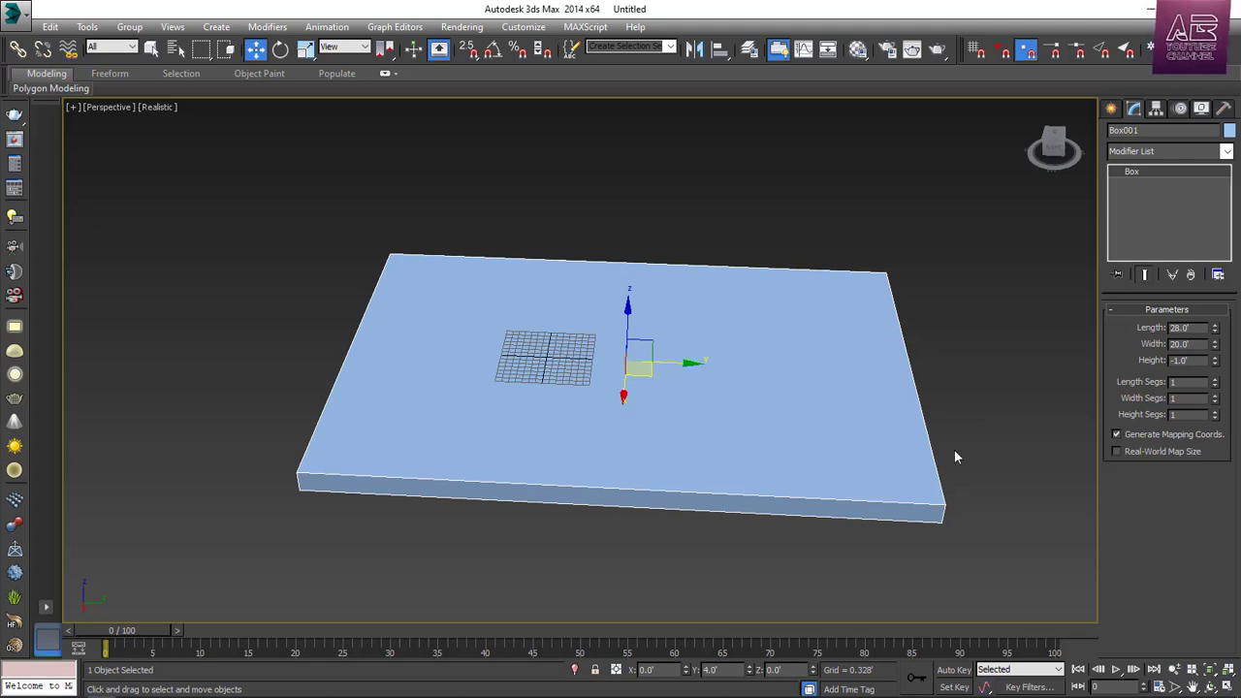
Create an upright box on the slab, about 1.4' long, 1.5' wide and 9.7' high
{"action": "left_click", "coordinate": [978, 452]}
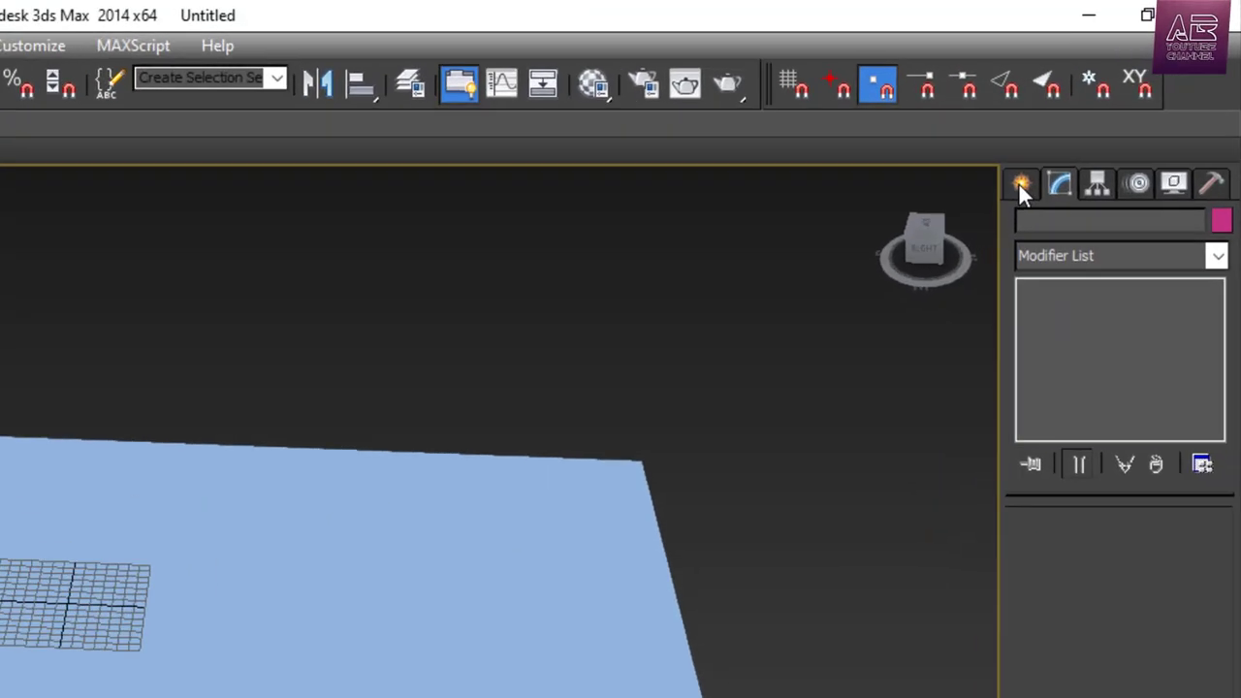
{"action": "left_click", "coordinate": [1111, 109]}
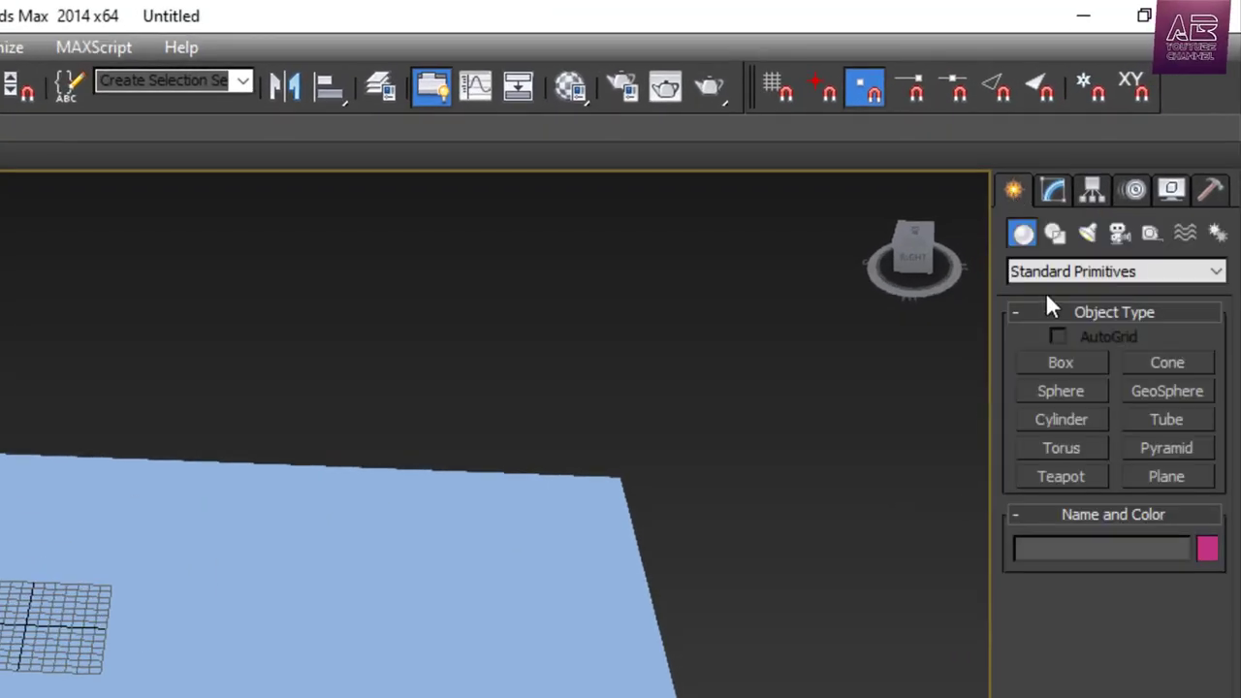
{"action": "left_click", "coordinate": [1061, 365]}
{"action": "mouse_move", "coordinate": [611, 562]}
{"action": "left_mouse_down"}
{"action": "mouse_move", "coordinate": [674, 595]}
{"action": "mouse_move", "coordinate": [659, 596]}
{"action": "left_mouse_up"}
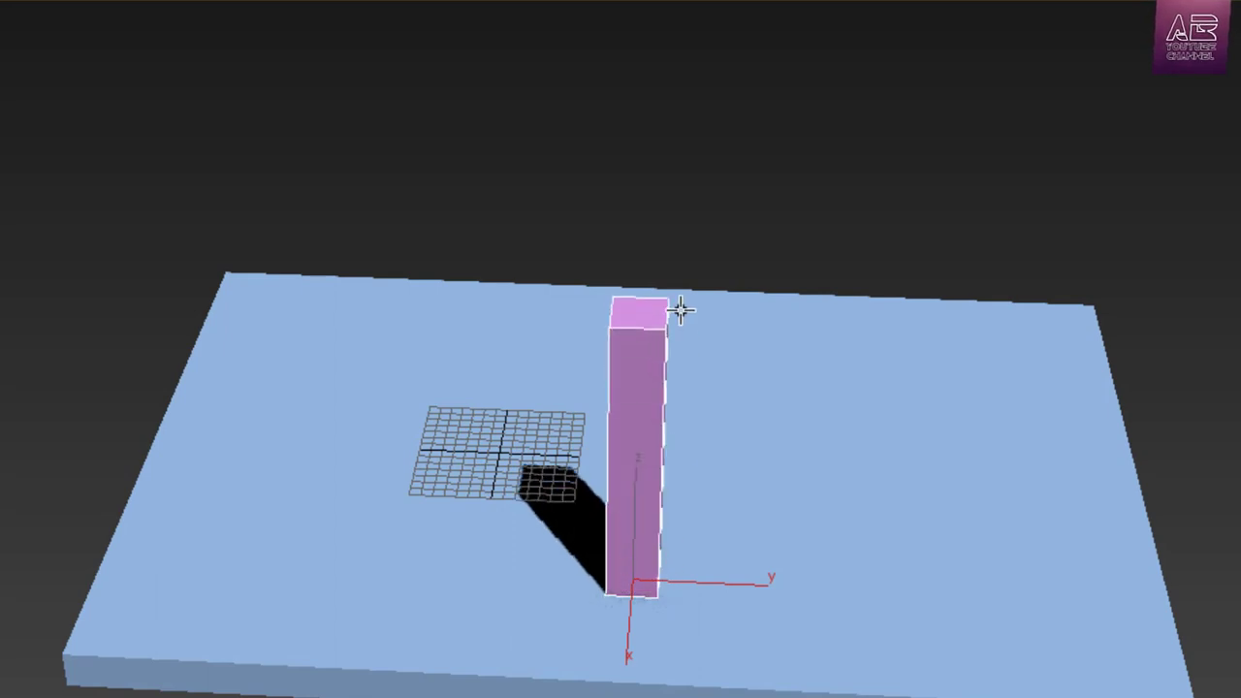
{"action": "left_click", "coordinate": [687, 232]}
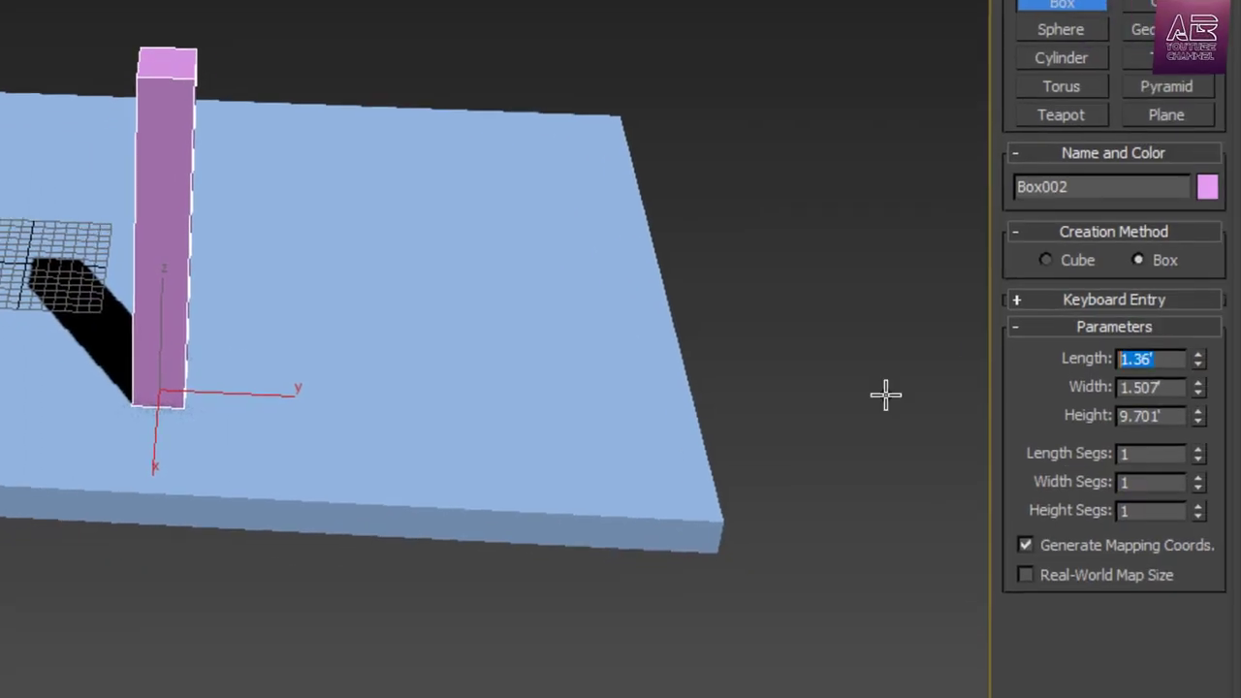
Set the upright box's length and width to 1' and its height to 10' to form a column
{"action": "type", "text": "1"}
{"action": "key", "text": "Tab"}
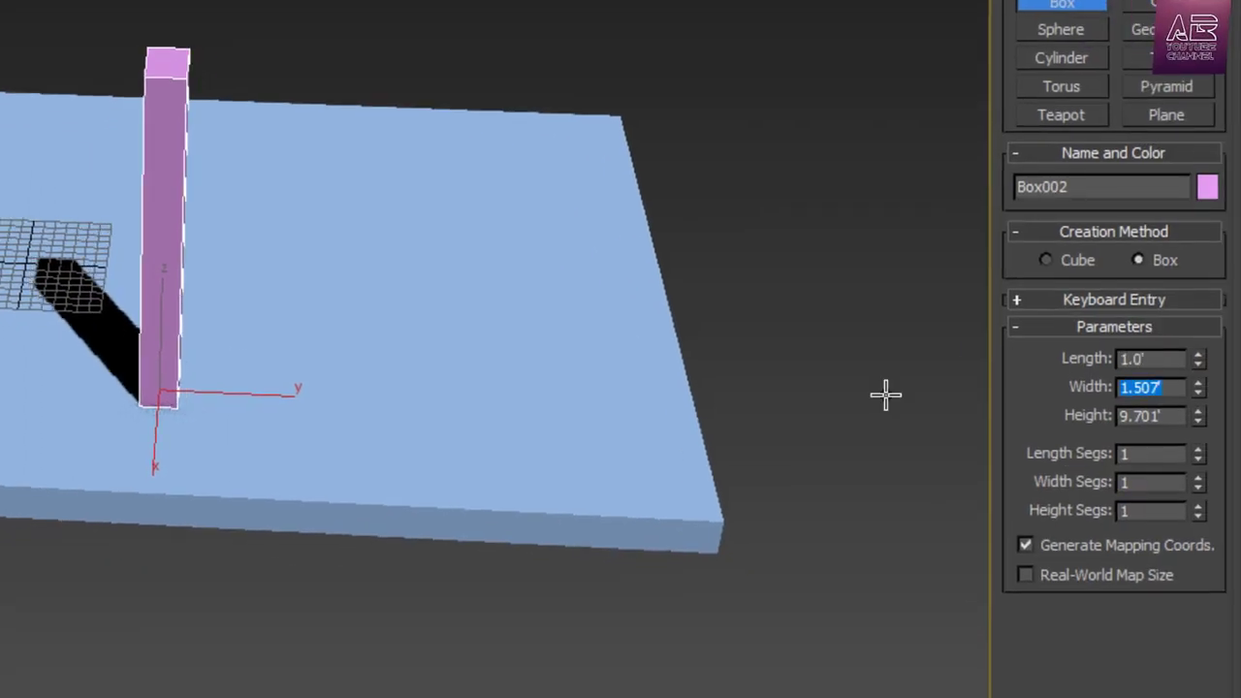
{"action": "type", "text": "1"}
{"action": "key", "text": "Tab"}
{"action": "type", "text": "10"}
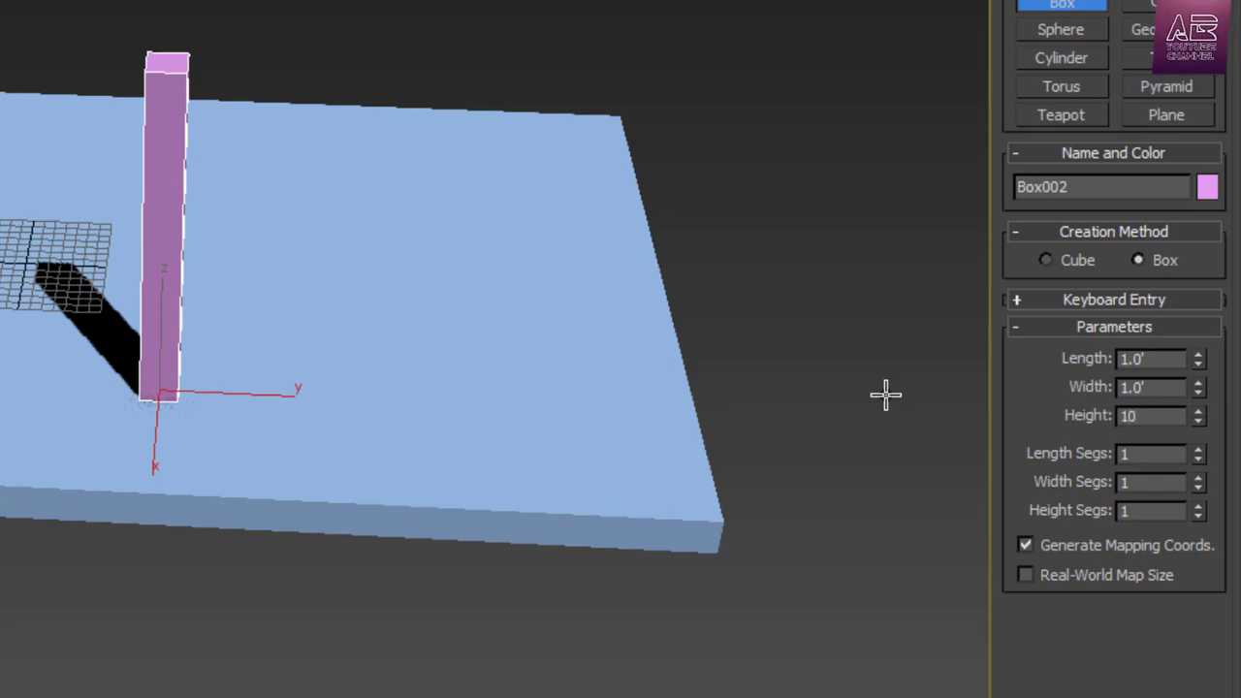
{"action": "key", "text": "Return"}
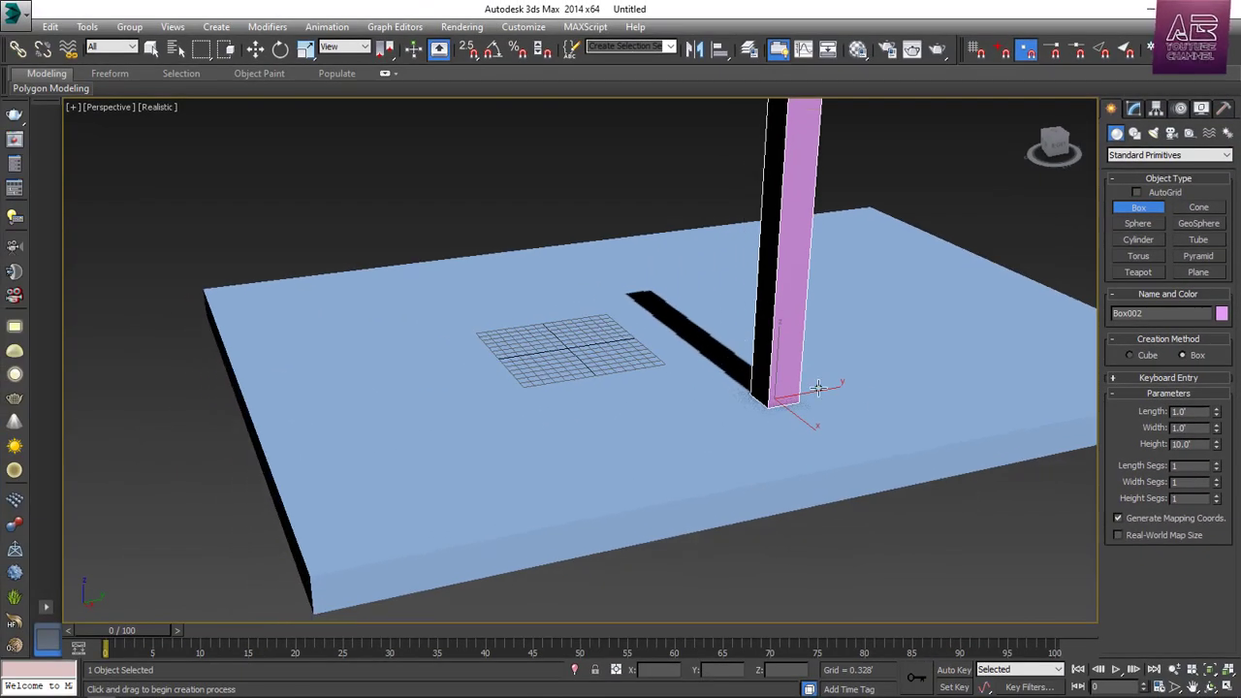
{"action": "middle_click_drag", "start_coordinate": [818, 387], "coordinate": [794, 426], "text": "alt"}
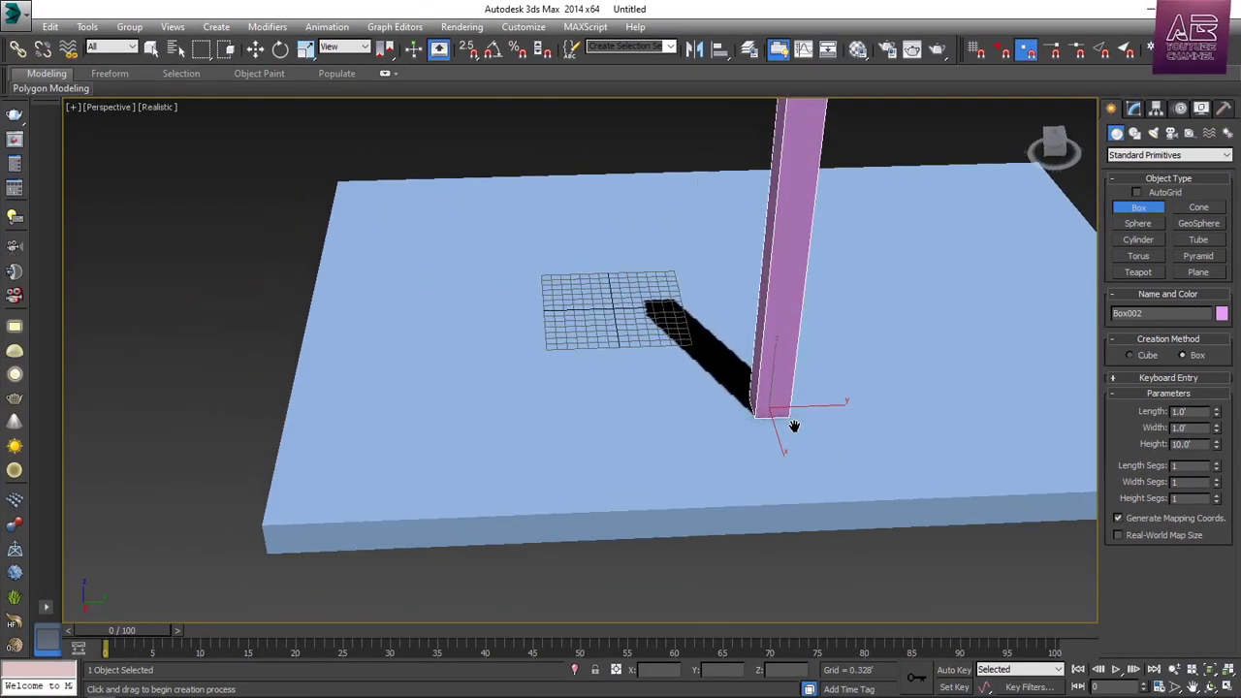
Move the column with vertex snapping so its base corner sits on the slab's top corner at 10', -10', 0'
{"action": "right_click", "coordinate": [794, 426]}
{"action": "key", "text": "s"}
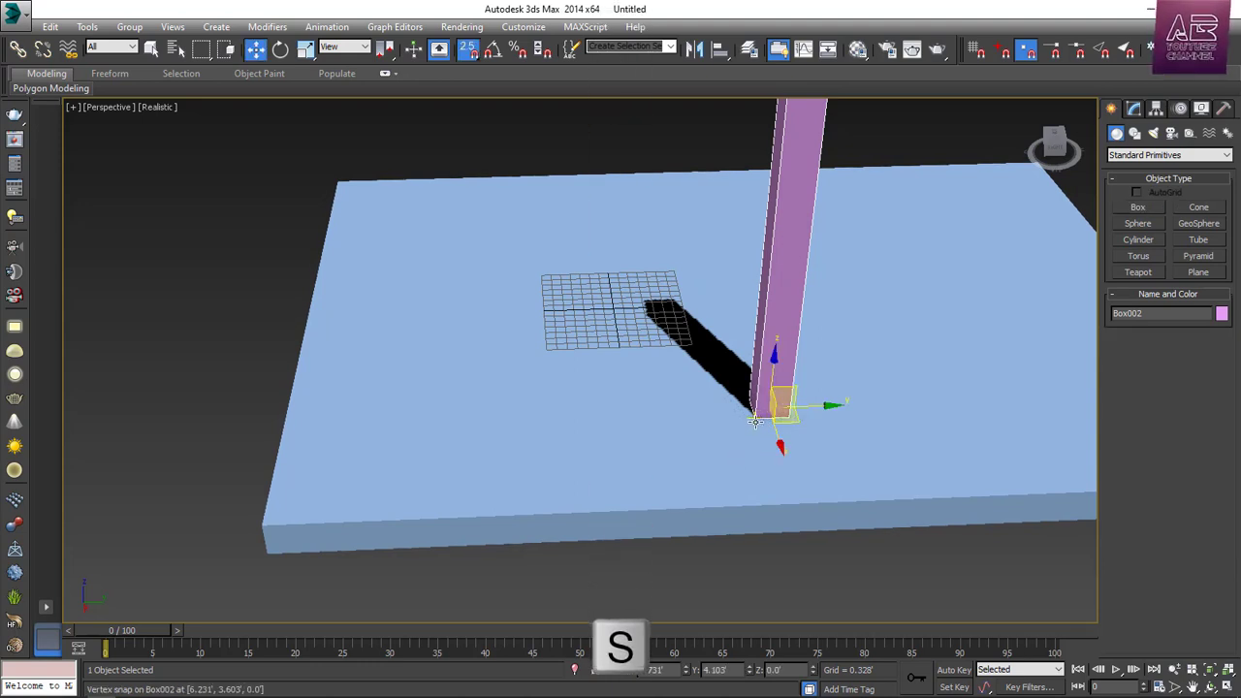
{"action": "left_click_drag", "start_coordinate": [755, 419], "coordinate": [272, 509]}
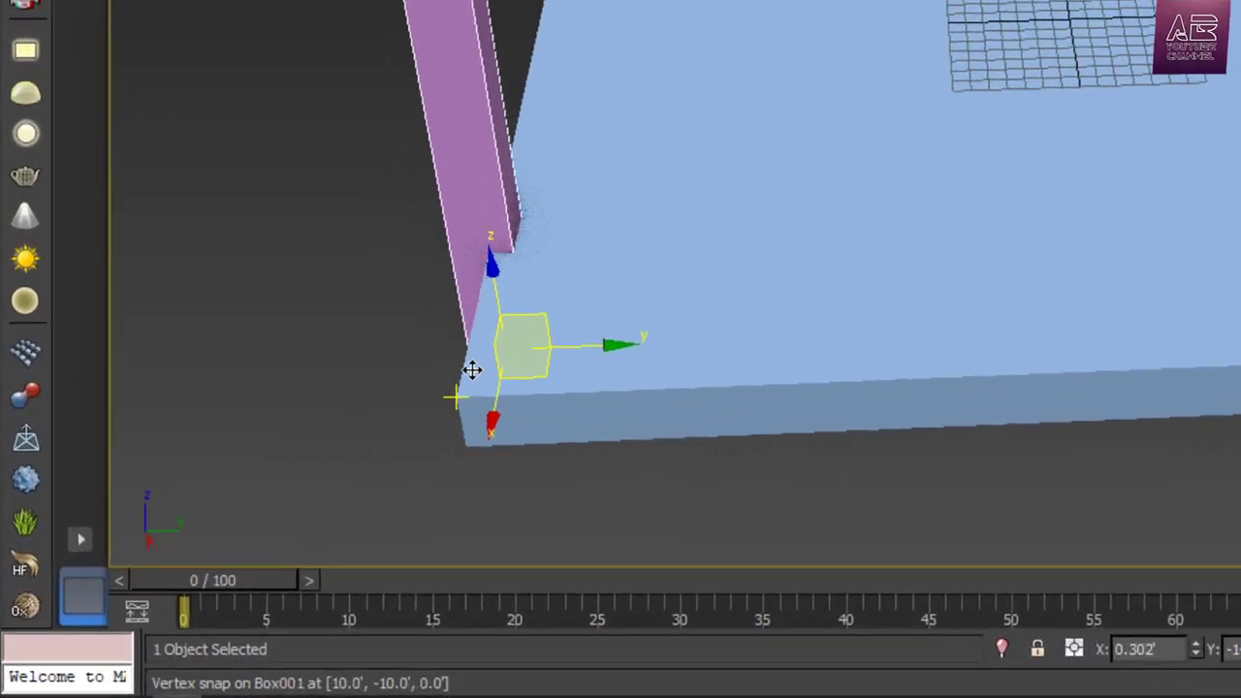
{"action": "left_click_drag", "start_coordinate": [472, 369], "coordinate": [459, 394]}
{"action": "scroll", "coordinate": [679, 288], "scroll_direction": "down", "scroll_amount": 2}
{"action": "middle_click_drag", "start_coordinate": [642, 291], "coordinate": [790, 311], "text": "alt"}
{"action": "middle_click_drag", "start_coordinate": [541, 352], "coordinate": [1240, 300]}
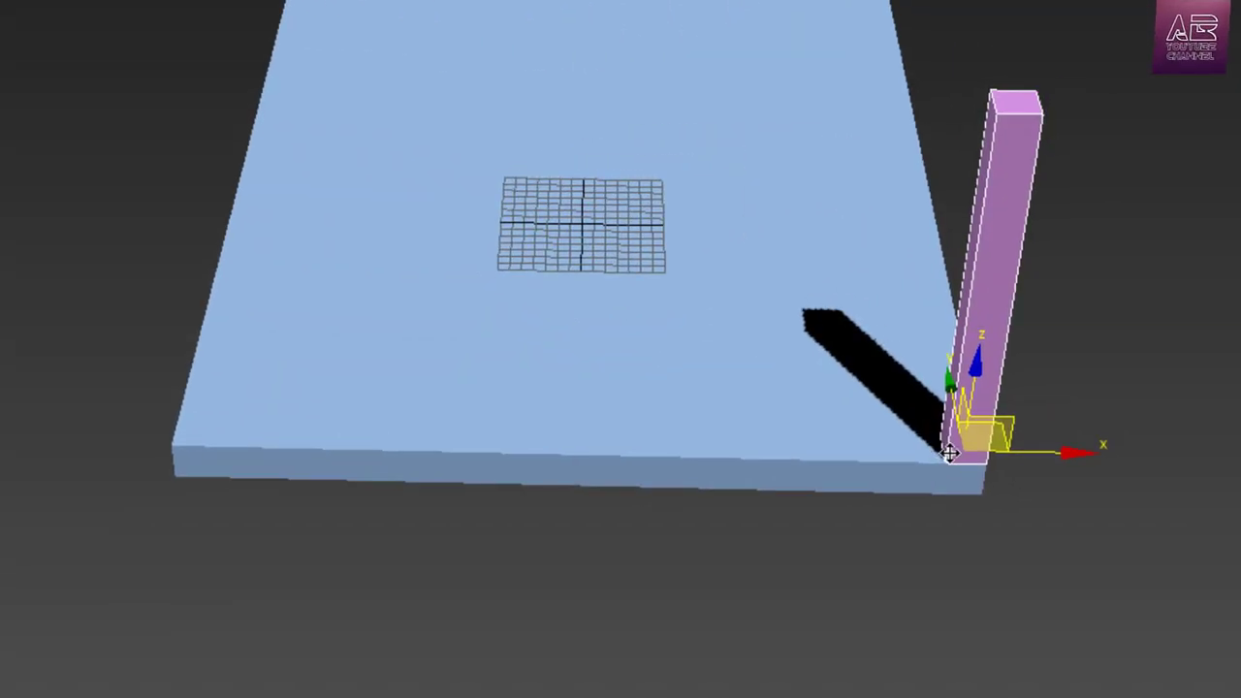
Clone the column as one instance and snap it to the slab's other corner along the same short edge
{"action": "mouse_move", "coordinate": [948, 454]}
{"action": "left_mouse_down", "text": "shift"}
{"action": "mouse_move", "coordinate": [307, 435]}
{"action": "mouse_move", "coordinate": [157, 392]}
{"action": "left_mouse_up", "text": "shift"}
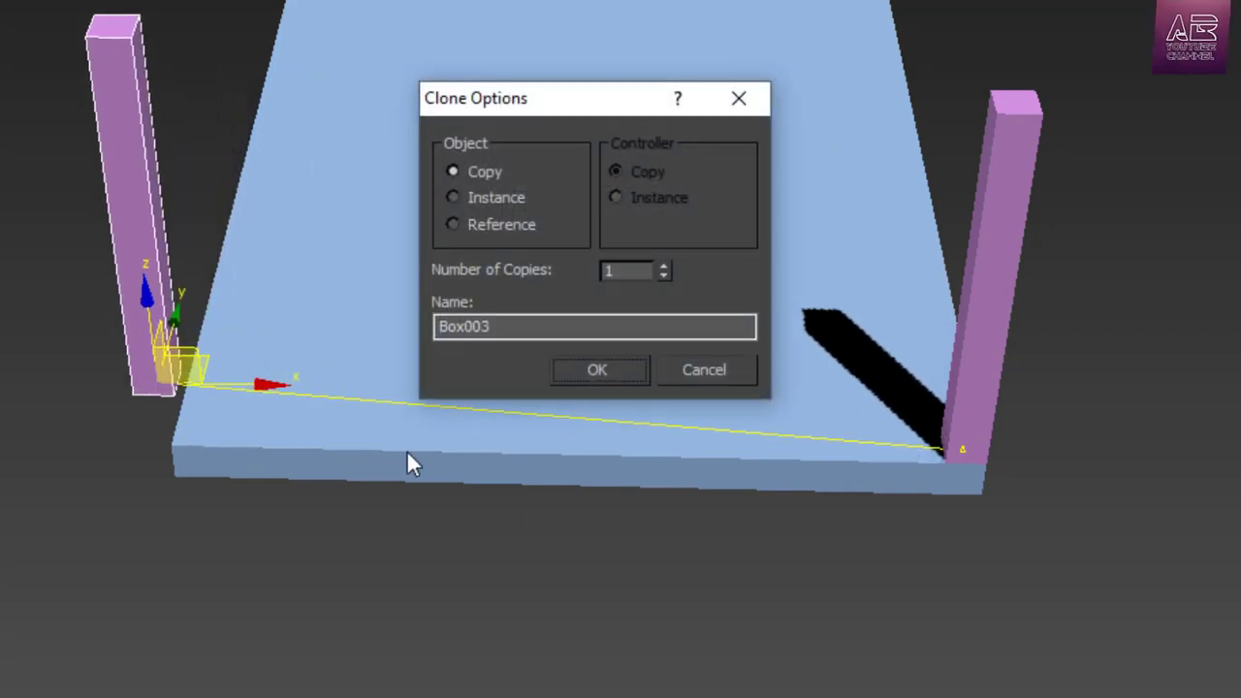
{"action": "left_click", "coordinate": [494, 197]}
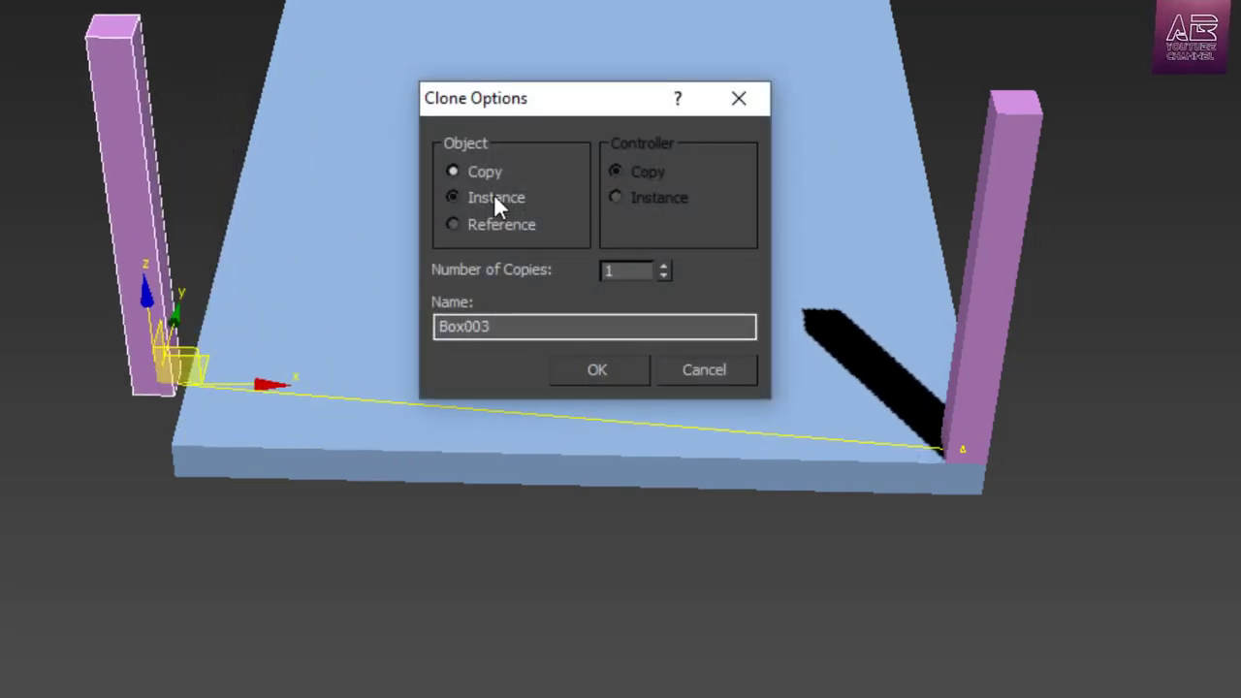
{"action": "left_click", "coordinate": [588, 368]}
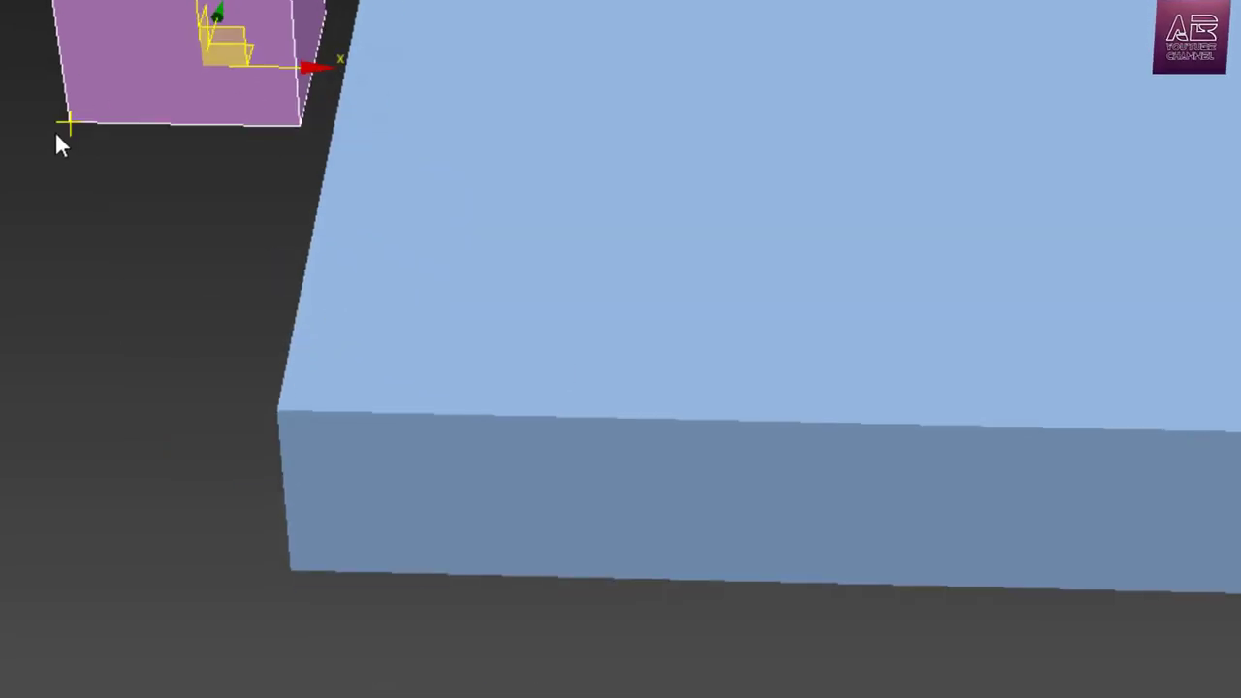
{"action": "left_click_drag", "start_coordinate": [69, 121], "coordinate": [279, 410]}
{"action": "scroll", "coordinate": [249, 455], "scroll_direction": "down", "scroll_amount": 4}
{"action": "middle_click_drag", "start_coordinate": [250, 455], "coordinate": [428, 357], "text": "alt"}
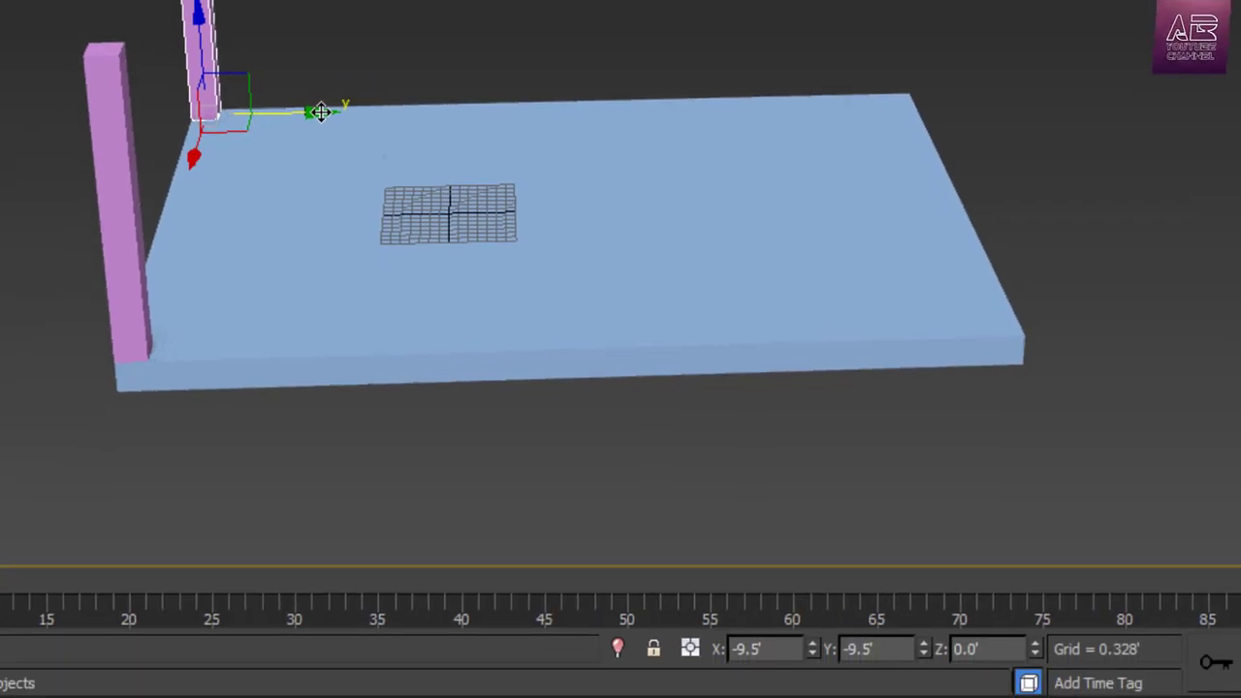
Clone the column at X -9.5' along the Y axis and set the clone's Y position to 9.5'
{"action": "left_click_drag", "start_coordinate": [321, 112], "coordinate": [669, 126], "text": "shift"}
{"action": "left_click", "coordinate": [734, 219]}
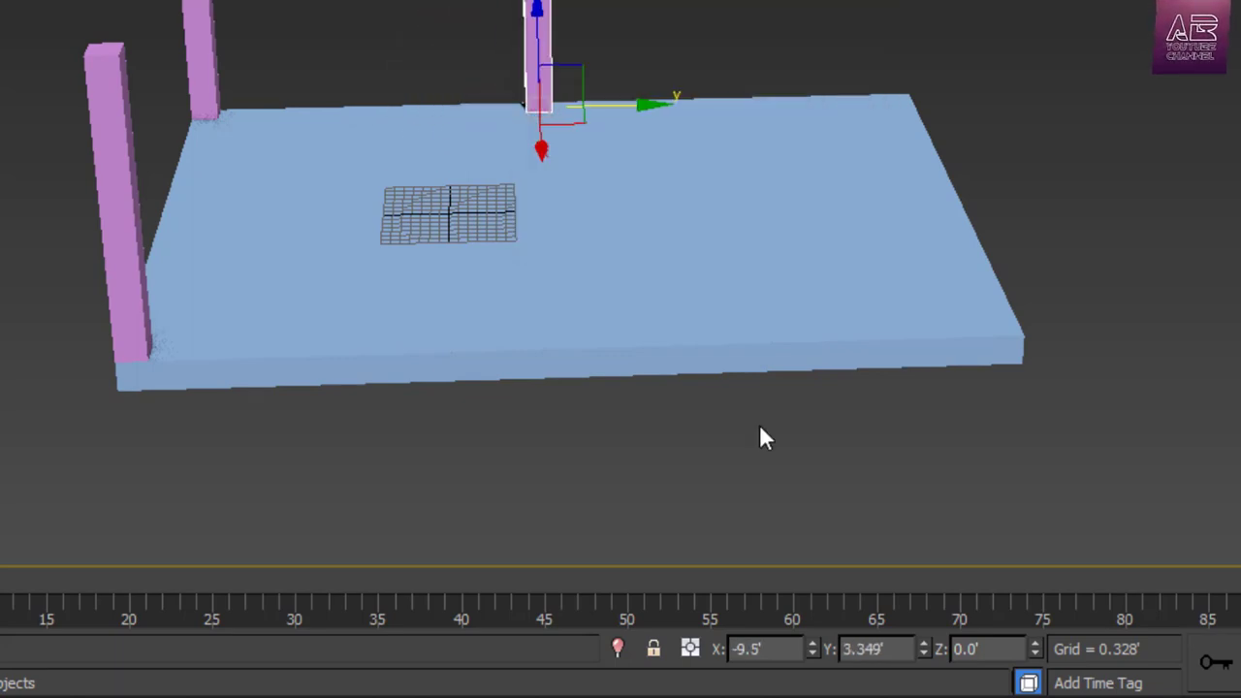
{"action": "double_click", "coordinate": [872, 649]}
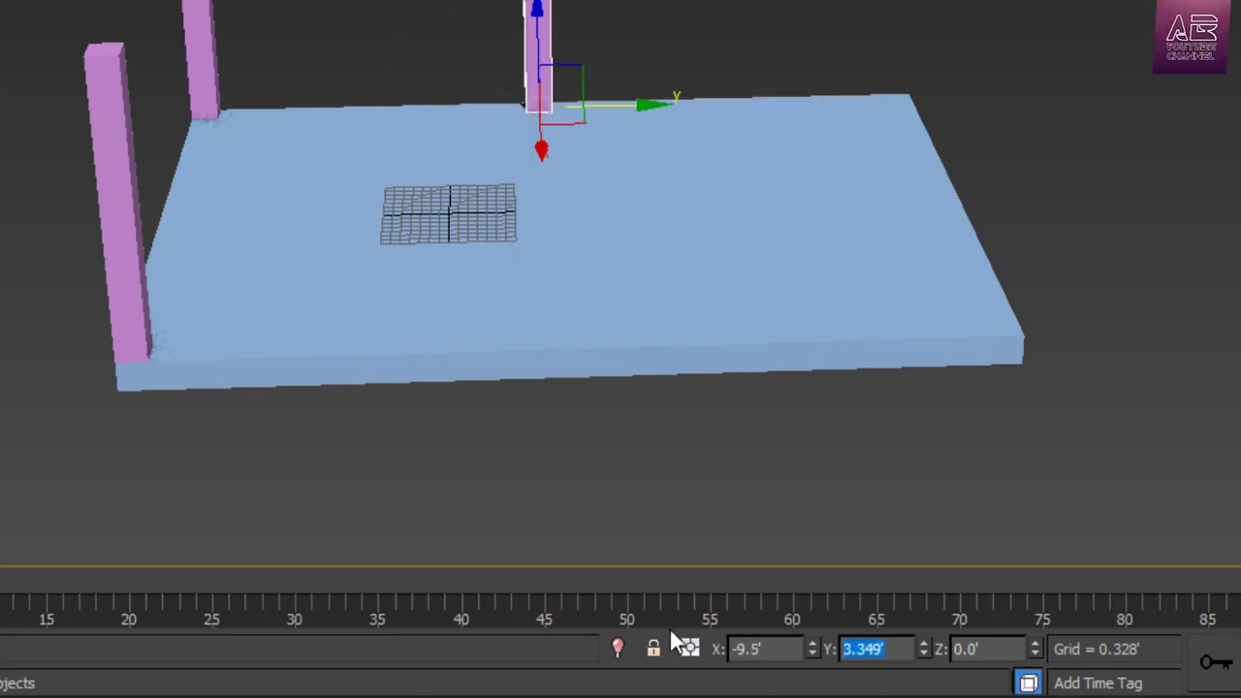
{"action": "type", "text": "9.5"}
{"action": "key", "text": "Return"}
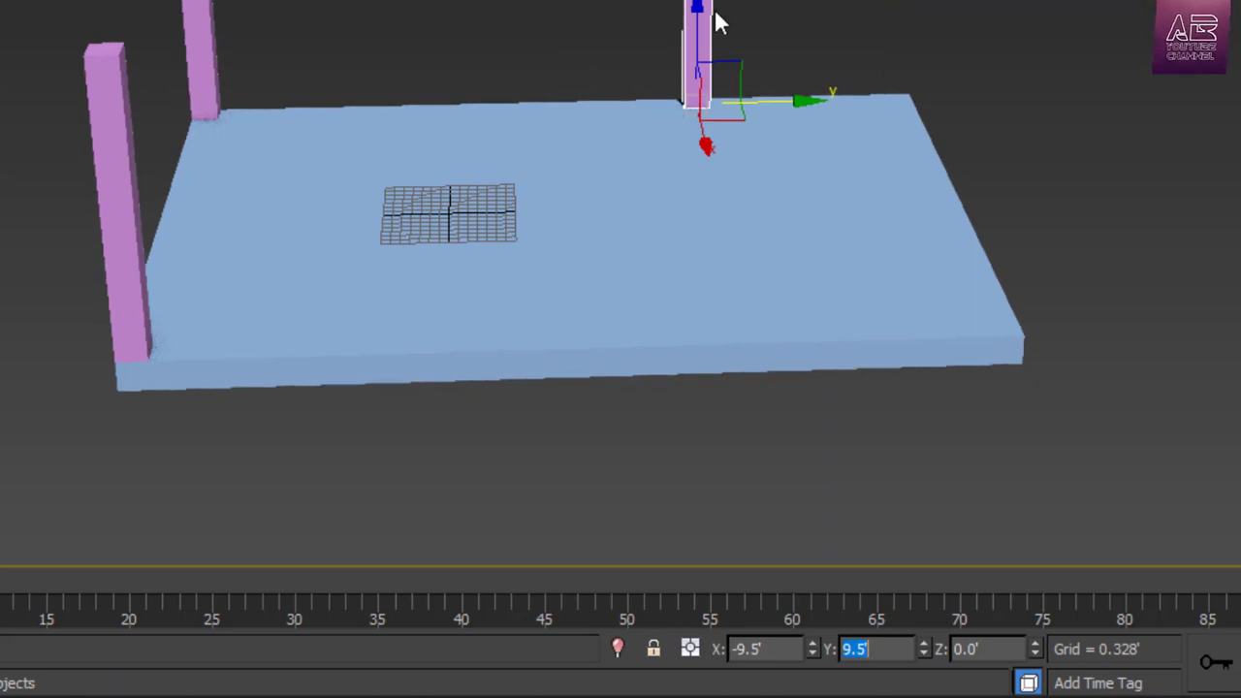
Clone the column at X 9.5', Y -9.5' along the Y axis and set the clone's Y position to 9.5'
{"action": "left_click", "coordinate": [122, 272]}
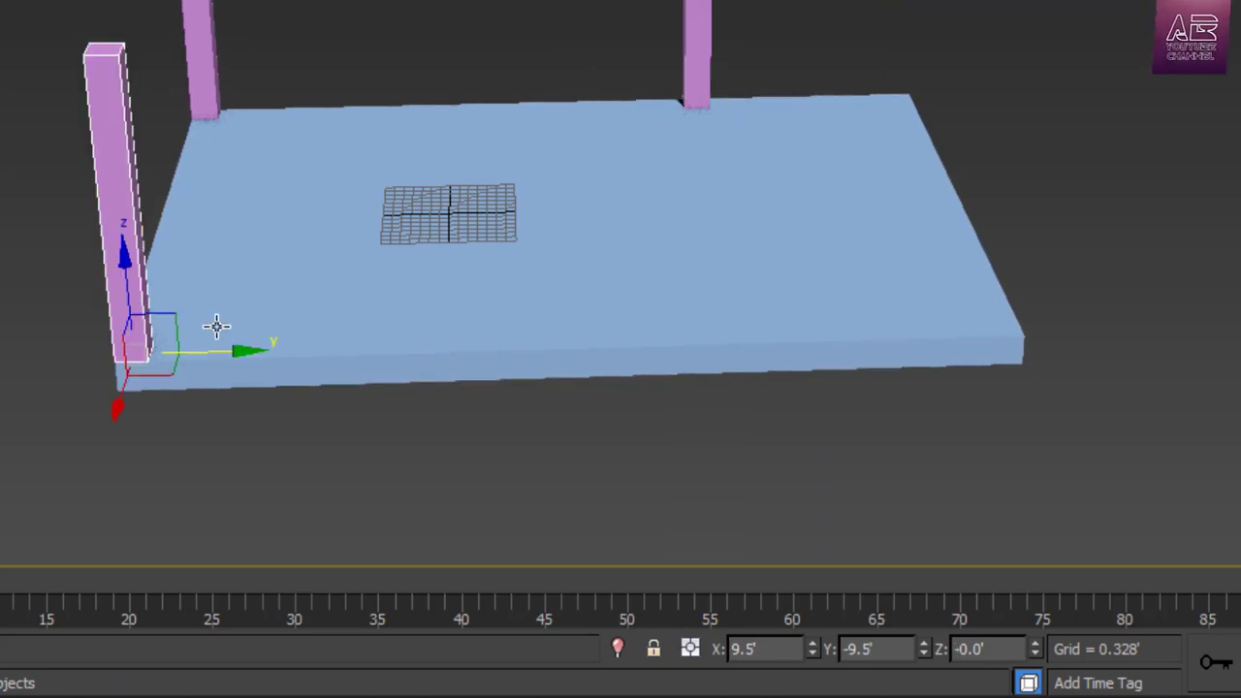
{"action": "left_click_drag", "start_coordinate": [229, 351], "coordinate": [715, 355], "text": "shift"}
{"action": "key", "text": "Return"}
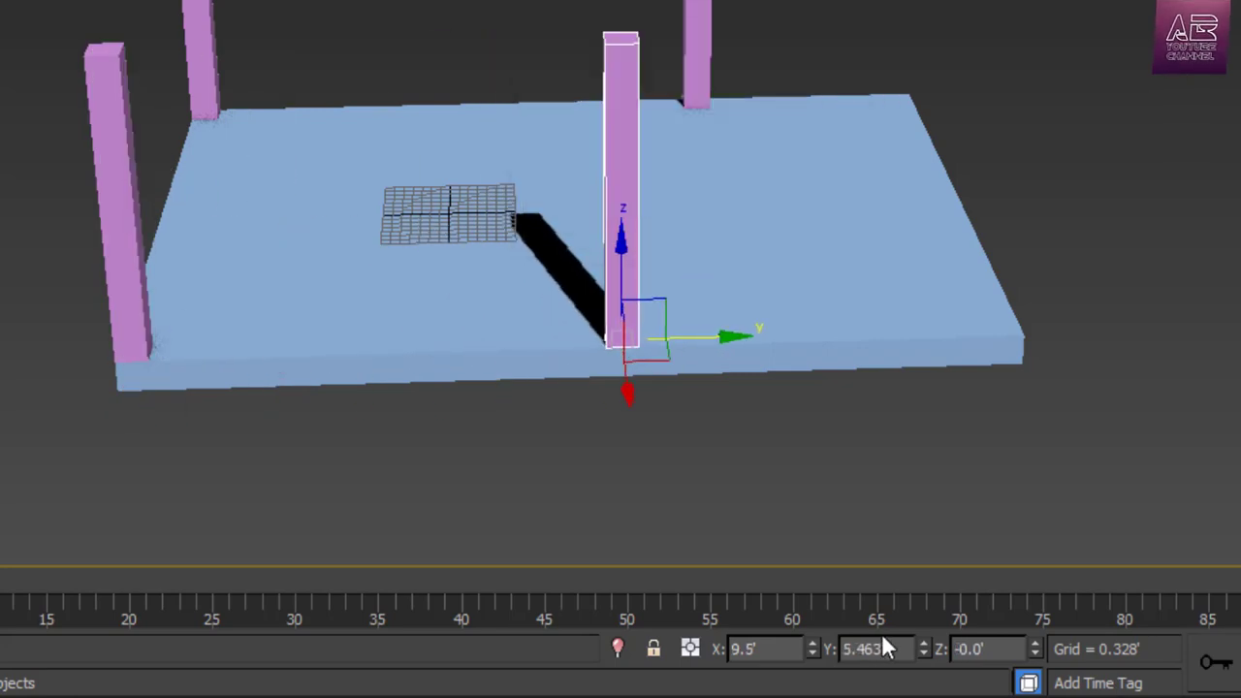
{"action": "double_click", "coordinate": [897, 648]}
{"action": "type", "text": "9.5"}
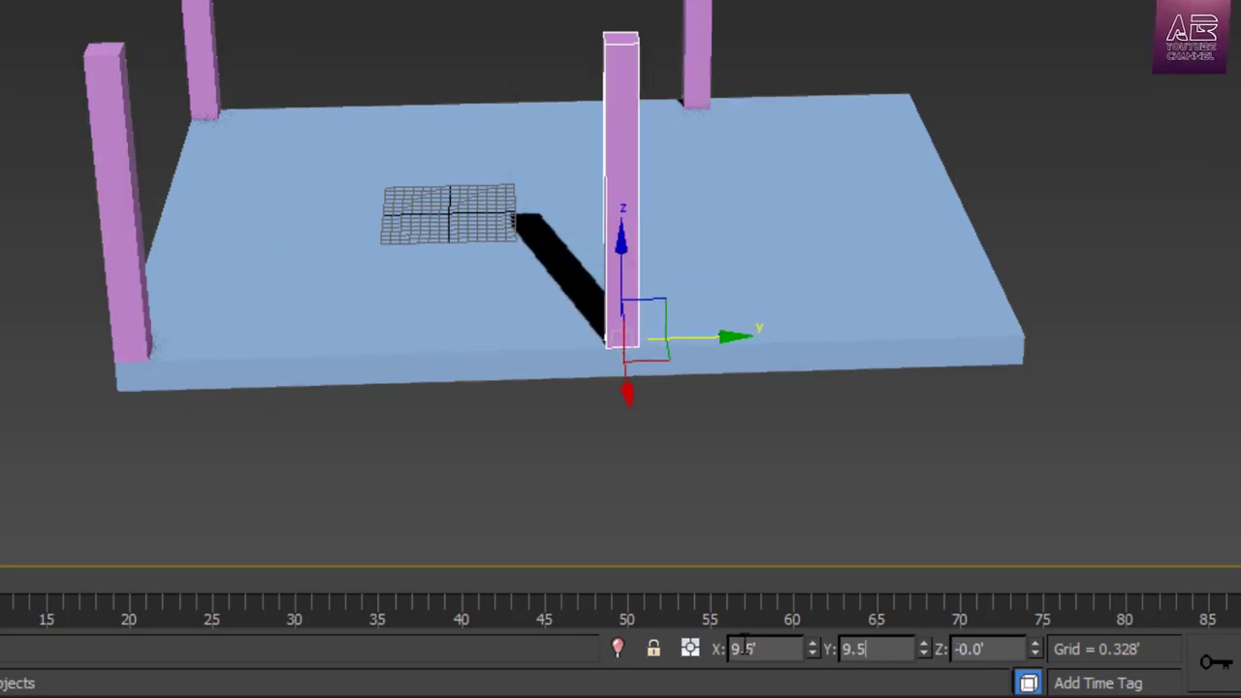
{"action": "key", "text": "Return"}
Clone the two columns at Y 9.5' together and snap the clones to the corners at the slab's open short edge
{"action": "middle_click_drag", "start_coordinate": [1079, 259], "coordinate": [970, 275]}
{"action": "scroll", "coordinate": [970, 274], "scroll_direction": "up", "scroll_amount": 3}
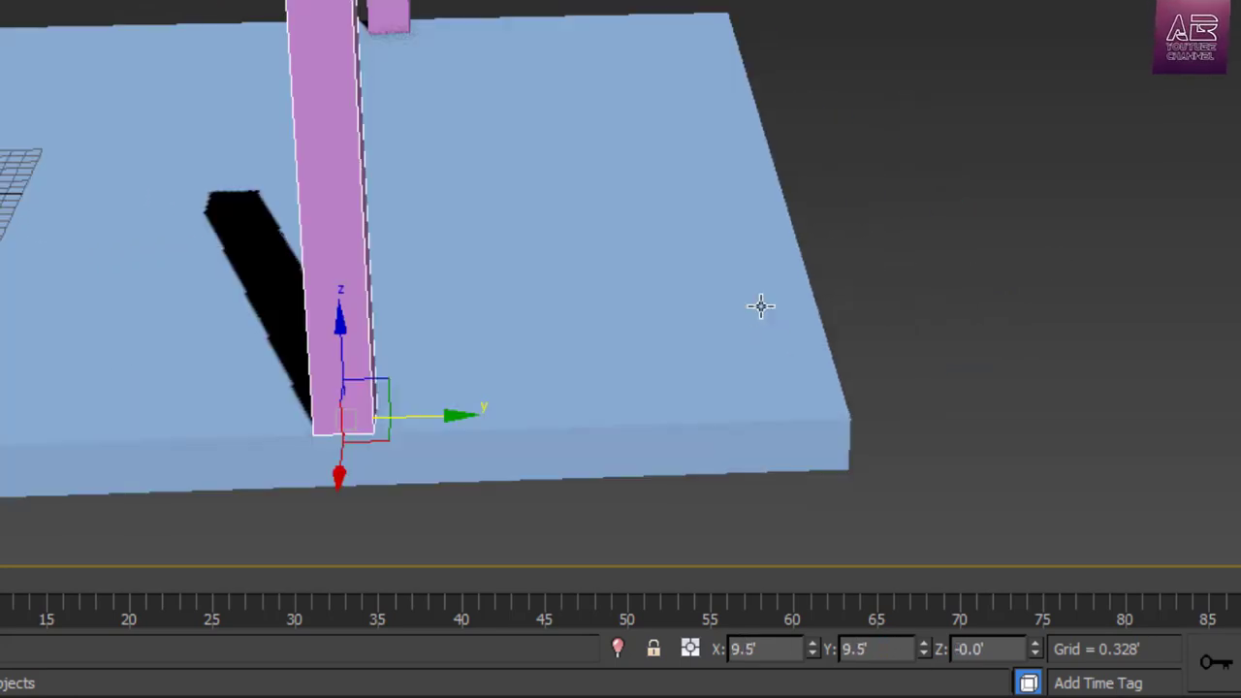
{"action": "middle_click_drag", "start_coordinate": [760, 306], "coordinate": [775, 416], "text": "alt"}
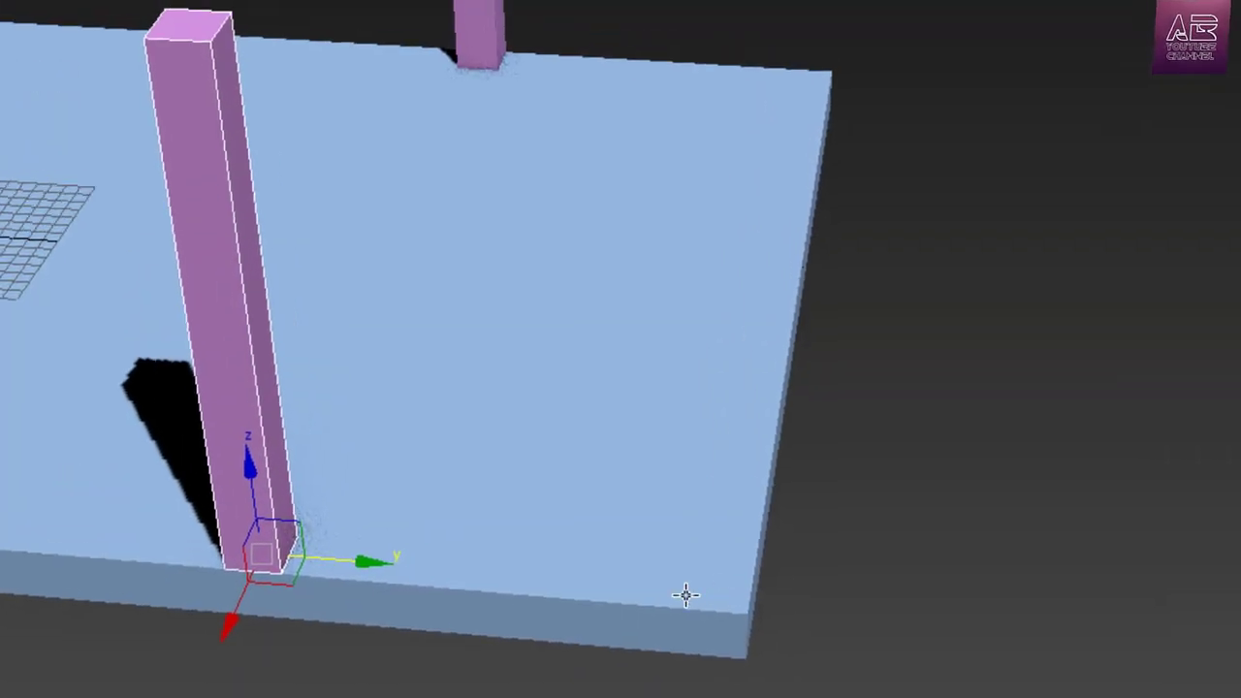
{"action": "middle_click_drag", "start_coordinate": [685, 595], "coordinate": [679, 393]}
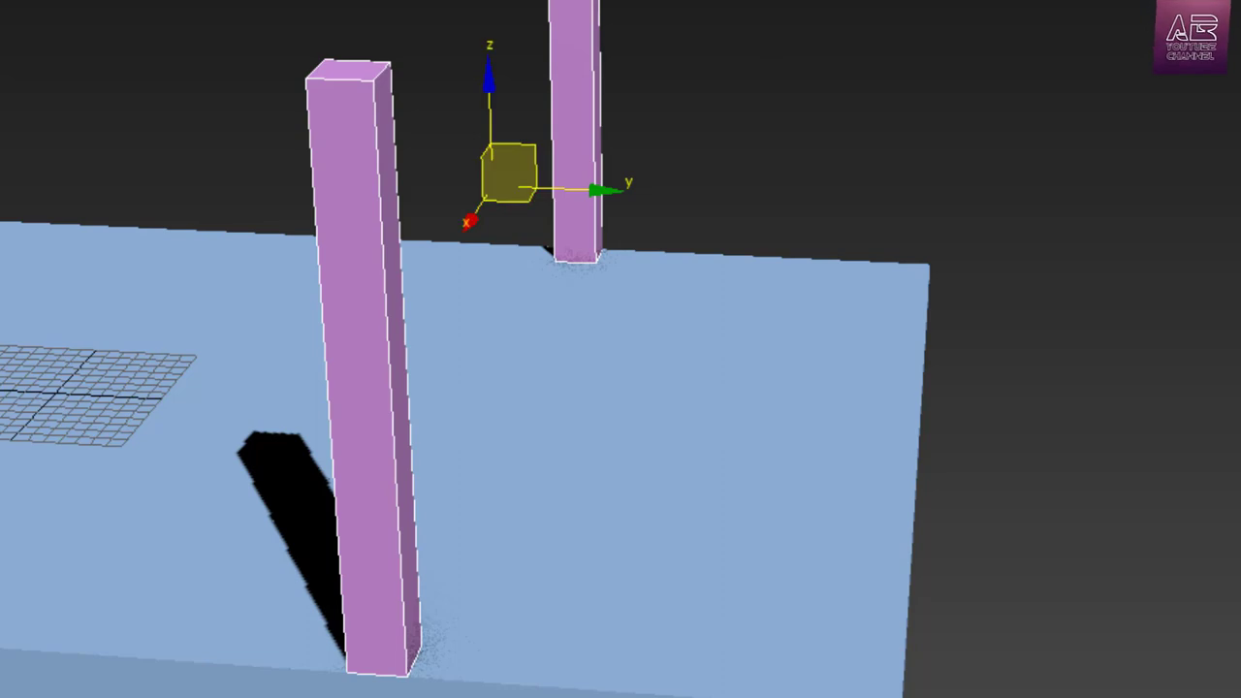
{"action": "middle_click_drag", "start_coordinate": [644, 213], "coordinate": [642, 158]}
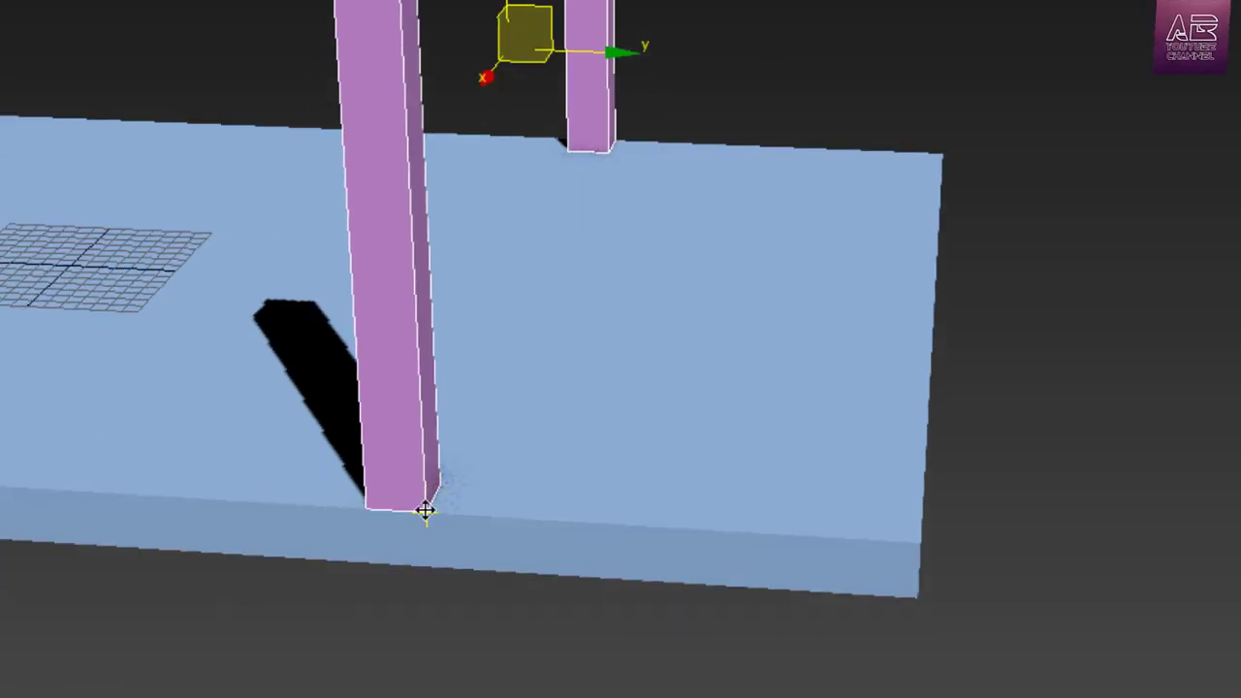
{"action": "left_click_drag", "start_coordinate": [425, 510], "coordinate": [918, 538], "text": "shift"}
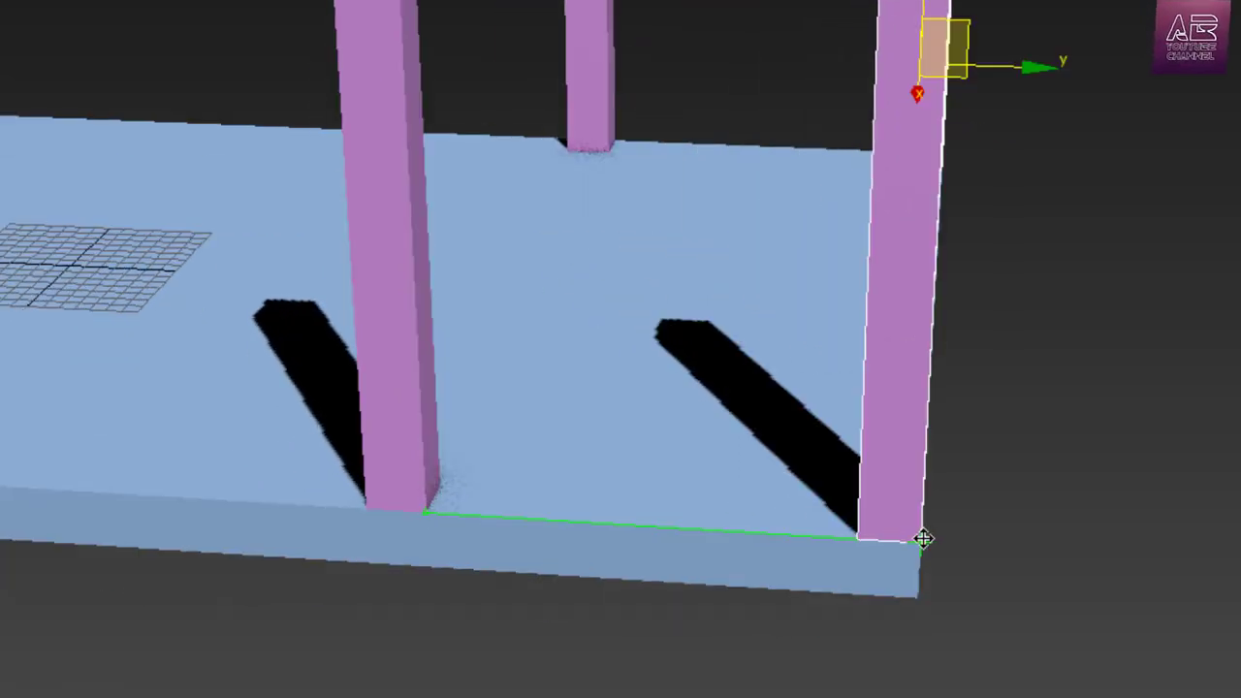
{"action": "left_click", "coordinate": [744, 491]}
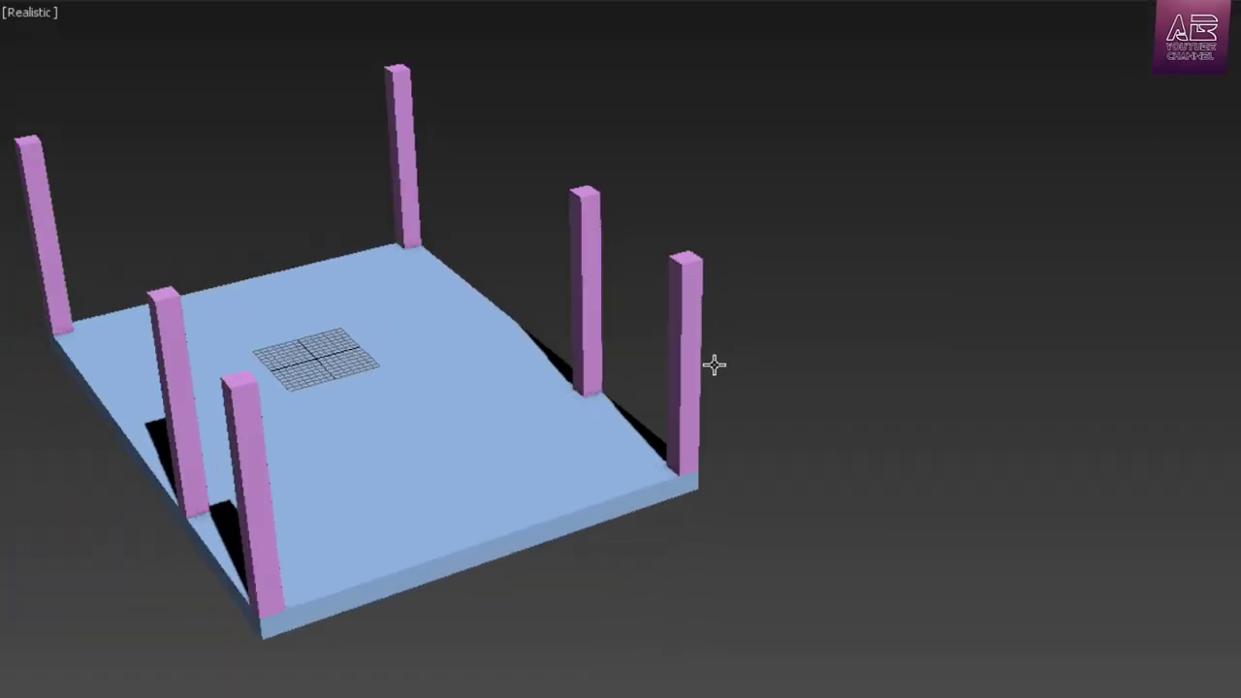
Create a 1' by 18' by 10' high box wall between the corner columns at Y -9.5', snapping to their vertices
{"action": "middle_click_drag", "start_coordinate": [715, 364], "coordinate": [763, 355], "text": "alt"}
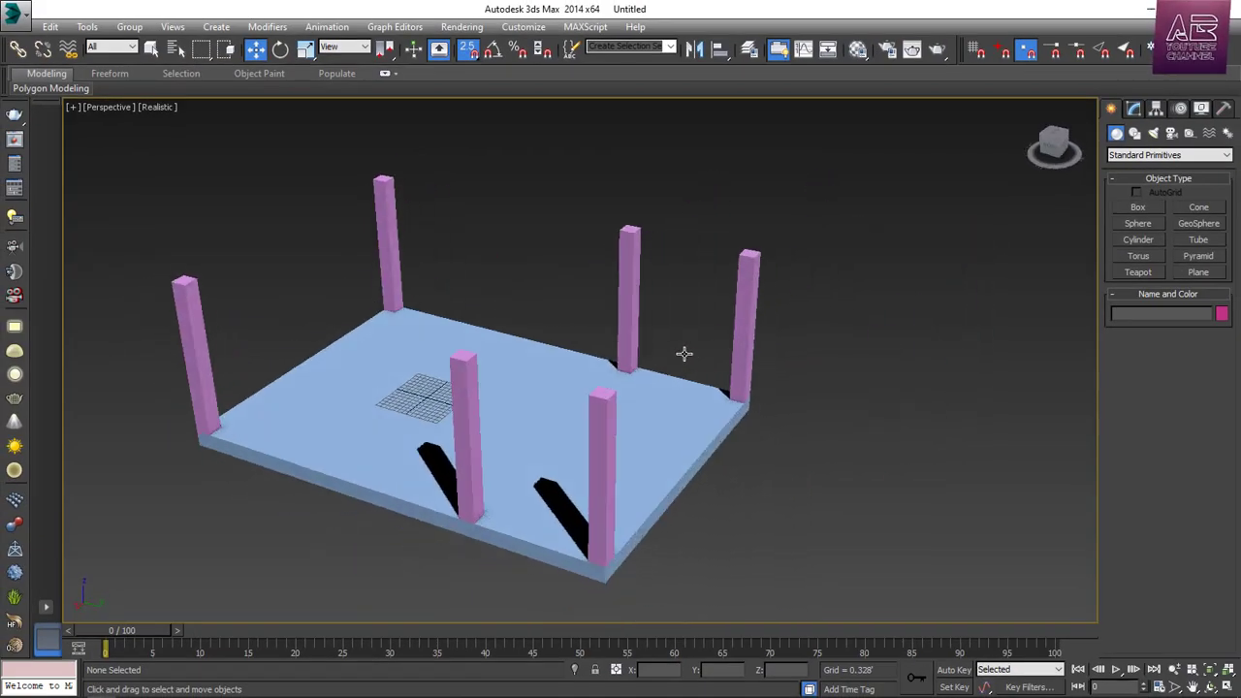
{"action": "middle_click_drag", "start_coordinate": [424, 273], "coordinate": [549, 259]}
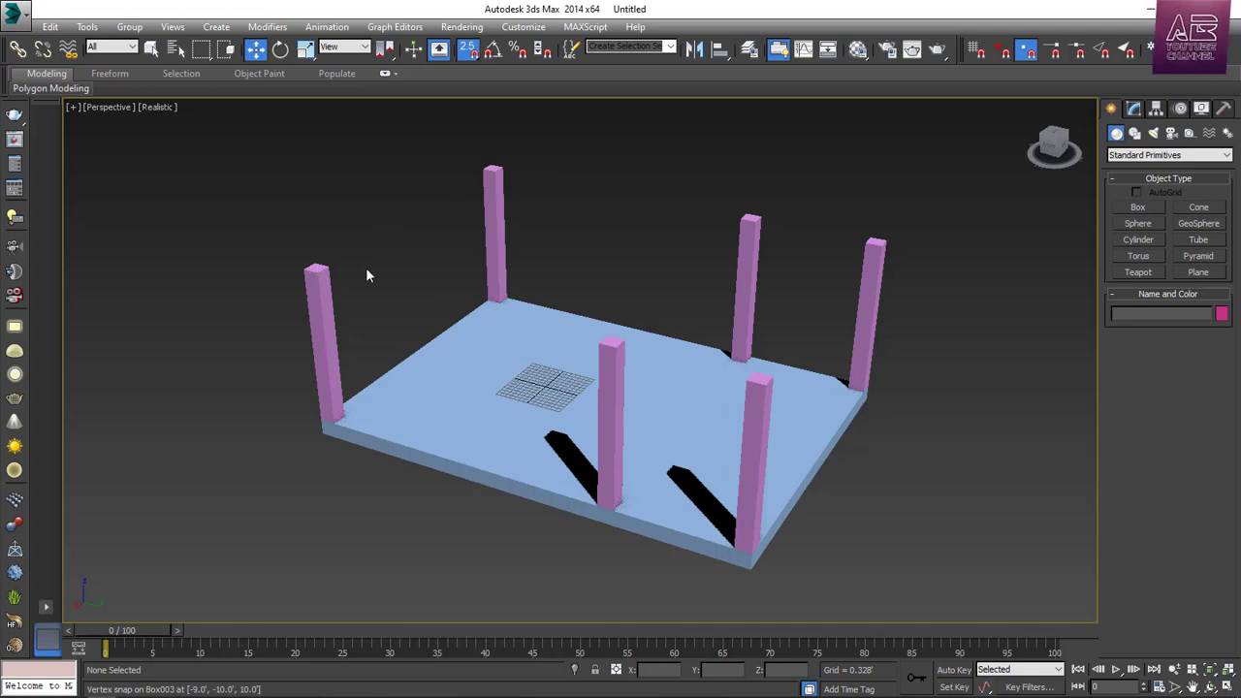
{"action": "middle_click_drag", "start_coordinate": [431, 268], "coordinate": [581, 262], "text": "alt"}
{"action": "scroll", "coordinate": [462, 273], "scroll_direction": "up", "scroll_amount": 4}
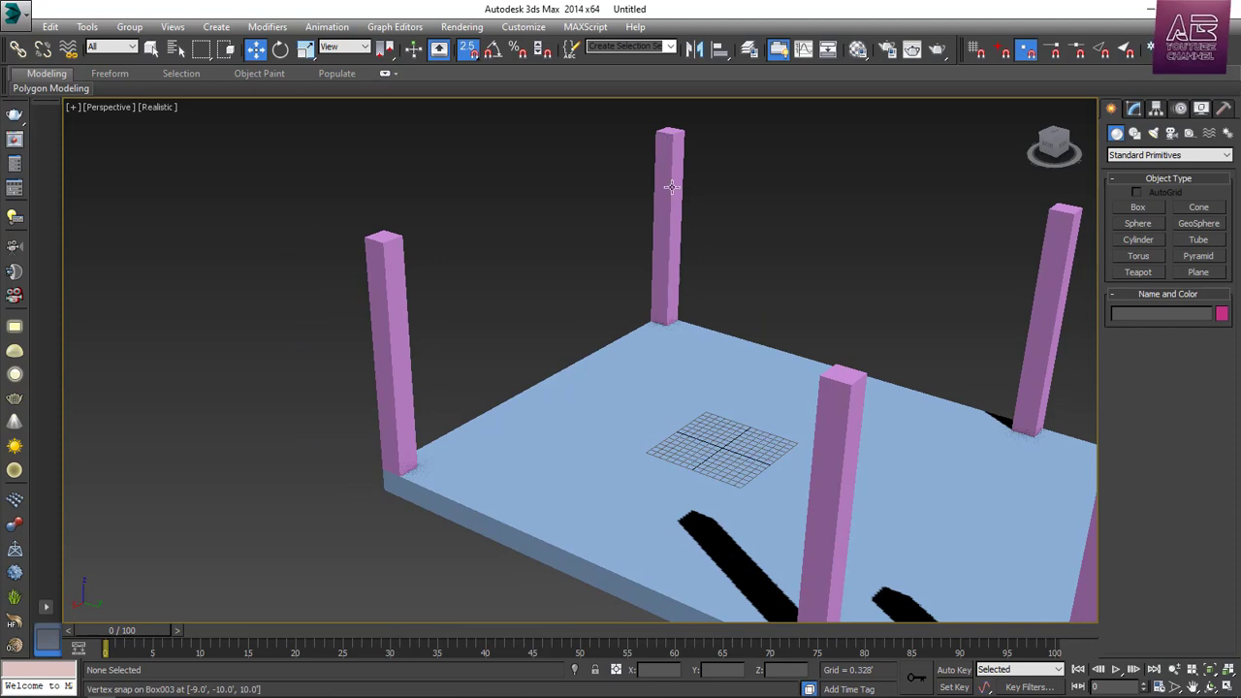
{"action": "middle_click_drag", "start_coordinate": [427, 328], "coordinate": [542, 301], "text": "alt"}
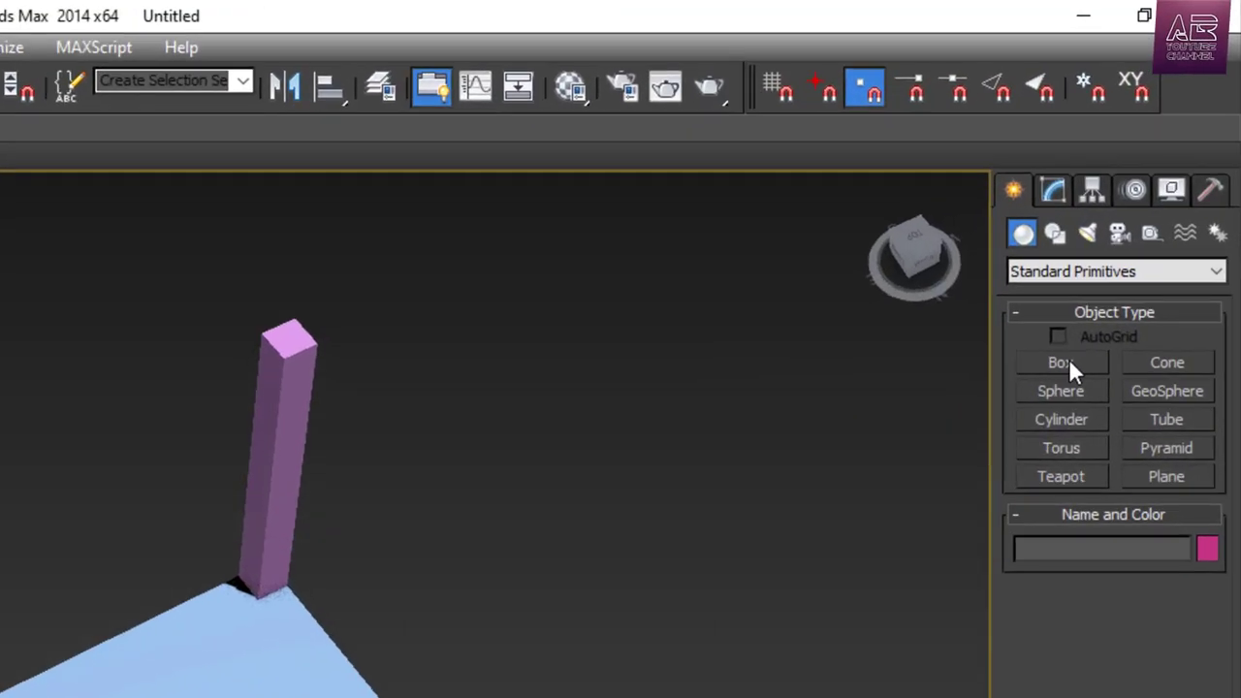
{"action": "left_click", "coordinate": [1136, 206]}
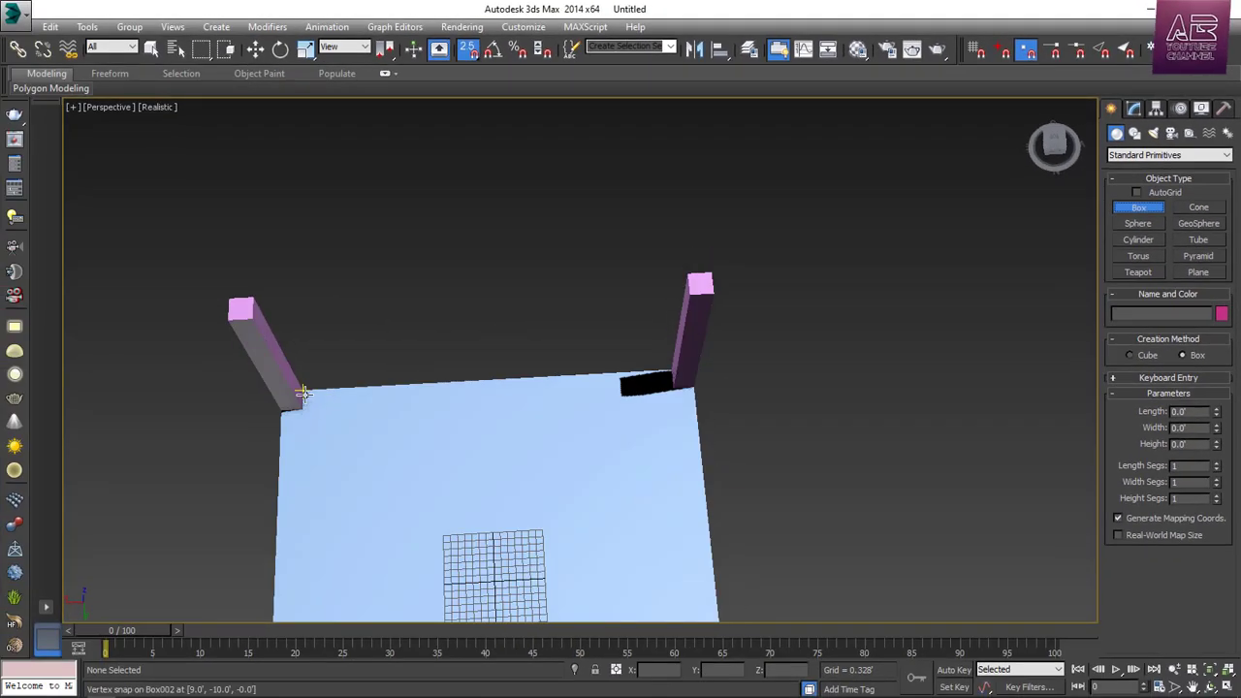
{"action": "left_click_drag", "start_coordinate": [304, 395], "coordinate": [678, 390]}
{"action": "left_click", "coordinate": [700, 278]}
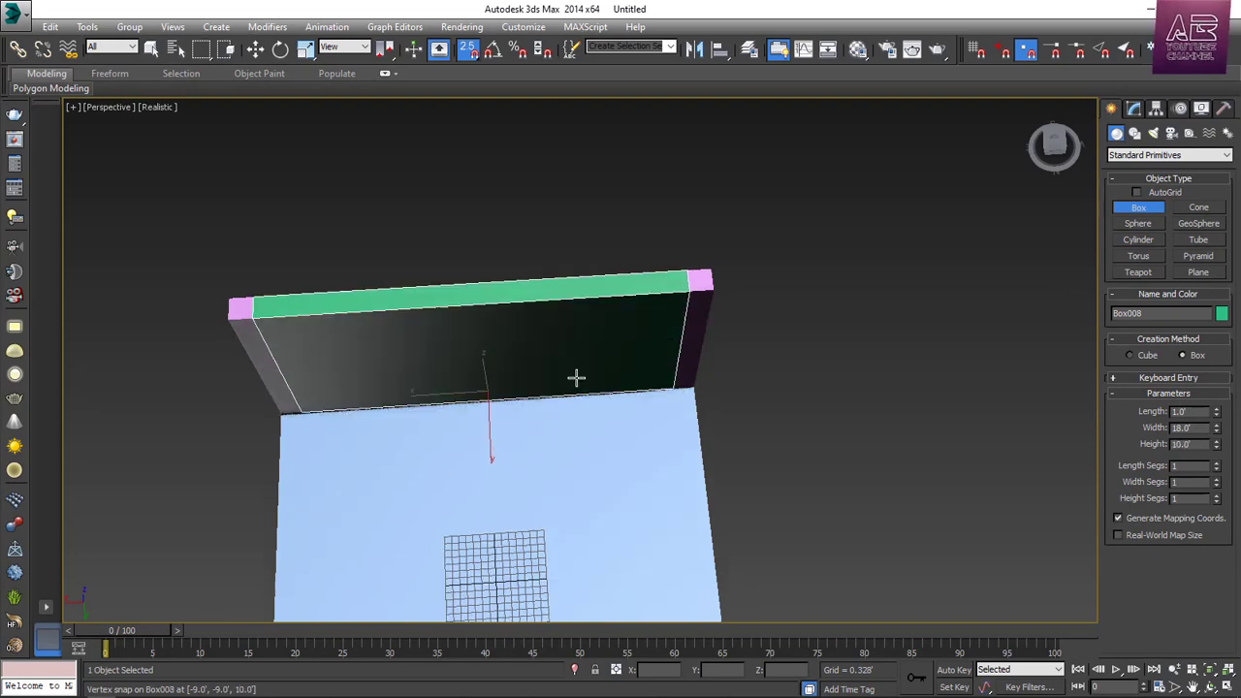
Set the wall's length to 0.5' and move it by vertex snapping flush with the columns' outer faces
{"action": "middle_click_drag", "start_coordinate": [576, 374], "coordinate": [654, 325], "text": "alt"}
{"action": "middle_click_drag", "start_coordinate": [571, 305], "coordinate": [570, 325]}
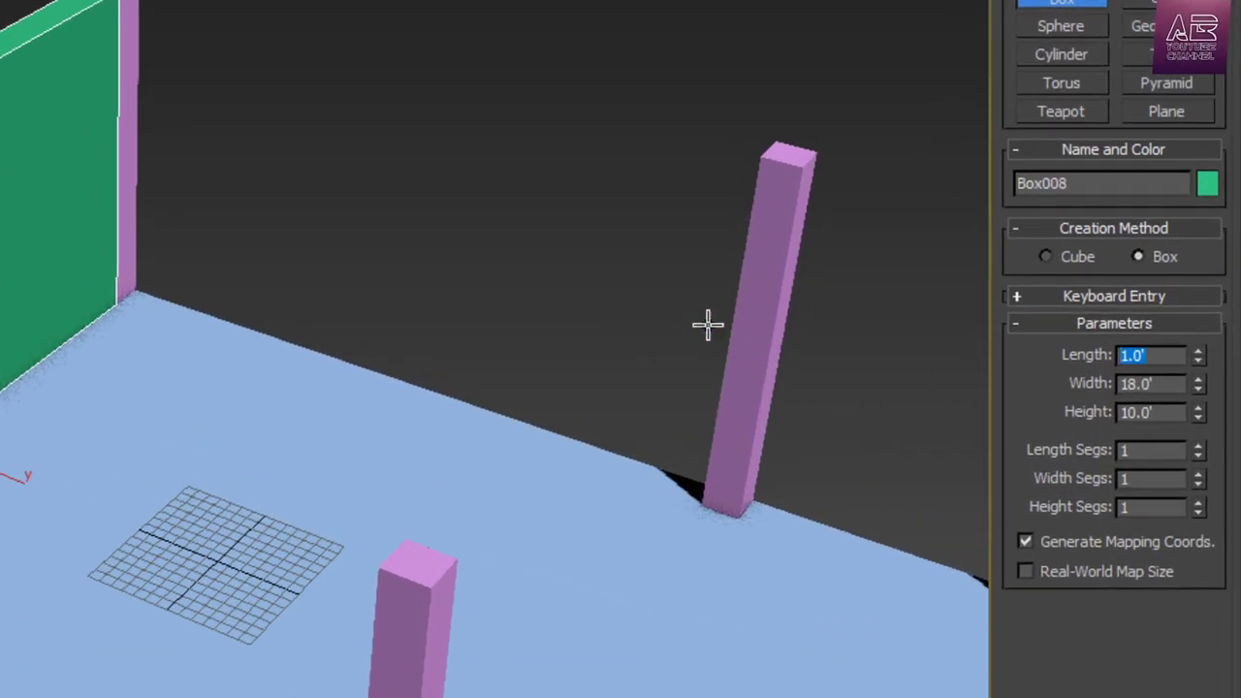
{"action": "type", "text": "0.5"}
{"action": "key", "text": "Return"}
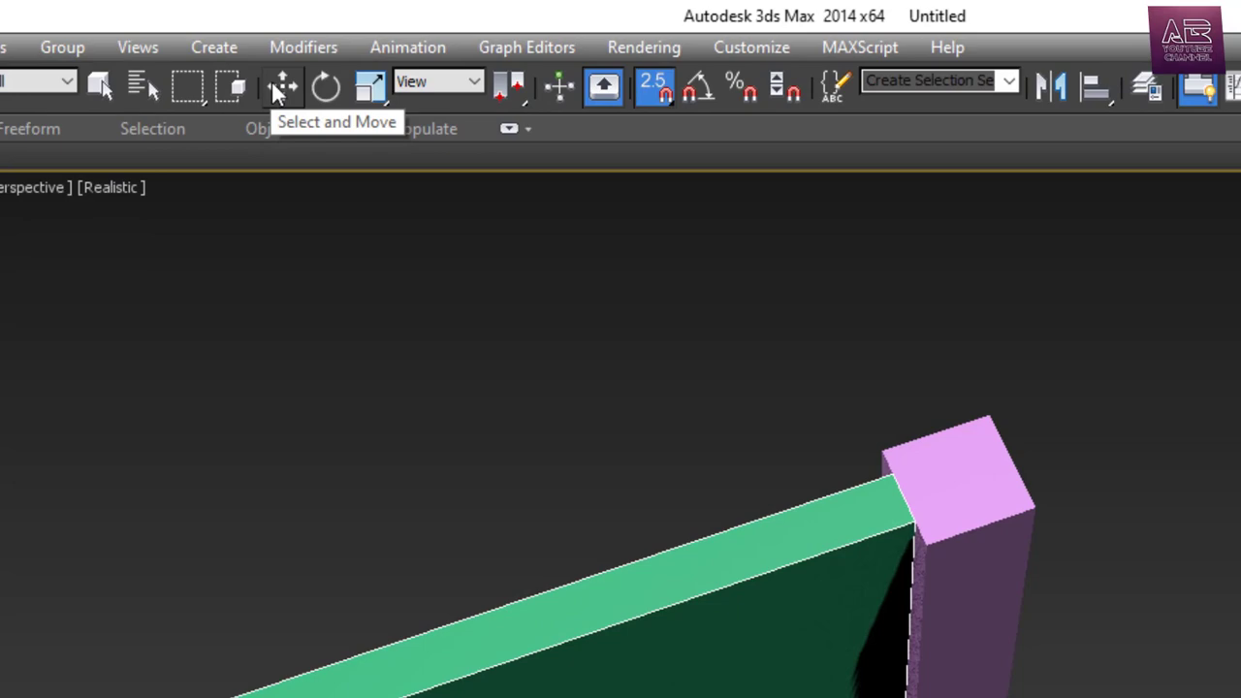
{"action": "left_click", "coordinate": [278, 89]}
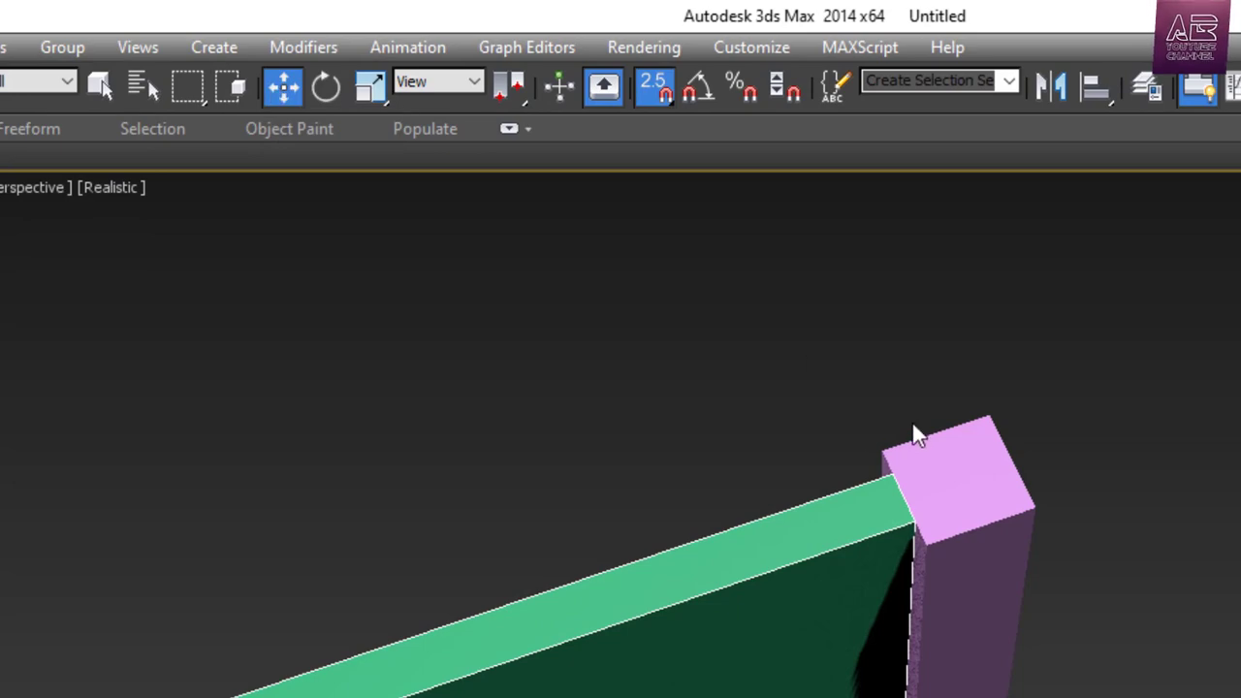
{"action": "left_click_drag", "start_coordinate": [892, 478], "coordinate": [888, 466]}
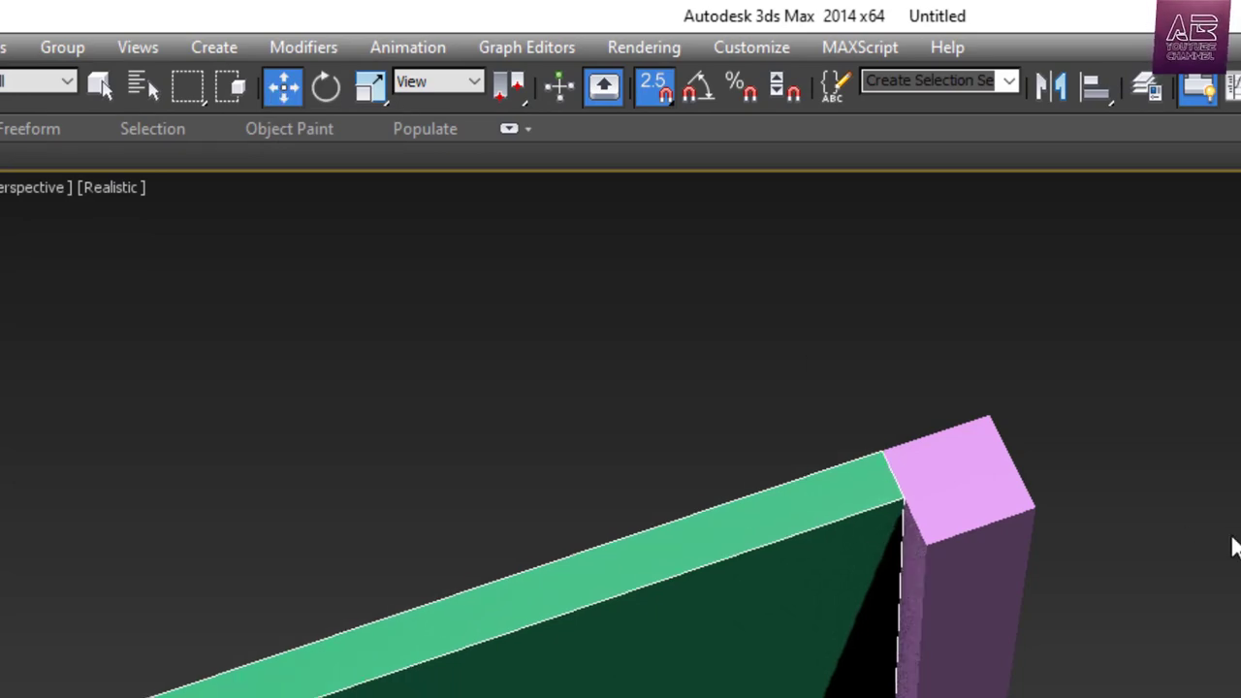
Clone the wall once as a copy, snapping it directly against the original wall's inner face
{"action": "scroll", "coordinate": [882, 459], "scroll_direction": "down", "scroll_amount": 5}
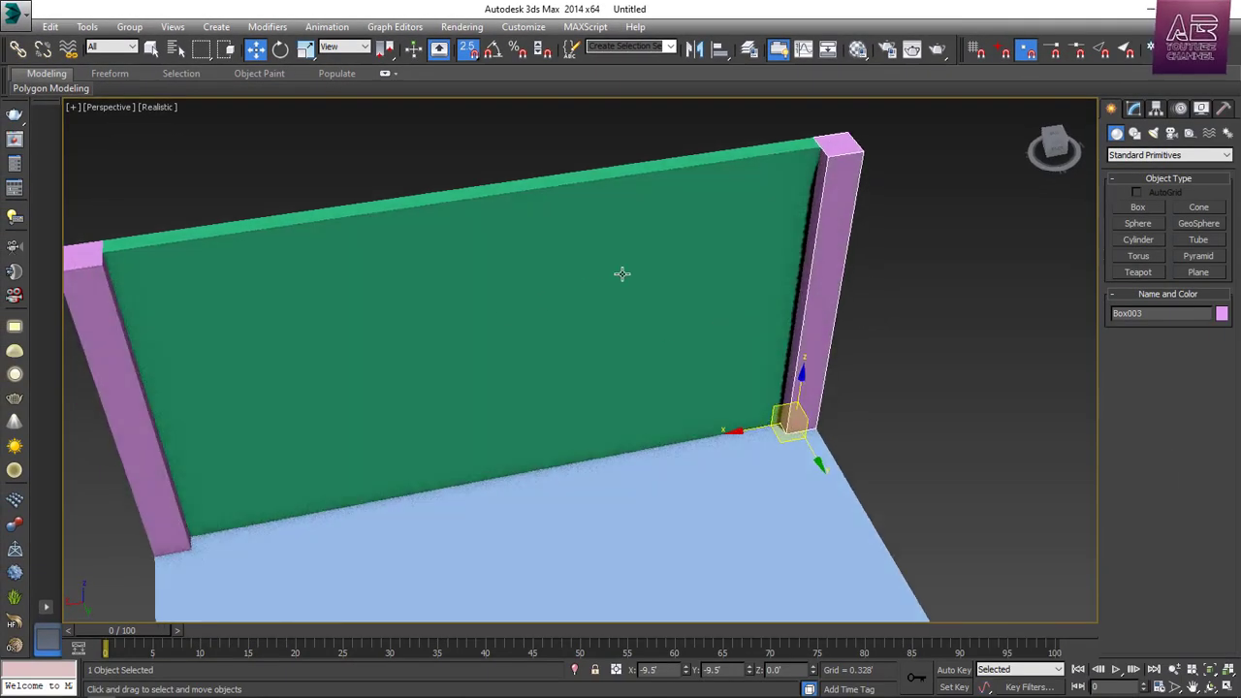
{"action": "middle_click_drag", "start_coordinate": [734, 384], "coordinate": [712, 402], "text": "alt"}
{"action": "middle_click_drag", "start_coordinate": [558, 257], "coordinate": [540, 282], "text": "alt"}
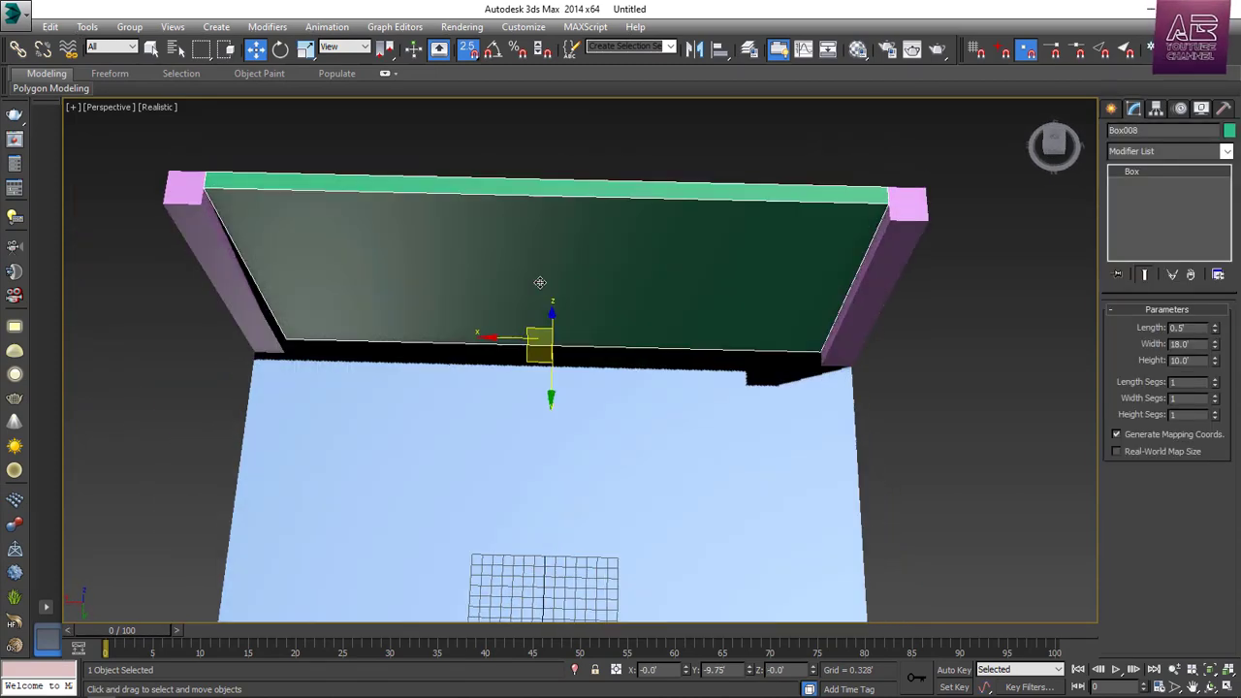
{"action": "middle_click_drag", "start_coordinate": [764, 285], "coordinate": [629, 323]}
{"action": "scroll", "coordinate": [712, 281], "scroll_direction": "up", "scroll_amount": 3}
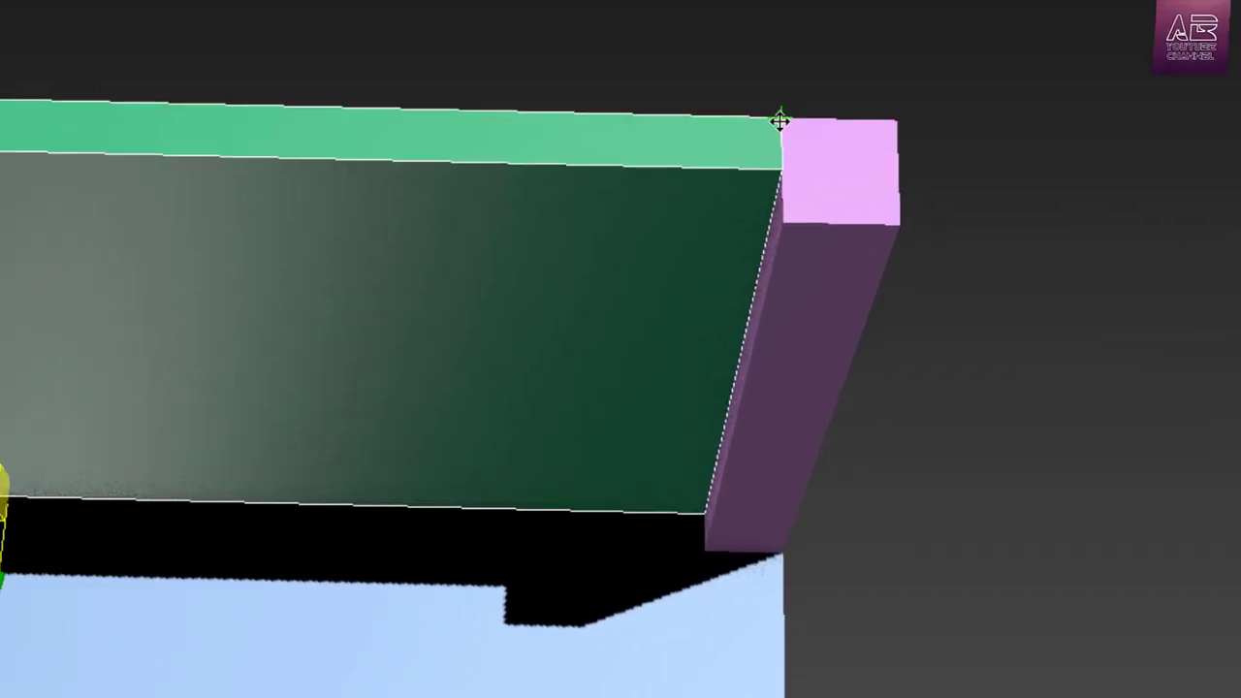
{"action": "left_click_drag", "start_coordinate": [778, 141], "coordinate": [780, 170], "text": "shift"}
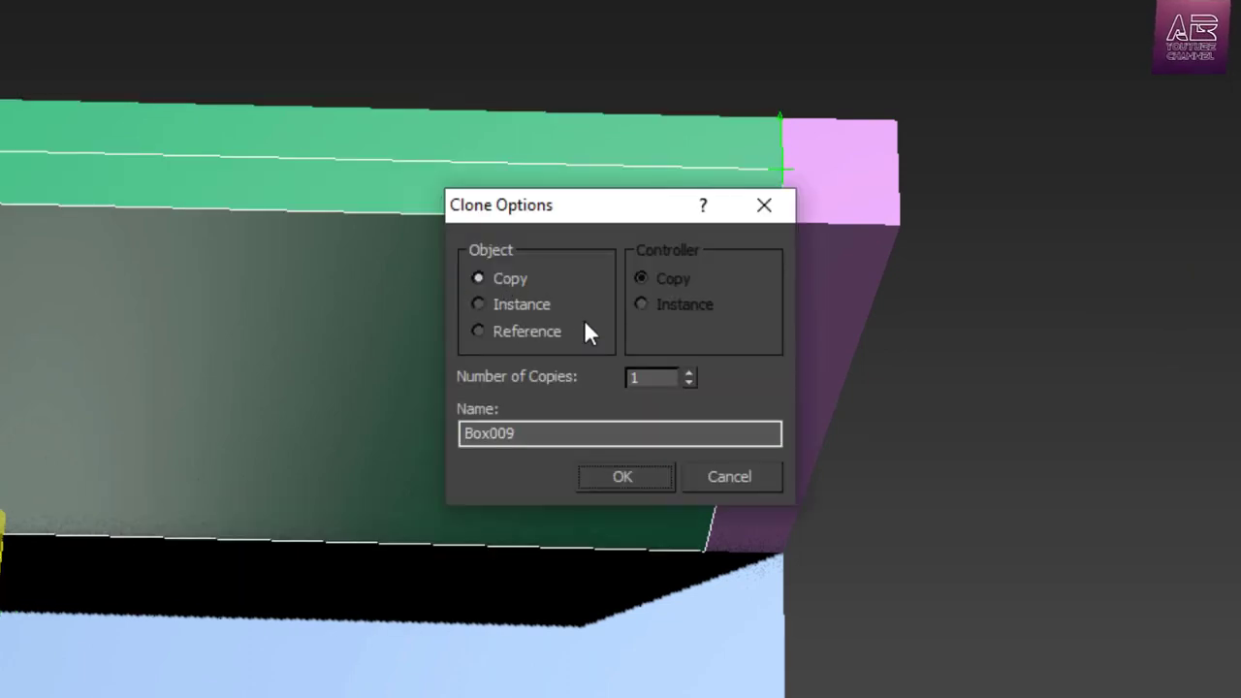
{"action": "left_click", "coordinate": [622, 475]}
Set the inner wall copy's width to 8' to form a centered panel
{"action": "scroll", "coordinate": [501, 373], "scroll_direction": "down", "scroll_amount": 3}
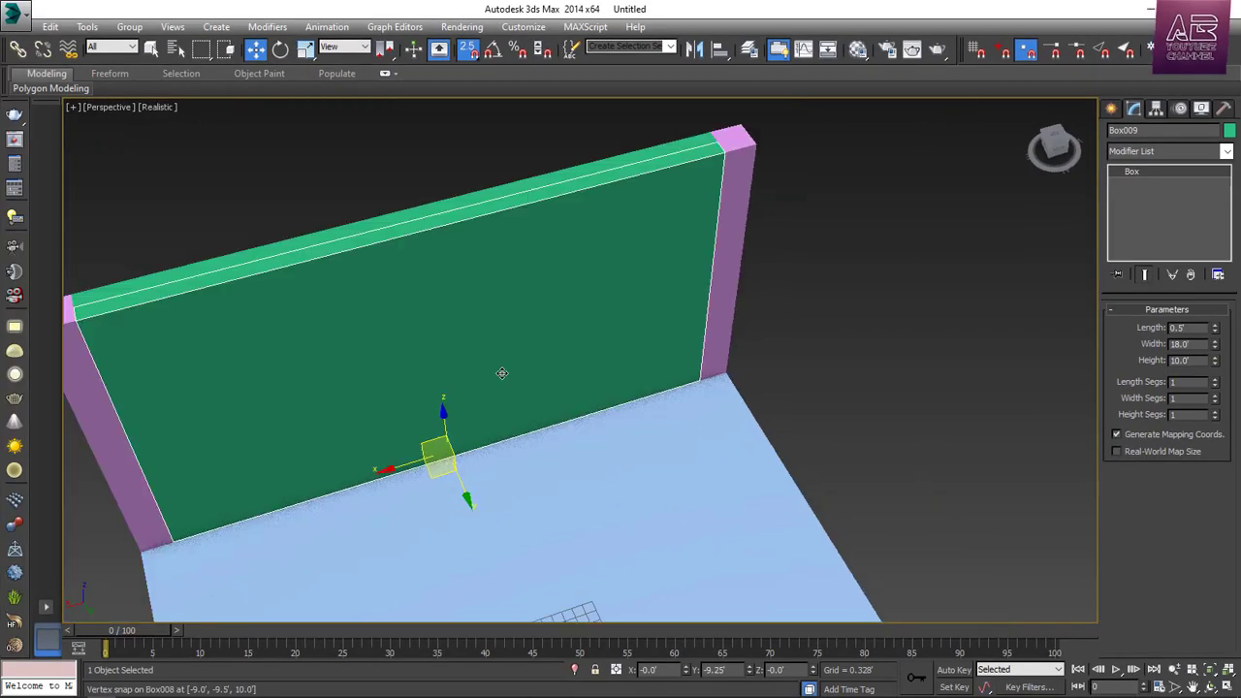
{"action": "middle_click_drag", "start_coordinate": [501, 373], "coordinate": [527, 351]}
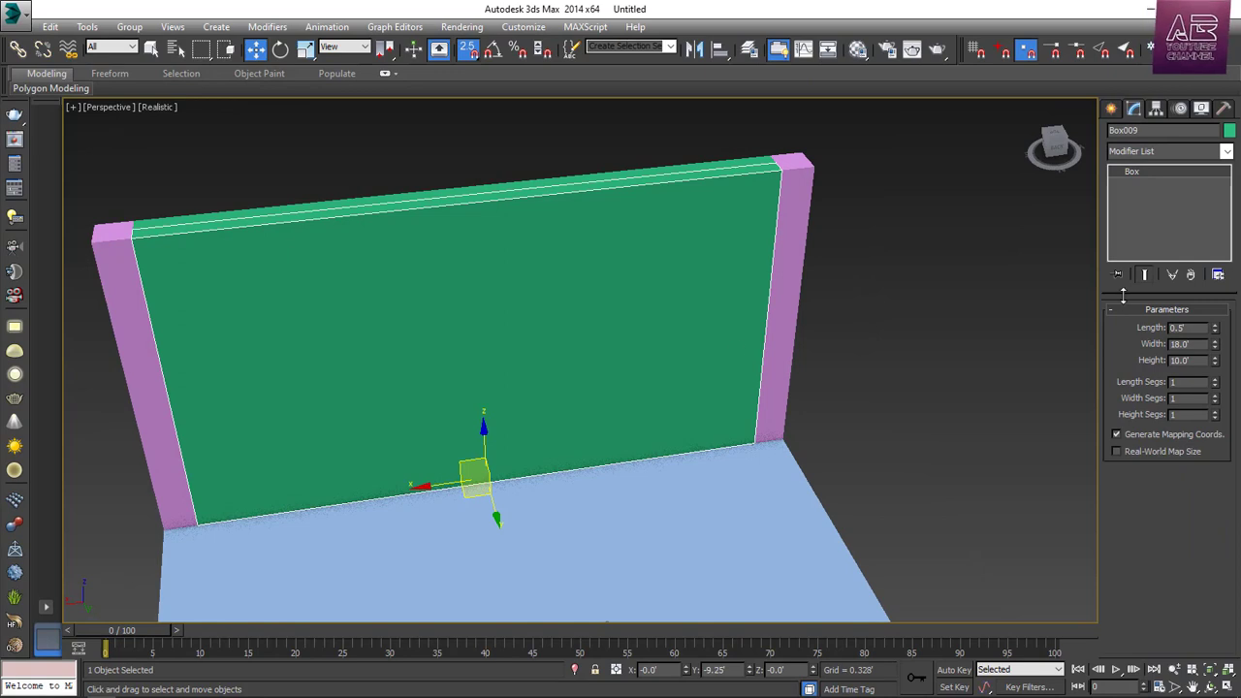
{"action": "double_click", "coordinate": [1182, 343]}
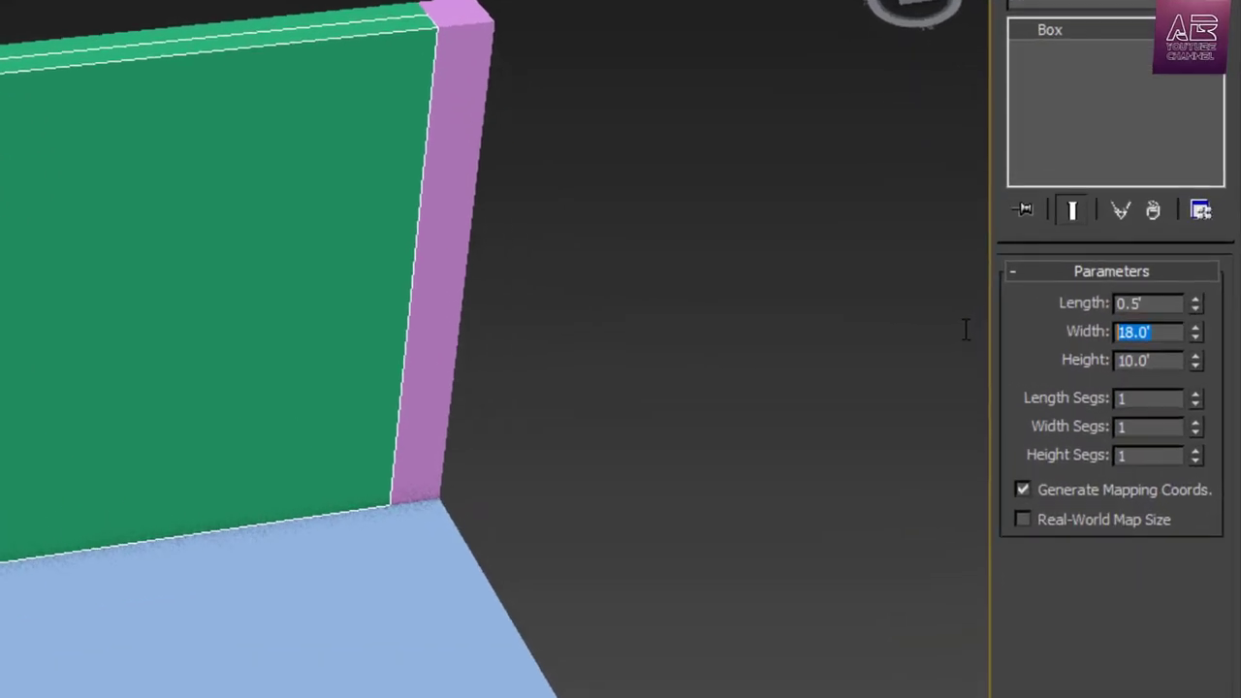
{"action": "type", "text": "8"}
{"action": "key", "text": "Return"}
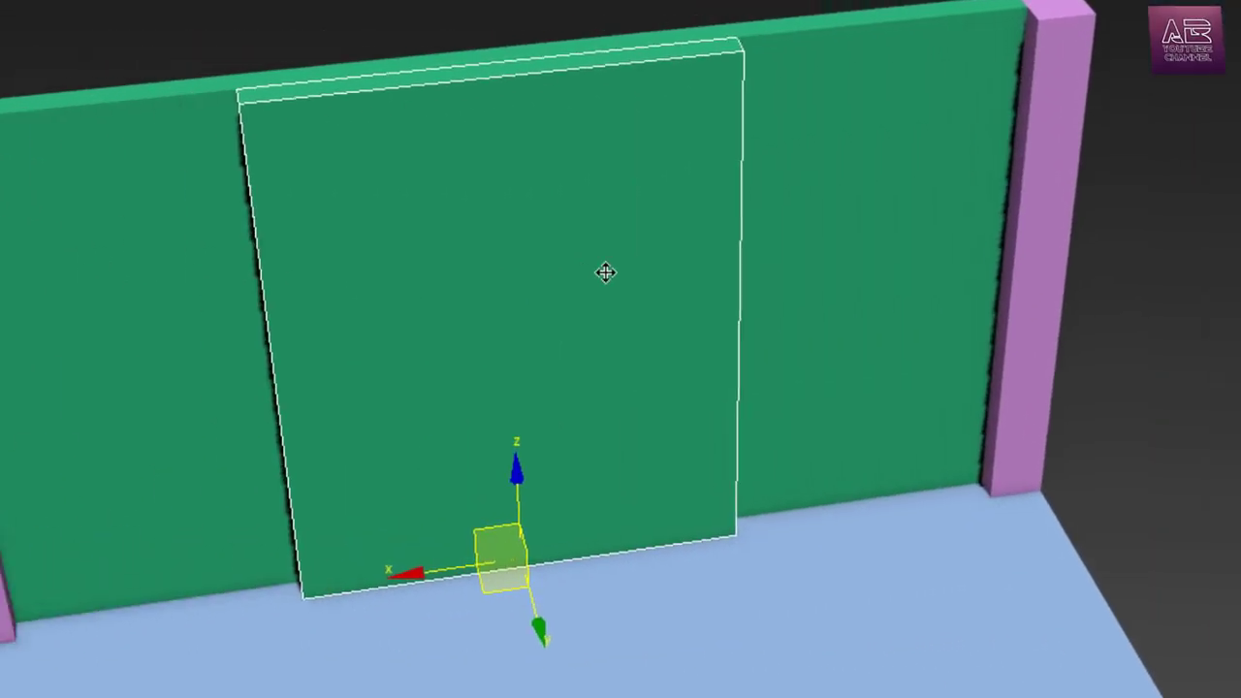
Clone the 8' panel once as a copy in front of the wall and set the copy's width to 1'
{"action": "middle_click_drag", "start_coordinate": [8, 278], "coordinate": [100, 355], "text": "alt"}
{"action": "middle_click_drag", "start_coordinate": [698, 349], "coordinate": [825, 360]}
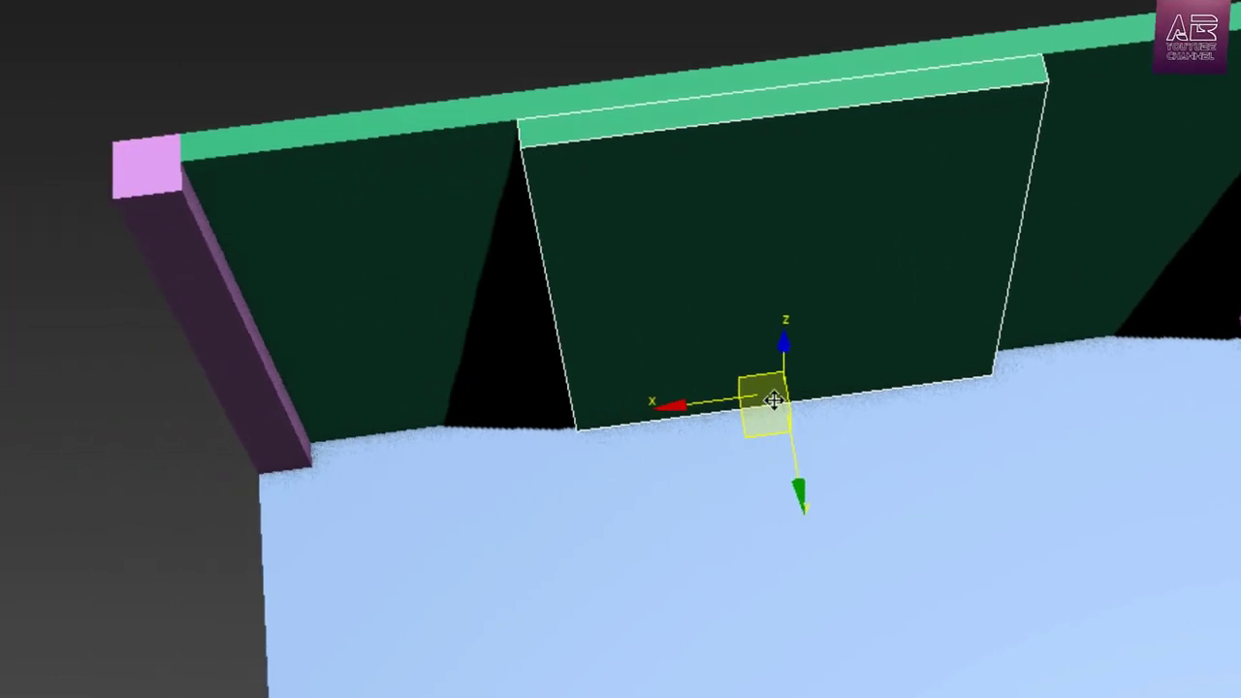
{"action": "mouse_move", "coordinate": [690, 401]}
{"action": "left_mouse_down", "text": "shift"}
{"action": "mouse_move", "coordinate": [941, 443]}
{"action": "mouse_move", "coordinate": [921, 436]}
{"action": "left_mouse_up", "text": "shift"}
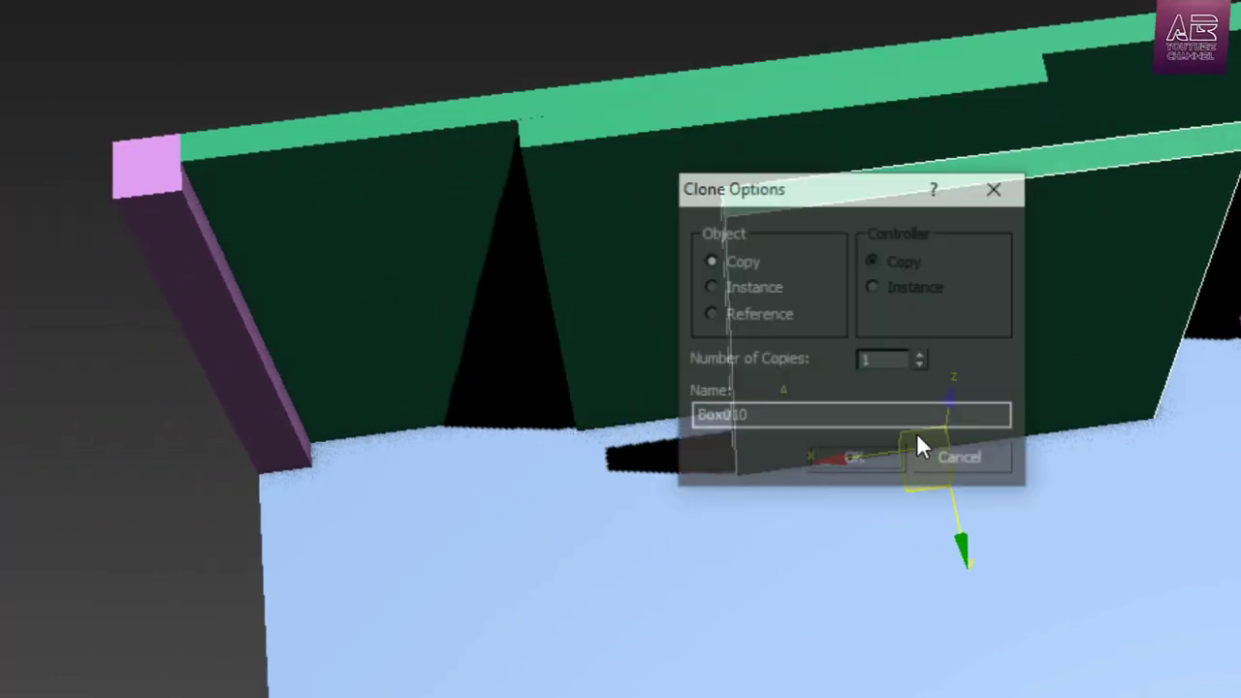
{"action": "left_click", "coordinate": [839, 451]}
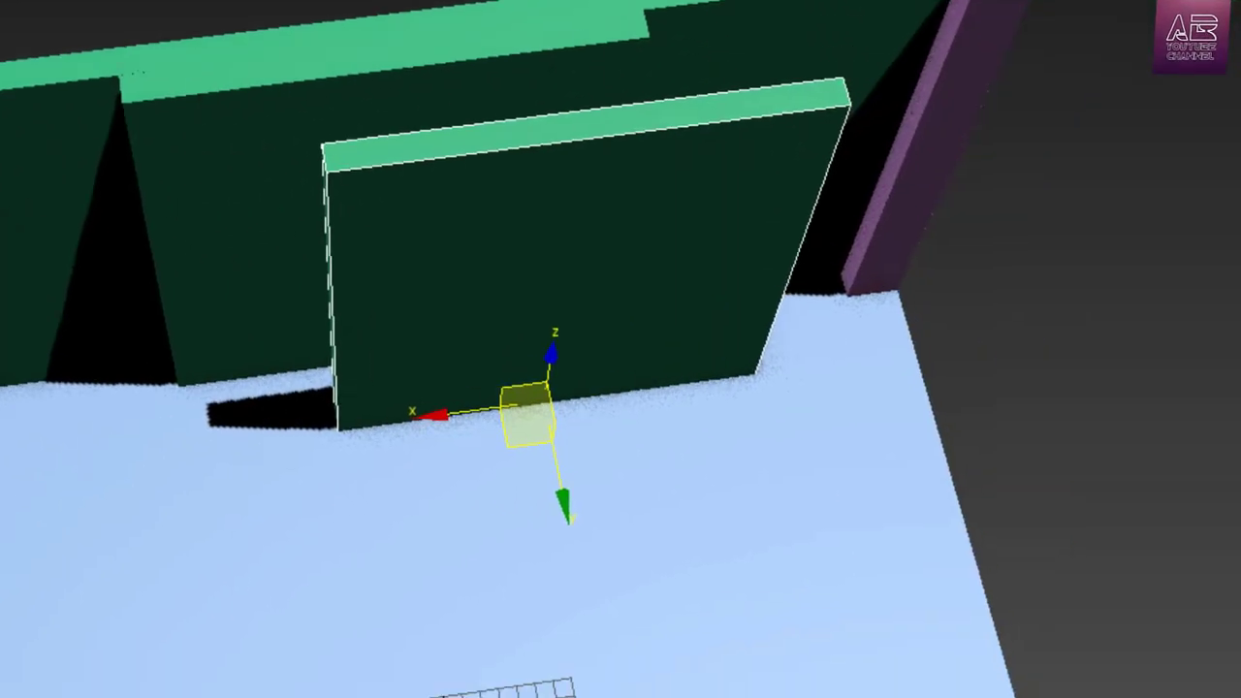
{"action": "double_click", "coordinate": [1156, 246]}
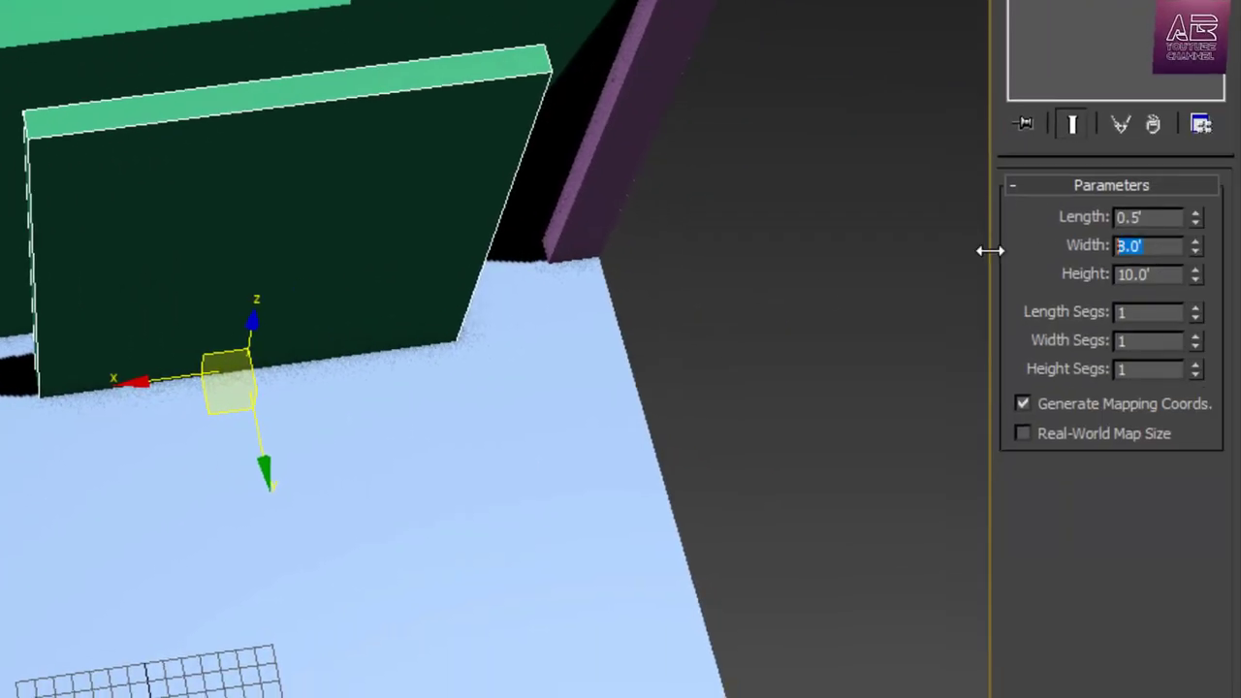
{"action": "type", "text": "1"}
{"action": "key", "text": "Return"}
Move the 1' wide strip by vertex snapping against the positive-X end of the 8' panel
{"action": "middle_click_drag", "start_coordinate": [288, 371], "coordinate": [354, 288], "text": "alt"}
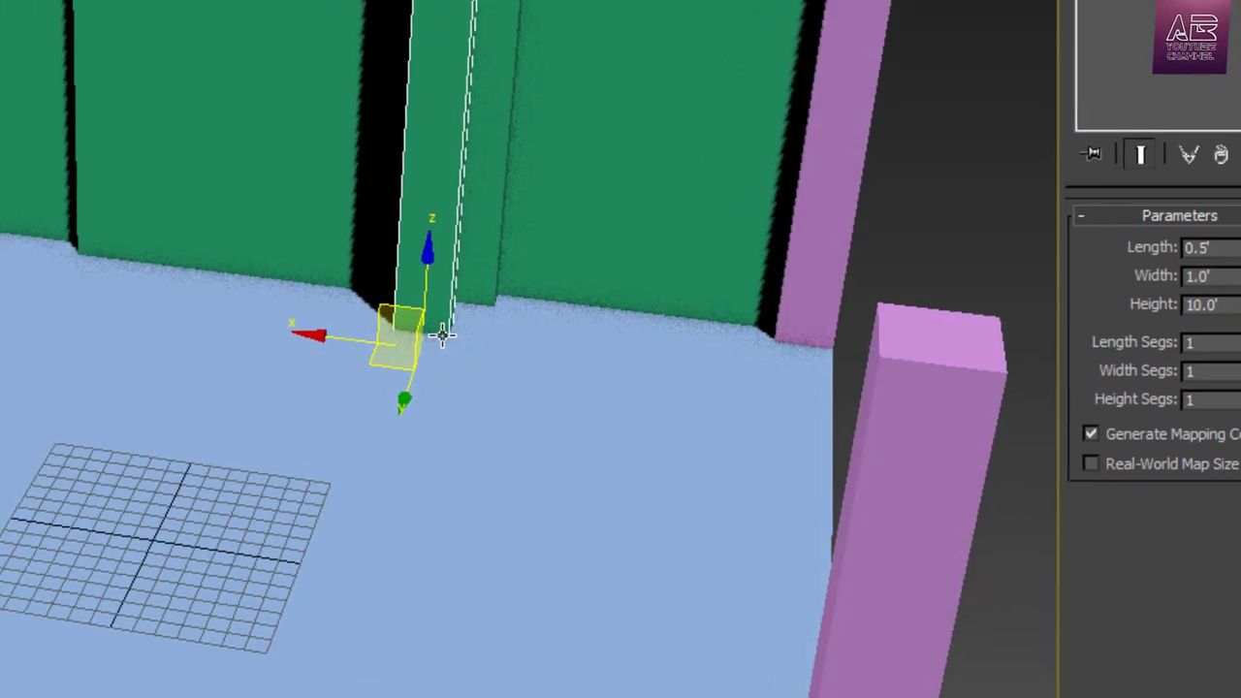
{"action": "left_click_drag", "start_coordinate": [805, 492], "coordinate": [29, 384]}
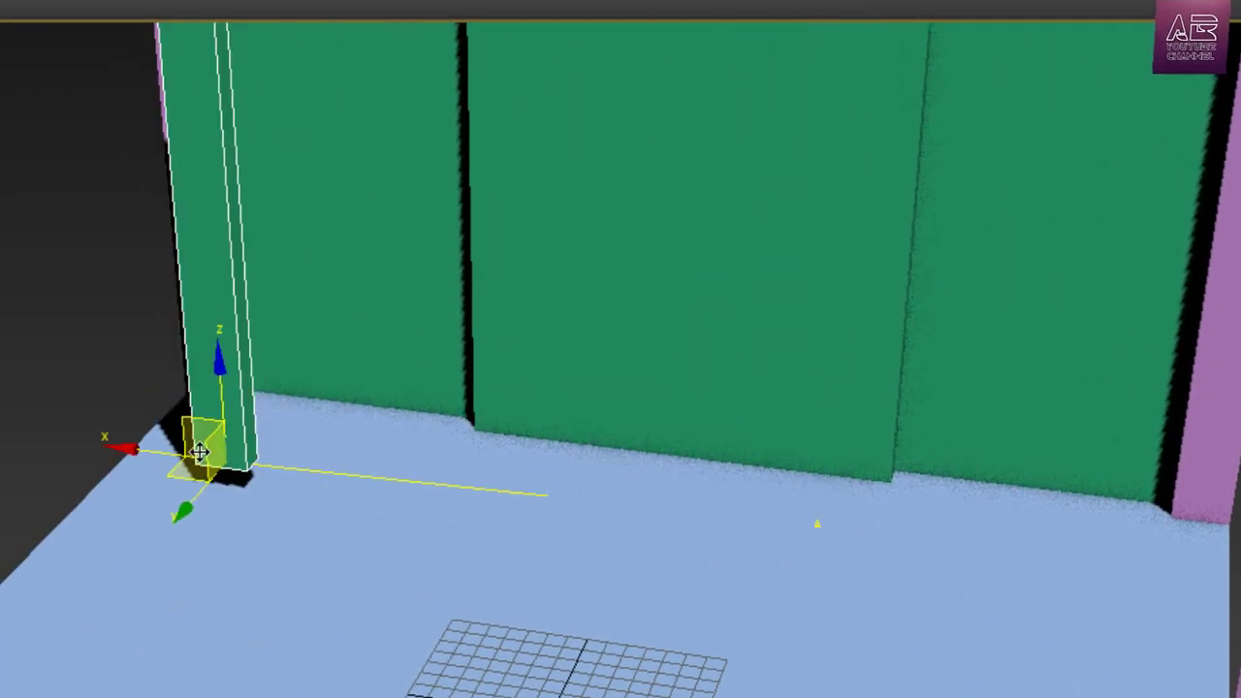
{"action": "left_click", "coordinate": [561, 281]}
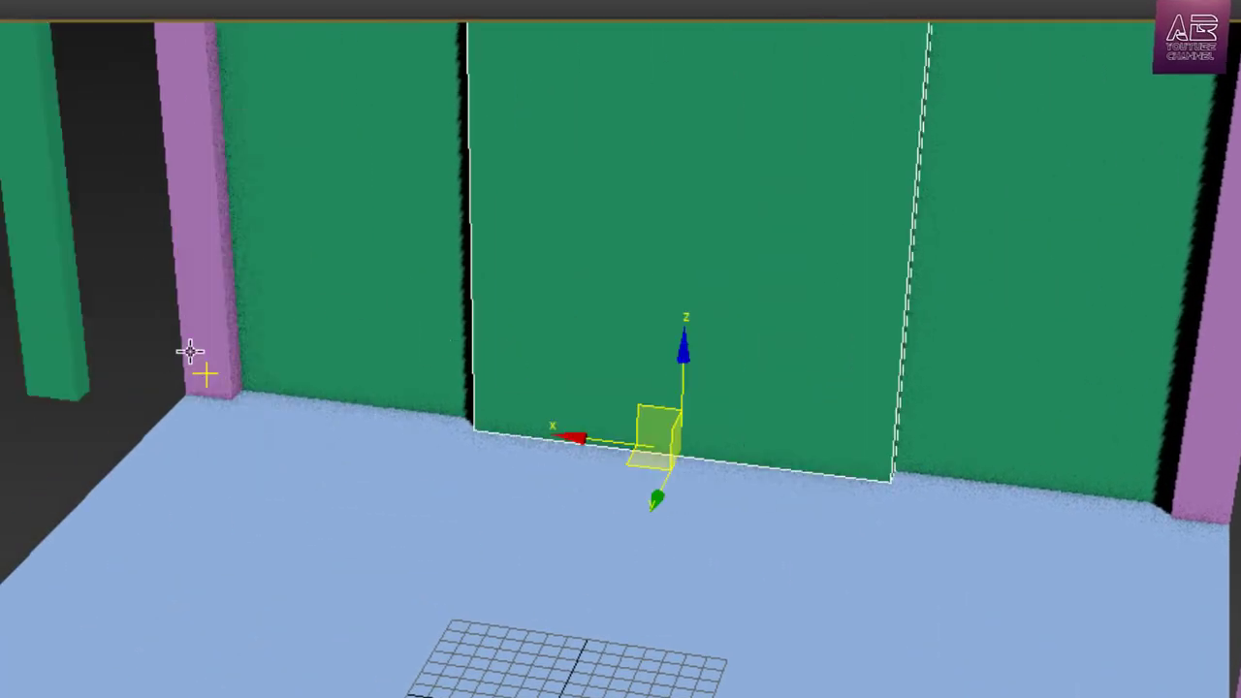
{"action": "scroll", "coordinate": [134, 360], "scroll_direction": "up", "scroll_amount": 3}
{"action": "left_click", "coordinate": [27, 373]}
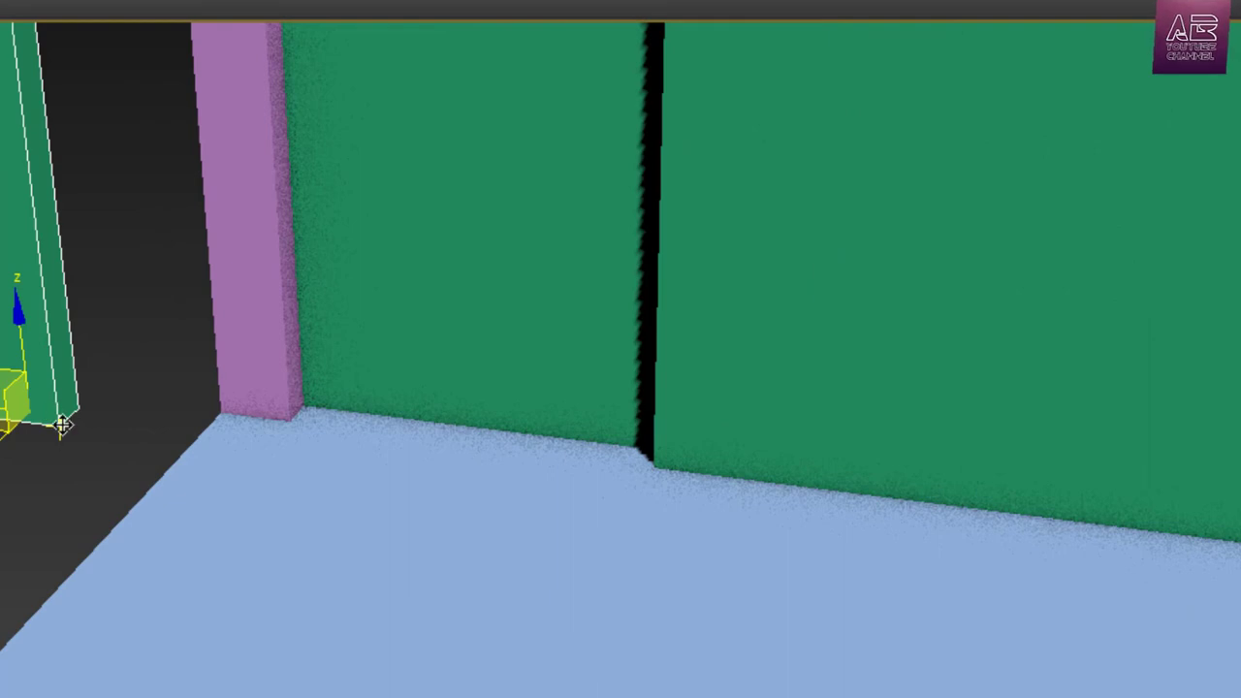
{"action": "left_click_drag", "start_coordinate": [59, 423], "coordinate": [645, 462]}
{"action": "scroll", "coordinate": [645, 462], "scroll_direction": "down", "scroll_amount": 2}
{"action": "middle_click_drag", "start_coordinate": [794, 373], "coordinate": [649, 443], "text": "alt"}
{"action": "scroll", "coordinate": [456, 435], "scroll_direction": "up", "scroll_amount": 3}
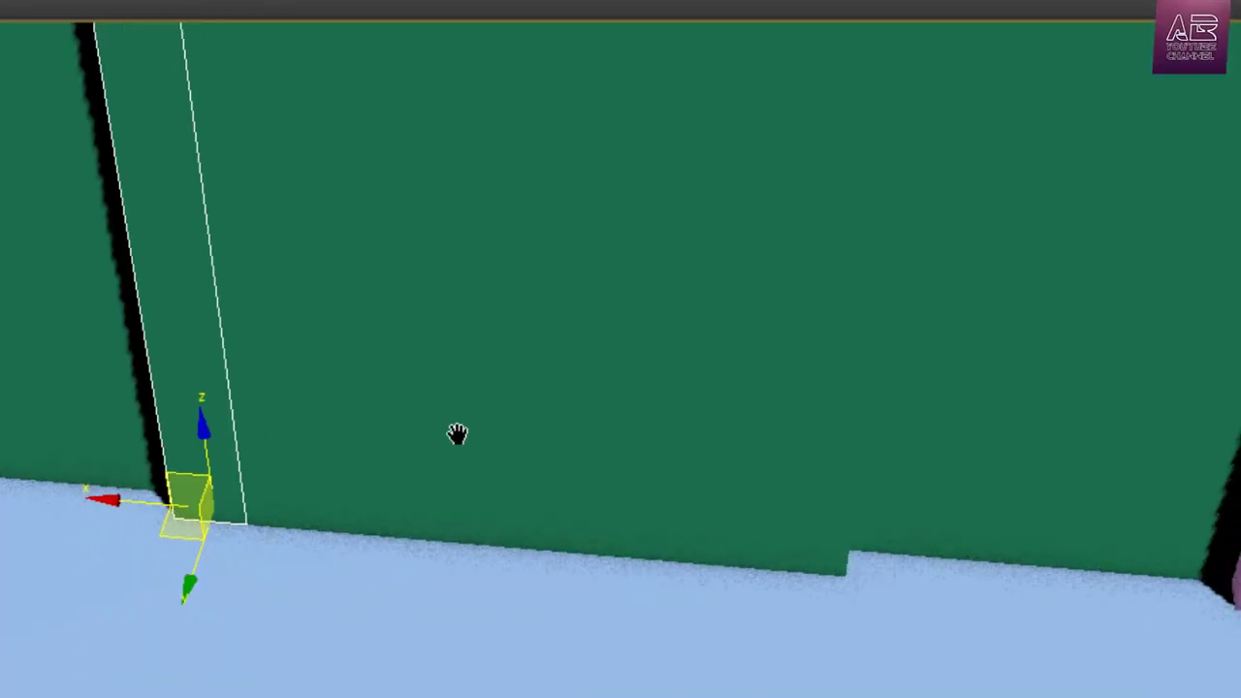
Clone the 1' strip once as a copy and snap it against the 8' panel's opposite, negative-X end
{"action": "middle_click_drag", "start_coordinate": [456, 435], "coordinate": [55, 565], "text": "alt"}
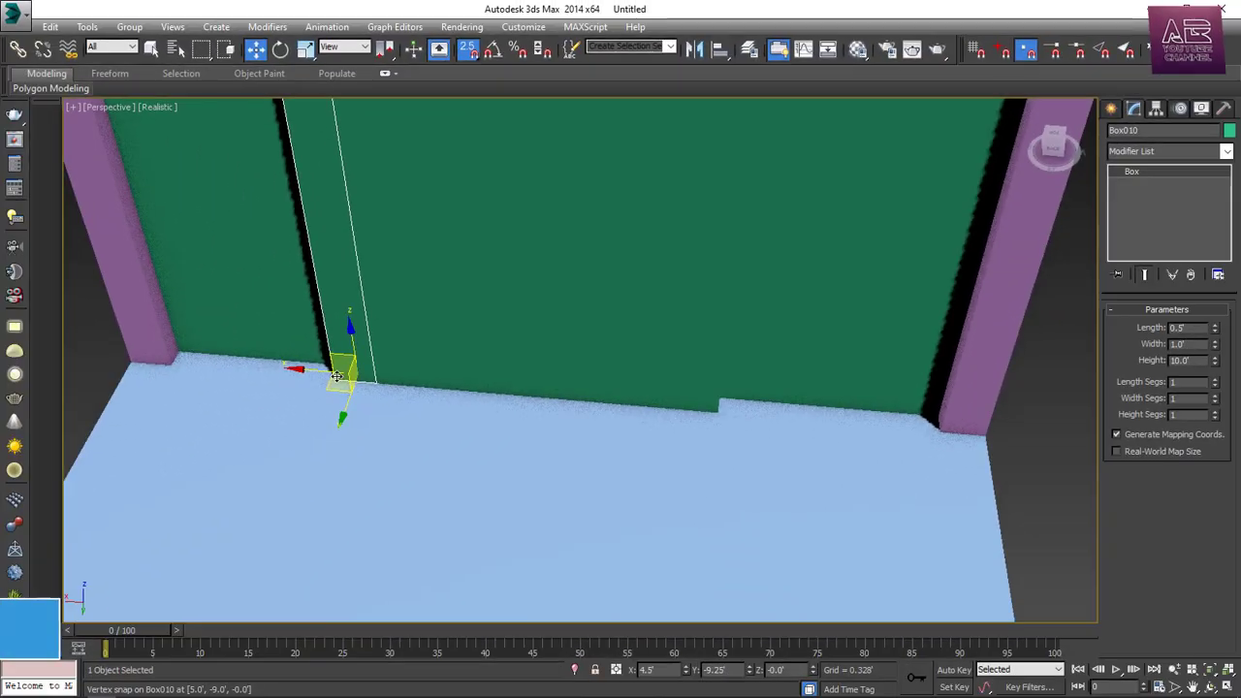
{"action": "left_click_drag", "start_coordinate": [196, 465], "coordinate": [1042, 460], "text": "shift"}
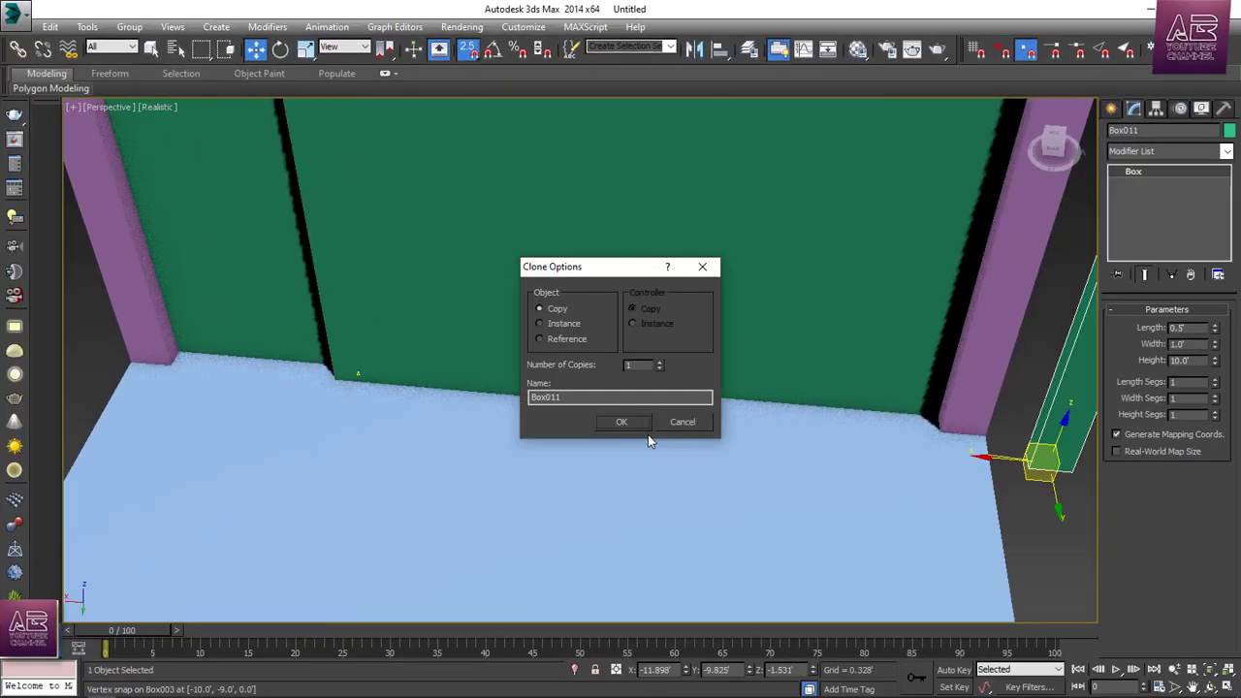
{"action": "left_click", "coordinate": [629, 422]}
{"action": "middle_click_drag", "start_coordinate": [905, 397], "coordinate": [795, 397], "text": "alt"}
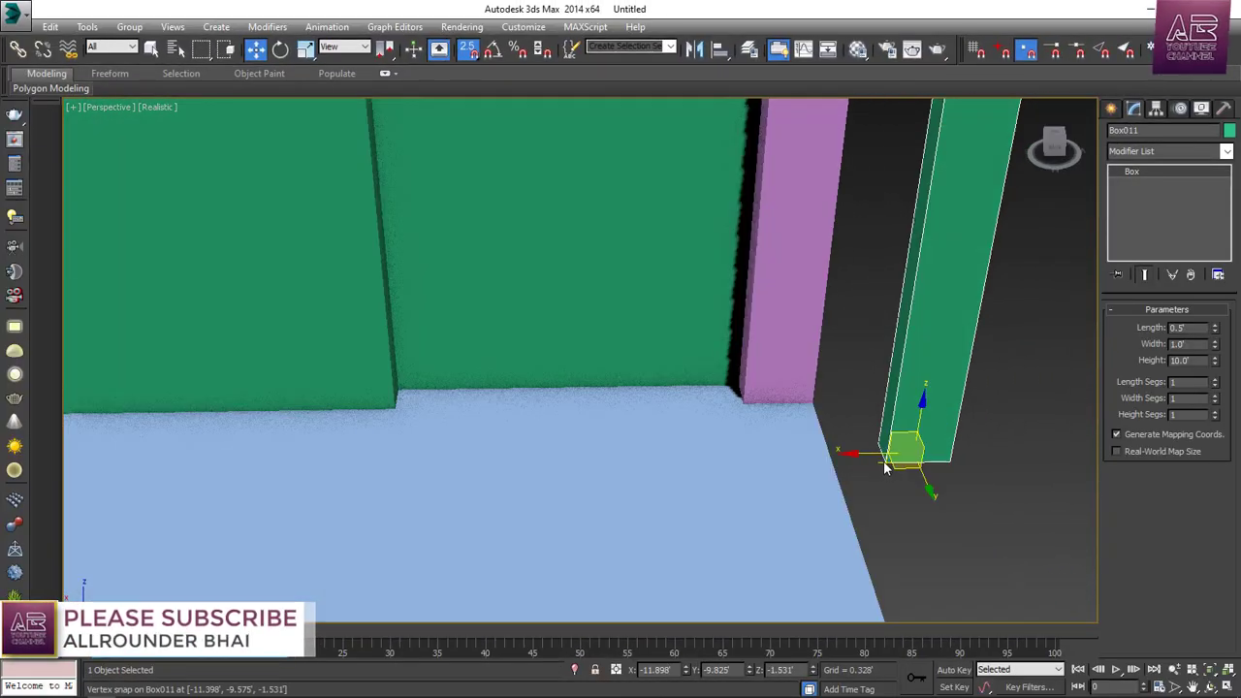
{"action": "left_click_drag", "start_coordinate": [883, 461], "coordinate": [395, 407]}
{"action": "scroll", "coordinate": [528, 393], "scroll_direction": "down", "scroll_amount": 2}
{"action": "middle_click_drag", "start_coordinate": [528, 393], "coordinate": [587, 339]}
{"action": "scroll", "coordinate": [577, 411], "scroll_direction": "down", "scroll_amount": 3}
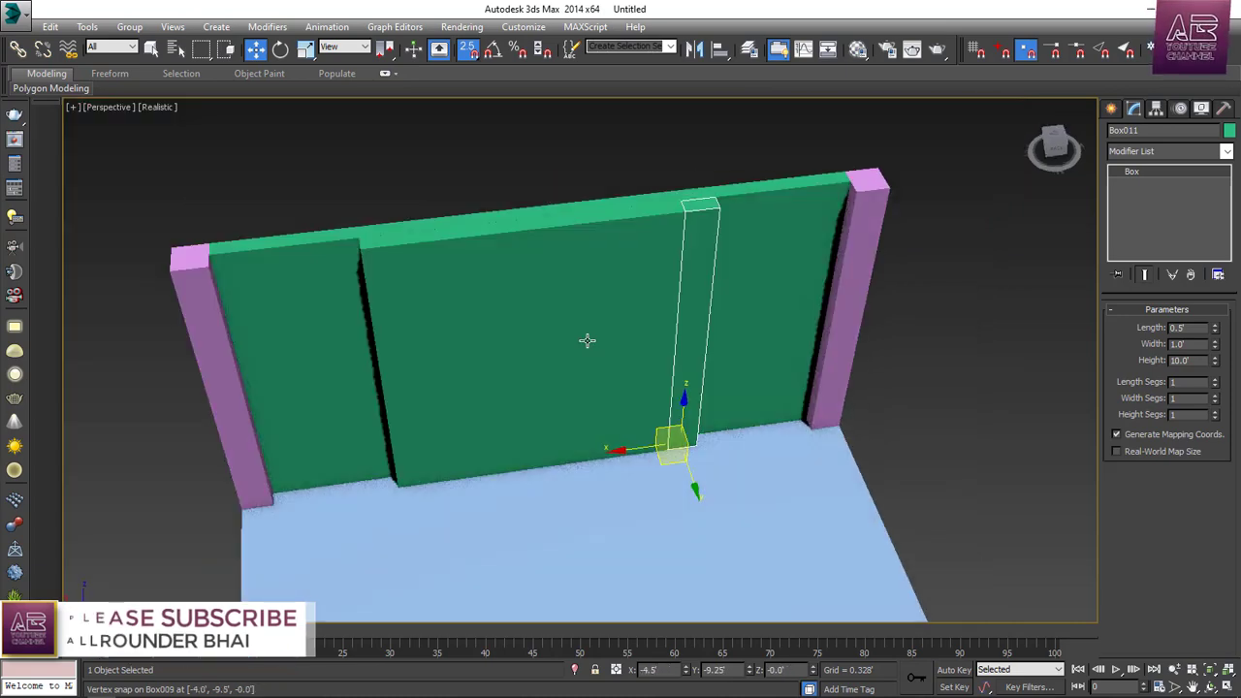
Turn on edged faces in the perspective view and select the 8' center panel to check its outline
{"action": "key", "text": "F4"}
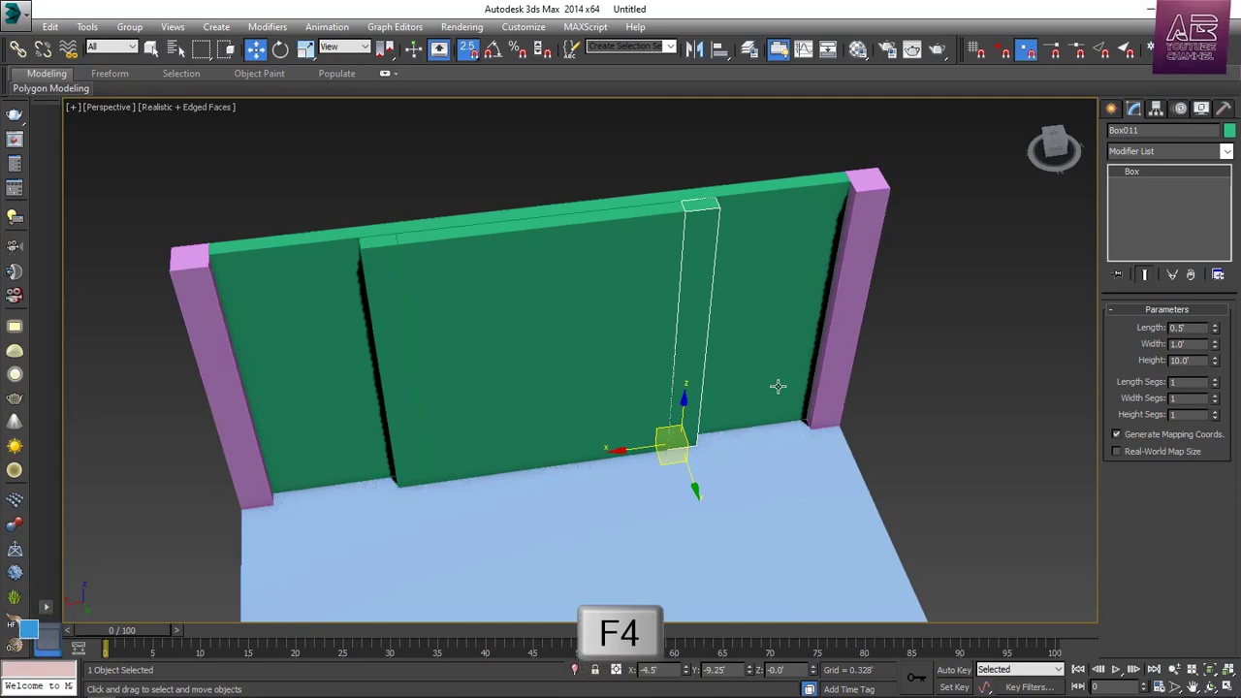
{"action": "left_click", "coordinate": [958, 416]}
{"action": "middle_click_drag", "start_coordinate": [554, 322], "coordinate": [556, 304], "text": "alt"}
{"action": "left_click", "coordinate": [557, 301]}
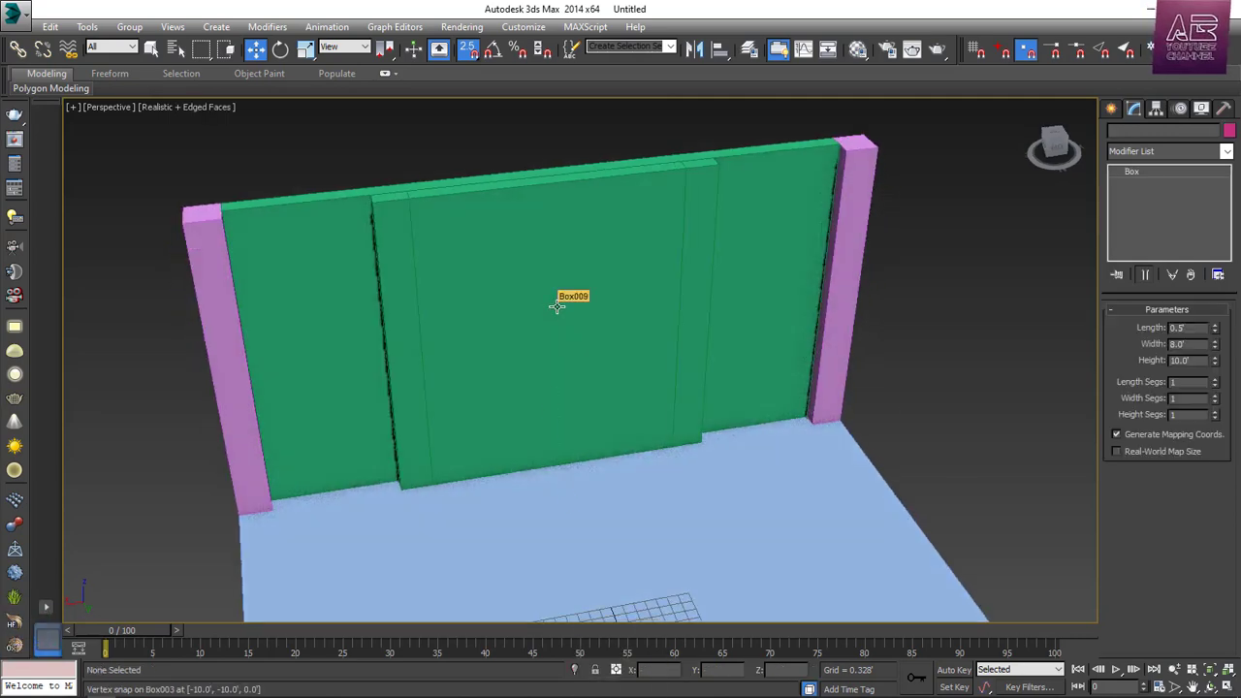
{"action": "middle_click_drag", "start_coordinate": [559, 247], "coordinate": [653, 219], "text": "alt"}
{"action": "scroll", "coordinate": [719, 229], "scroll_direction": "up", "scroll_amount": 5}
{"action": "scroll", "coordinate": [752, 239], "scroll_direction": "down", "scroll_amount": 4}
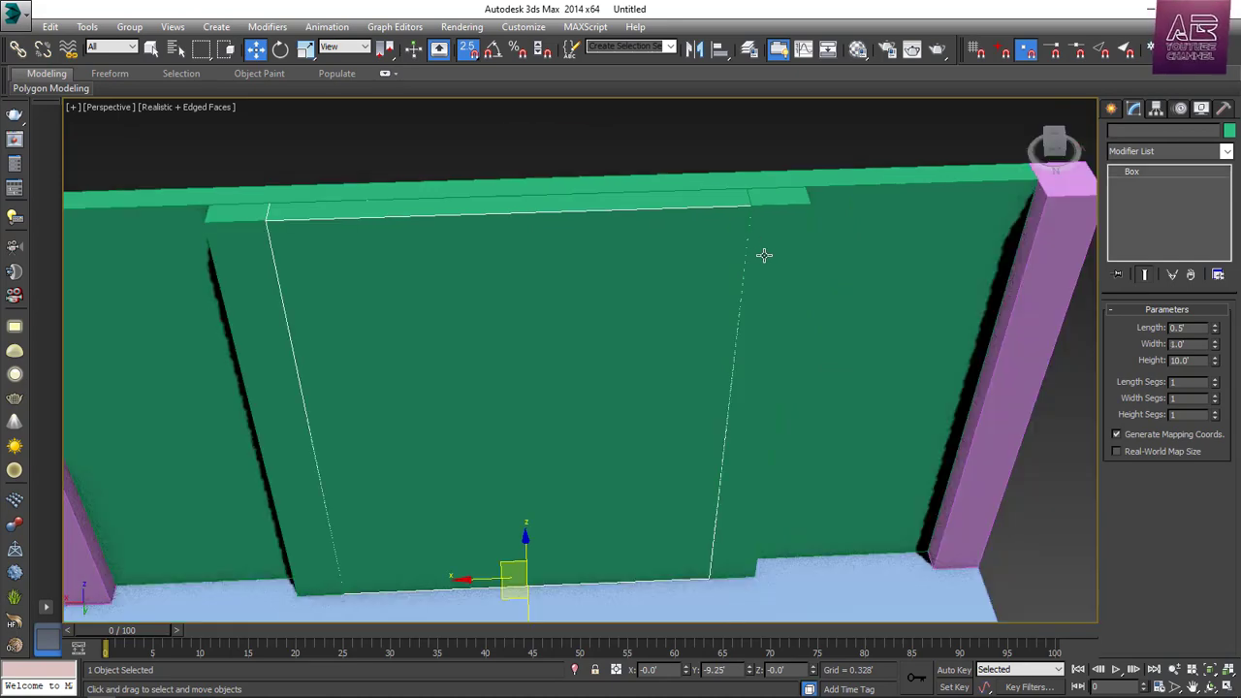
Recolor both 1' strips beside the center panel with the same pink as the columns
{"action": "left_click", "coordinate": [764, 255]}
{"action": "left_click", "coordinate": [254, 301], "text": "ctrl"}
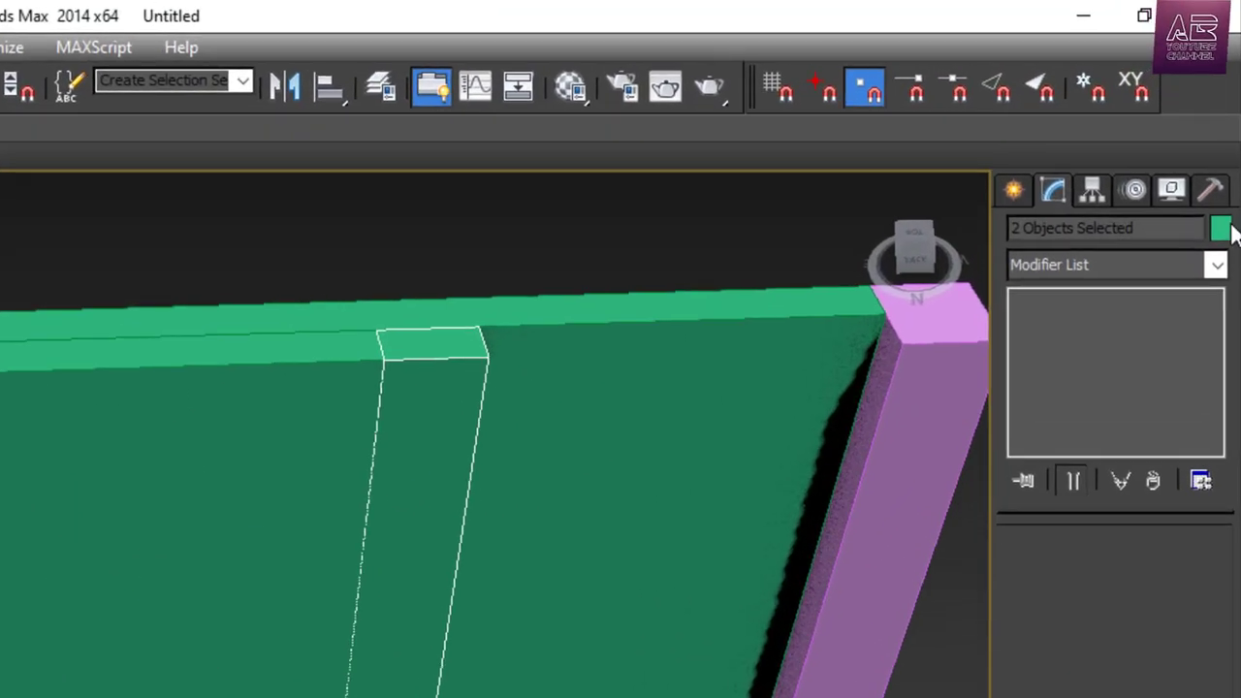
{"action": "left_click", "coordinate": [1229, 130]}
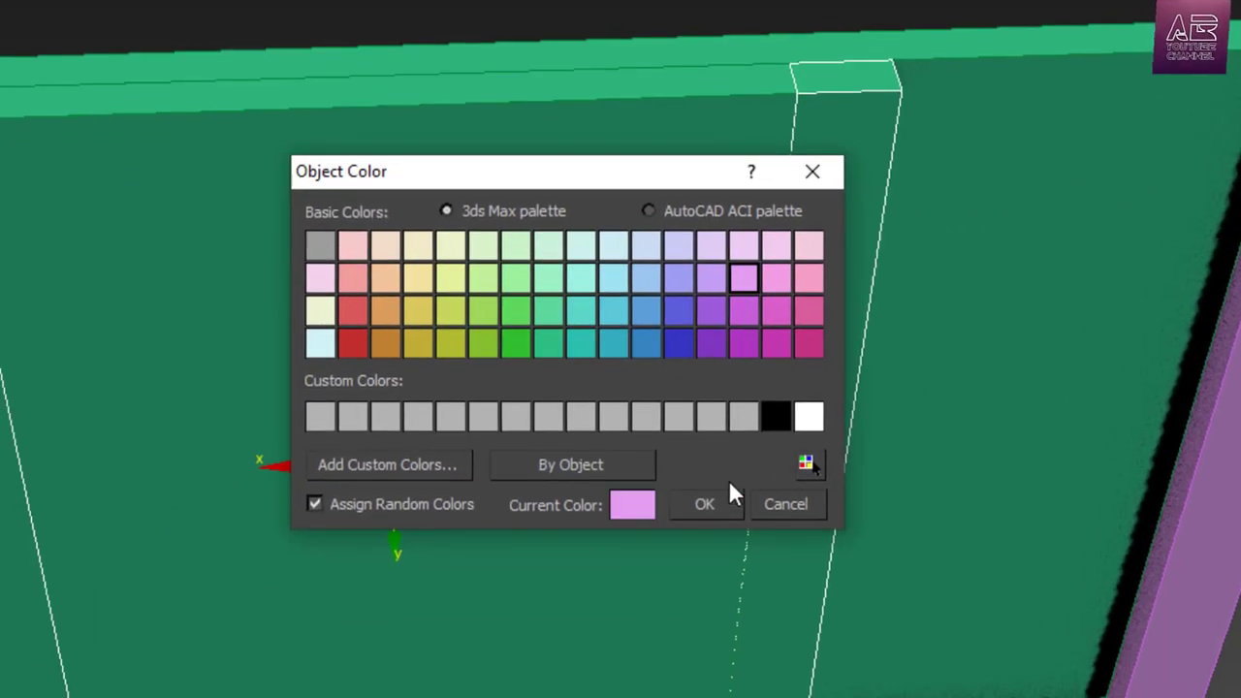
{"action": "left_click", "coordinate": [717, 501]}
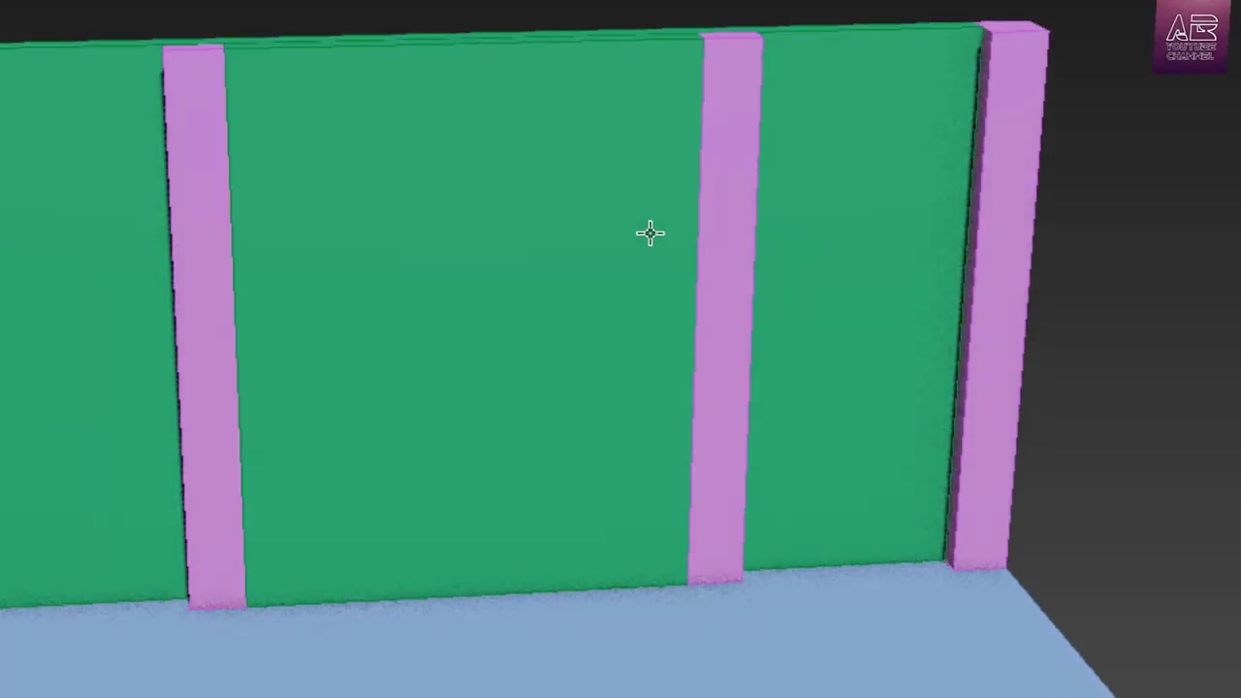
Set the 8' center panel's height to 2' and its Z position to 8' to form a header
{"action": "left_click", "coordinate": [568, 193]}
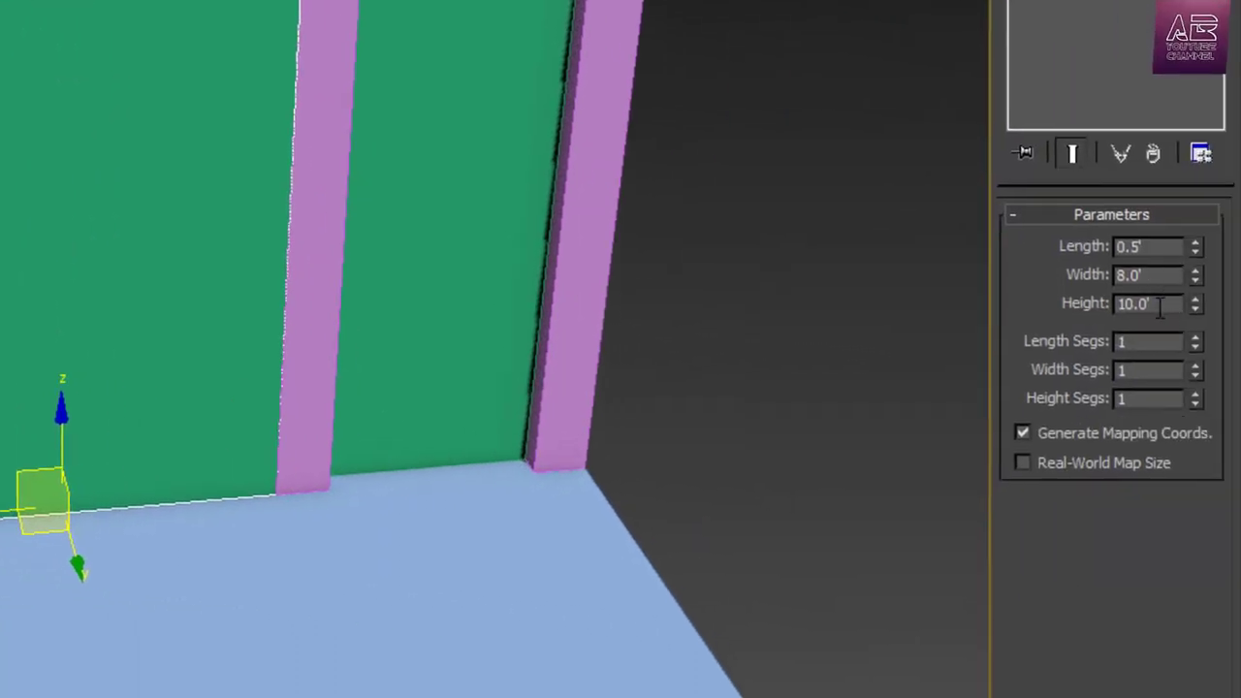
{"action": "type", "text": "2"}
{"action": "key", "text": "Return"}
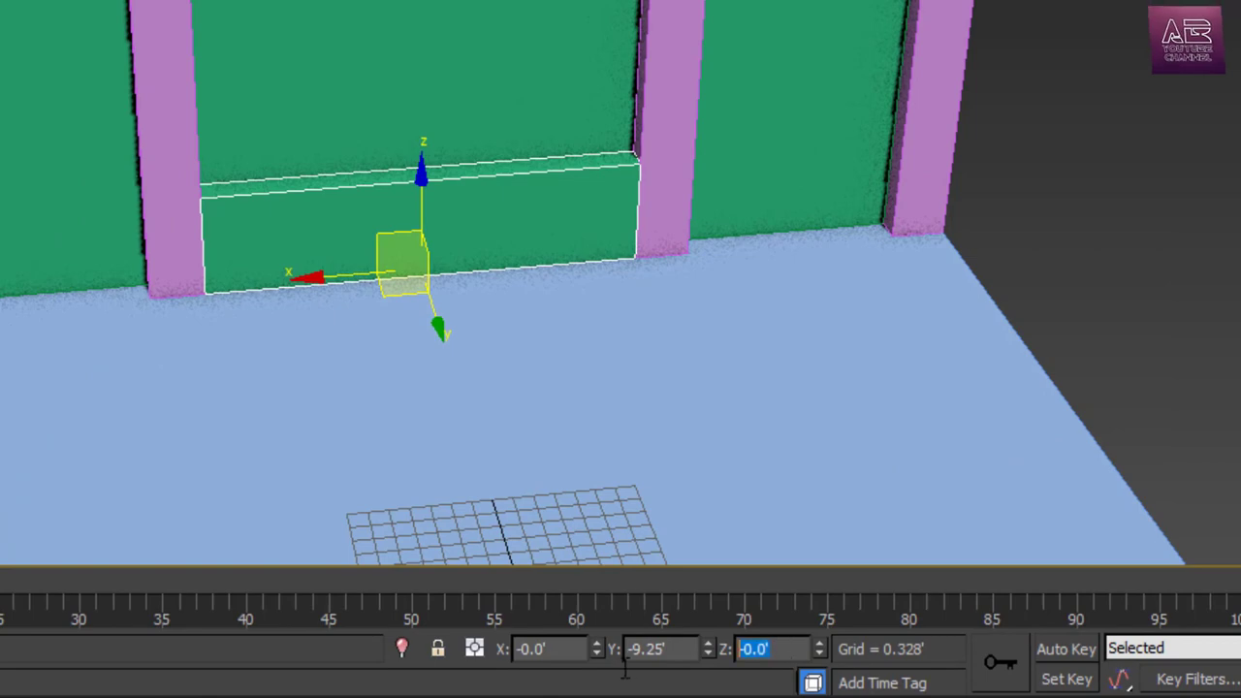
{"action": "type", "text": "8"}
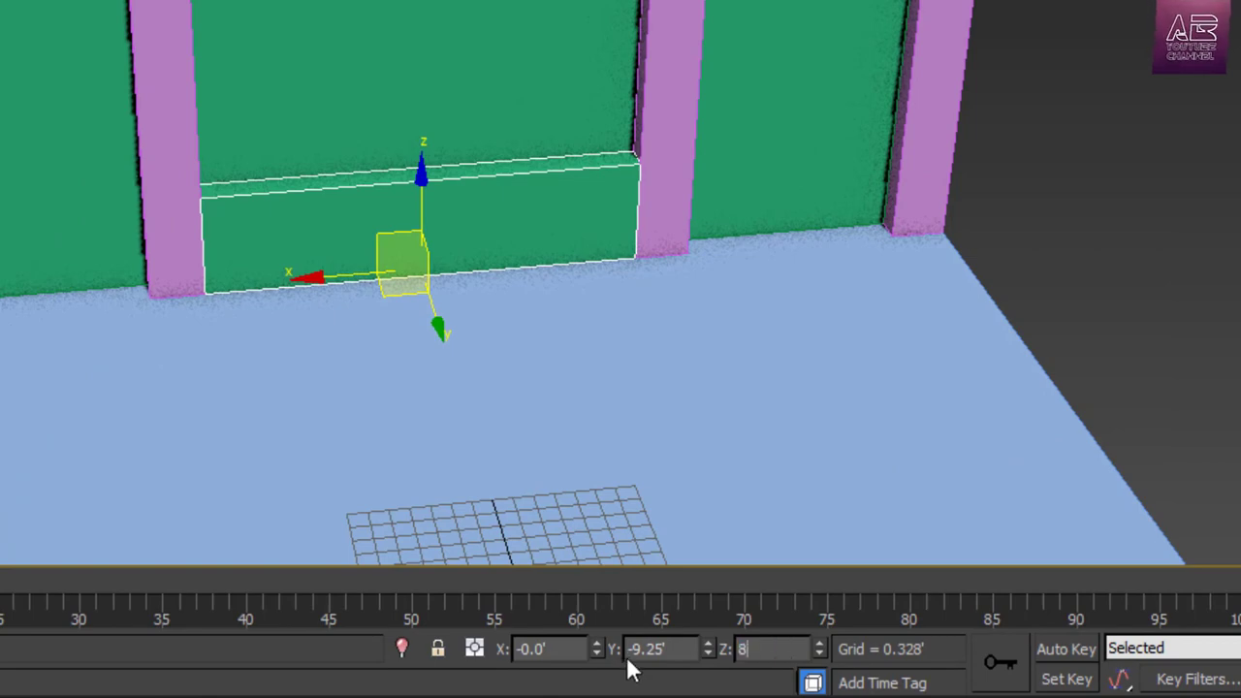
{"action": "key", "text": "Return"}
{"action": "left_click", "coordinate": [1143, 233]}
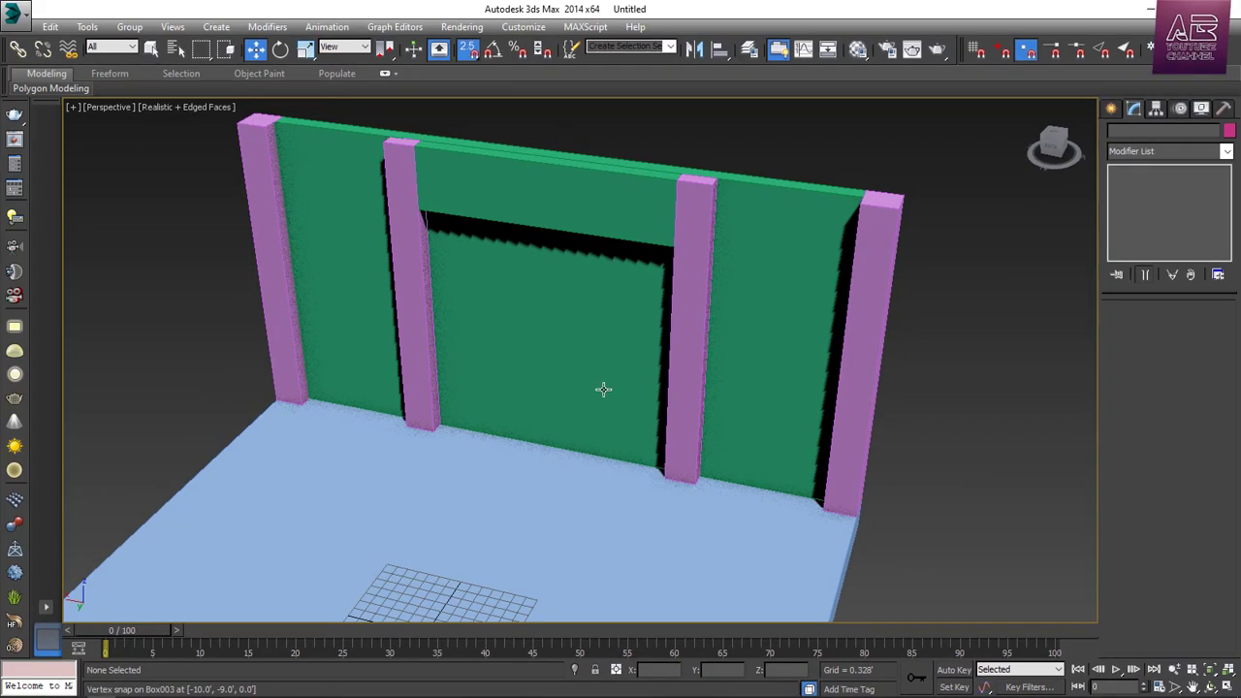
Create a vertex-snapped box 4' wide and 0.5' long between the negative-X strip and corner column, and set its height to 3'
{"action": "left_click", "coordinate": [1111, 108]}
{"action": "left_click", "coordinate": [1139, 208]}
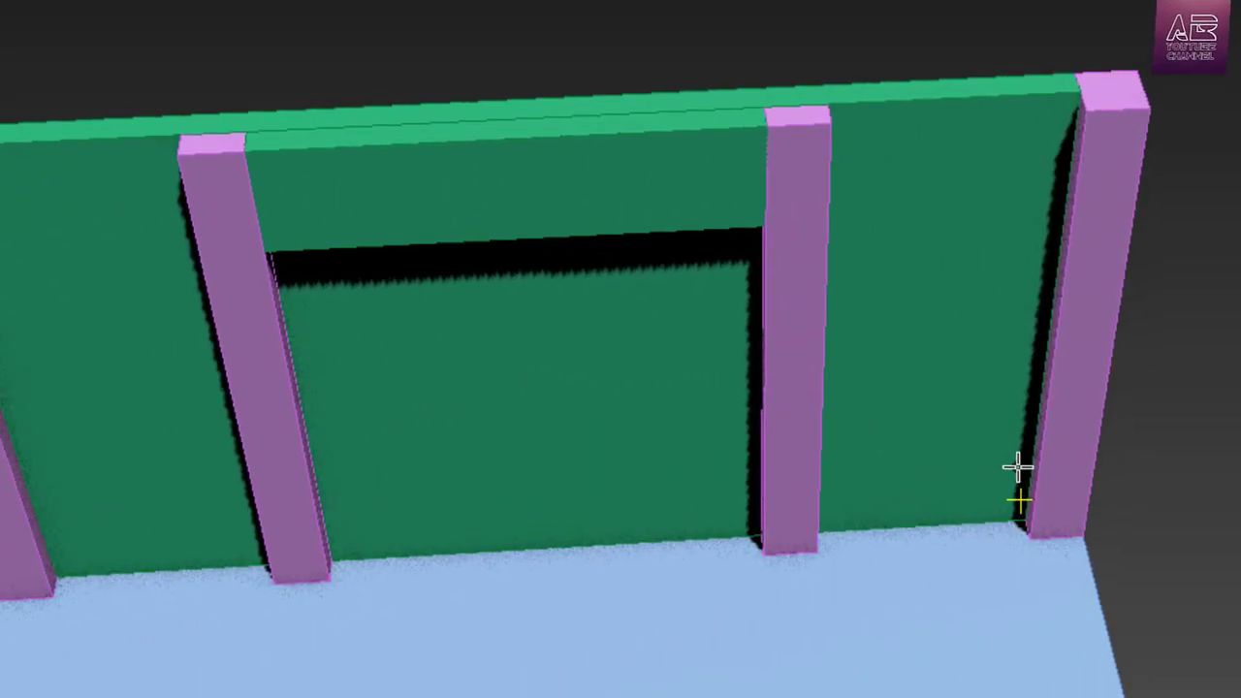
{"action": "middle_click_drag", "start_coordinate": [1020, 443], "coordinate": [830, 438]}
{"action": "scroll", "coordinate": [797, 509], "scroll_direction": "up", "scroll_amount": 4}
{"action": "mouse_move", "coordinate": [756, 548]}
{"action": "left_mouse_down"}
{"action": "mouse_move", "coordinate": [421, 566]}
{"action": "mouse_move", "coordinate": [870, 580]}
{"action": "left_mouse_up"}
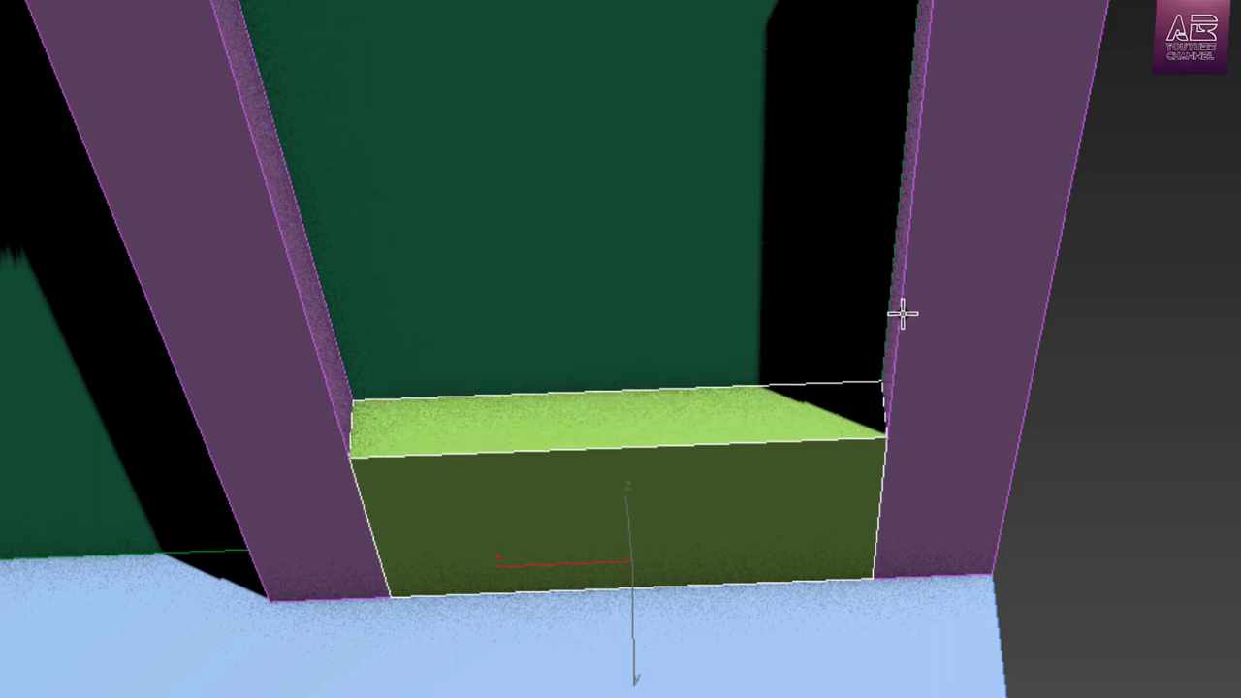
{"action": "middle_click_drag", "start_coordinate": [1011, 428], "coordinate": [1077, 357], "text": "alt"}
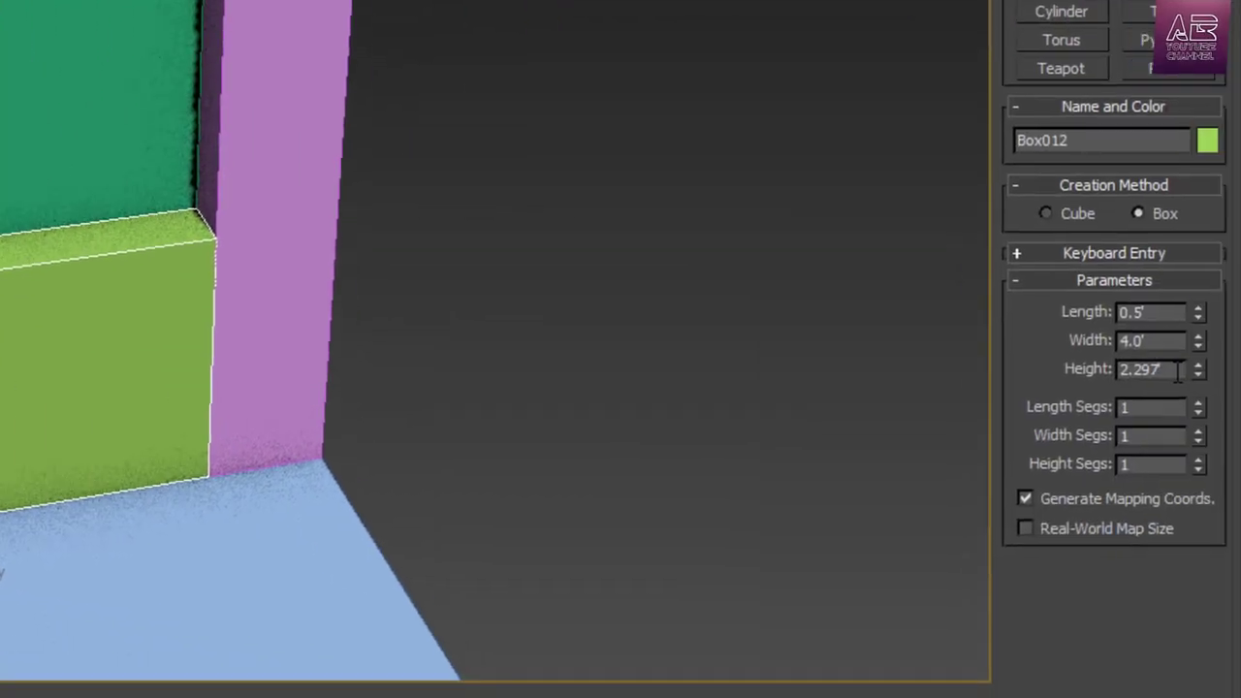
{"action": "key", "text": "Return"}
{"action": "scroll", "coordinate": [571, 337], "scroll_direction": "down", "scroll_amount": 3}
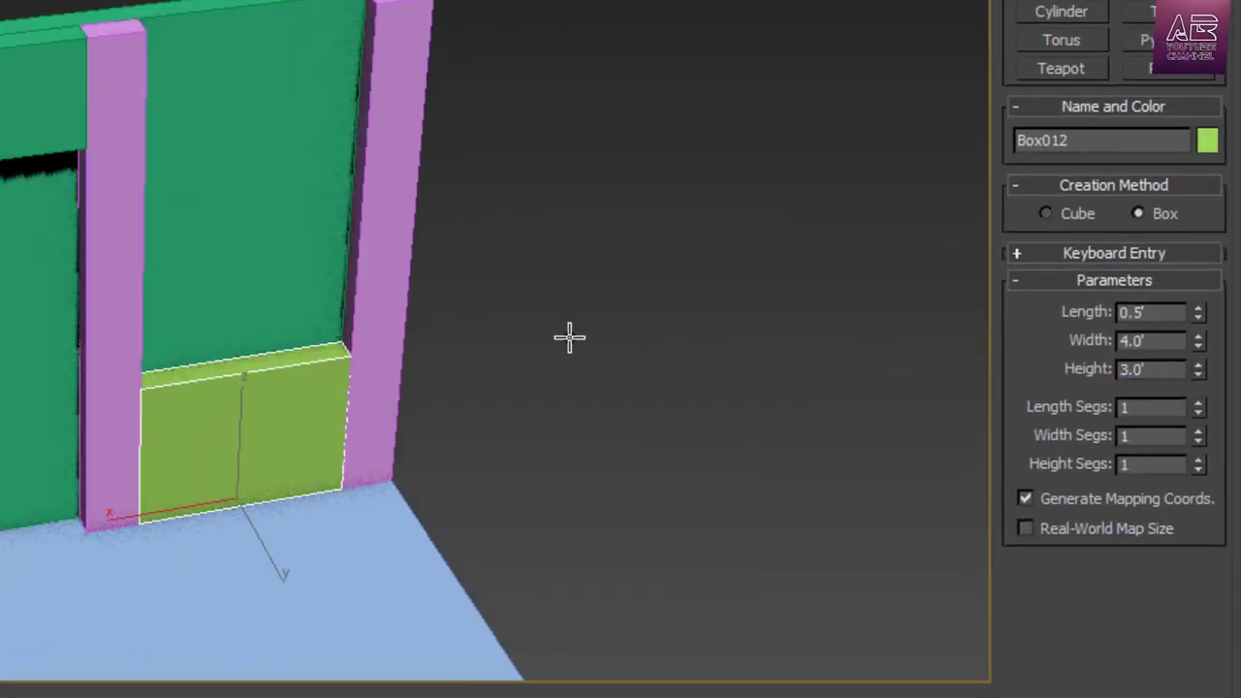
Clone the 3' high box upward once as a copy and set the copy's Z position to 8'
{"action": "scroll", "coordinate": [361, 330], "scroll_direction": "up", "scroll_amount": 2}
{"action": "middle_click_drag", "start_coordinate": [361, 331], "coordinate": [374, 341], "text": "alt"}
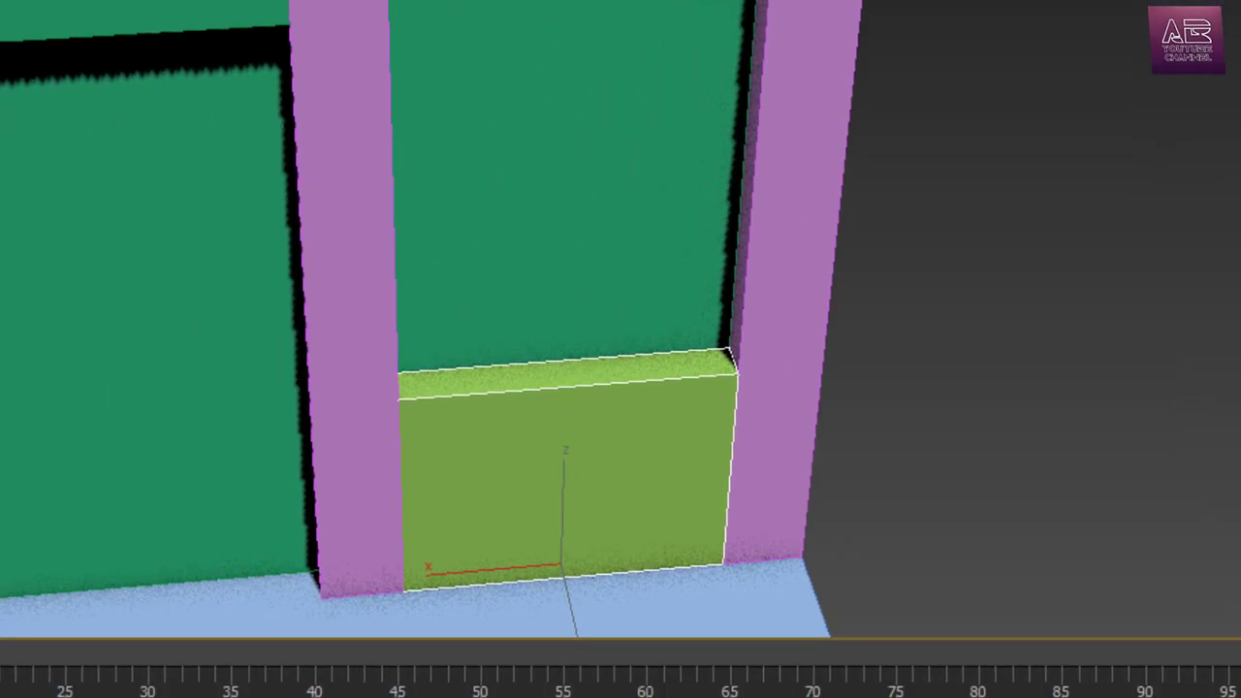
{"action": "key", "text": "w"}
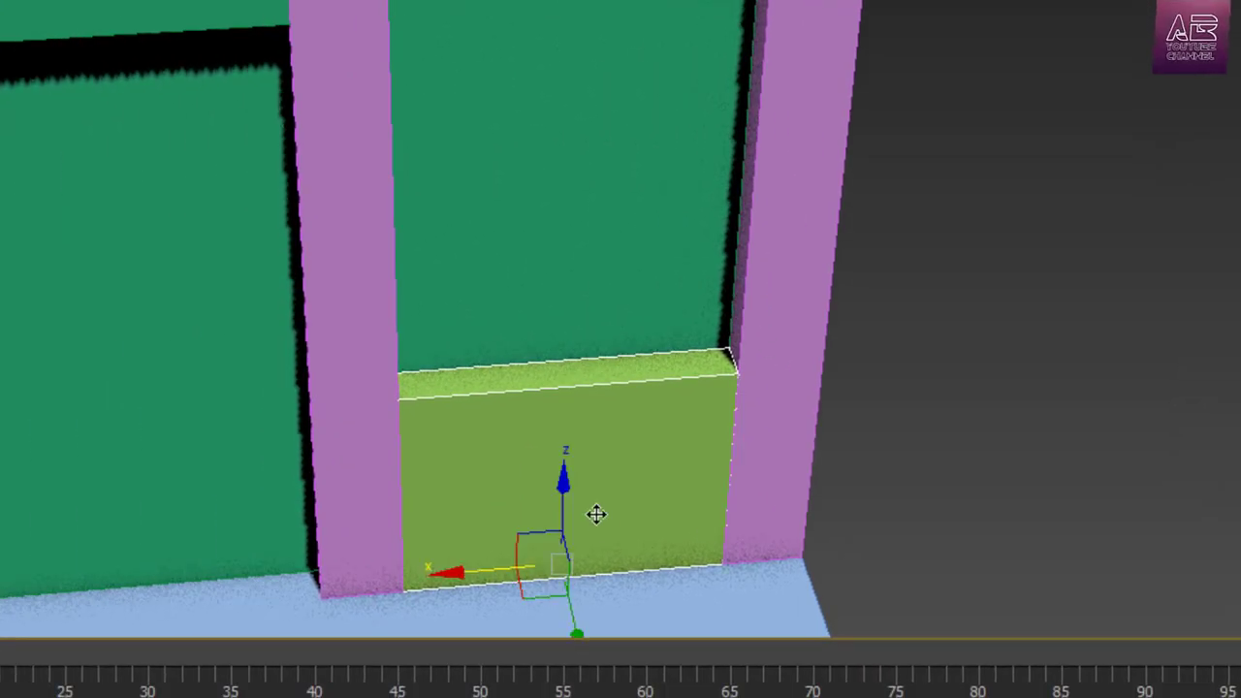
{"action": "mouse_move", "coordinate": [596, 514]}
{"action": "left_mouse_down", "text": "shift"}
{"action": "mouse_move", "coordinate": [571, 299]}
{"action": "mouse_move", "coordinate": [615, 86]}
{"action": "mouse_move", "coordinate": [612, 97]}
{"action": "left_mouse_up", "text": "shift"}
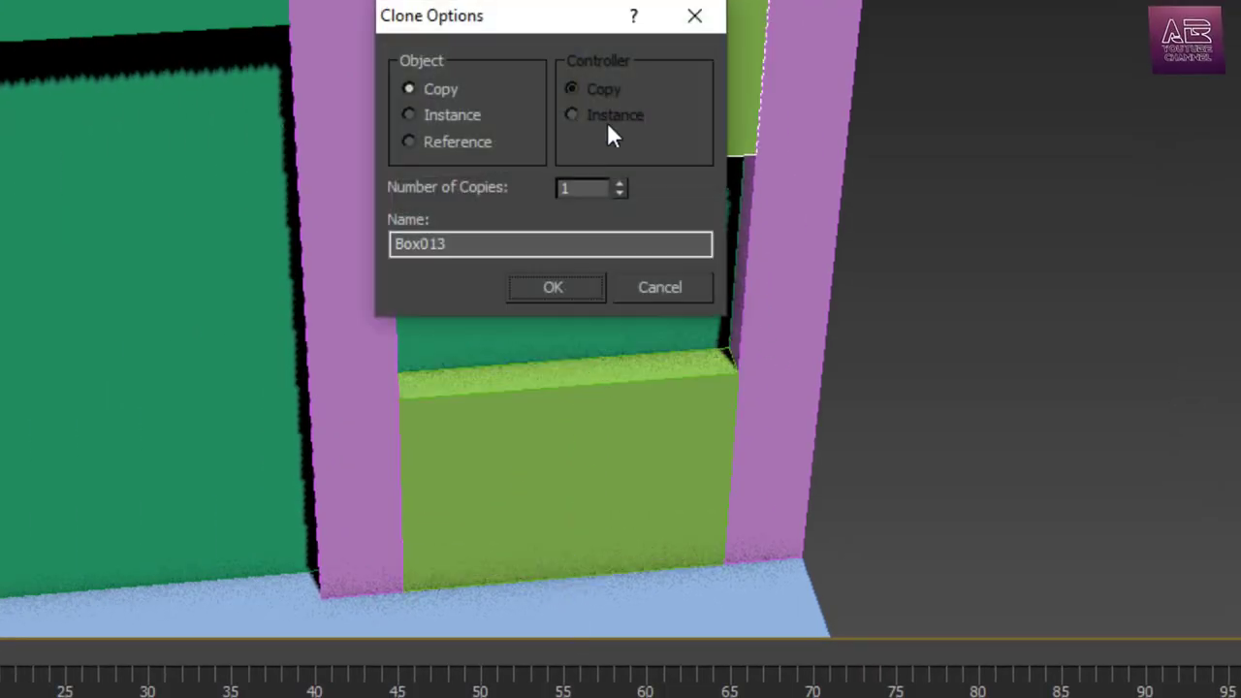
{"action": "left_click", "coordinate": [571, 296]}
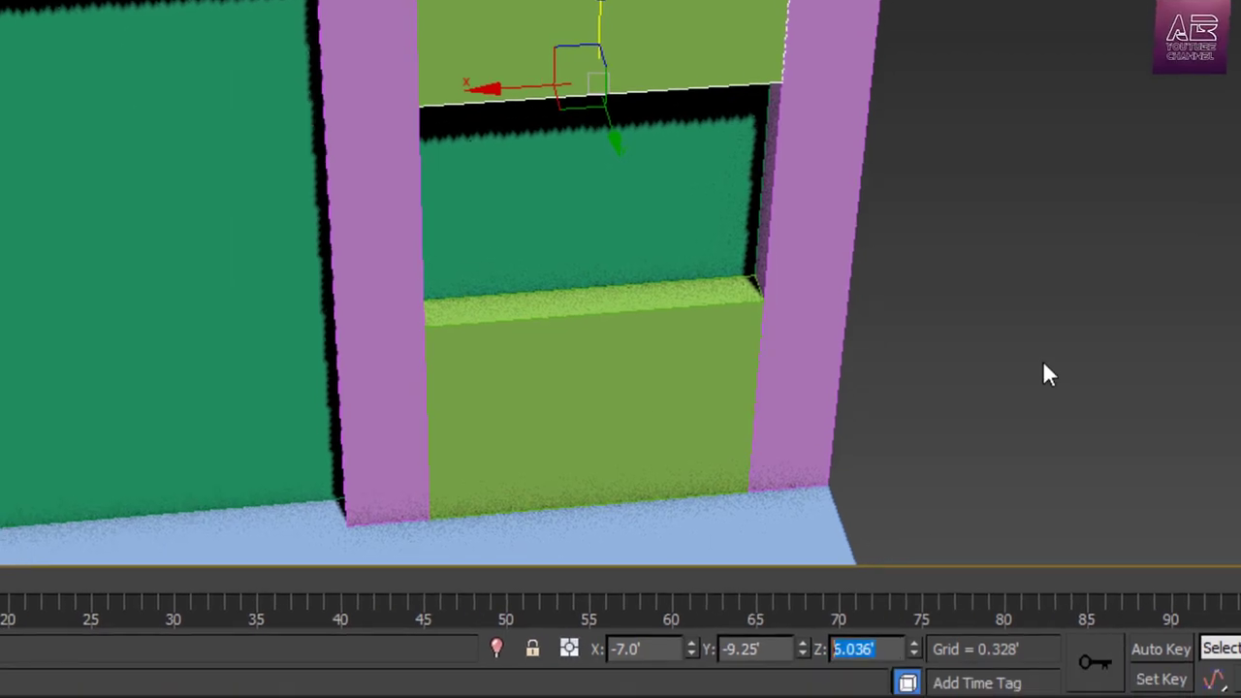
{"action": "type", "text": "8"}
{"action": "key", "text": "Return"}
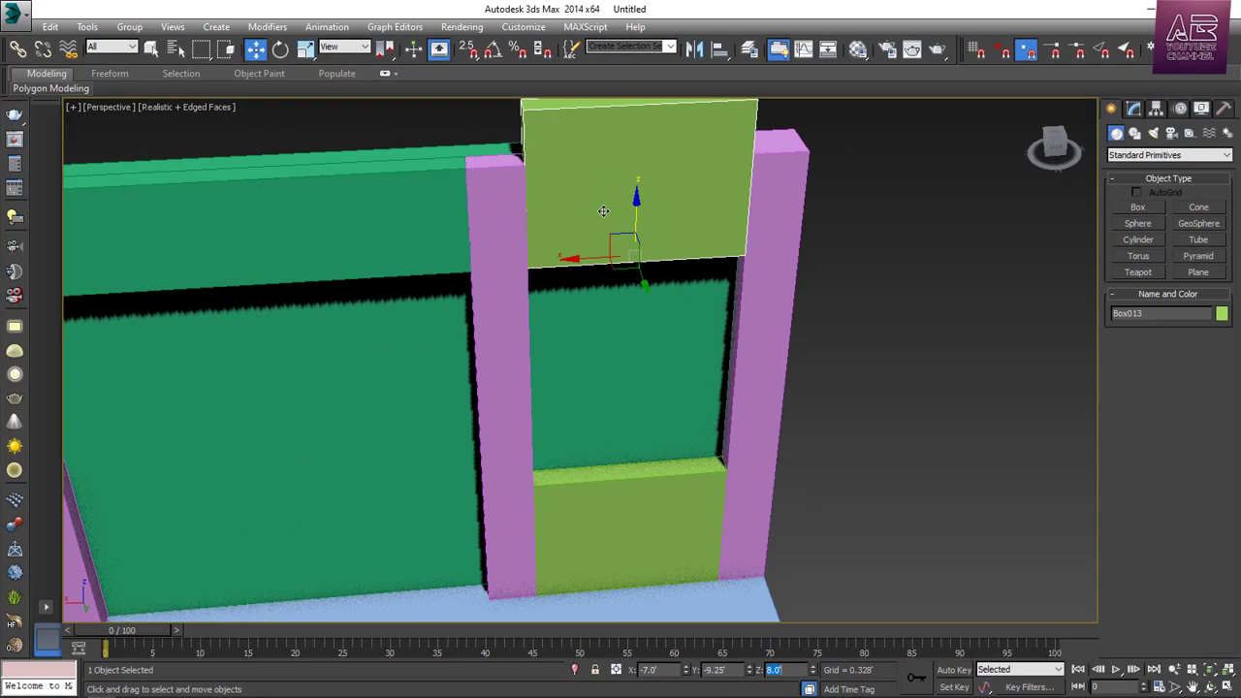
Set the height of the upper box copy to 2'
{"action": "left_click", "coordinate": [1134, 108]}
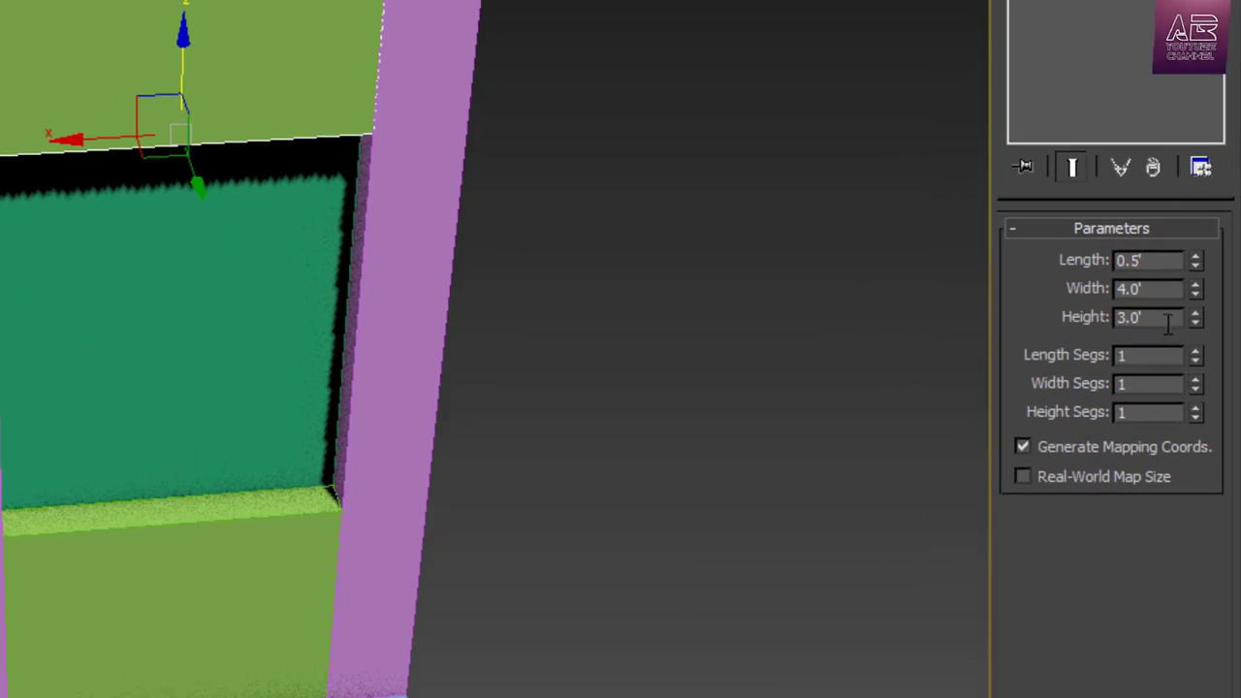
{"action": "double_click", "coordinate": [1187, 361]}
{"action": "type", "text": "2"}
{"action": "key", "text": "Return"}
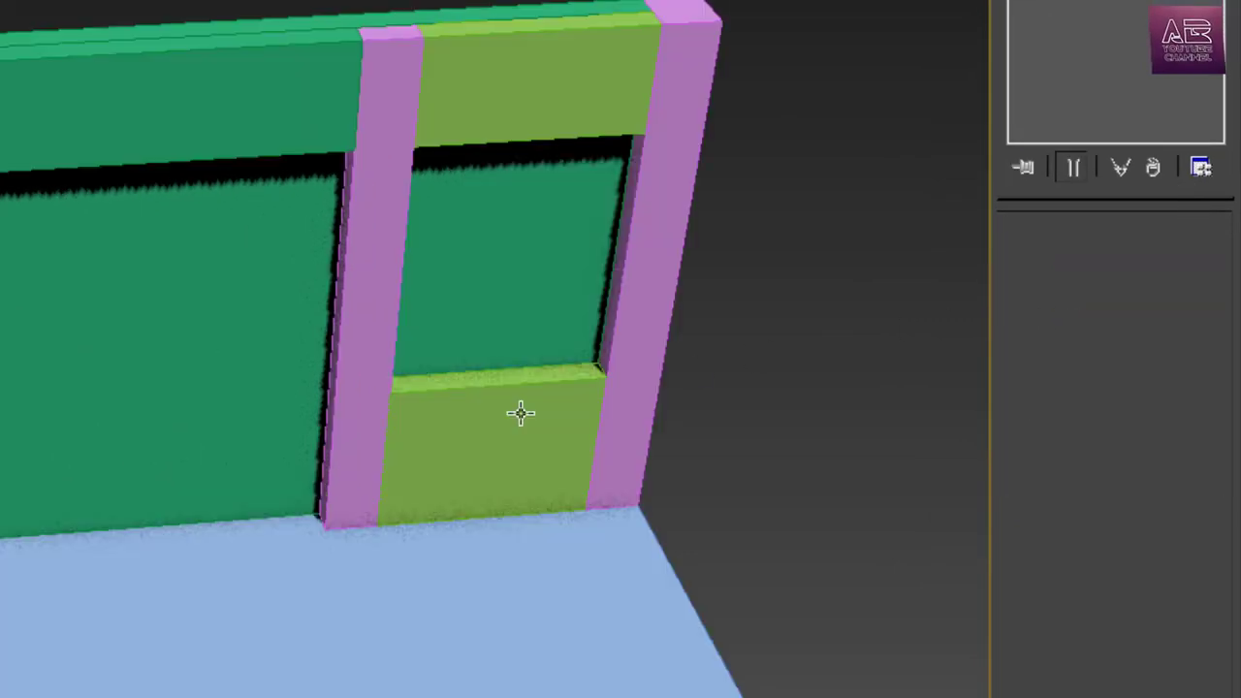
Clone the upper and lower 4' boxes together as a copy, snapping them into the side bay at the wall's other end
{"action": "left_click", "coordinate": [521, 413]}
{"action": "left_click", "coordinate": [529, 97], "text": "ctrl"}
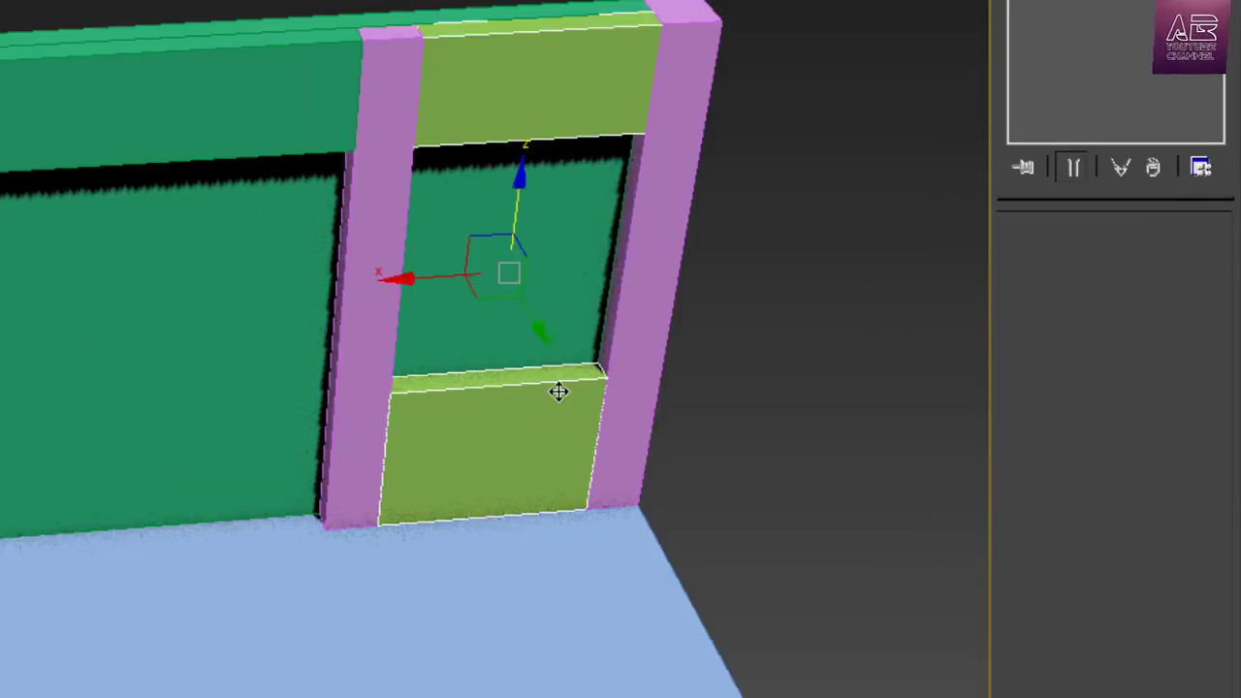
{"action": "middle_click_drag", "start_coordinate": [528, 425], "coordinate": [733, 327]}
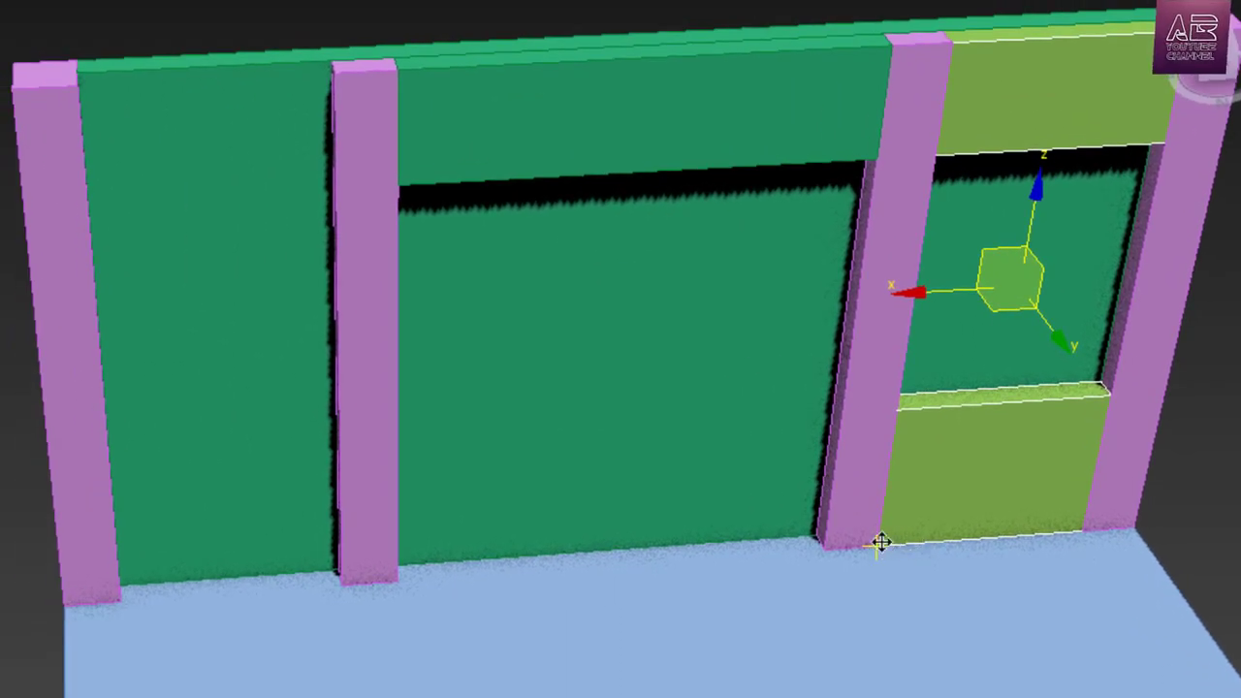
{"action": "mouse_move", "coordinate": [878, 543]}
{"action": "left_mouse_down"}
{"action": "mouse_move", "coordinate": [362, 637]}
{"action": "mouse_move", "coordinate": [349, 571]}
{"action": "mouse_move", "coordinate": [318, 553]}
{"action": "left_mouse_up"}
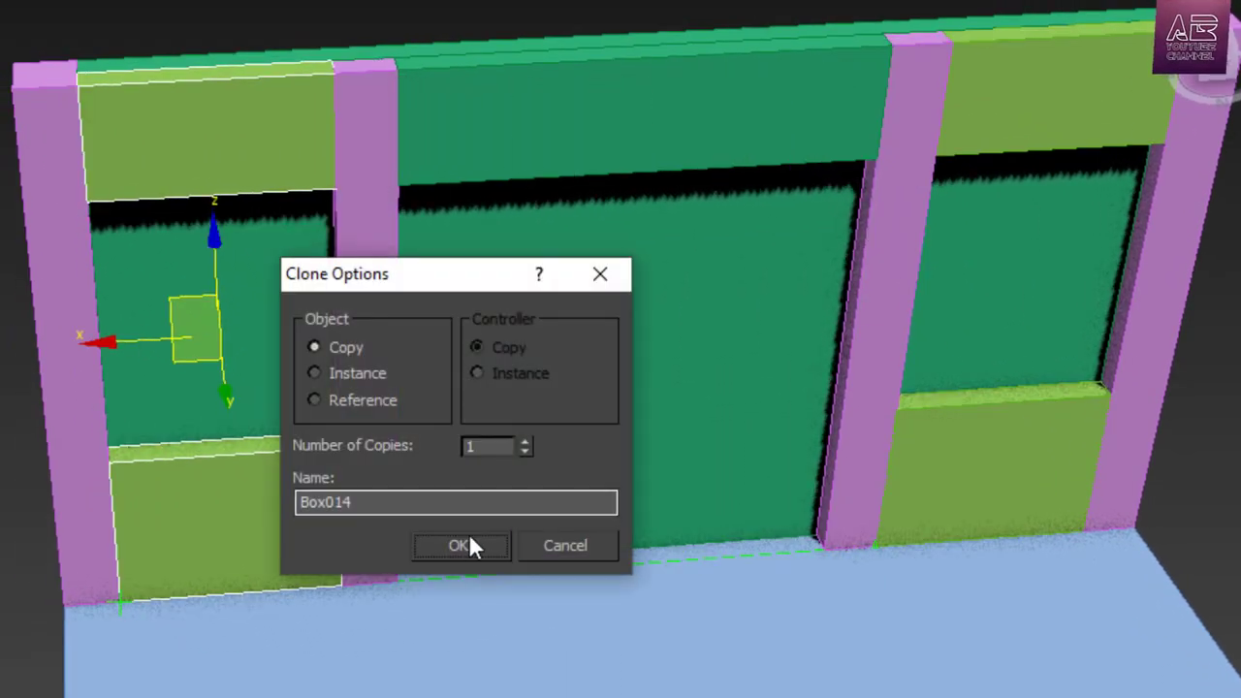
{"action": "left_click", "coordinate": [463, 542]}
{"action": "left_click", "coordinate": [38, 547]}
Create a vertex-snapped box 8' wide, 0.5' long and about 5.9' high between the two strips of the end wall's central bay
{"action": "scroll", "coordinate": [661, 421], "scroll_direction": "up", "scroll_amount": 3}
{"action": "middle_click_drag", "start_coordinate": [661, 421], "coordinate": [416, 415]}
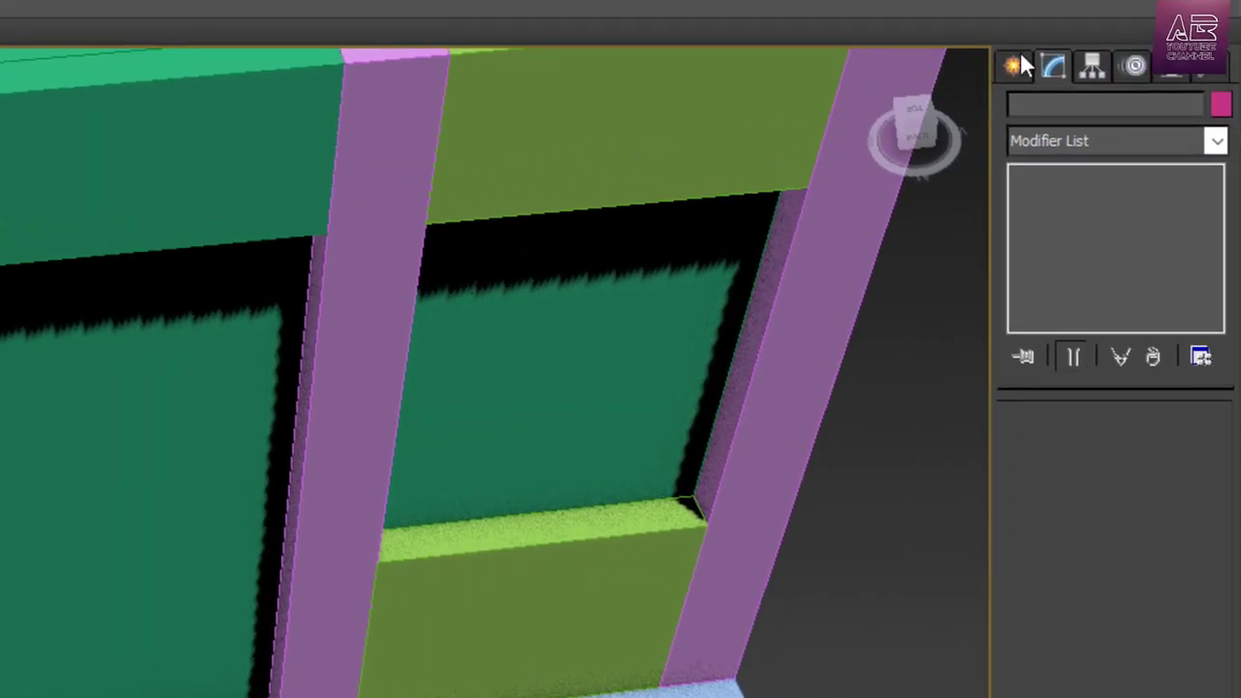
{"action": "left_click", "coordinate": [1013, 64]}
{"action": "left_click", "coordinate": [1057, 238]}
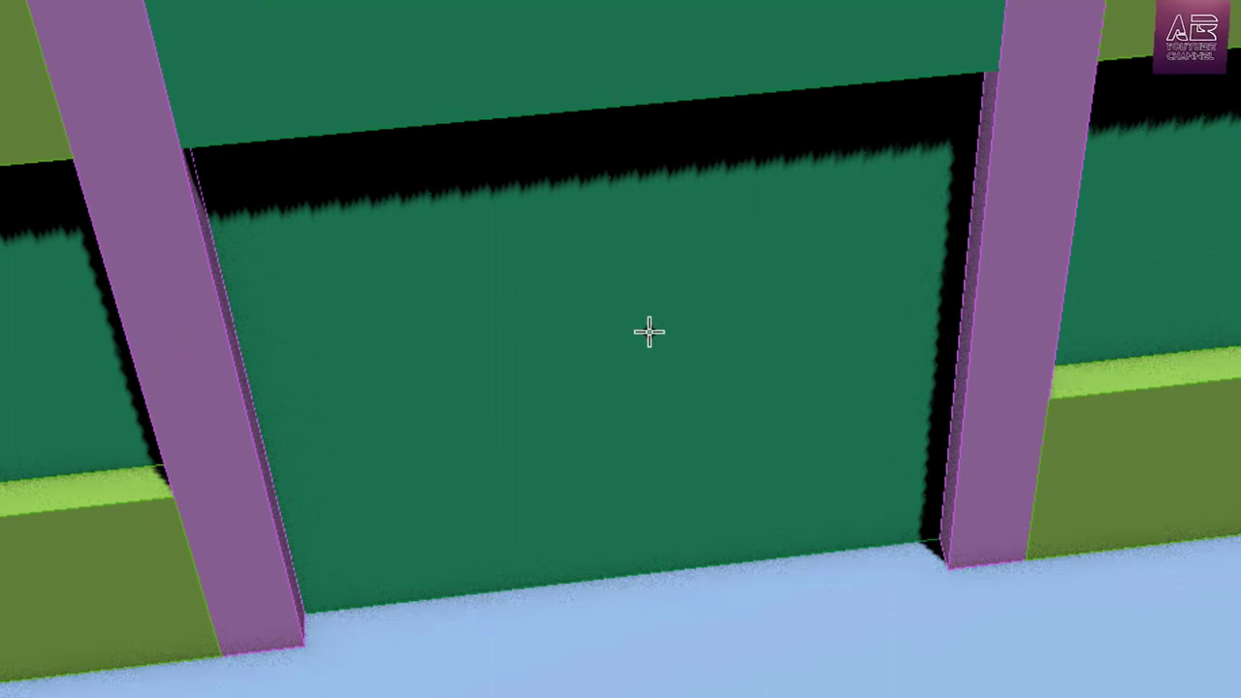
{"action": "left_click_drag", "start_coordinate": [315, 603], "coordinate": [941, 566]}
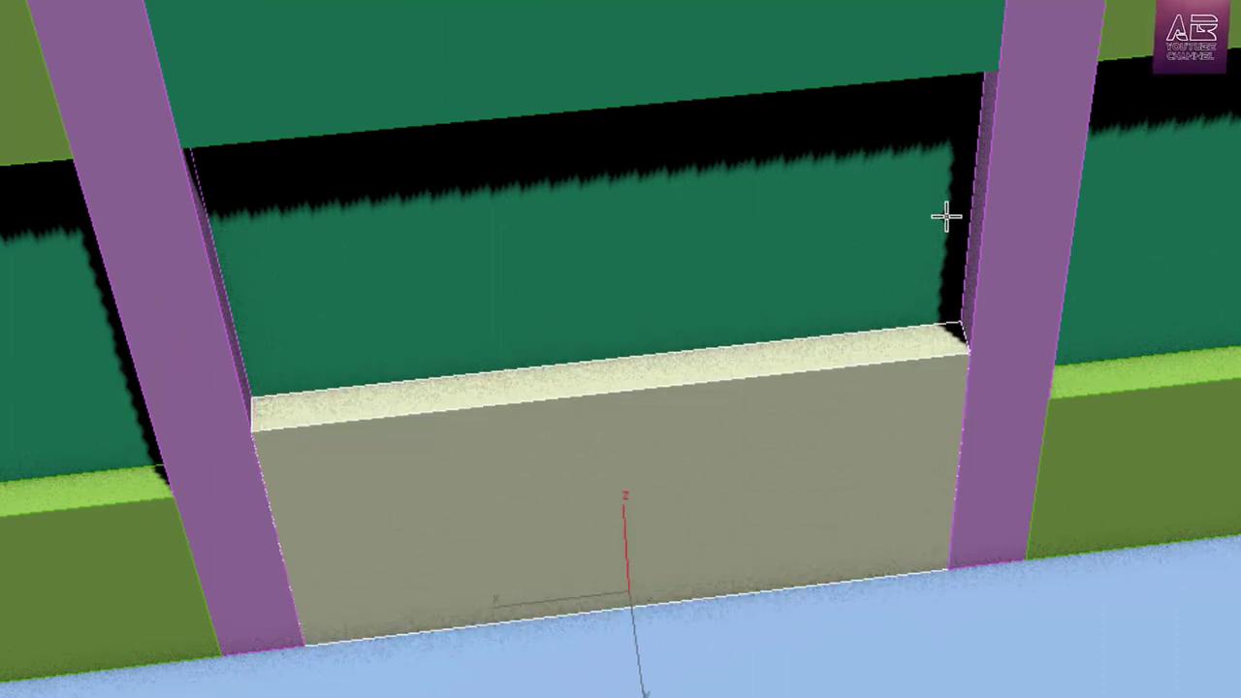
{"action": "left_click", "coordinate": [969, 104]}
Set the central box's length to 2", width to 6' and height to 6' to form a thin panel
{"action": "middle_click_drag", "start_coordinate": [828, 460], "coordinate": [802, 388], "text": "alt"}
{"action": "middle_click_drag", "start_coordinate": [778, 244], "coordinate": [869, 310], "text": "alt"}
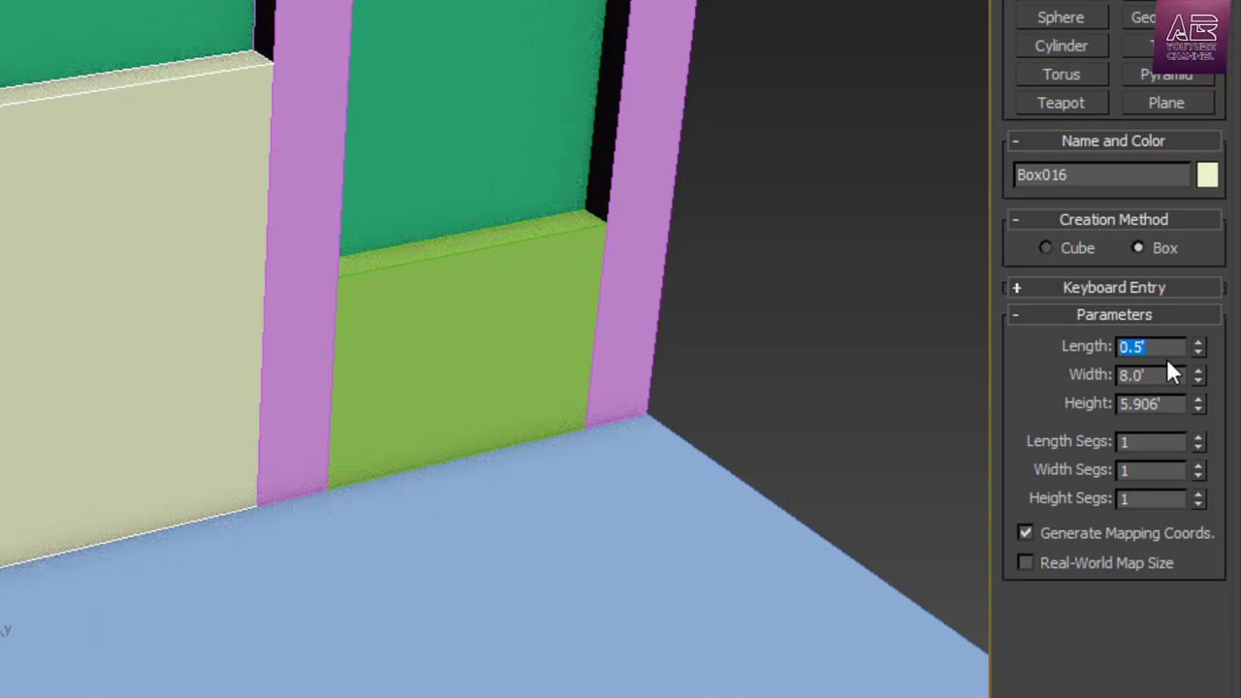
{"action": "type", "text": "2\""}
{"action": "key", "text": "Return"}
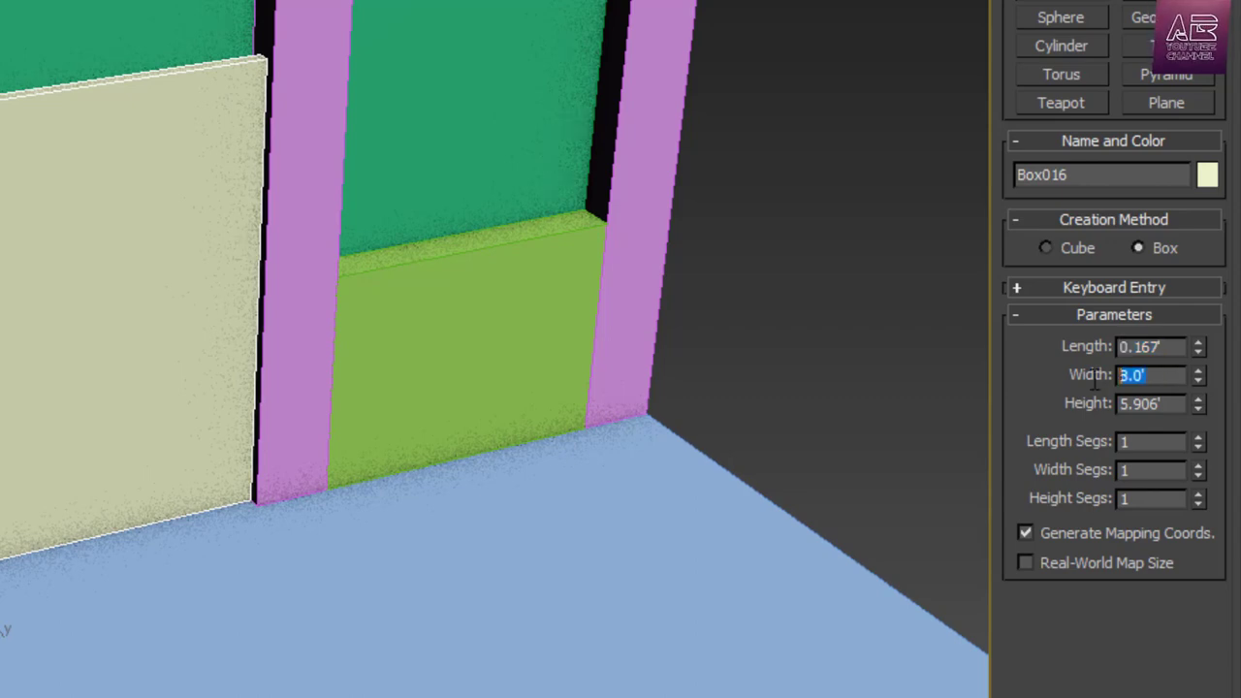
{"action": "type", "text": "6"}
{"action": "key", "text": "Return"}
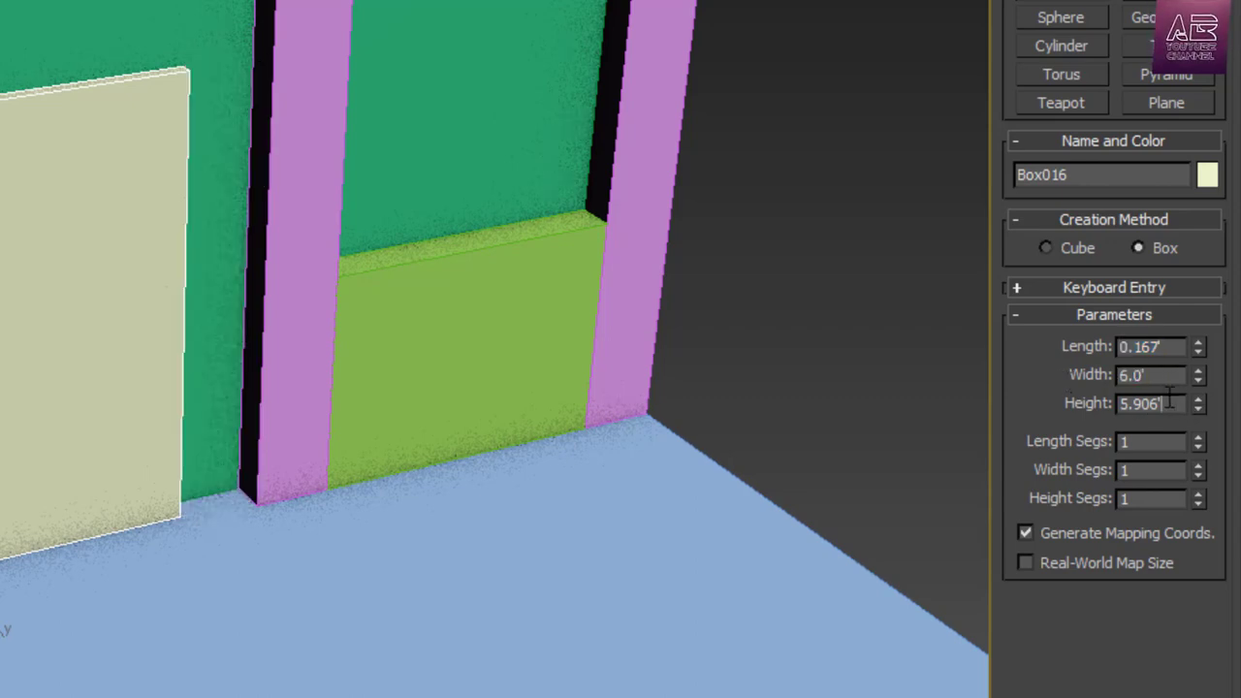
{"action": "type", "text": "6"}
{"action": "key", "text": "Return"}
Move the thin panel along Y in the Top view to about -9.497', towards the end wall's backing
{"action": "scroll", "coordinate": [86, 207], "scroll_direction": "down", "scroll_amount": 4}
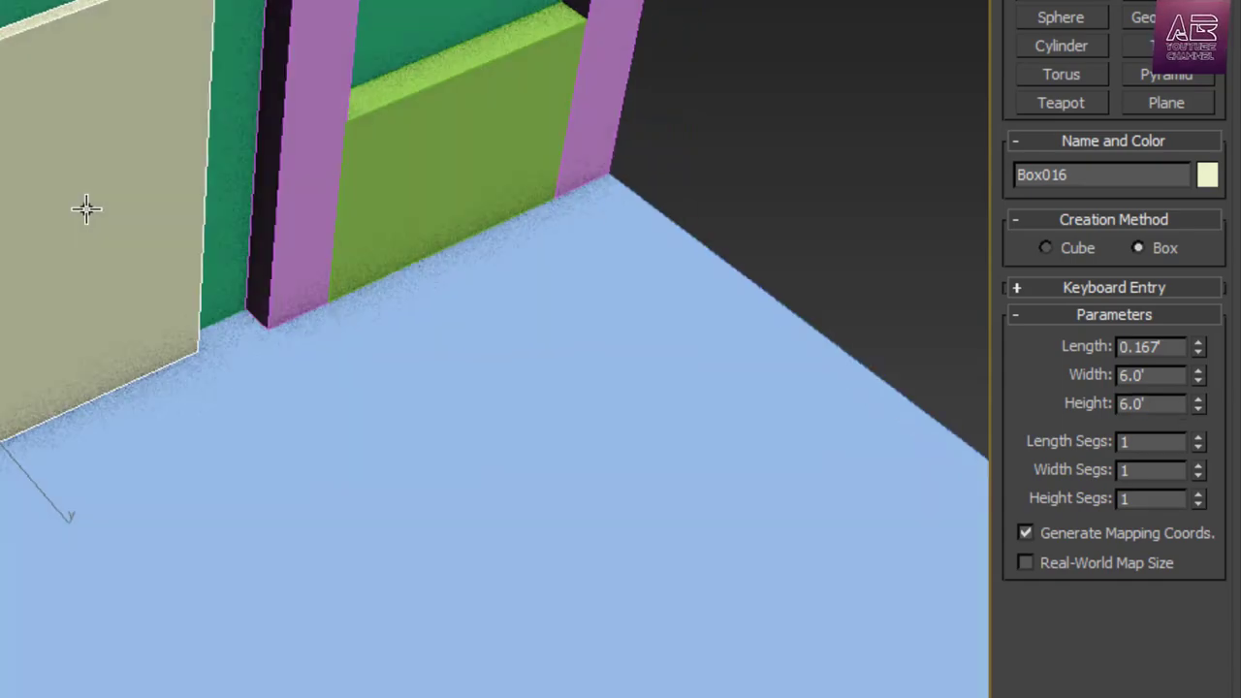
{"action": "middle_click_drag", "start_coordinate": [151, 198], "coordinate": [58, 233], "text": "alt"}
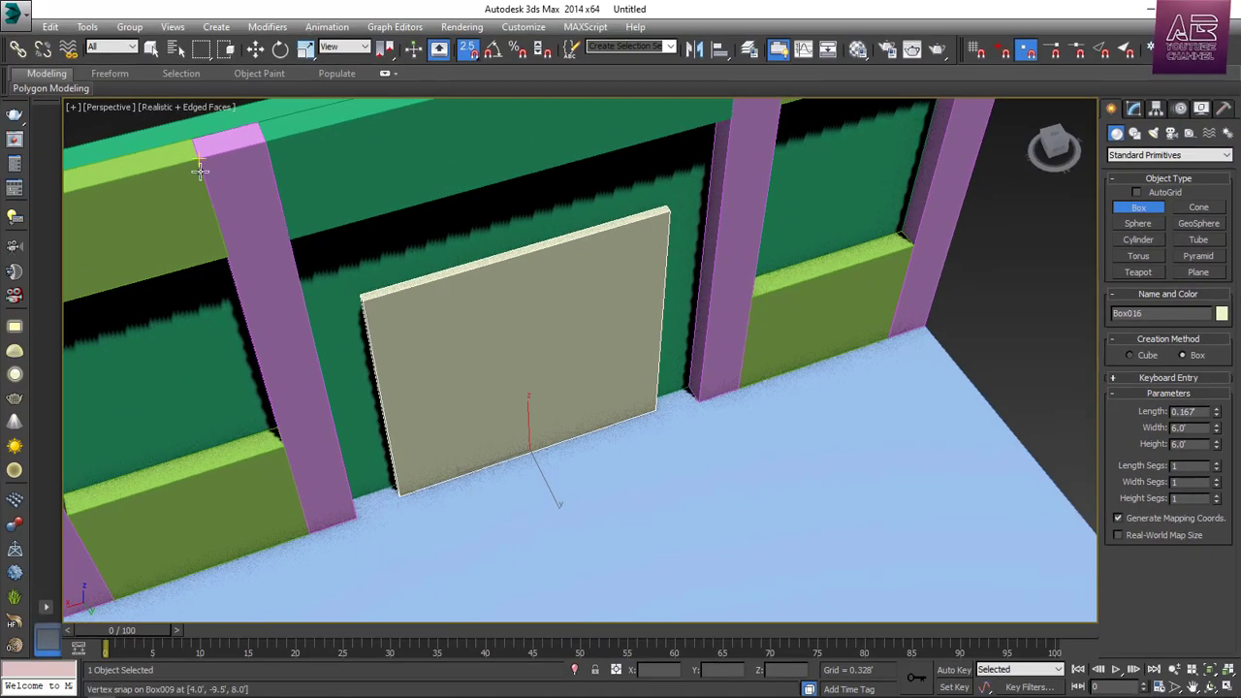
{"action": "key", "text": "alt+w"}
{"action": "middle_click", "coordinate": [332, 177]}
{"action": "key", "text": "alt+w"}
{"action": "scroll", "coordinate": [517, 321], "scroll_direction": "down", "scroll_amount": 5}
{"action": "scroll", "coordinate": [537, 257], "scroll_direction": "up", "scroll_amount": 5}
{"action": "scroll", "coordinate": [471, 326], "scroll_direction": "up", "scroll_amount": 3}
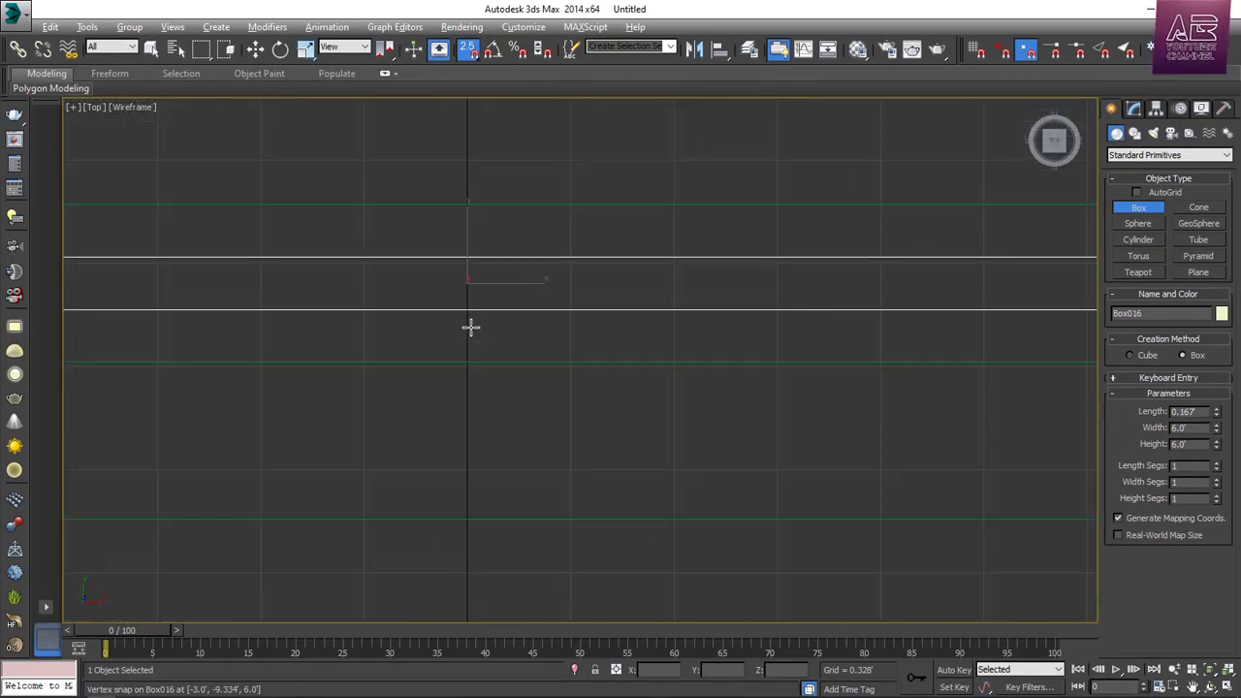
{"action": "scroll", "coordinate": [471, 328], "scroll_direction": "down", "scroll_amount": 3}
{"action": "middle_click_drag", "start_coordinate": [541, 326], "coordinate": [540, 350]}
{"action": "key", "text": "w"}
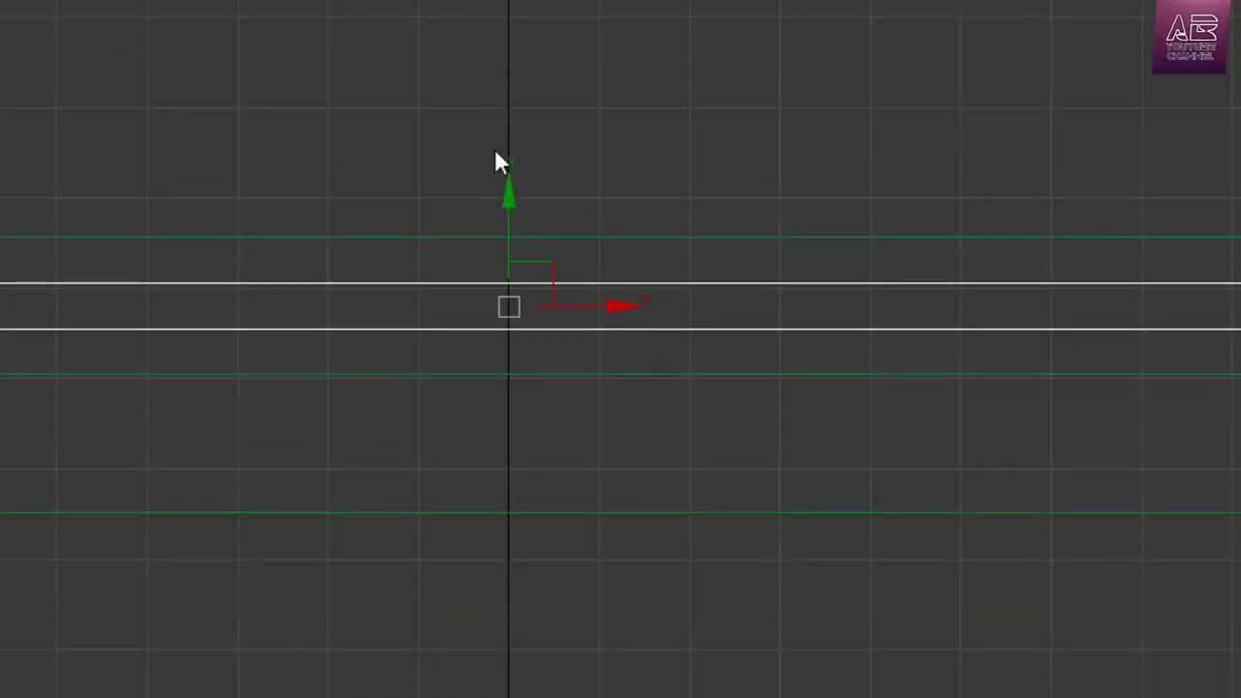
{"action": "left_click_drag", "start_coordinate": [514, 201], "coordinate": [539, 268]}
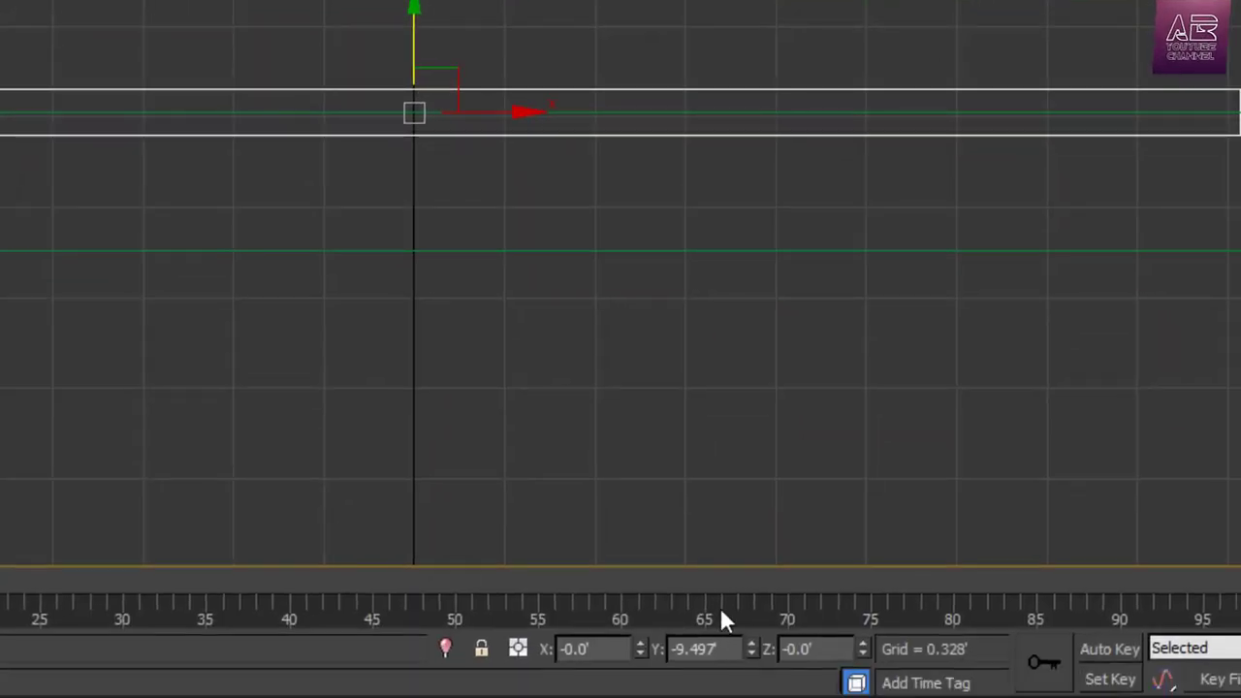
Set the thin panel's Y position to -9.5' and return to the maximized Perspective view
{"action": "key", "text": "BackSpace"}
{"action": "key", "text": "BackSpace"}
{"action": "key", "text": "BackSpace"}
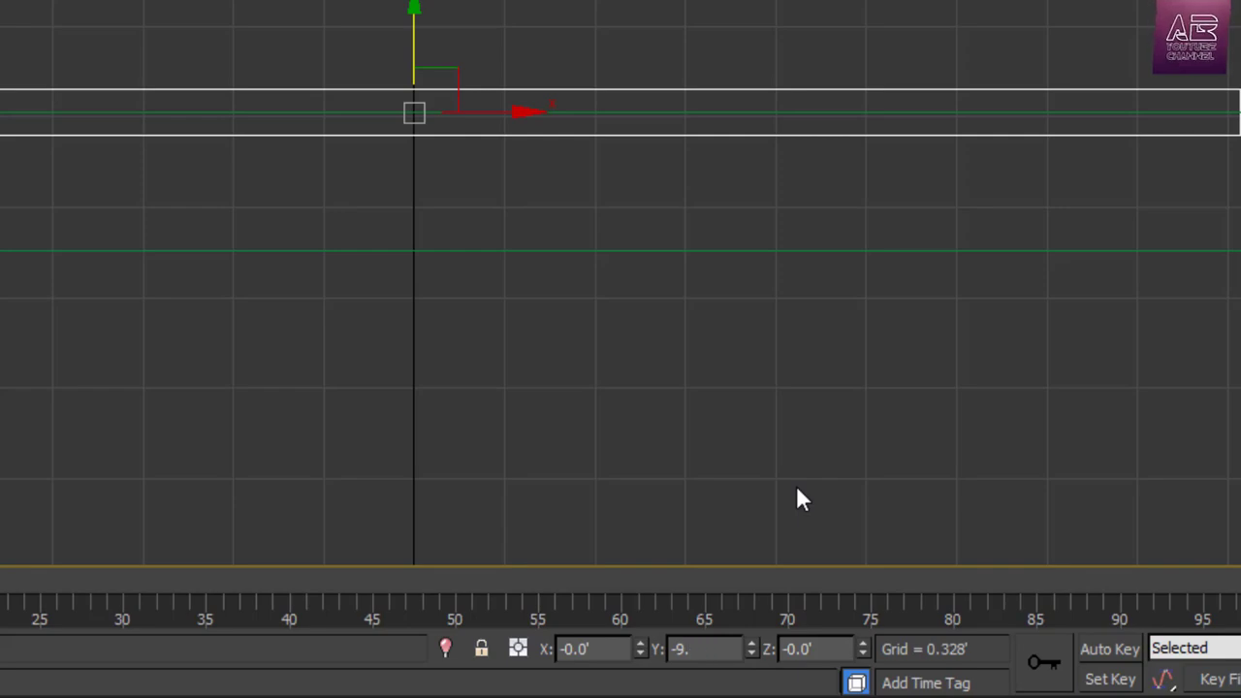
{"action": "type", "text": "5"}
{"action": "key", "text": "Return"}
{"action": "left_click", "coordinate": [786, 462]}
{"action": "key", "text": "alt+w"}
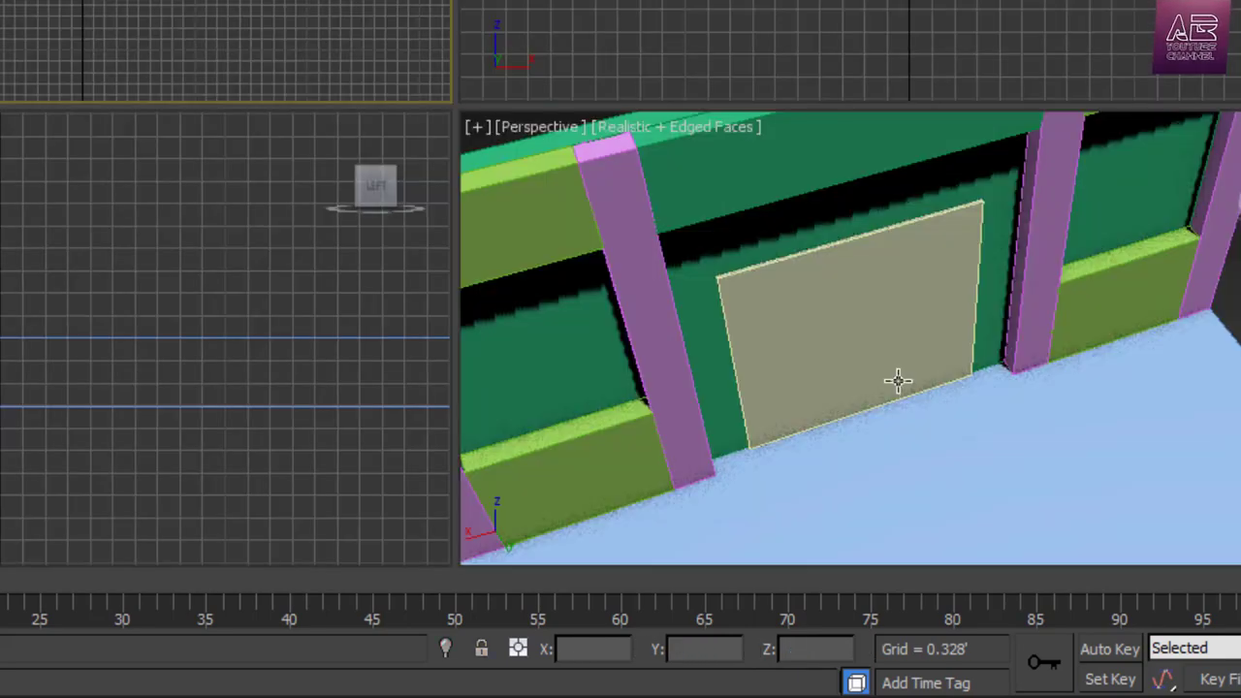
{"action": "right_click", "coordinate": [898, 382]}
{"action": "key", "text": "alt+w"}
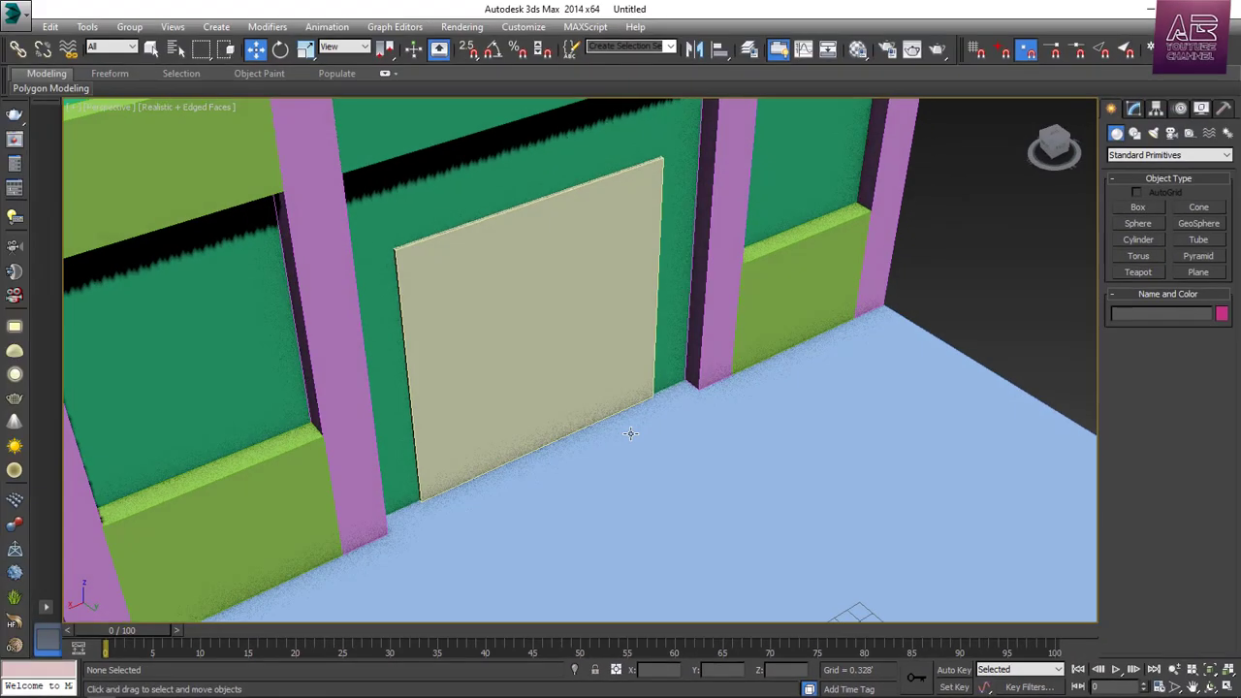
Examine from several angles how the thin panel sits against the backing in the central bay
{"action": "middle_click_drag", "start_coordinate": [630, 433], "coordinate": [546, 429], "text": "alt"}
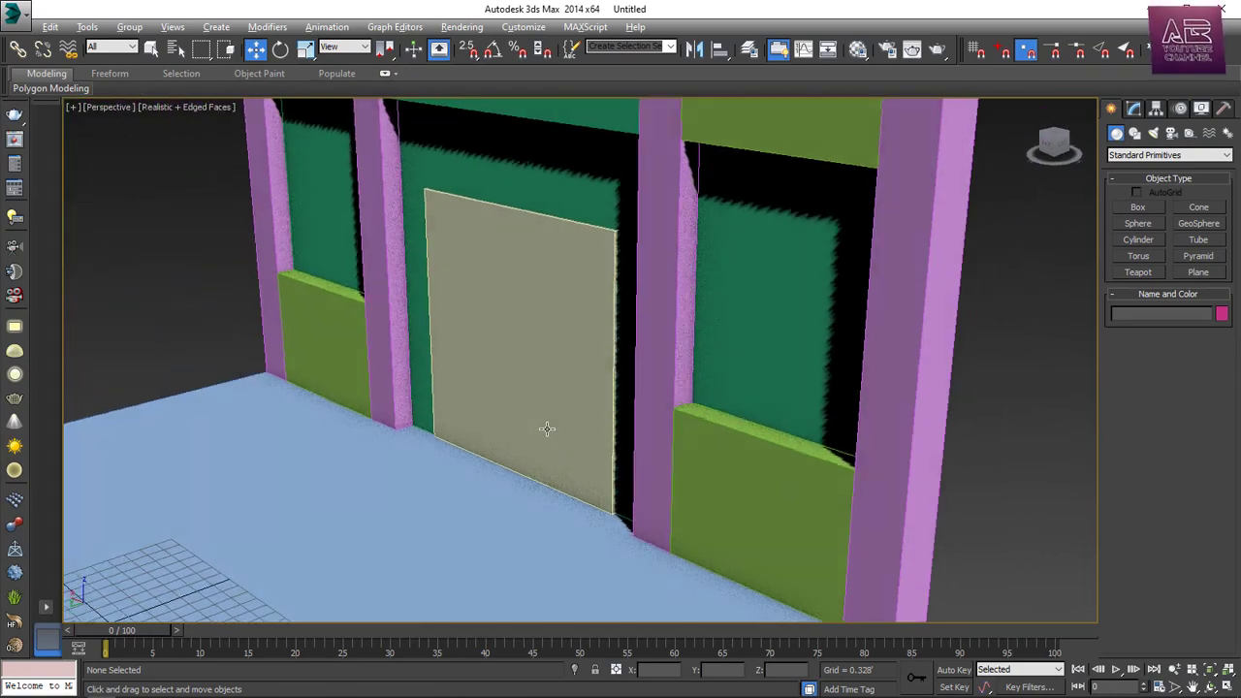
{"action": "left_click", "coordinate": [594, 352]}
{"action": "scroll", "coordinate": [601, 260], "scroll_direction": "up", "scroll_amount": 5}
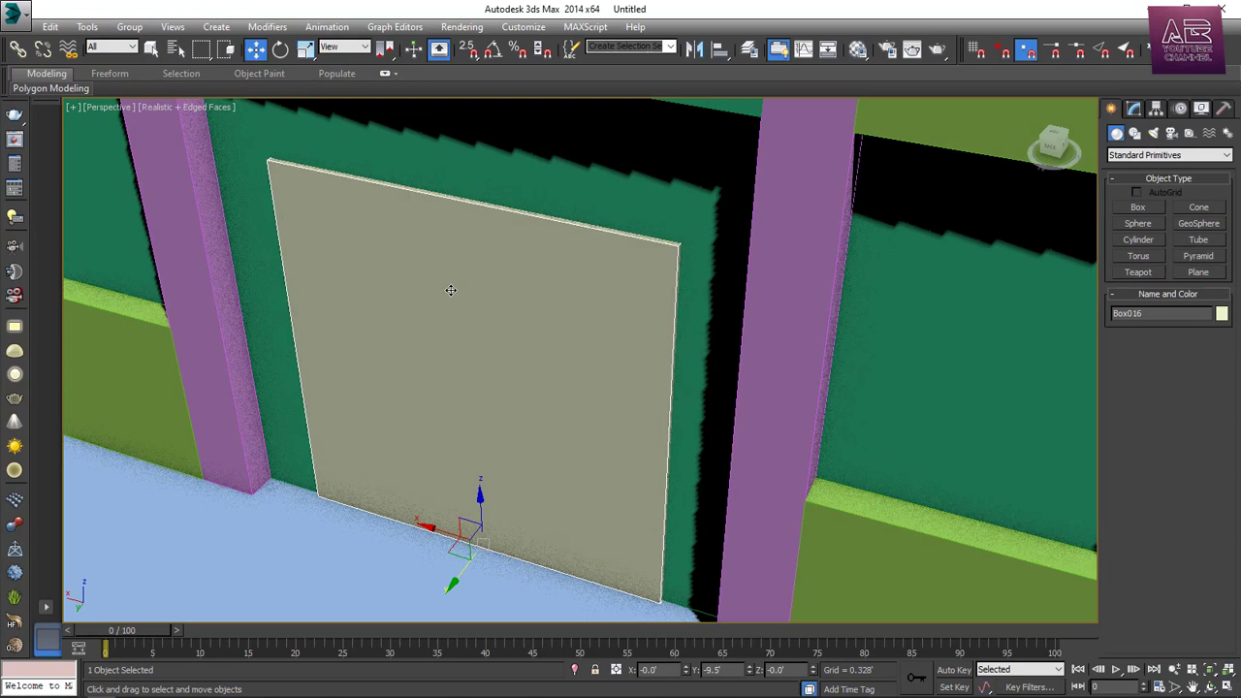
{"action": "middle_click_drag", "start_coordinate": [450, 290], "coordinate": [555, 280], "text": "alt"}
{"action": "middle_click_drag", "start_coordinate": [610, 441], "coordinate": [510, 416], "text": "alt"}
{"action": "key", "text": "shift+z"}
{"action": "key", "text": "shift+z"}
{"action": "key", "text": "shift+z"}
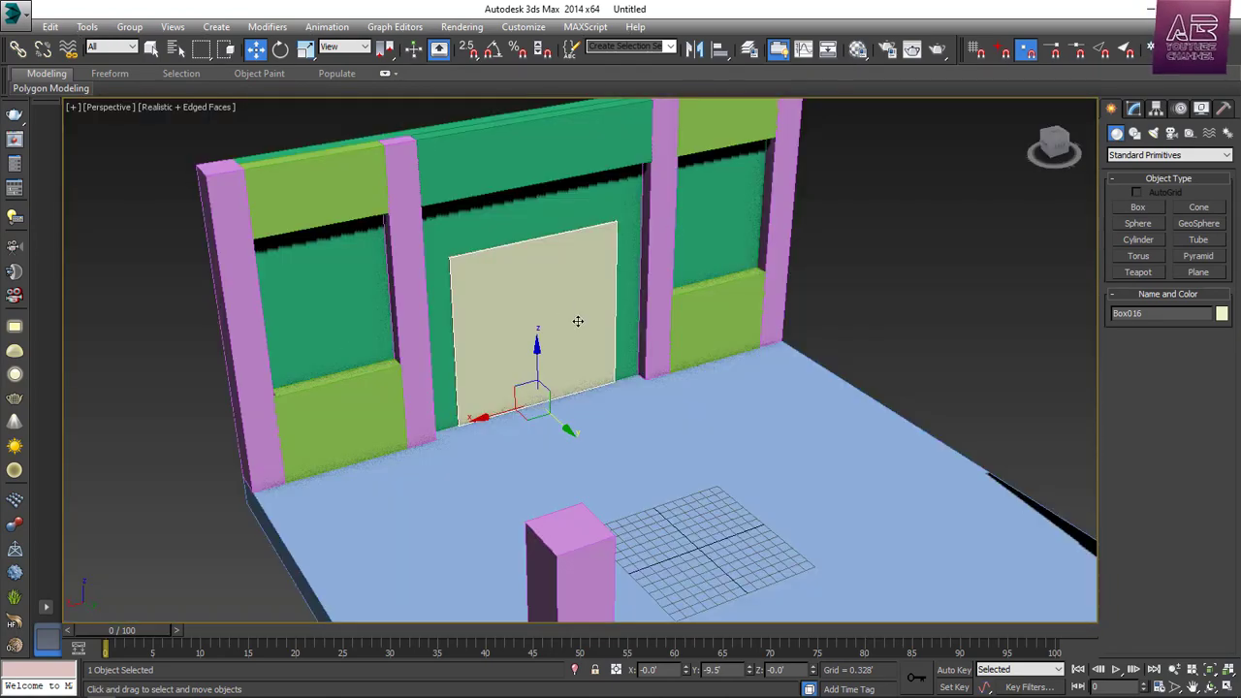
Create a vertex-snapped box 18' long, 1' wide and 10' high between the end-wall corner column and the next column on the negative-X side
{"action": "middle_click_drag", "start_coordinate": [875, 319], "coordinate": [474, 440], "text": "alt"}
{"action": "left_click", "coordinate": [1142, 208]}
{"action": "middle_click_drag", "start_coordinate": [555, 330], "coordinate": [554, 382], "text": "alt"}
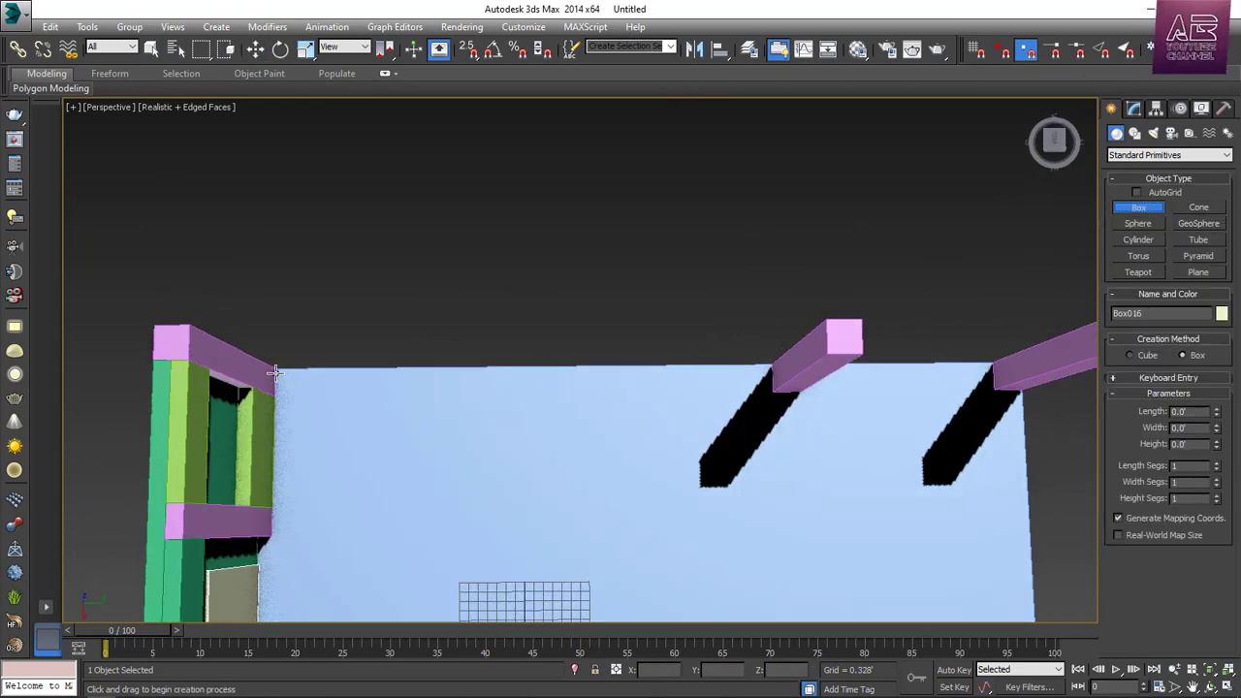
{"action": "left_click_drag", "start_coordinate": [275, 369], "coordinate": [758, 388]}
{"action": "left_click", "coordinate": [811, 410]}
{"action": "middle_click_drag", "start_coordinate": [811, 410], "coordinate": [650, 392], "text": "alt"}
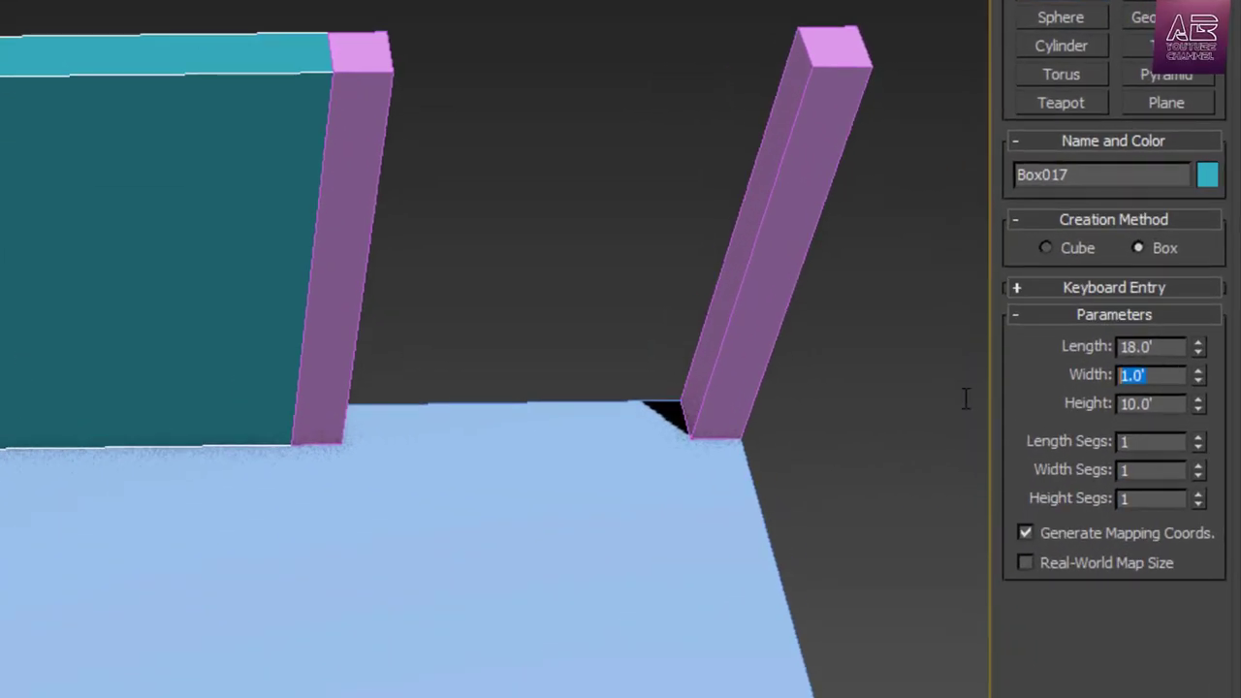
Set the side wall box's width to 0.5' and snap it flush with the columns' outer faces
{"action": "type", "text": "0.5"}
{"action": "key", "text": "Return"}
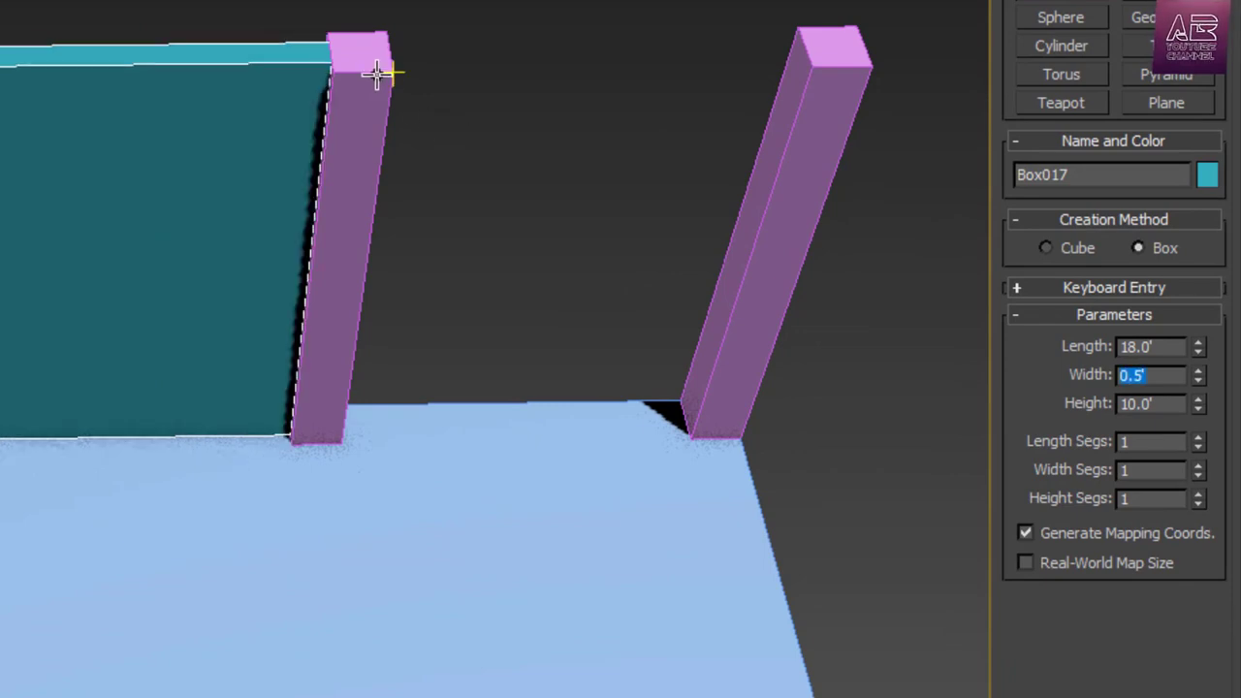
{"action": "scroll", "coordinate": [379, 75], "scroll_direction": "up", "scroll_amount": 5}
{"action": "right_click", "coordinate": [319, 94]}
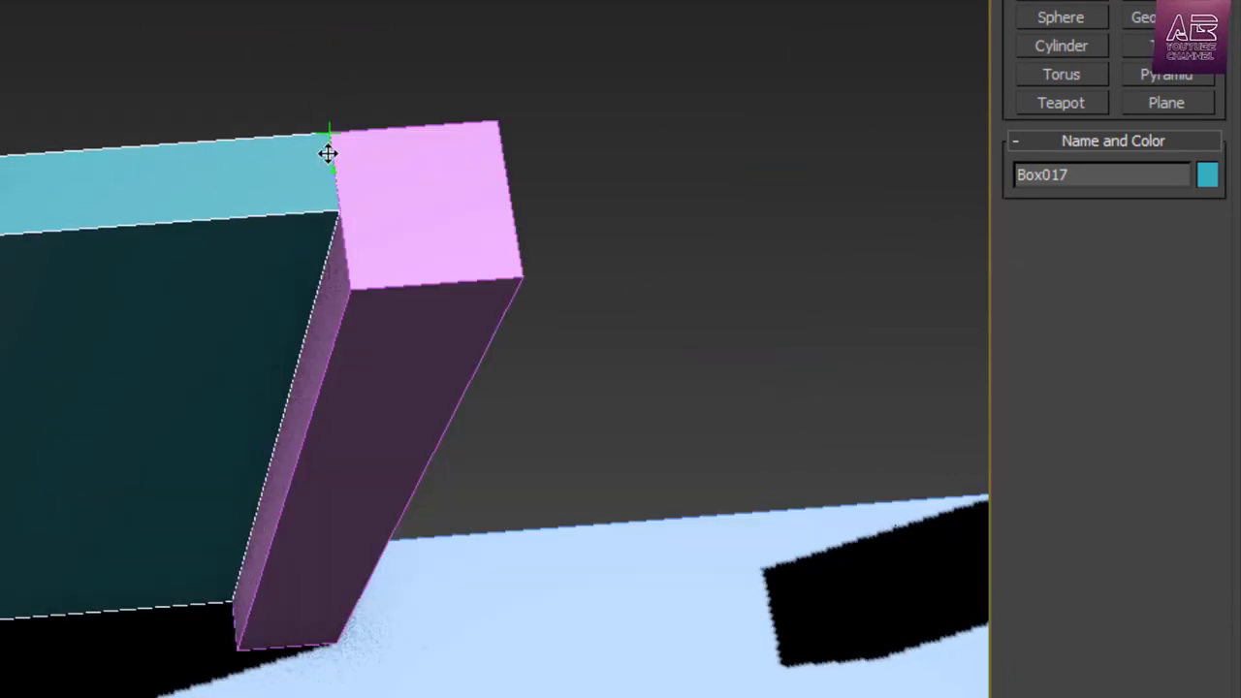
{"action": "scroll", "coordinate": [330, 165], "scroll_direction": "down", "scroll_amount": 6}
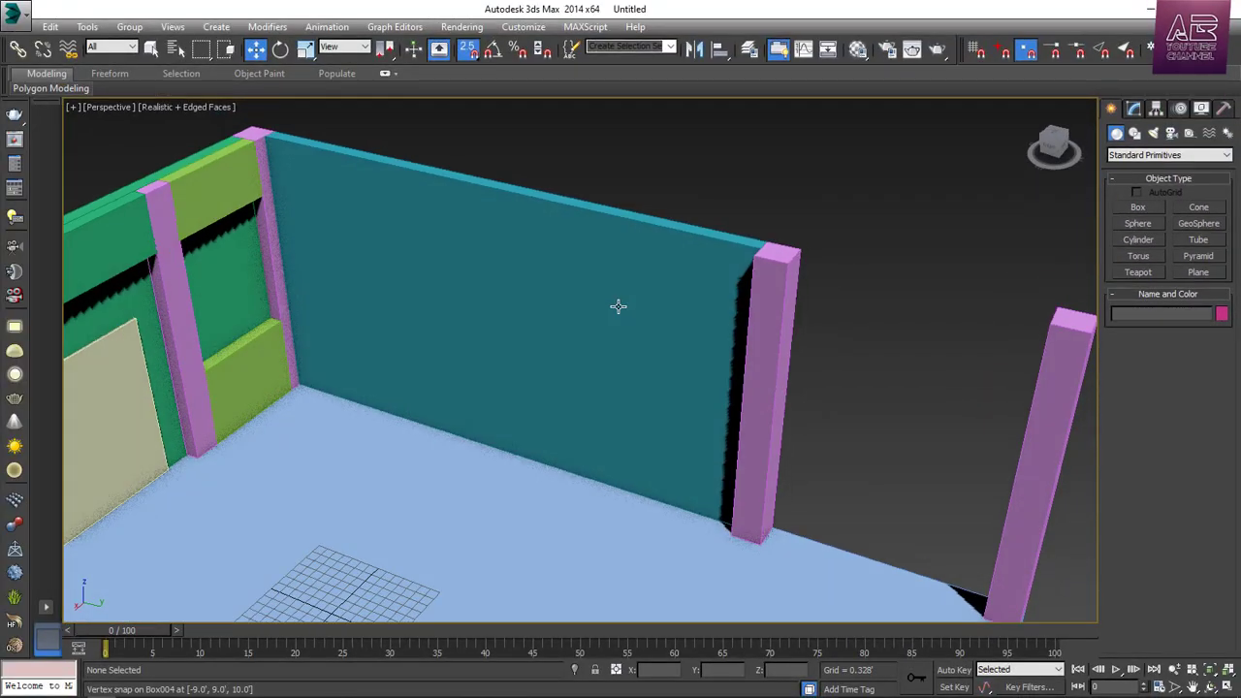
{"action": "middle_click_drag", "start_coordinate": [504, 294], "coordinate": [549, 362], "text": "alt"}
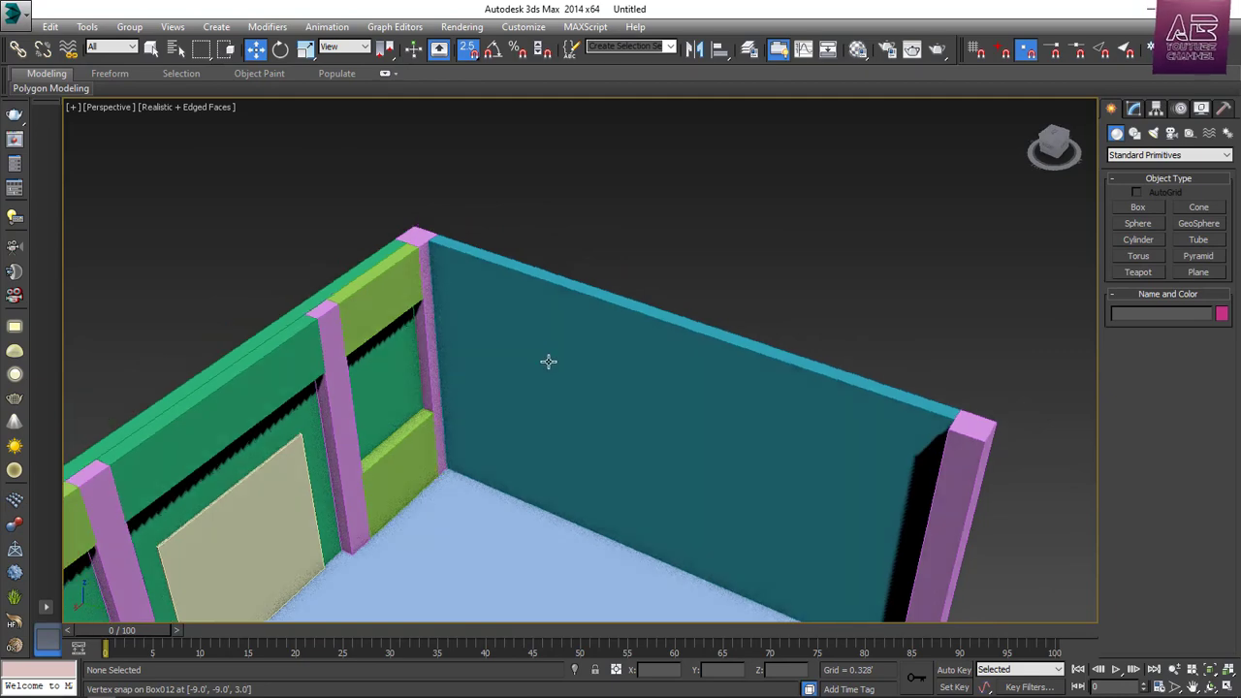
Clone the 18' side wall once as a copy, vertex-snapping it against the wall's inner face
{"action": "left_click", "coordinate": [562, 356]}
{"action": "middle_click_drag", "start_coordinate": [452, 305], "coordinate": [407, 271], "text": "alt"}
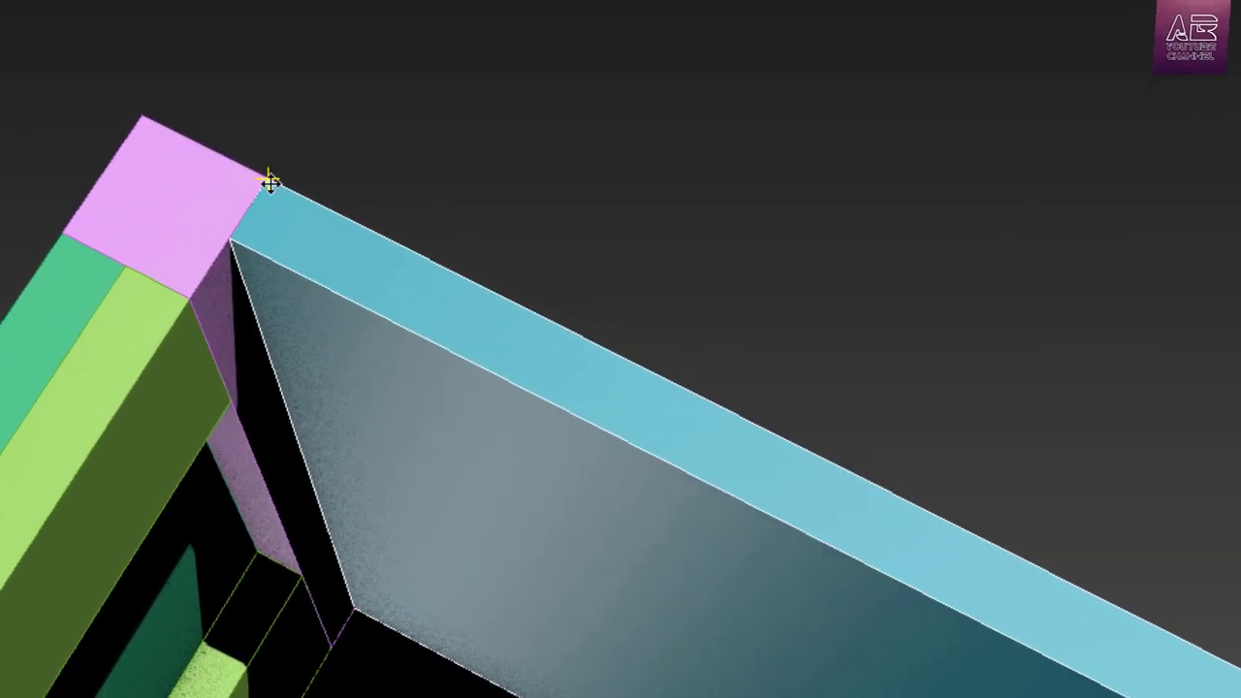
{"action": "left_click_drag", "start_coordinate": [269, 182], "coordinate": [233, 254]}
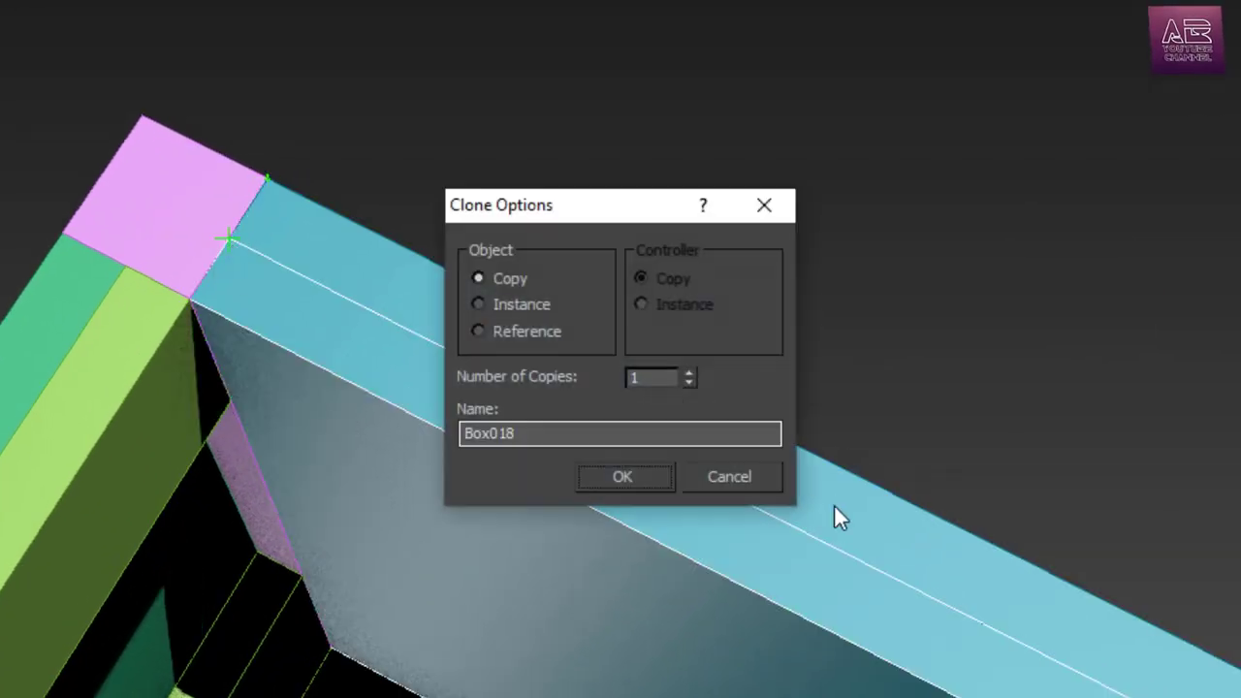
{"action": "left_click", "coordinate": [625, 475]}
Set the inner wall copy's length to 6' and snap its end against the end-wall corner column
{"action": "mouse_move", "coordinate": [636, 485]}
{"action": "middle_mouse_down", "text": "alt"}
{"action": "mouse_move", "coordinate": [715, 512]}
{"action": "mouse_move", "coordinate": [720, 451]}
{"action": "middle_mouse_up", "text": "alt"}
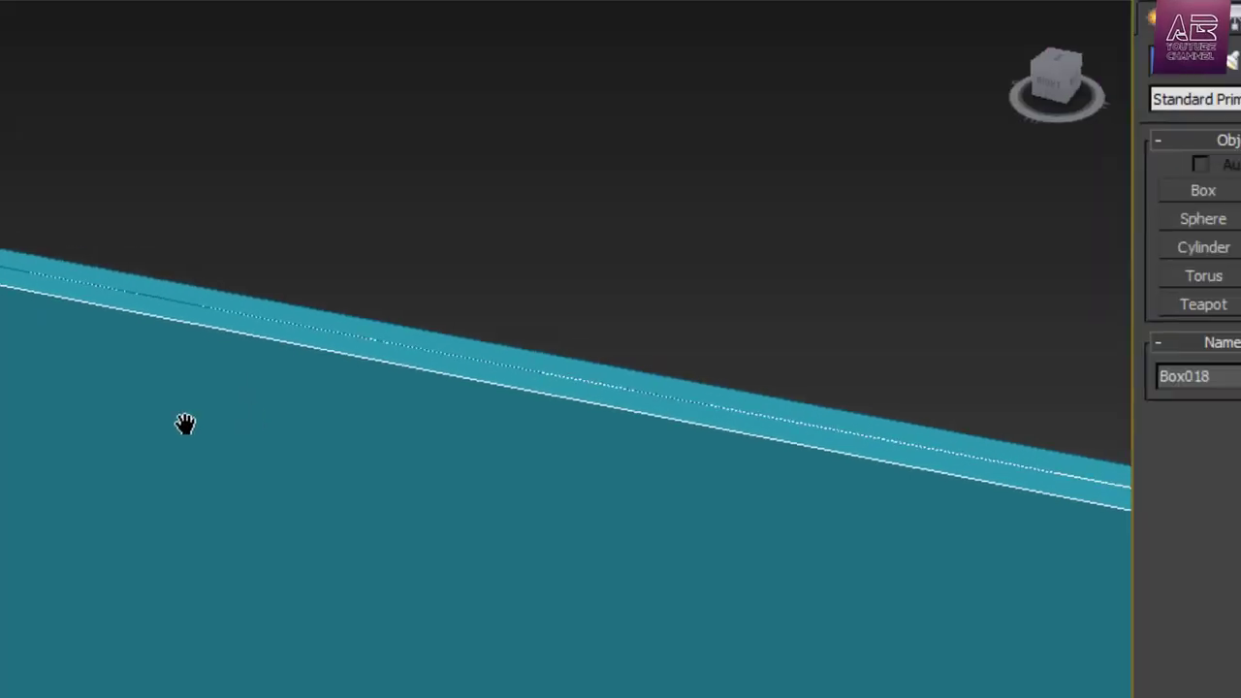
{"action": "middle_click_drag", "start_coordinate": [185, 423], "coordinate": [186, 420]}
{"action": "left_click", "coordinate": [1195, 17]}
{"action": "double_click", "coordinate": [1164, 442]}
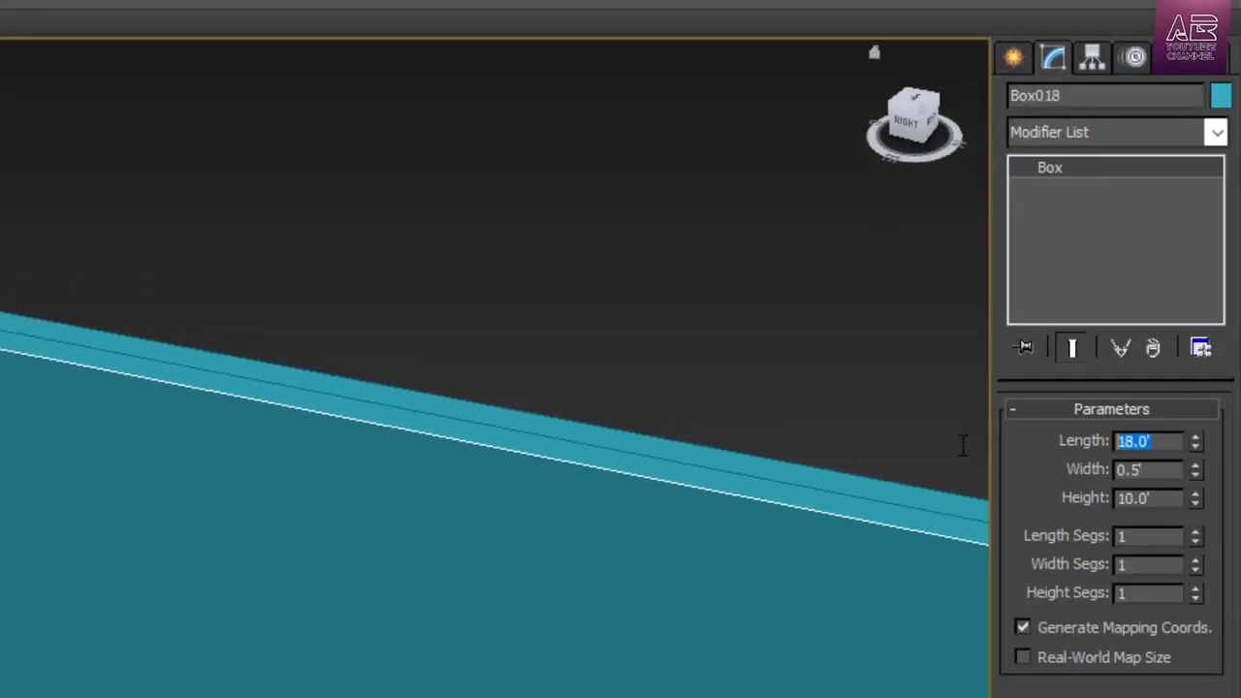
{"action": "type", "text": "6"}
{"action": "key", "text": "Return"}
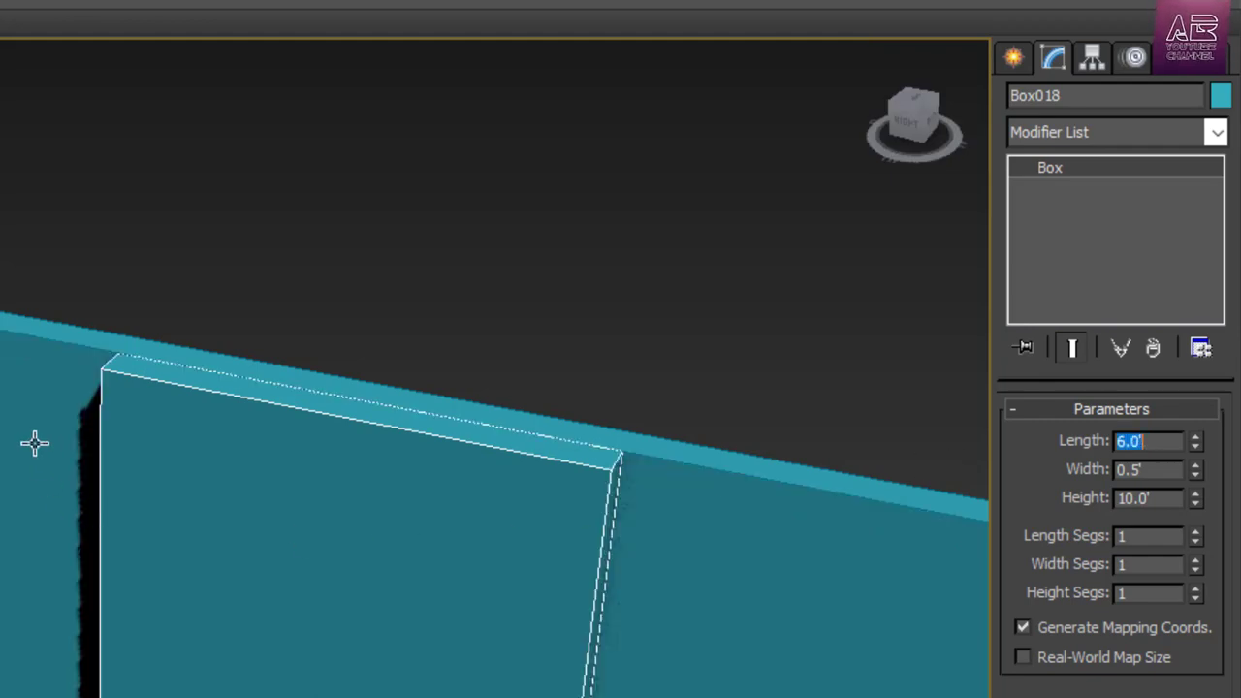
{"action": "middle_click_drag", "start_coordinate": [35, 442], "coordinate": [79, 439], "text": "alt"}
{"action": "left_click_drag", "start_coordinate": [78, 439], "coordinate": [200, 243]}
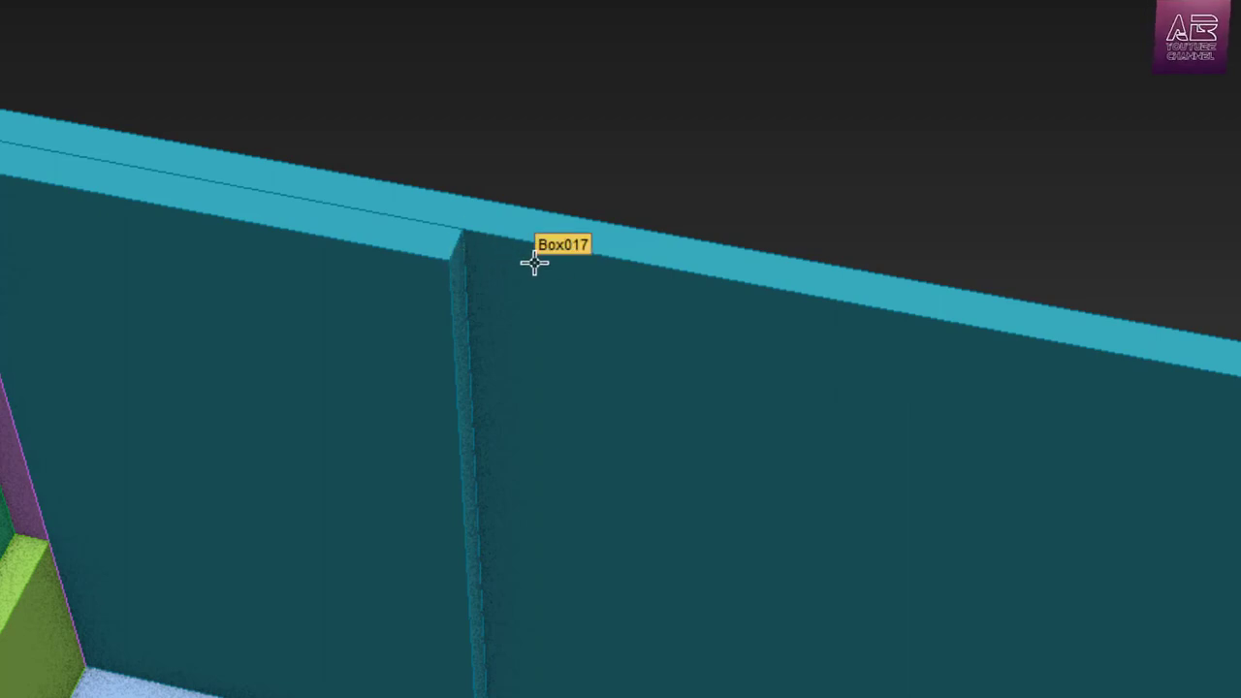
Clone the 6' inner wall box as a copy, snapping it end to end along the side wall
{"action": "left_click", "coordinate": [446, 340]}
{"action": "mouse_move", "coordinate": [6, 4]}
{"action": "left_mouse_down", "text": "shift"}
{"action": "mouse_move", "coordinate": [597, 107]}
{"action": "mouse_move", "coordinate": [512, 79]}
{"action": "left_mouse_up", "text": "shift"}
{"action": "key", "text": "Return"}
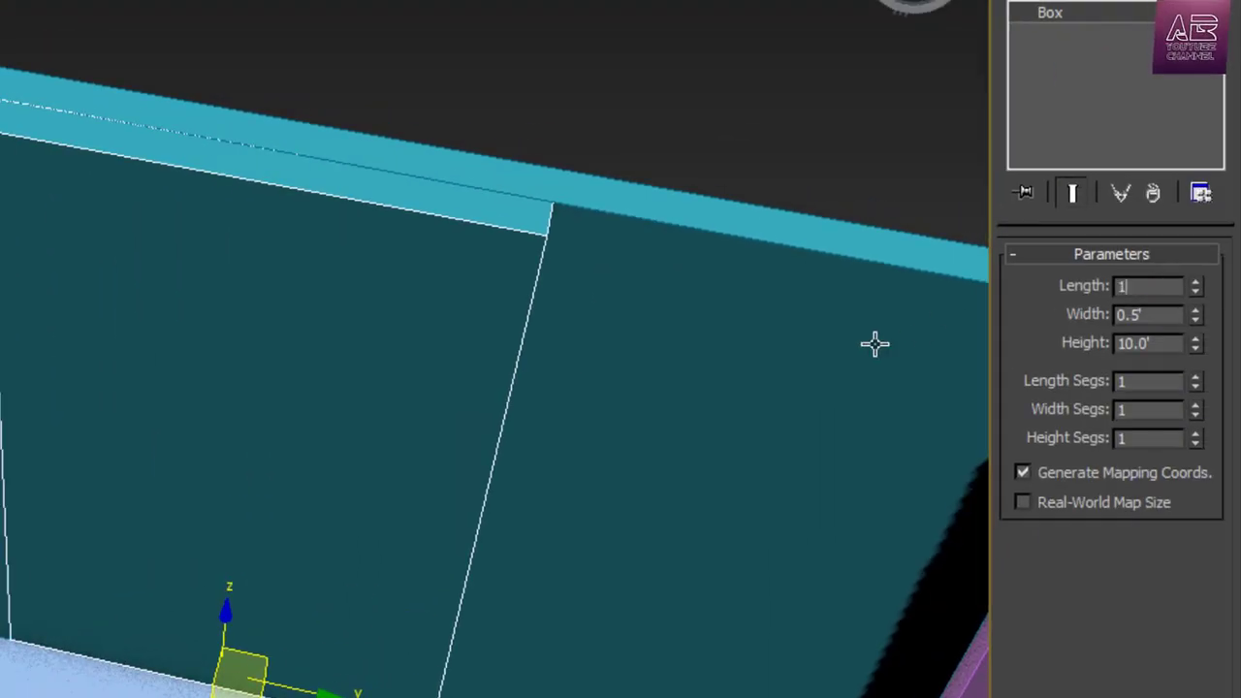
Set the new copy's length to 1' and height to 3', keeping it snapped against the 6' box's end
{"action": "type", "text": "1"}
{"action": "key", "text": "Return"}
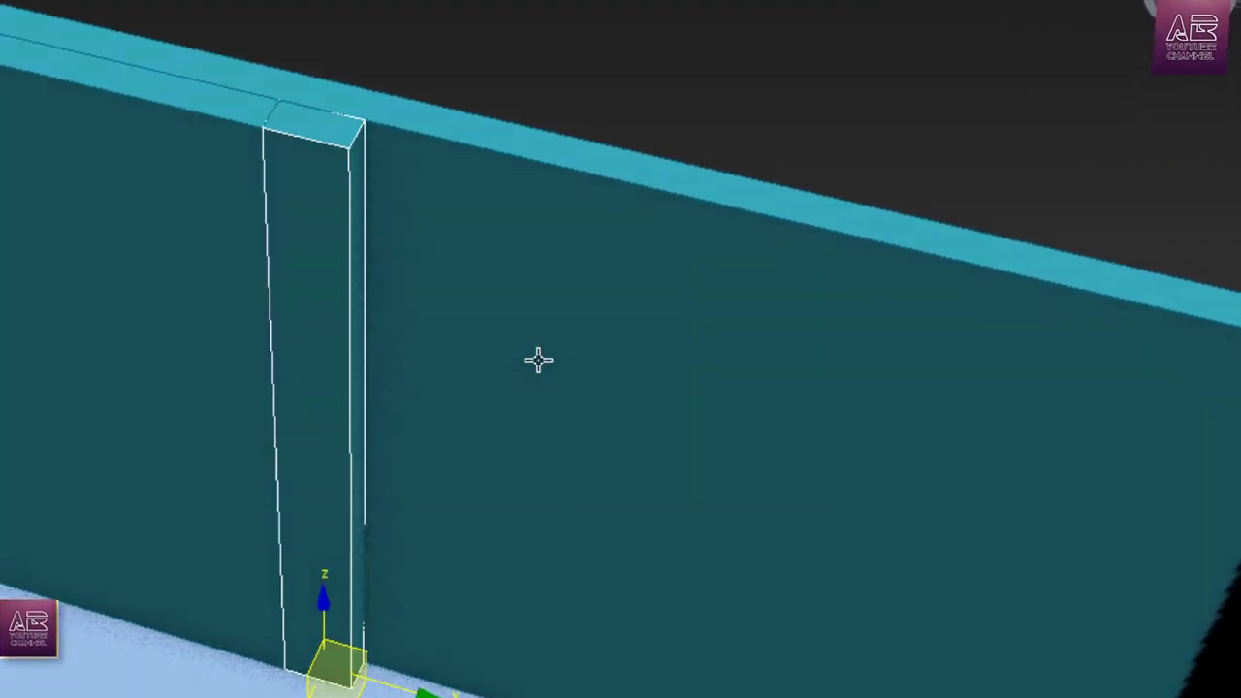
{"action": "key", "text": "Tab"}
{"action": "key", "text": "Tab"}
{"action": "type", "text": "3"}
{"action": "key", "text": "Return"}
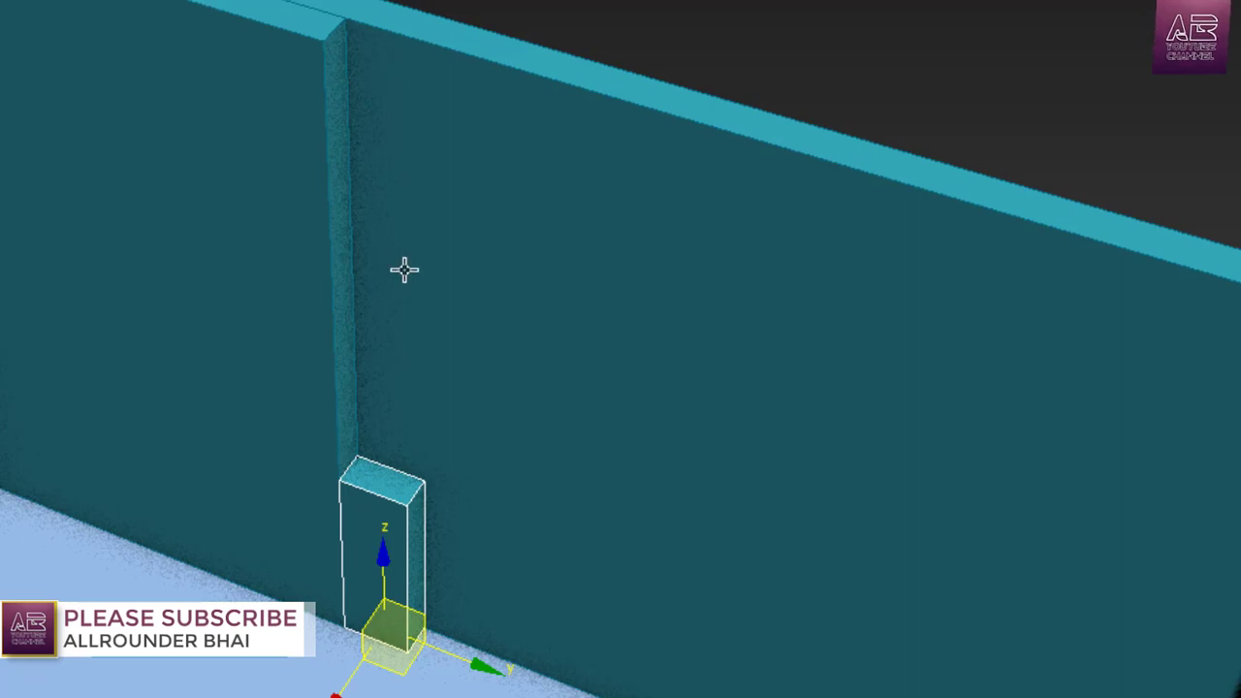
Clone the 6' inner wall box as a copy, snapping it beyond the 3' high box along the side wall
{"action": "middle_click_drag", "start_coordinate": [431, 290], "coordinate": [470, 295], "text": "alt"}
{"action": "left_click", "coordinate": [127, 349]}
{"action": "middle_click_drag", "start_coordinate": [127, 349], "coordinate": [364, 312]}
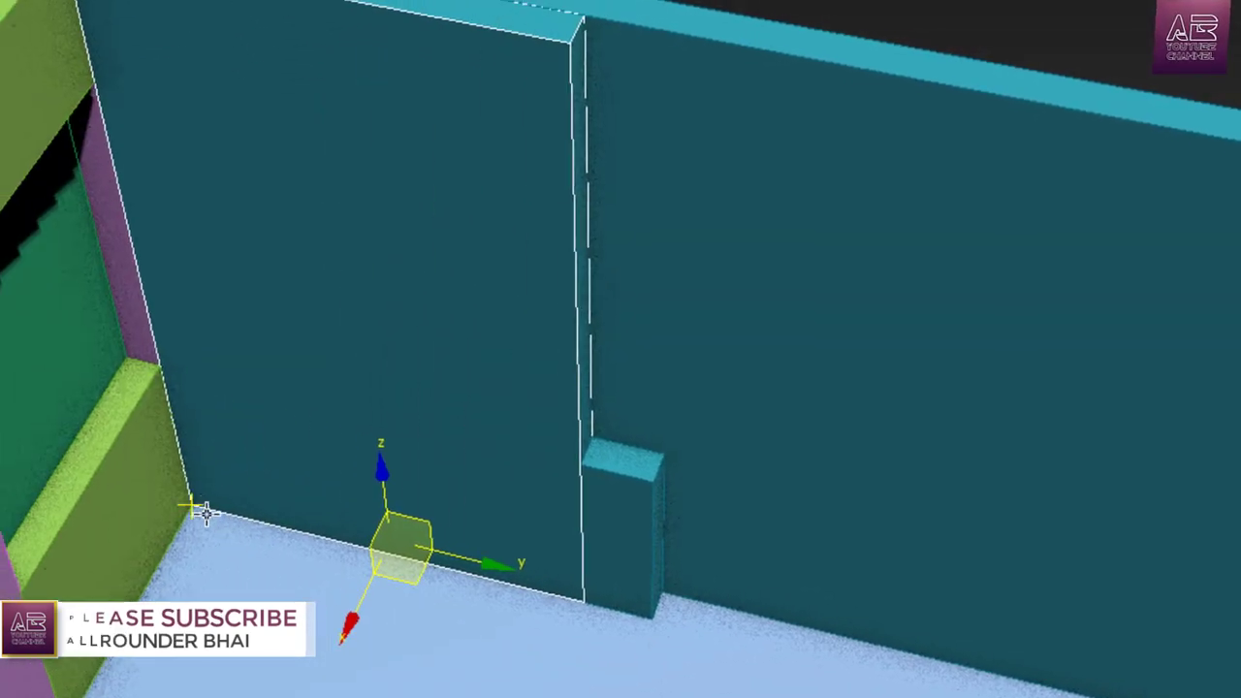
{"action": "left_click_drag", "start_coordinate": [194, 504], "coordinate": [628, 589]}
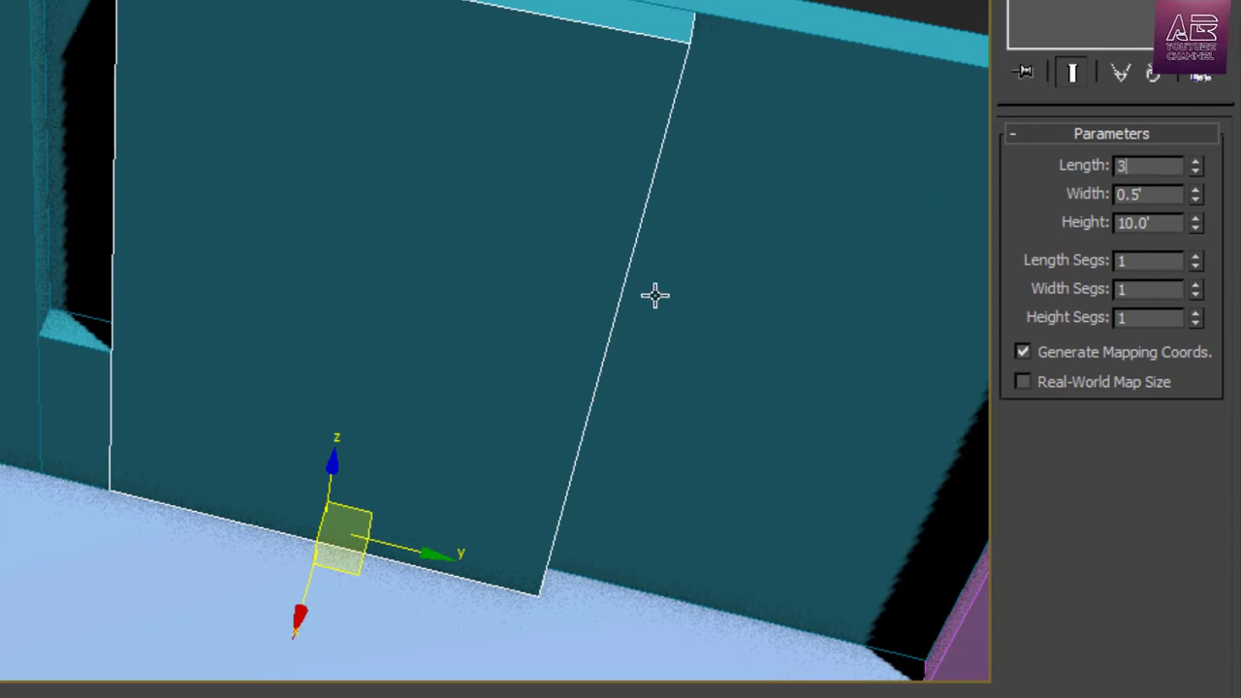
Set the full-height copy's length to 3' and snap its end against the 3' high box
{"action": "type", "text": "3"}
{"action": "key", "text": "Return"}
{"action": "left_click_drag", "start_coordinate": [280, 562], "coordinate": [107, 494]}
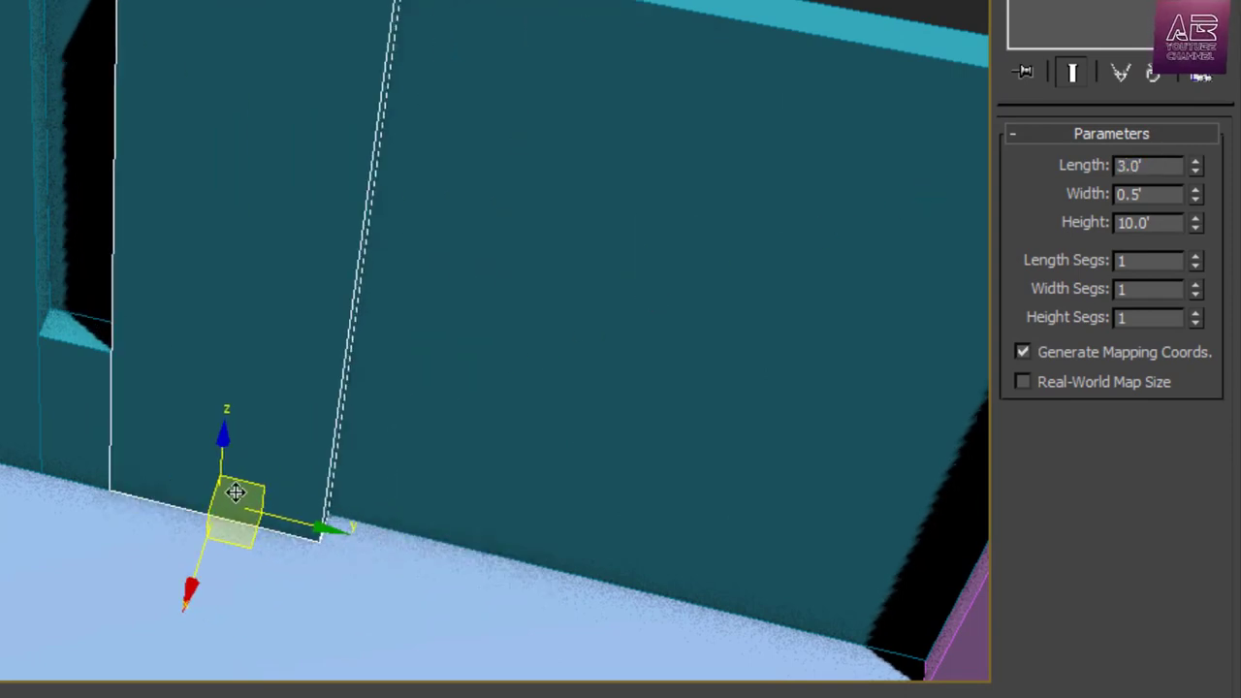
Select the 1' low box together with the 3' full-height box and clone both as 2 copies, snapped end to end along the side wall
{"action": "middle_click_drag", "start_coordinate": [235, 493], "coordinate": [73, 432]}
{"action": "left_click", "coordinate": [77, 405], "text": "ctrl"}
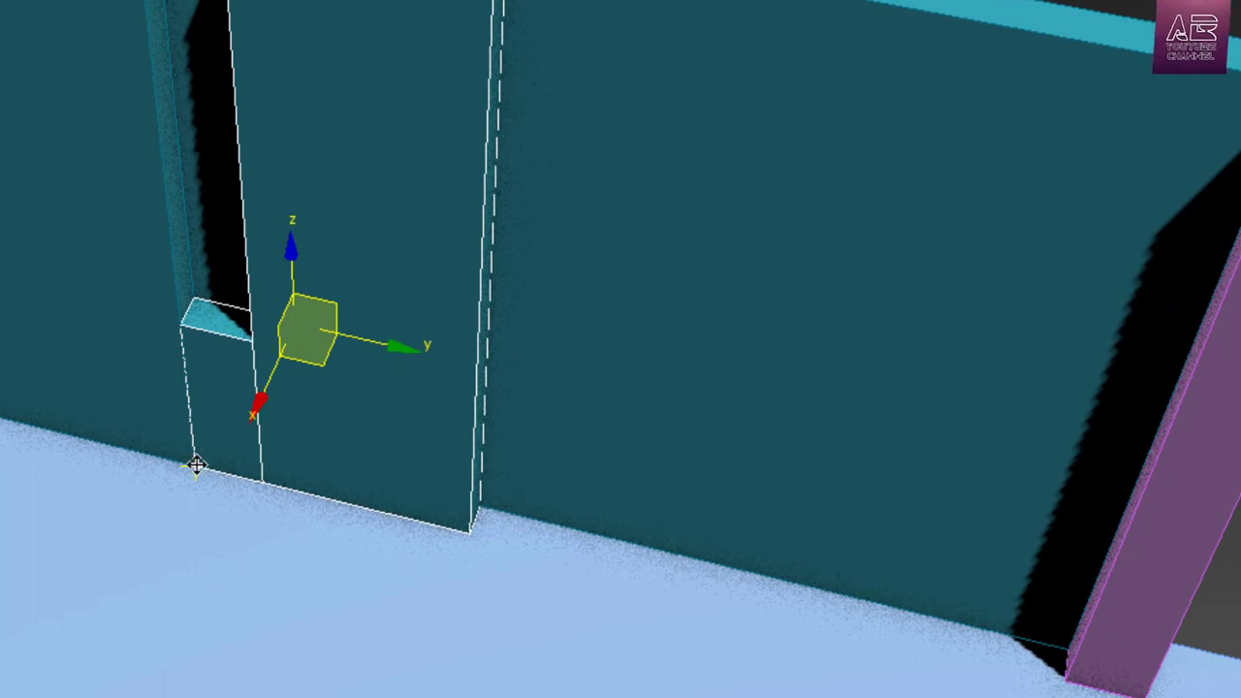
{"action": "left_click_drag", "start_coordinate": [195, 465], "coordinate": [475, 534], "text": "shift"}
{"action": "left_click", "coordinate": [533, 269]}
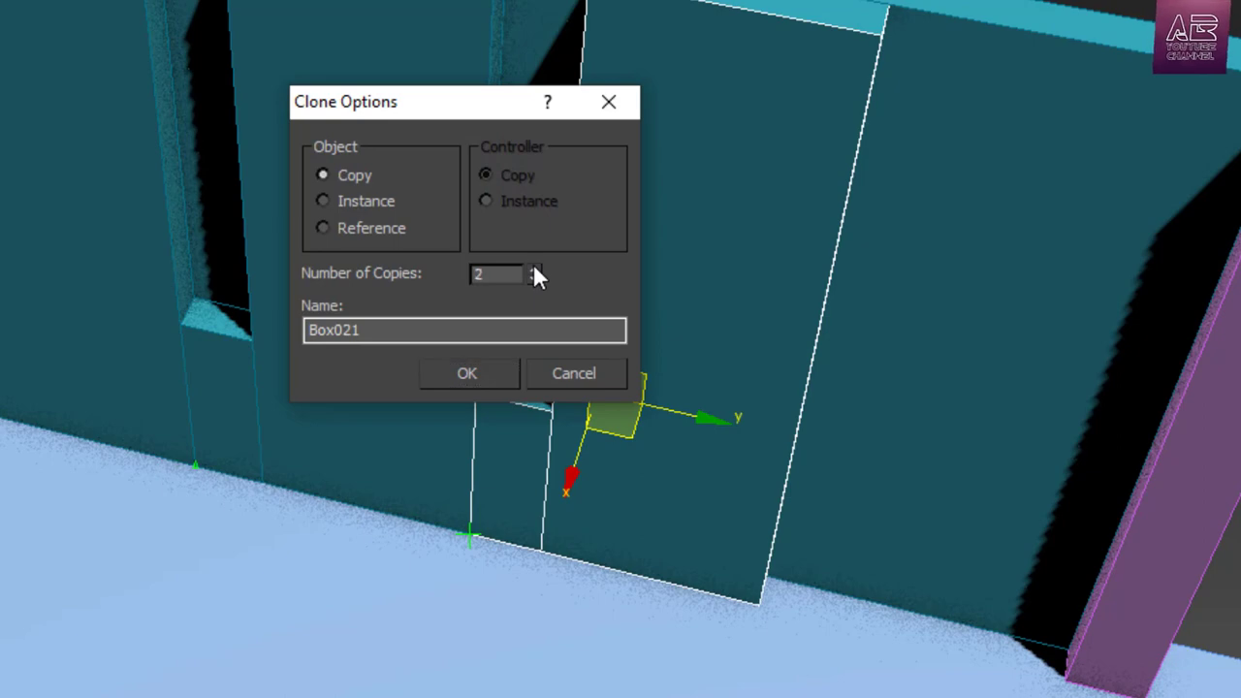
{"action": "left_click", "coordinate": [469, 376]}
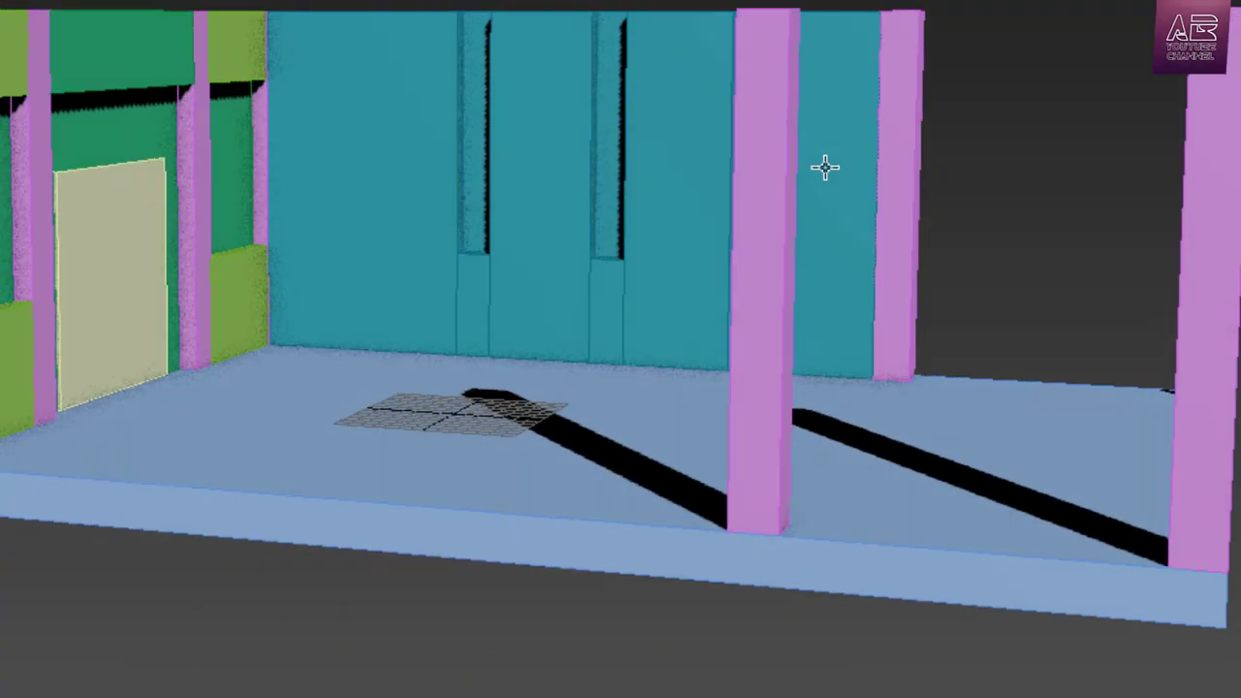
Examine the side wall's repeated segments and the open bay between its last two columns
{"action": "middle_click_drag", "start_coordinate": [821, 165], "coordinate": [736, 281], "text": "alt"}
{"action": "scroll", "coordinate": [371, 99], "scroll_direction": "up", "scroll_amount": 2}
{"action": "middle_click_drag", "start_coordinate": [853, 373], "coordinate": [737, 325], "text": "alt"}
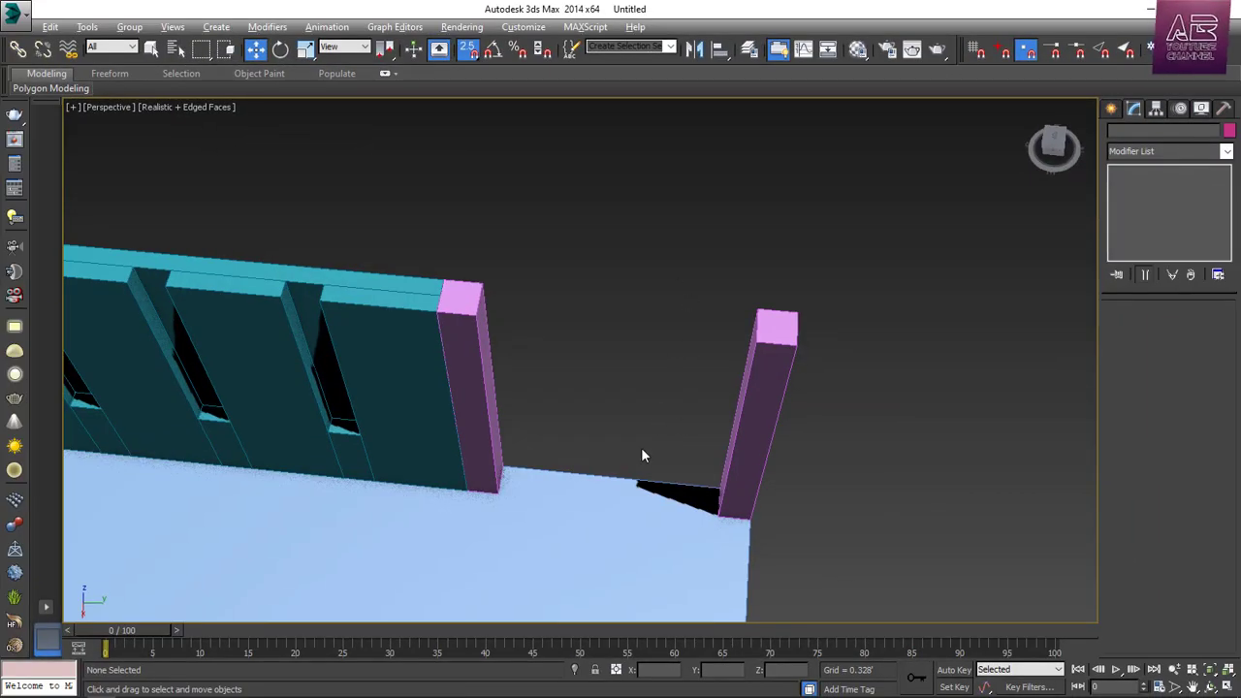
{"action": "middle_click_drag", "start_coordinate": [641, 454], "coordinate": [629, 384], "text": "alt"}
{"action": "scroll", "coordinate": [655, 412], "scroll_direction": "down", "scroll_amount": 5}
{"action": "scroll", "coordinate": [655, 409], "scroll_direction": "up", "scroll_amount": 1}
{"action": "scroll", "coordinate": [635, 407], "scroll_direction": "up", "scroll_amount": 5}
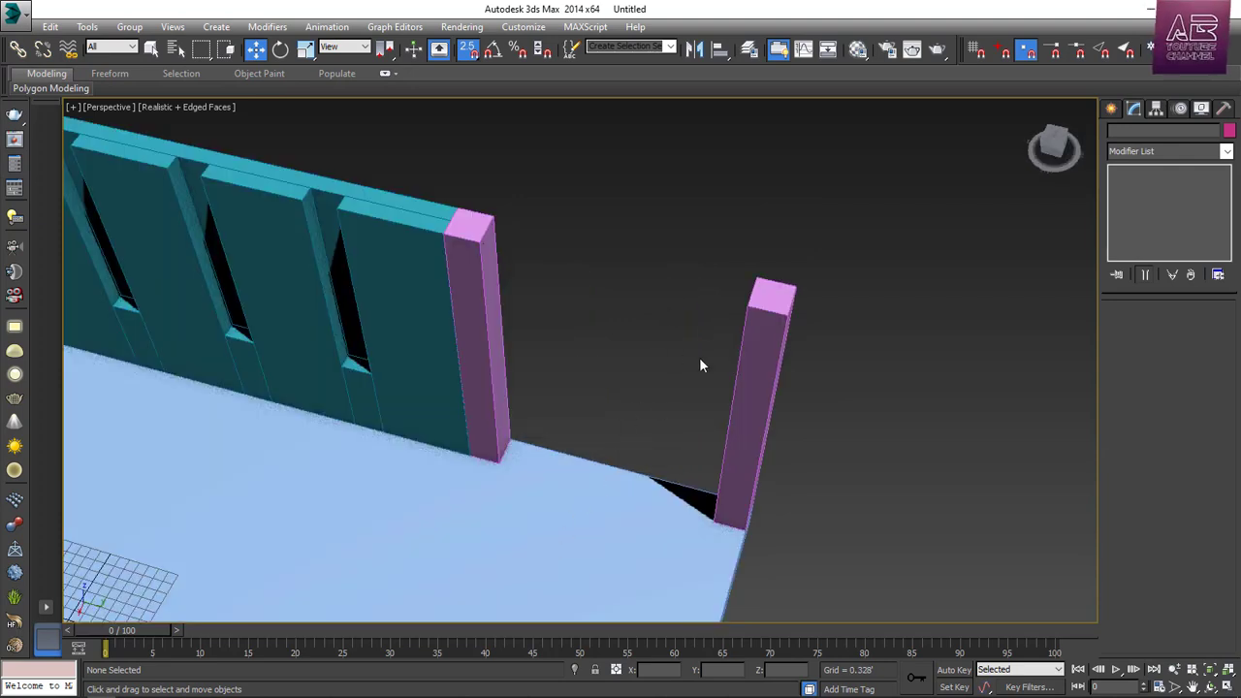
{"action": "scroll", "coordinate": [692, 374], "scroll_direction": "down", "scroll_amount": 5}
{"action": "middle_click_drag", "start_coordinate": [657, 397], "coordinate": [758, 349], "text": "alt"}
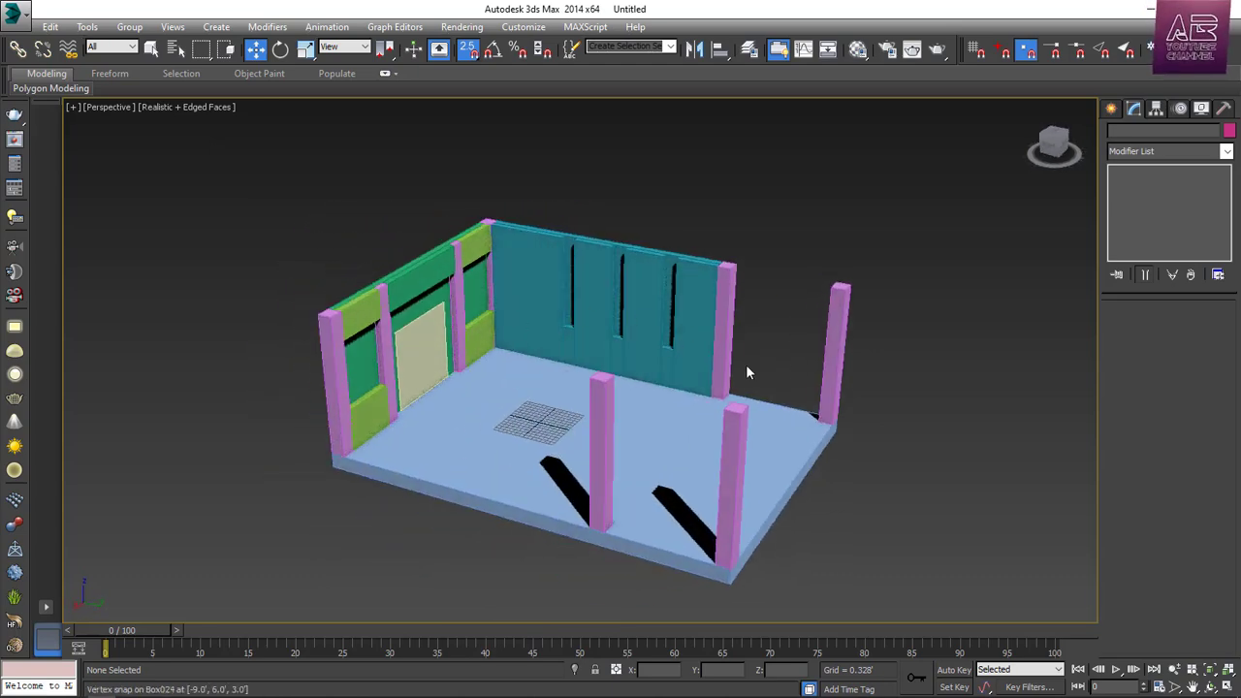
{"action": "scroll", "coordinate": [816, 344], "scroll_direction": "up", "scroll_amount": 4}
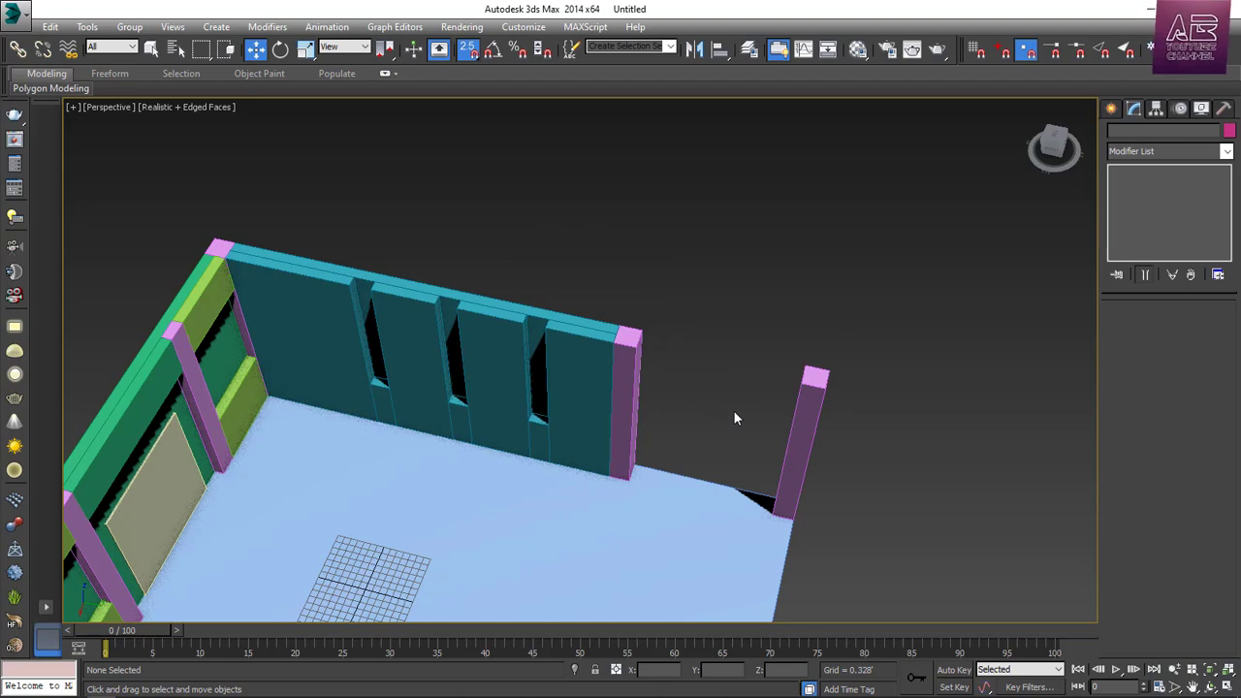
Draw a 7' by 1' box on the slab, snapped between the last two columns beyond the segmented side wall
{"action": "middle_click_drag", "start_coordinate": [740, 409], "coordinate": [622, 385]}
{"action": "scroll", "coordinate": [662, 397], "scroll_direction": "up", "scroll_amount": 3}
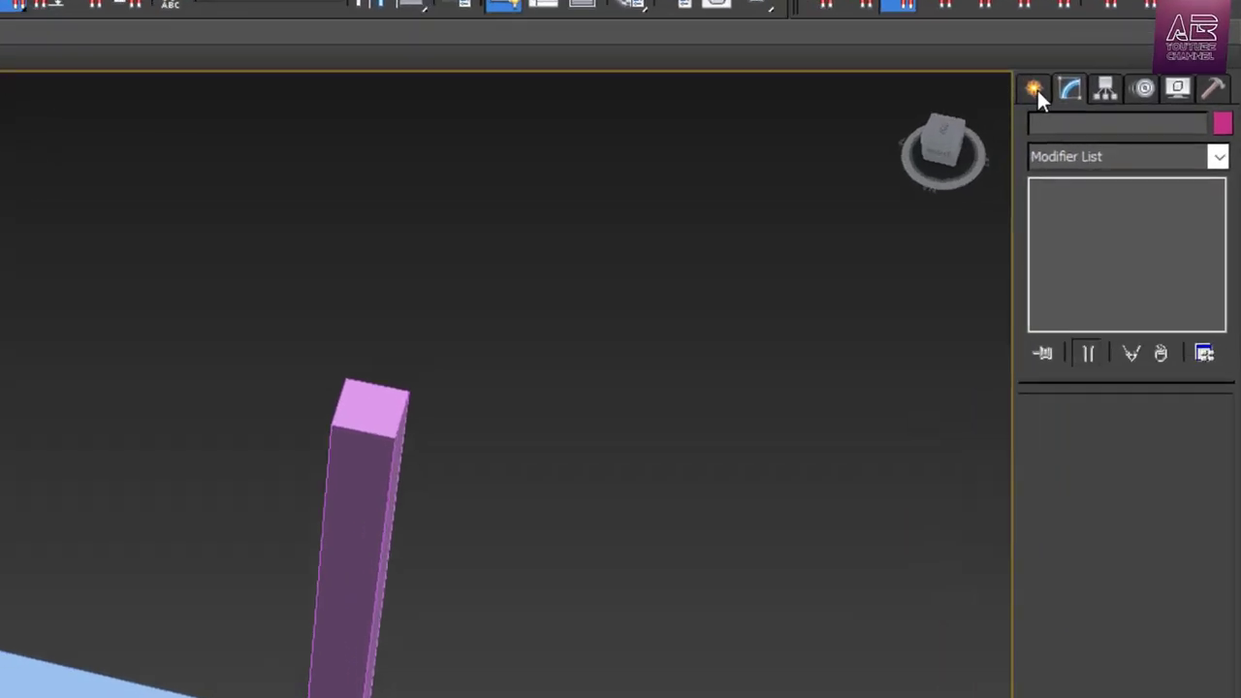
{"action": "left_click", "coordinate": [1112, 111]}
{"action": "left_click", "coordinate": [1139, 207]}
{"action": "middle_click_drag", "start_coordinate": [134, 625], "coordinate": [403, 493]}
{"action": "scroll", "coordinate": [324, 501], "scroll_direction": "up", "scroll_amount": 3}
{"action": "left_click_drag", "start_coordinate": [133, 404], "coordinate": [1030, 586]}
{"action": "scroll", "coordinate": [930, 553], "scroll_direction": "down", "scroll_amount": 2}
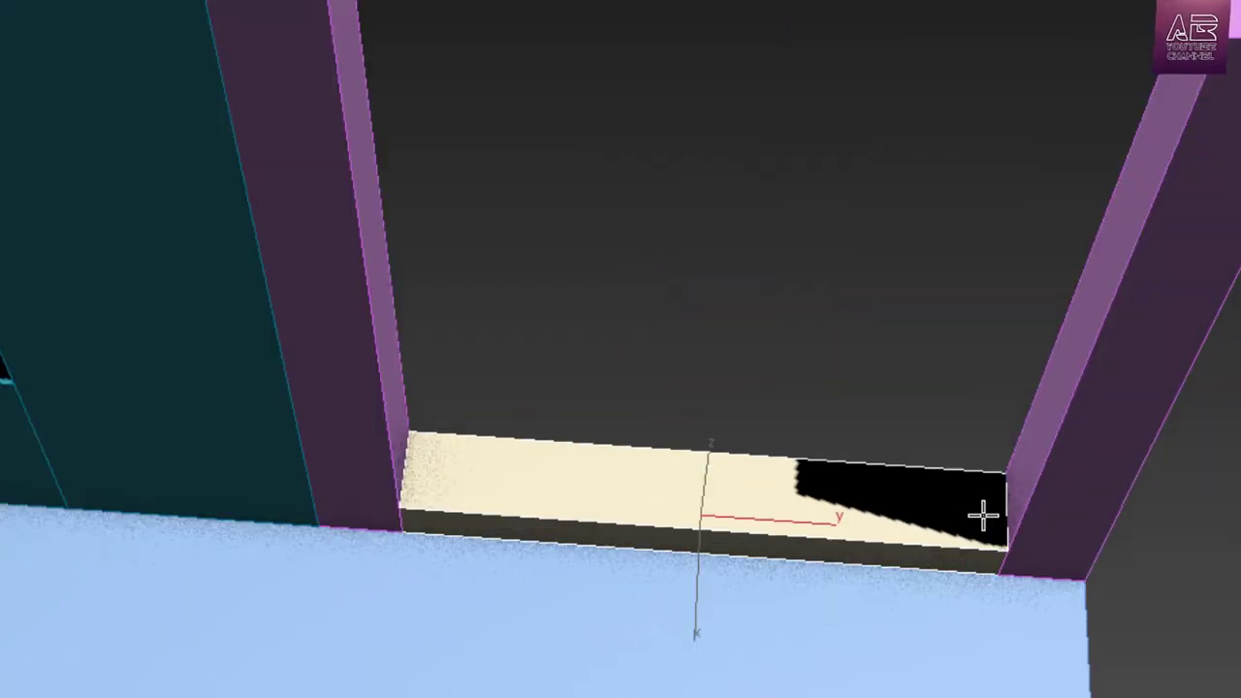
{"action": "left_click", "coordinate": [1094, 301]}
Set the height of the box between the last two side-wall columns to 3' and finish creating it
{"action": "left_click_drag", "start_coordinate": [1184, 389], "coordinate": [1026, 389]}
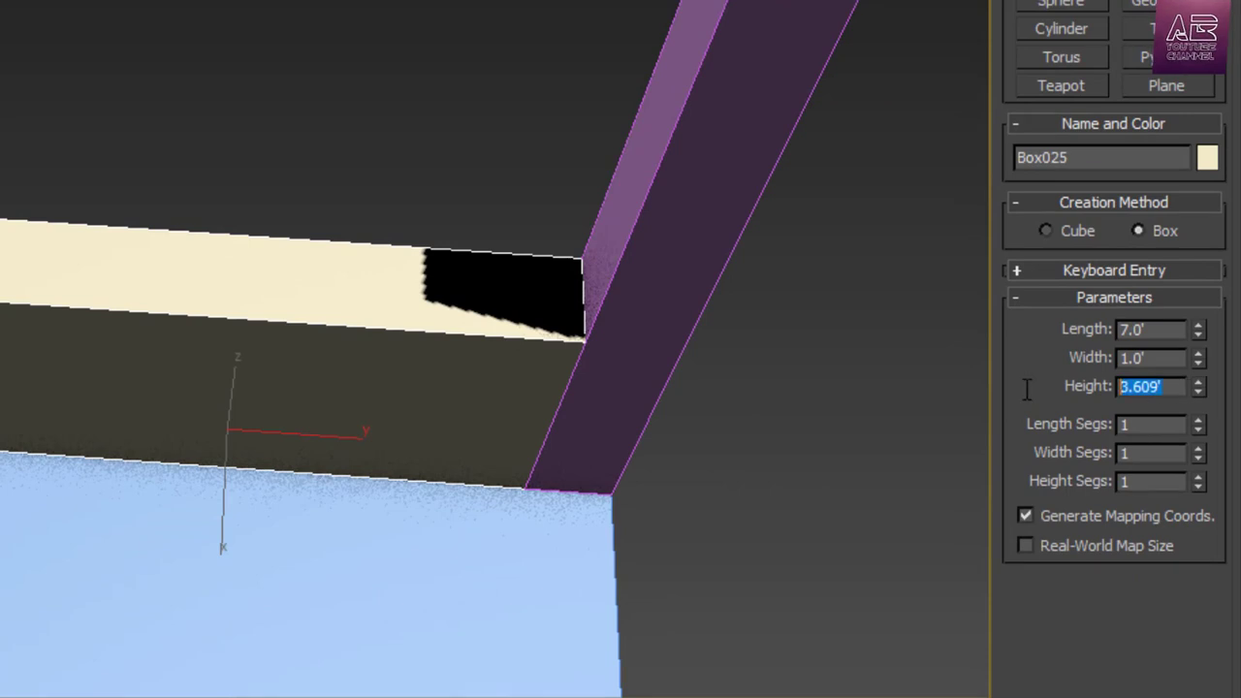
{"action": "key", "text": "Return"}
{"action": "scroll", "coordinate": [484, 346], "scroll_direction": "down", "scroll_amount": 2}
{"action": "middle_click_drag", "start_coordinate": [486, 361], "coordinate": [380, 255], "text": "alt"}
{"action": "middle_click_drag", "start_coordinate": [390, 173], "coordinate": [619, 355]}
{"action": "scroll", "coordinate": [343, 243], "scroll_direction": "up", "scroll_amount": 2}
{"action": "right_click", "coordinate": [343, 244]}
{"action": "left_click", "coordinate": [208, 190]}
Create an 18' wide, 1' thick and 10' high box snapped between the two corner columns of the open end
{"action": "scroll", "coordinate": [193, 188], "scroll_direction": "down", "scroll_amount": 2}
{"action": "middle_click_drag", "start_coordinate": [560, 325], "coordinate": [60, 470]}
{"action": "scroll", "coordinate": [172, 265], "scroll_direction": "up", "scroll_amount": 2}
{"action": "middle_click_drag", "start_coordinate": [278, 291], "coordinate": [266, 362], "text": "alt"}
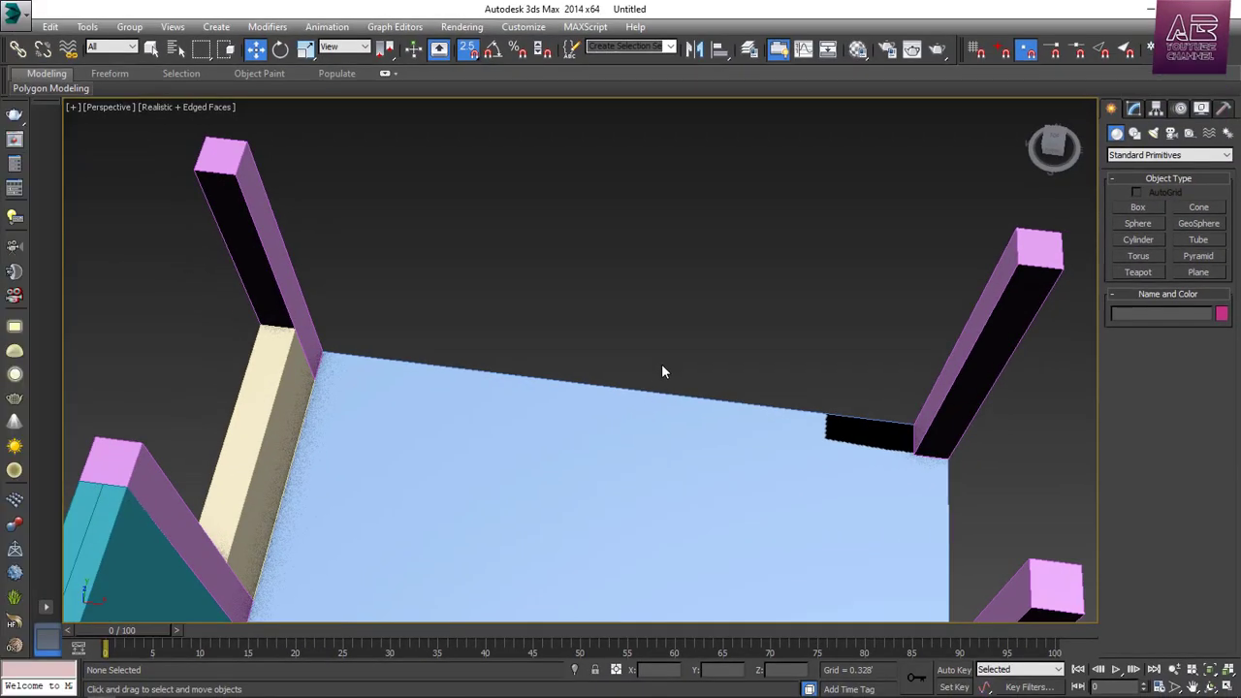
{"action": "left_click", "coordinate": [1138, 206]}
{"action": "left_click_drag", "start_coordinate": [281, 401], "coordinate": [878, 502]}
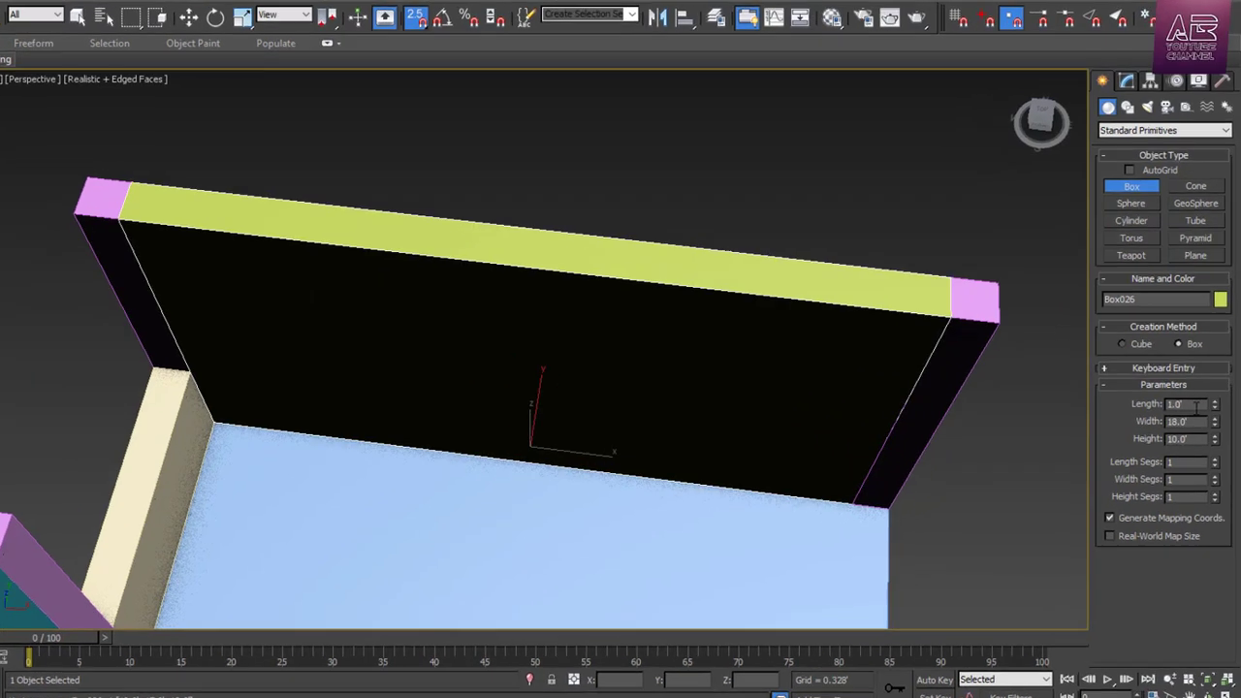
Set the 18' end wall's length to 0.5' and snap it flush with the outer faces of the corner columns
{"action": "left_click_drag", "start_coordinate": [1200, 412], "coordinate": [1050, 416]}
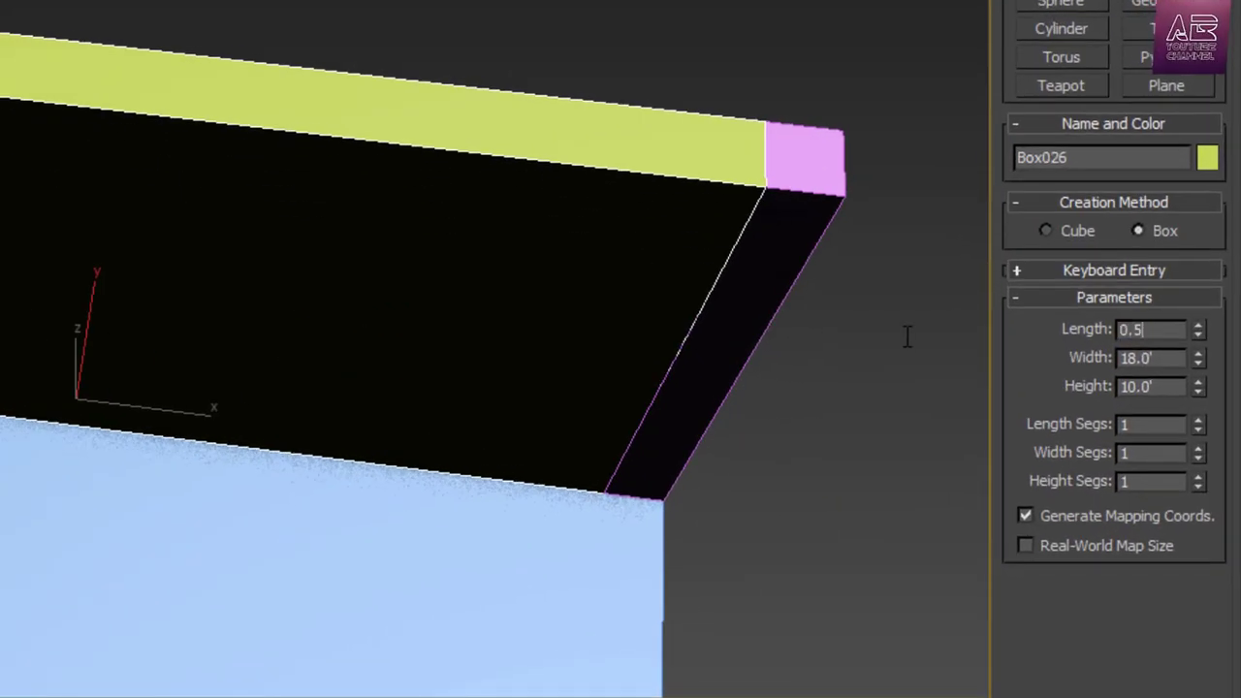
{"action": "key", "text": "Return"}
{"action": "middle_click_drag", "start_coordinate": [828, 167], "coordinate": [676, 210]}
{"action": "scroll", "coordinate": [675, 210], "scroll_direction": "up", "scroll_amount": 2}
{"action": "key", "text": "w"}
{"action": "left_click_drag", "start_coordinate": [469, 169], "coordinate": [477, 158]}
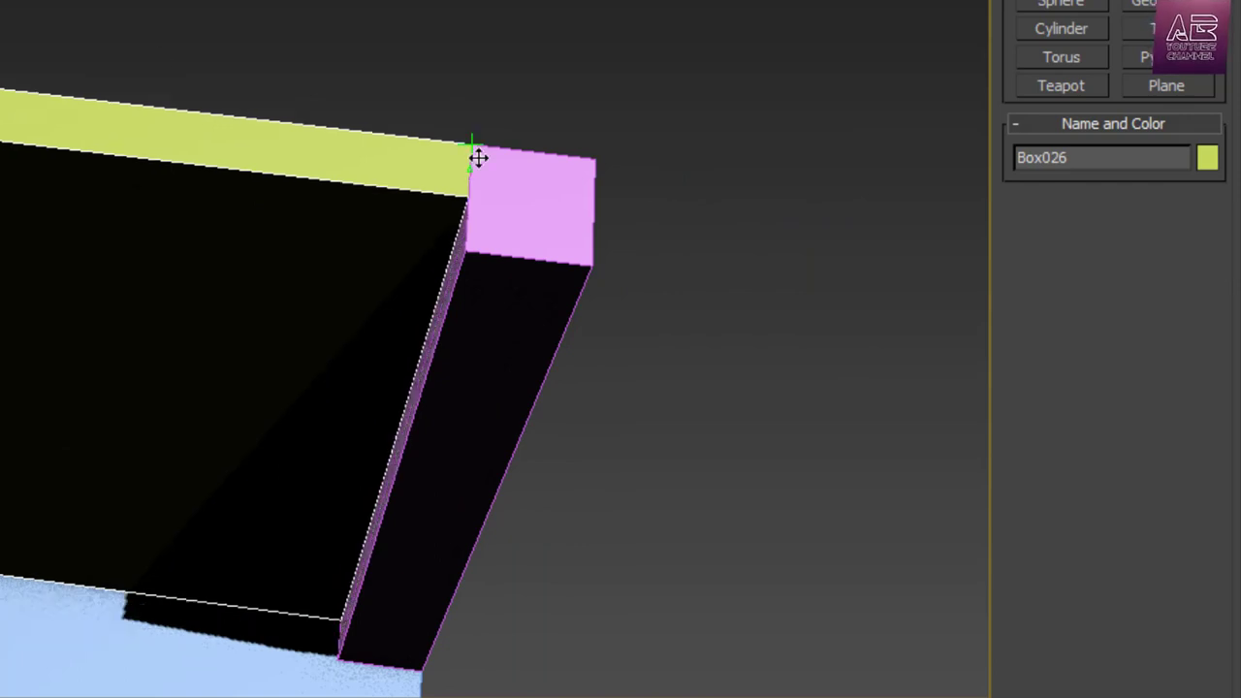
{"action": "scroll", "coordinate": [338, 66], "scroll_direction": "down", "scroll_amount": 3}
{"action": "left_click", "coordinate": [495, 262]}
Create a 7' by 1' box, 10' high, snapped between the corner column and its neighbour on the opposite long side
{"action": "middle_click_drag", "start_coordinate": [495, 263], "coordinate": [95, 175], "text": "alt"}
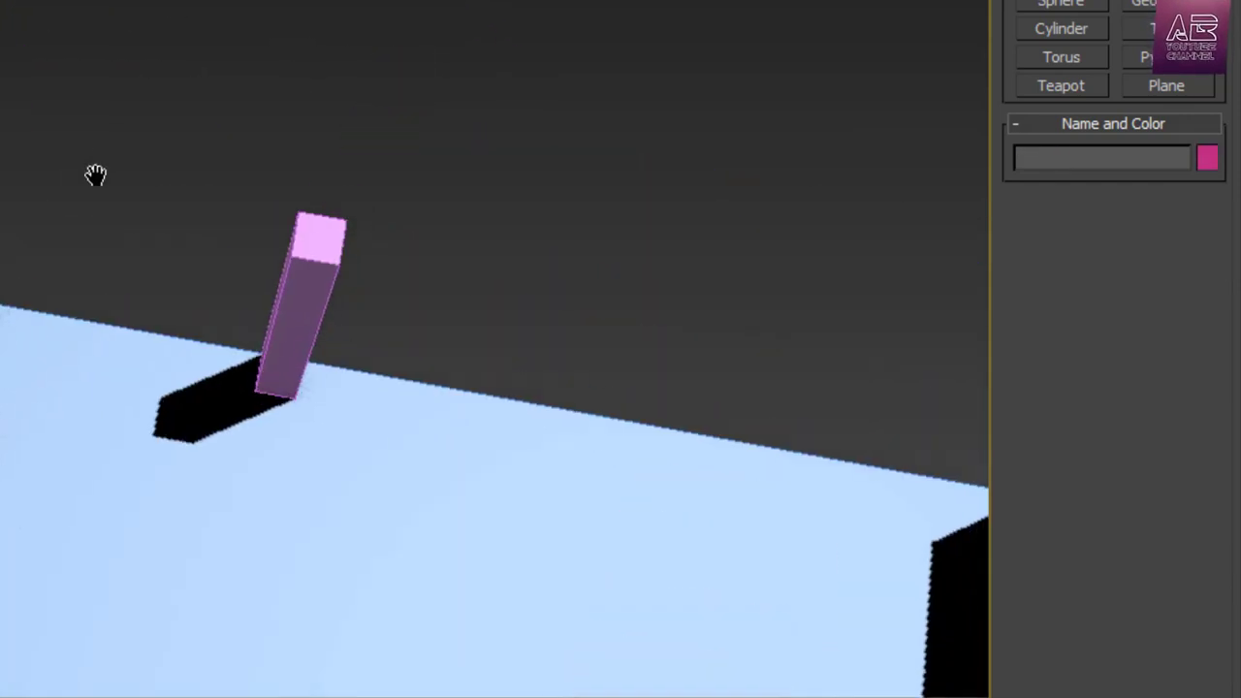
{"action": "scroll", "coordinate": [95, 175], "scroll_direction": "up", "scroll_amount": 2}
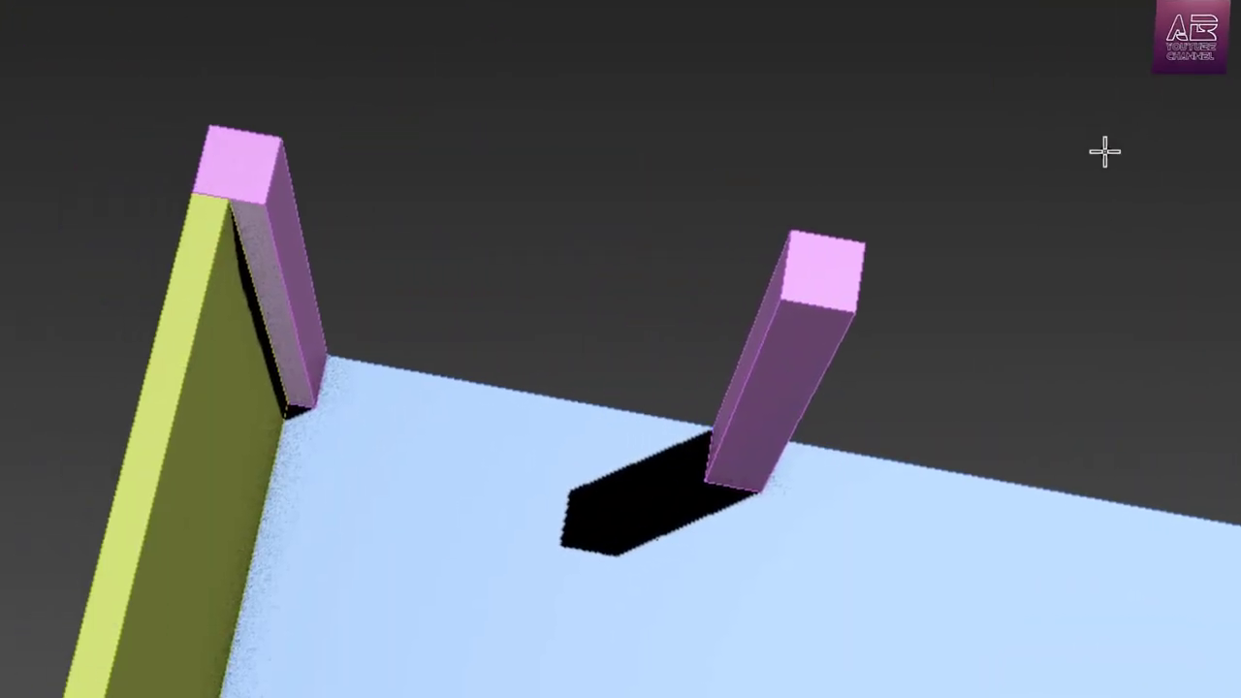
{"action": "middle_click_drag", "start_coordinate": [583, 404], "coordinate": [473, 374]}
{"action": "left_click_drag", "start_coordinate": [243, 334], "coordinate": [615, 461]}
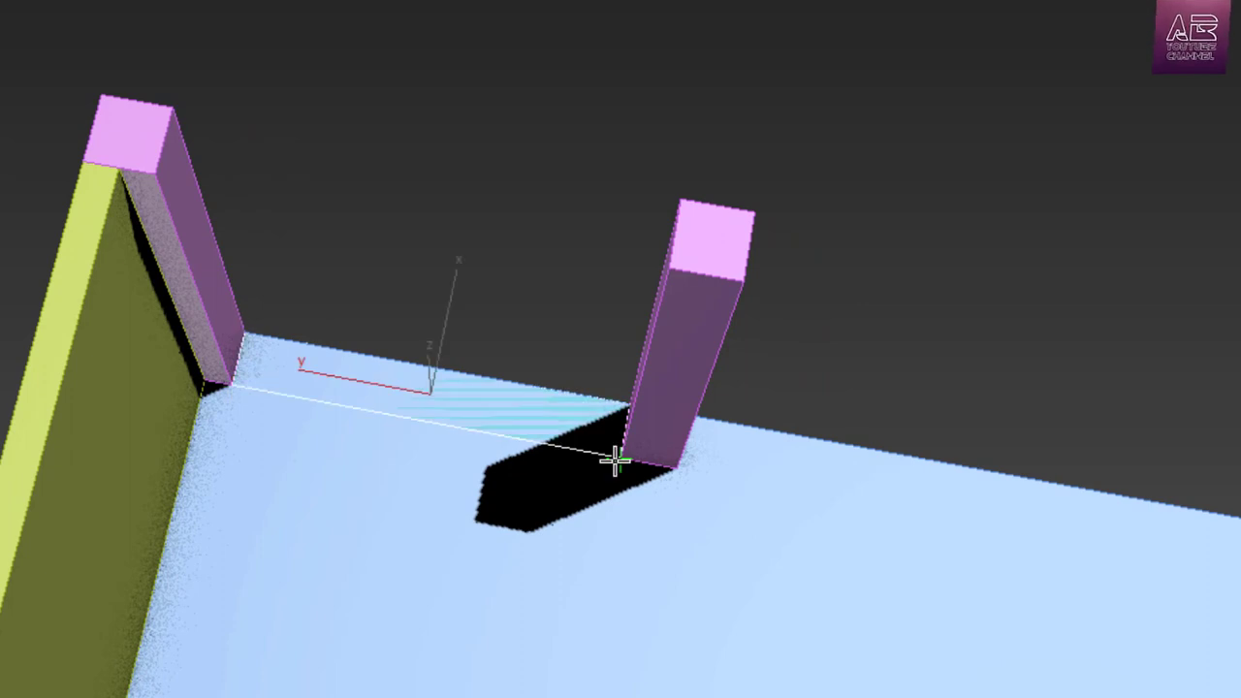
{"action": "left_click", "coordinate": [681, 281]}
Set the new 7' wall's width to 0.5' and snap it flush with the columns' outer edge
{"action": "left_click_drag", "start_coordinate": [1170, 400], "coordinate": [888, 422]}
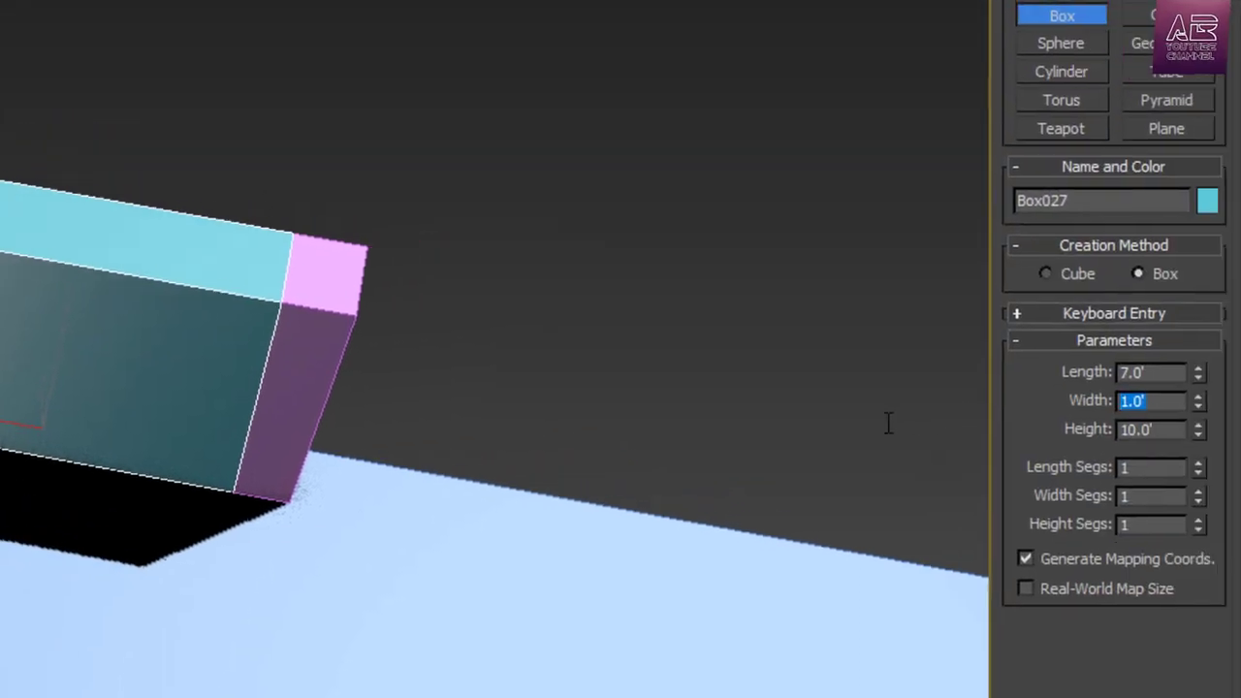
{"action": "type", "text": "0.5"}
{"action": "key", "text": "Return"}
{"action": "scroll", "coordinate": [340, 263], "scroll_direction": "up", "scroll_amount": 4}
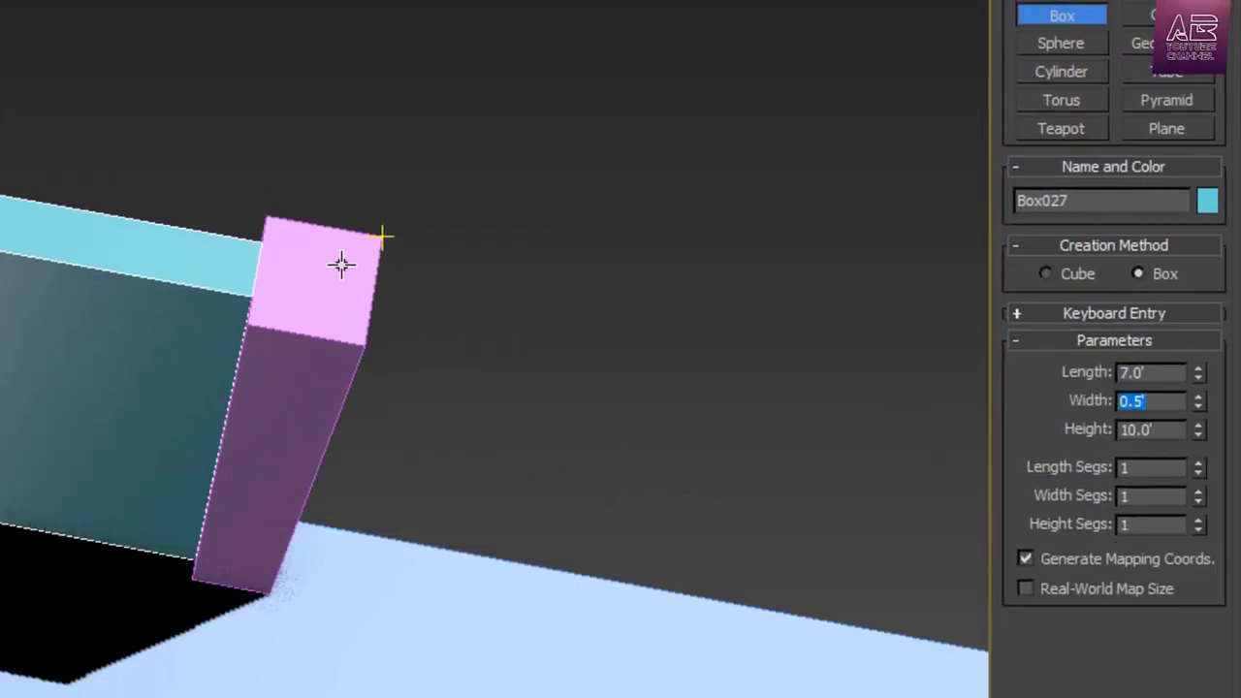
{"action": "right_click", "coordinate": [197, 240]}
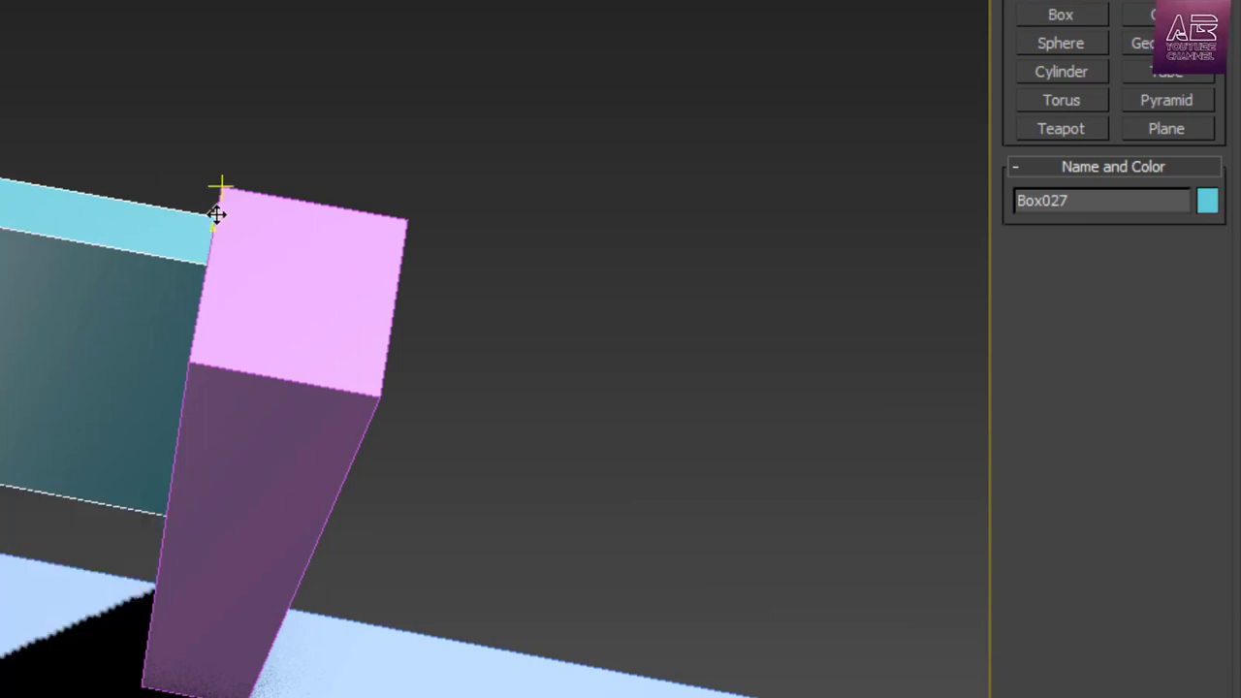
{"action": "scroll", "coordinate": [222, 194], "scroll_direction": "down", "scroll_amount": 5}
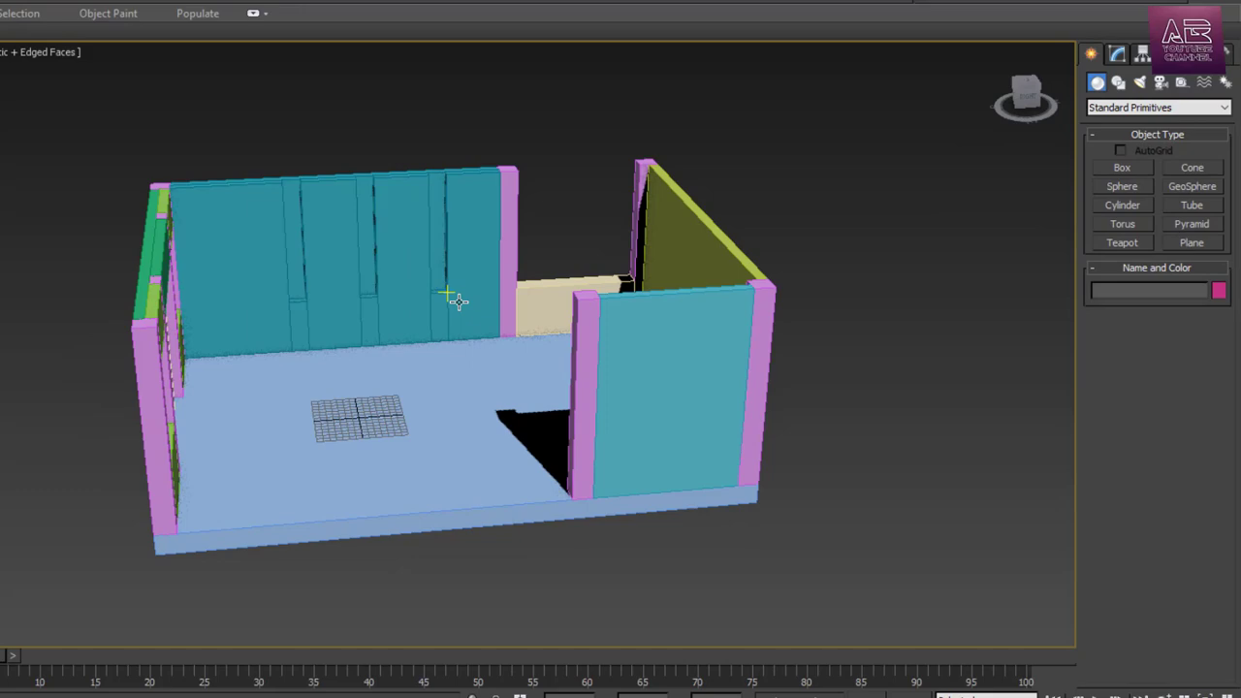
Create a fixed window 7' wide, 1' deep and 7' high on top of the 3' high box between the side-wall columns
{"action": "middle_click_drag", "start_coordinate": [458, 302], "coordinate": [458, 339], "text": "alt"}
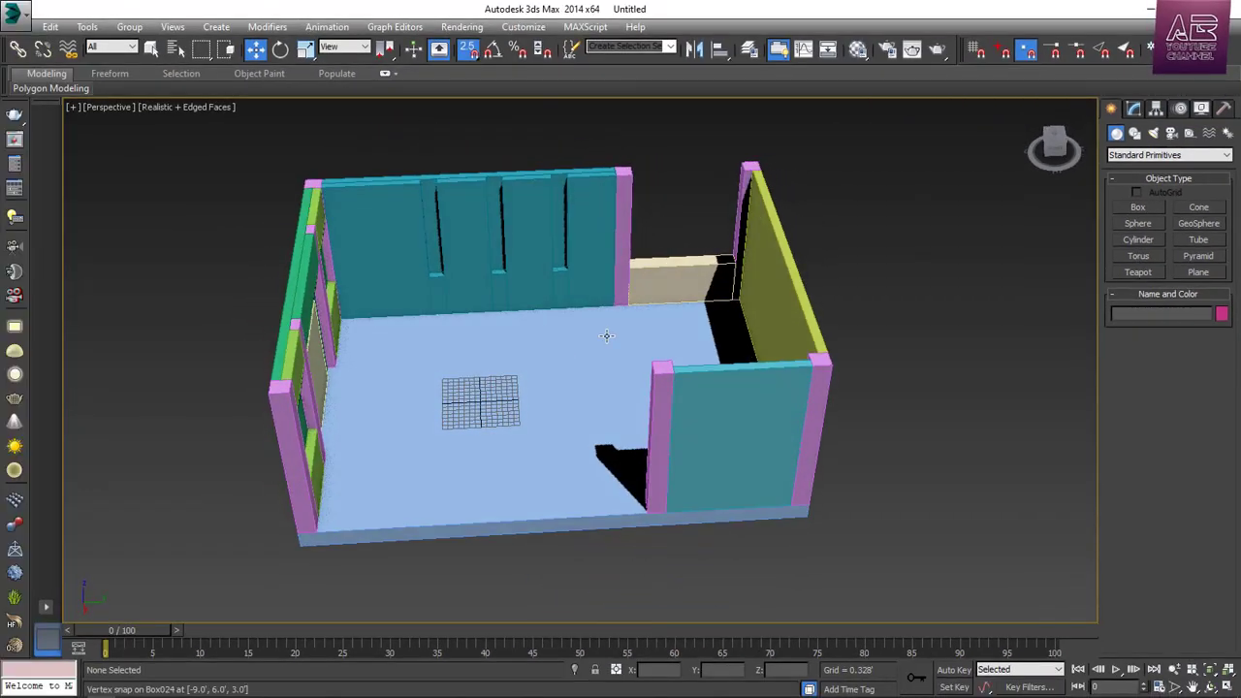
{"action": "middle_click_drag", "start_coordinate": [531, 440], "coordinate": [578, 410]}
{"action": "scroll", "coordinate": [578, 351], "scroll_direction": "up", "scroll_amount": 3}
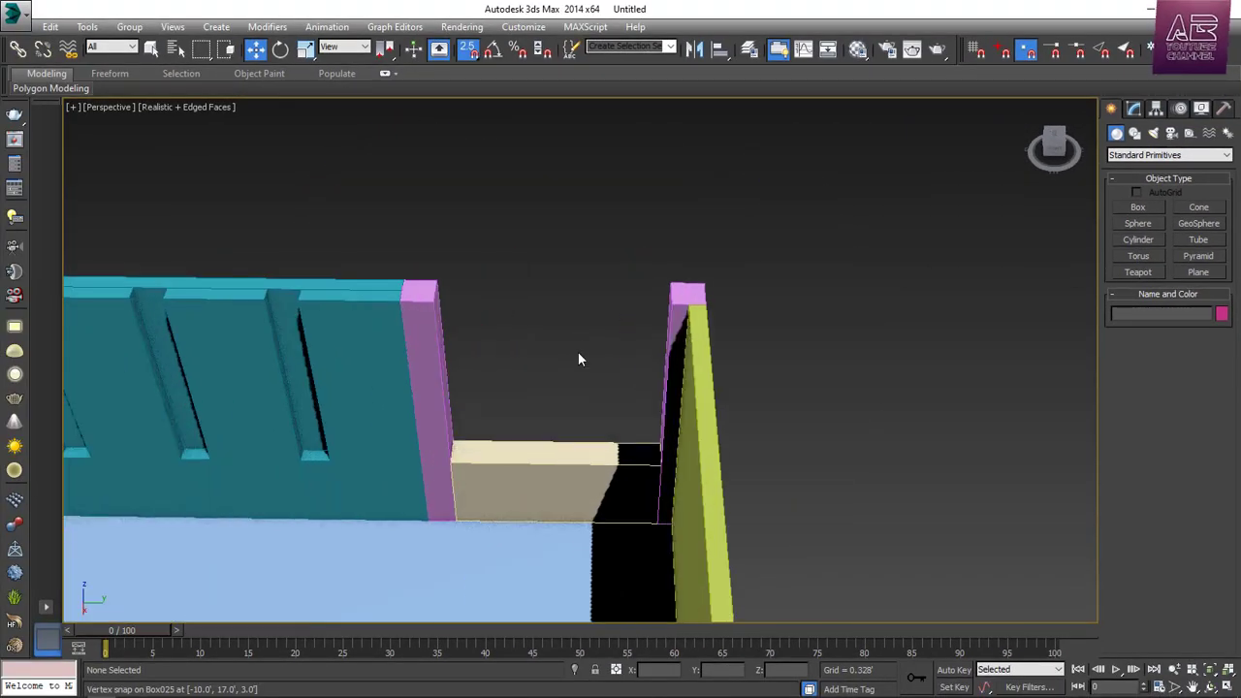
{"action": "scroll", "coordinate": [579, 441], "scroll_direction": "up", "scroll_amount": 3}
{"action": "middle_click_drag", "start_coordinate": [593, 382], "coordinate": [576, 436], "text": "alt"}
{"action": "scroll", "coordinate": [612, 393], "scroll_direction": "down", "scroll_amount": 1}
{"action": "left_click", "coordinate": [1148, 154]}
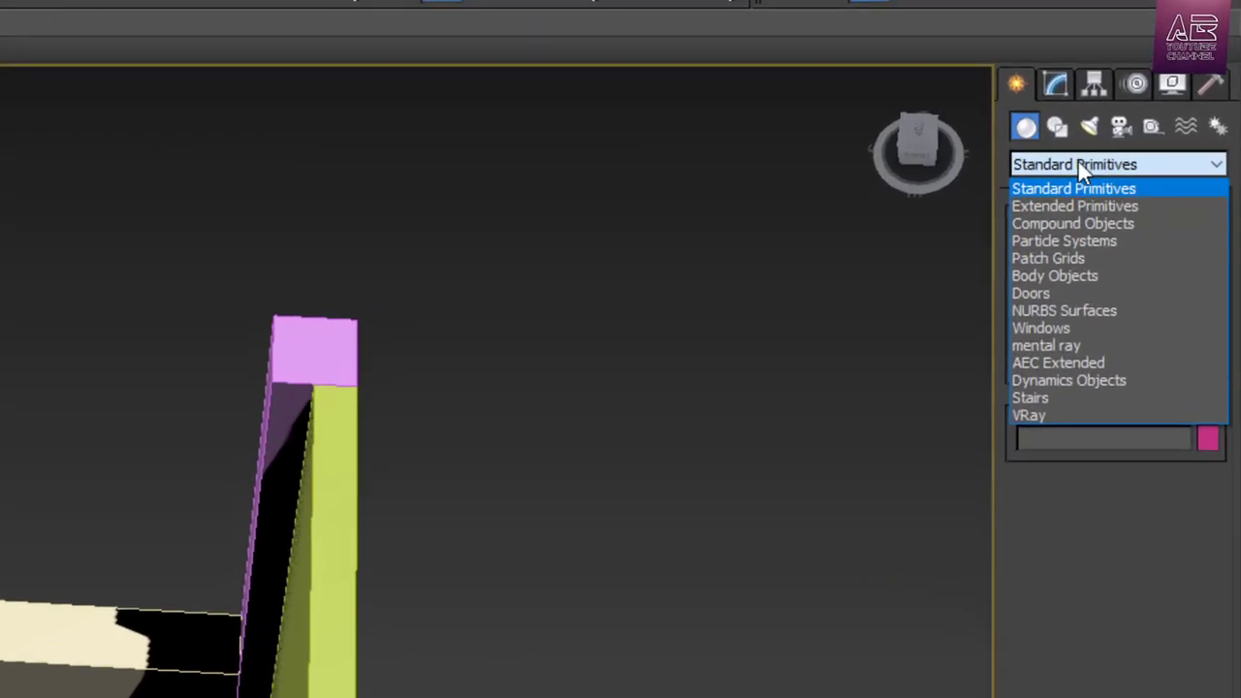
{"action": "left_click", "coordinate": [1124, 247]}
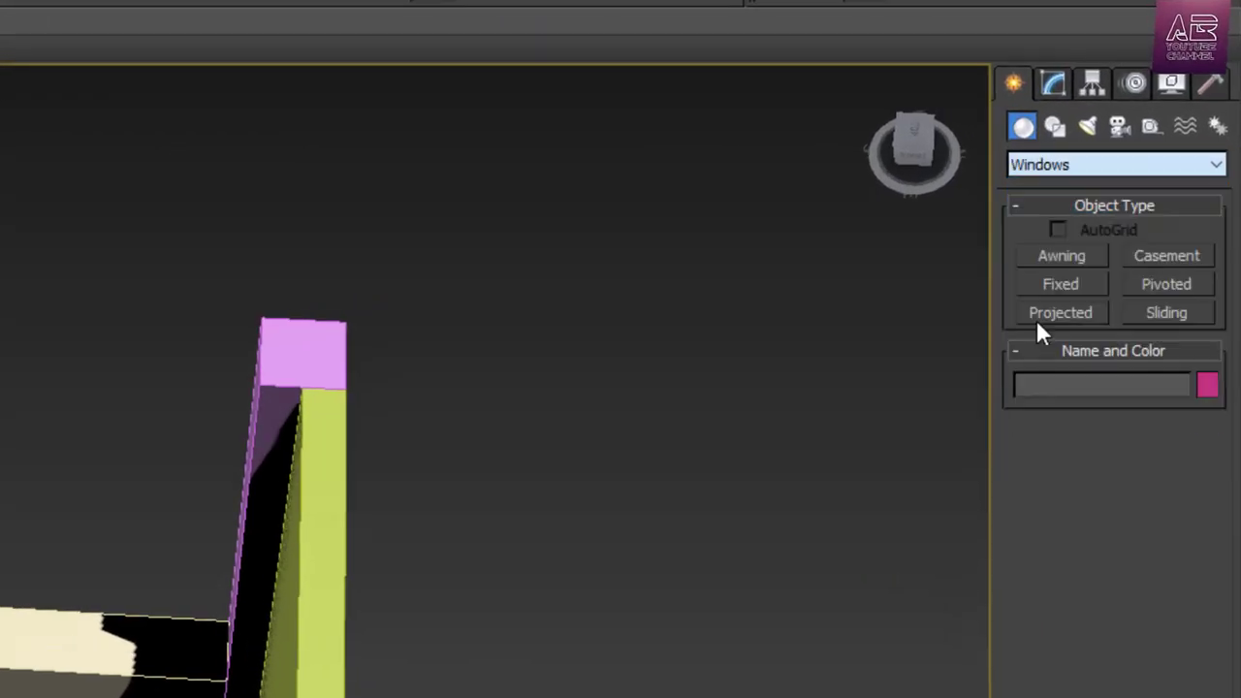
{"action": "left_click", "coordinate": [1078, 276]}
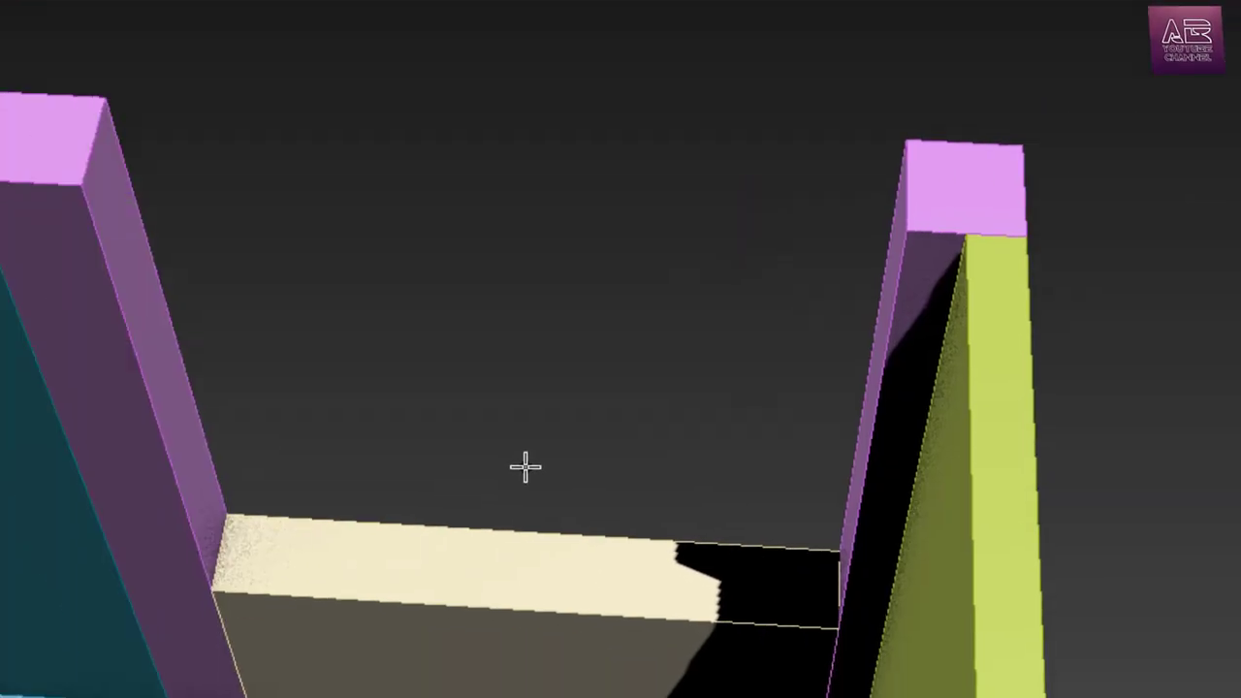
{"action": "middle_click_drag", "start_coordinate": [523, 468], "coordinate": [682, 502], "text": "alt"}
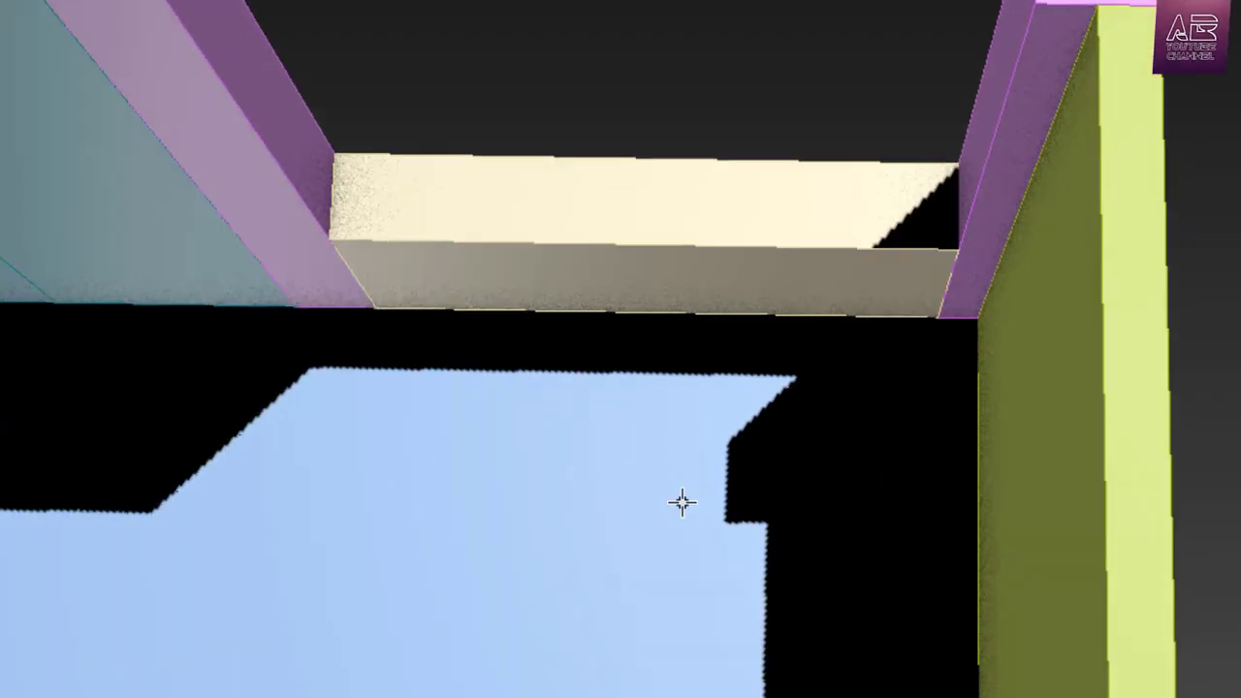
{"action": "middle_click_drag", "start_coordinate": [783, 44], "coordinate": [774, 274]}
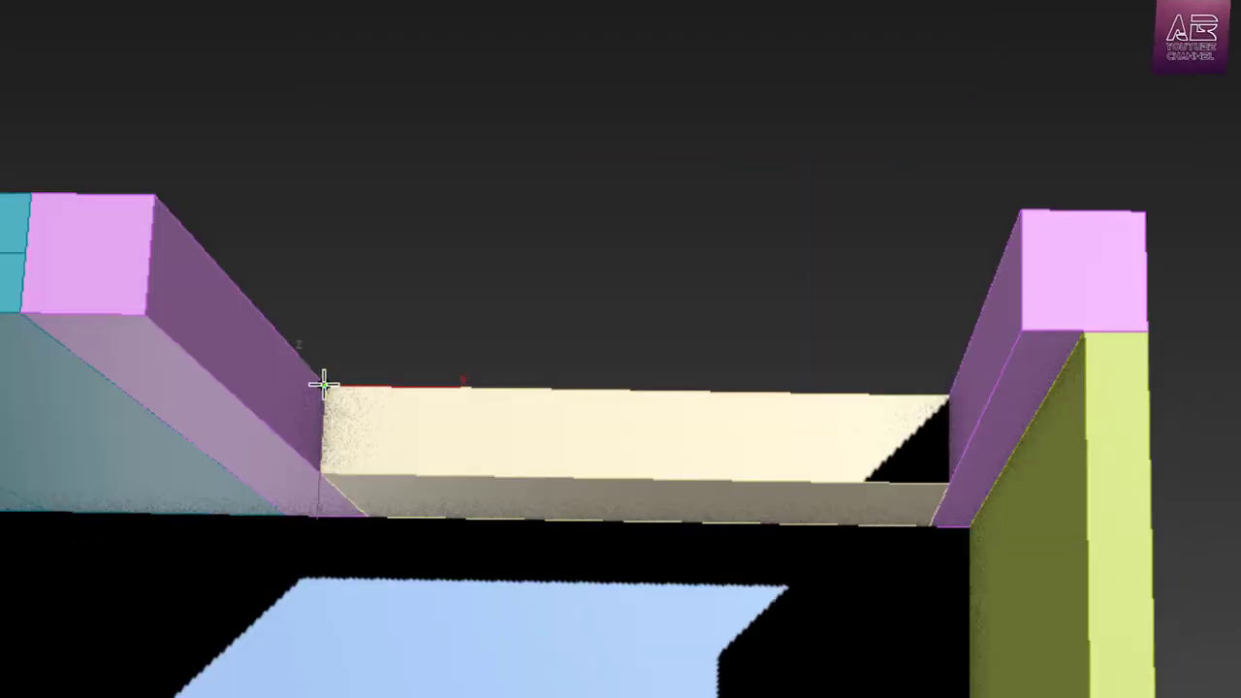
{"action": "left_click_drag", "start_coordinate": [322, 383], "coordinate": [938, 407]}
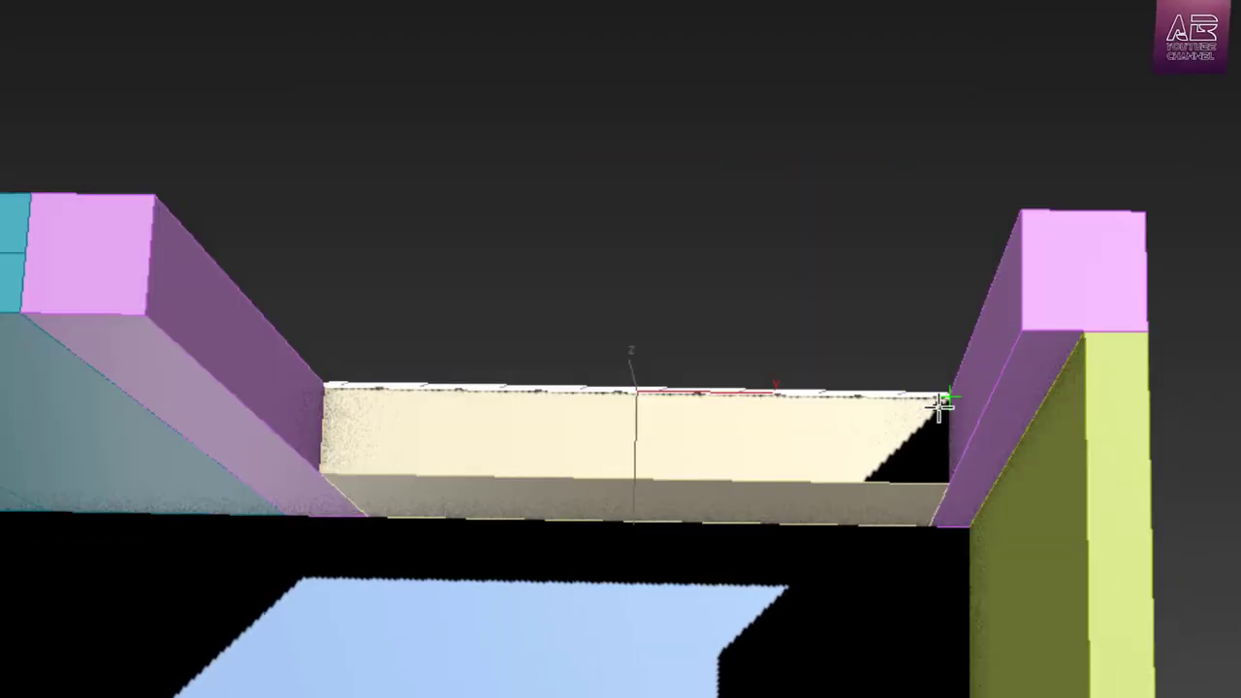
{"action": "left_click", "coordinate": [932, 484]}
{"action": "left_click", "coordinate": [1006, 327]}
Set the fixed window's horizontal and vertical frame widths to 2" and its frame thickness to 1"
{"action": "middle_click_drag", "start_coordinate": [861, 491], "coordinate": [886, 407], "text": "alt"}
{"action": "left_click_drag", "start_coordinate": [1066, 366], "coordinate": [1068, 316]}
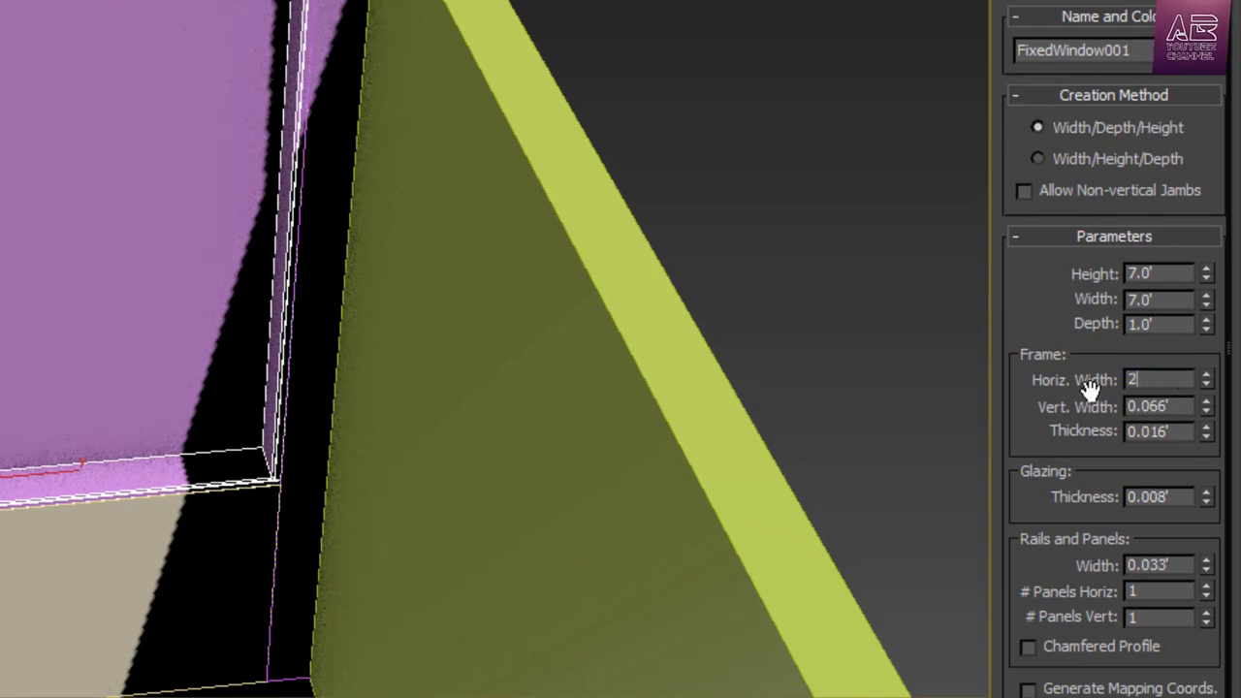
{"action": "key", "text": "Tab"}
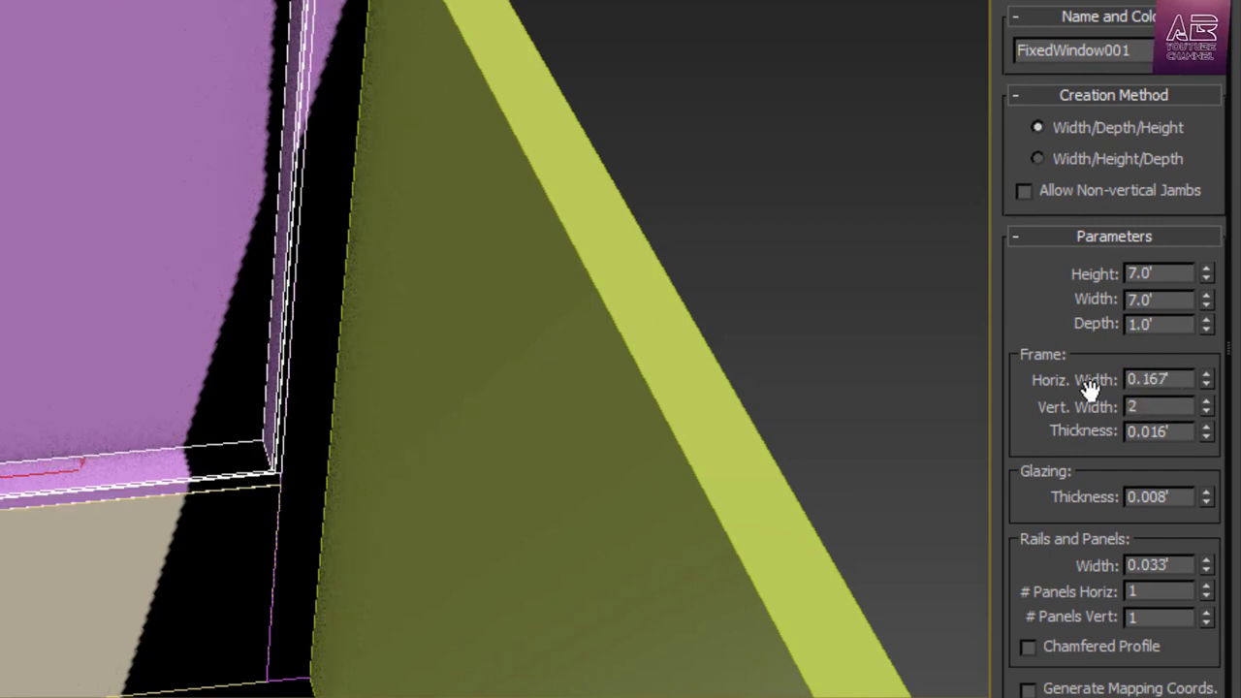
{"action": "key", "text": "Tab"}
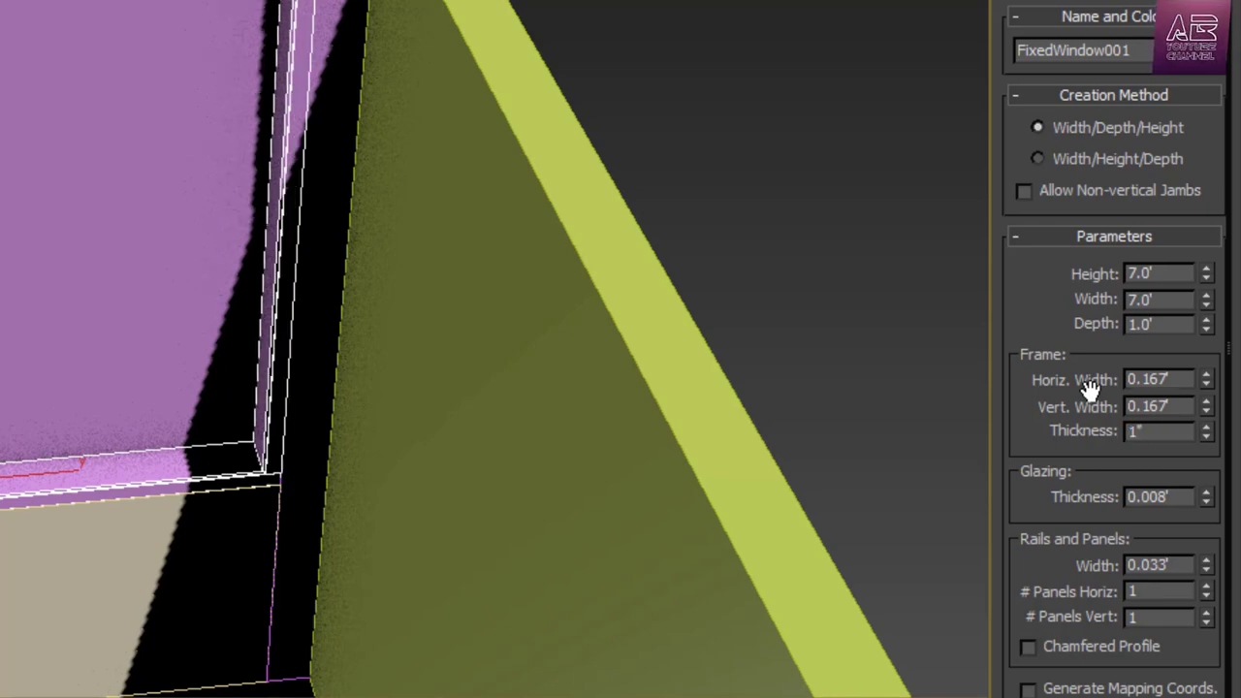
{"action": "type", "text": "1\""}
{"action": "key", "text": "Tab"}
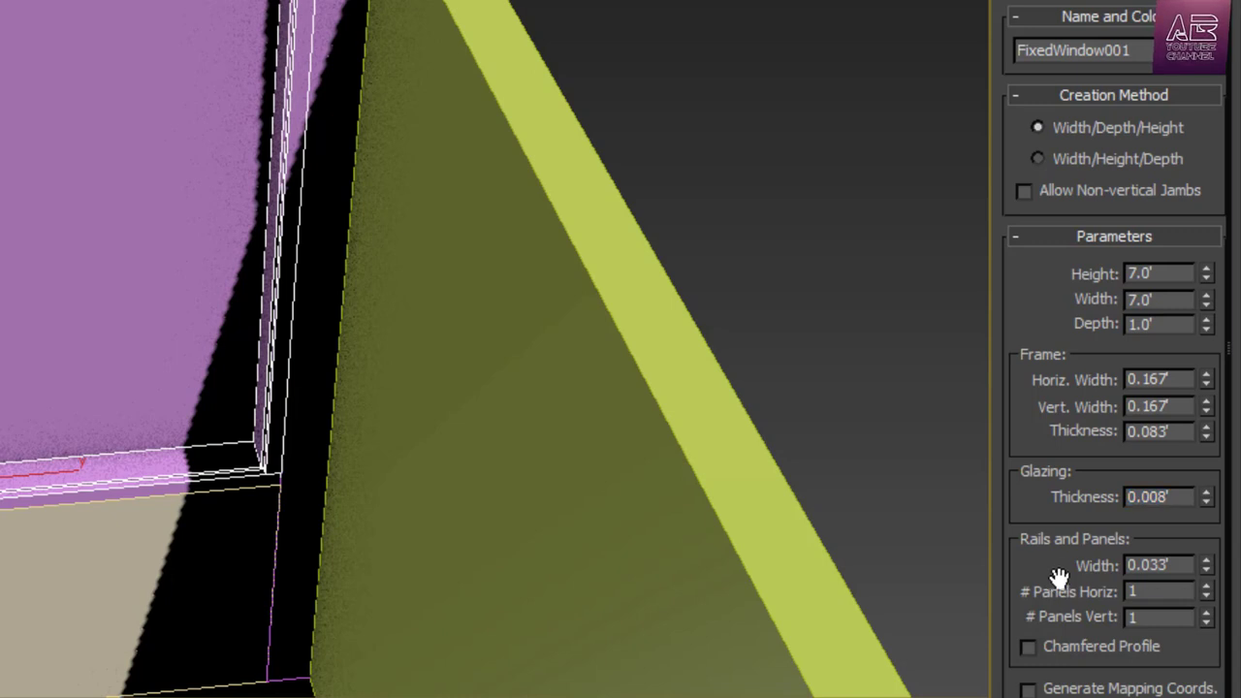
Set the fixed window's rail width to 1"
{"action": "left_click_drag", "start_coordinate": [1180, 568], "coordinate": [1045, 581]}
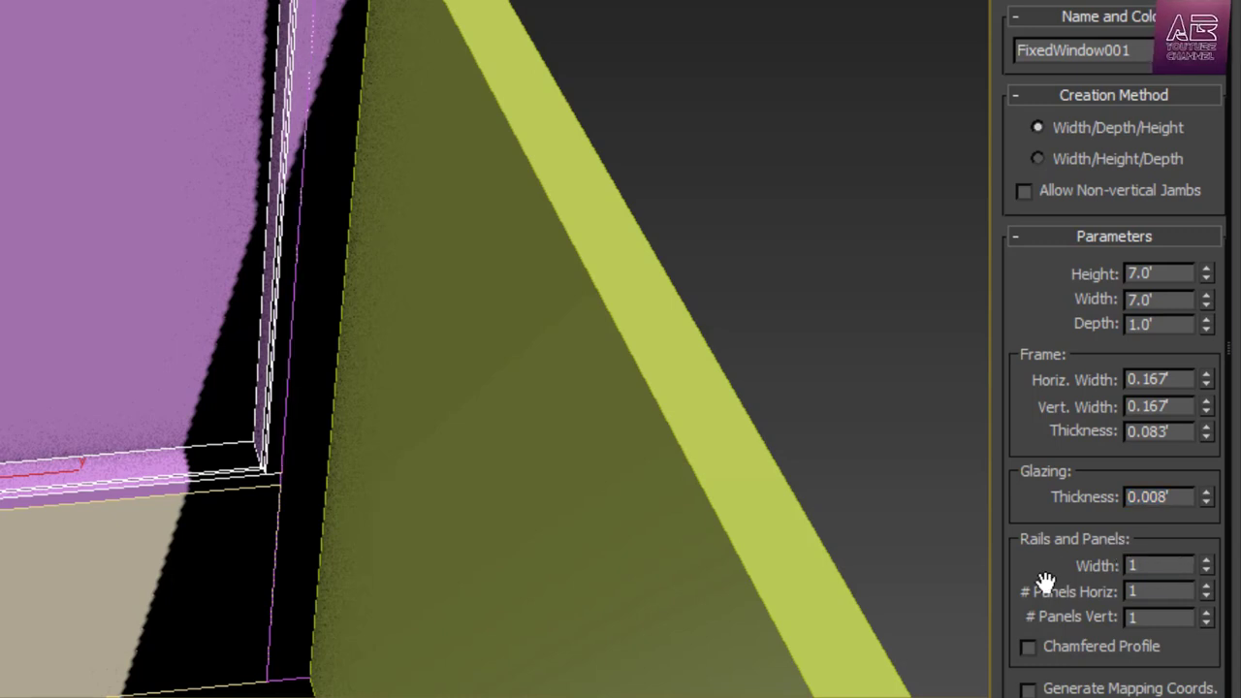
{"action": "key", "text": "Return"}
{"action": "middle_click_drag", "start_coordinate": [332, 39], "coordinate": [20, 568], "text": "alt"}
{"action": "scroll", "coordinate": [523, 74], "scroll_direction": "up", "scroll_amount": 3}
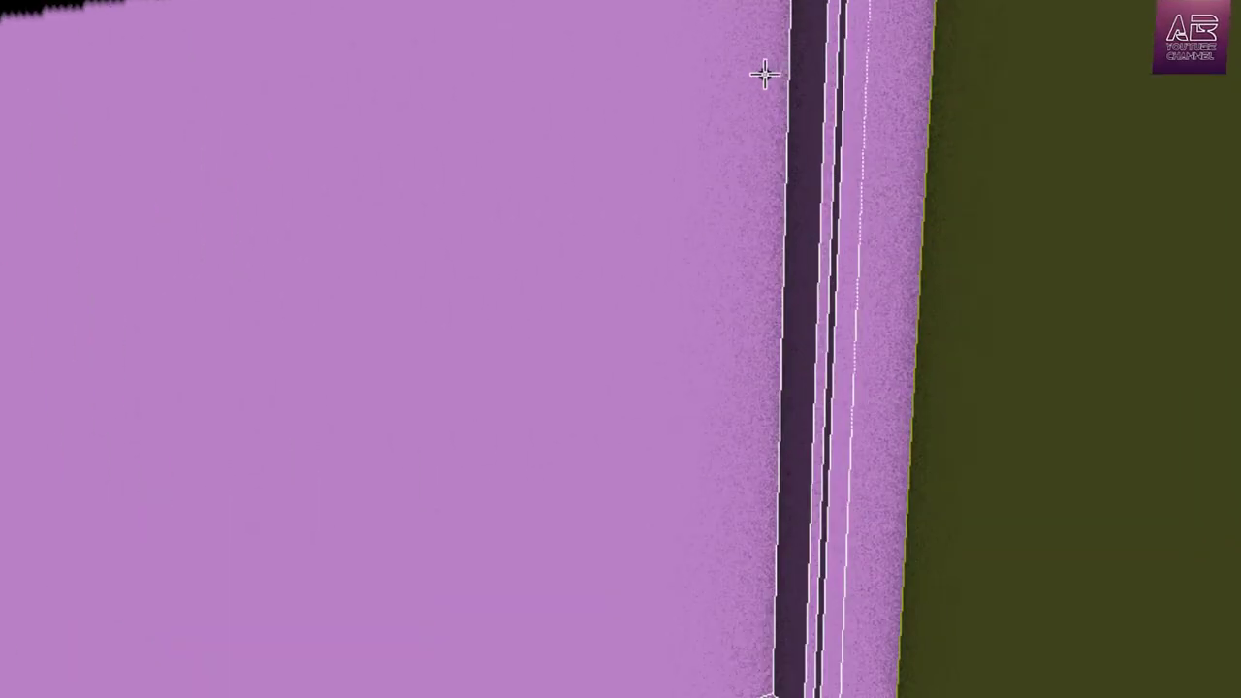
Set the fixed window's depth to 0.333'
{"action": "scroll", "coordinate": [775, 92], "scroll_direction": "down", "scroll_amount": 4}
{"action": "middle_click_drag", "start_coordinate": [765, 110], "coordinate": [437, 139], "text": "alt"}
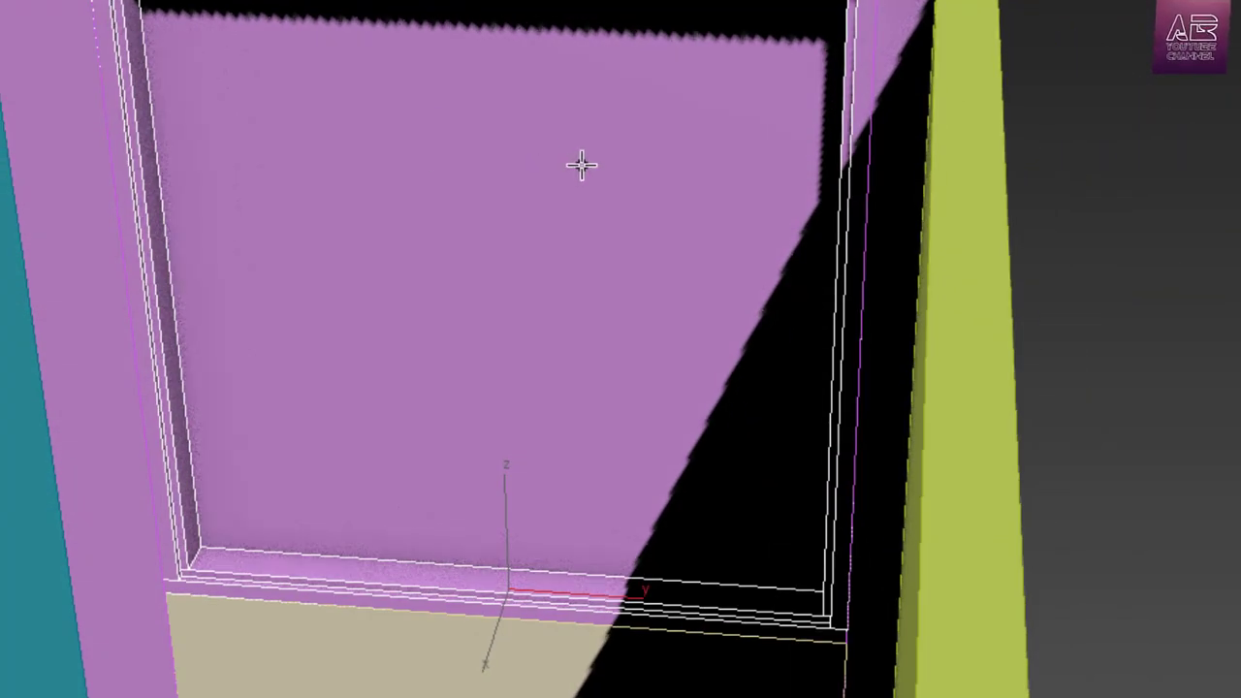
{"action": "middle_click_drag", "start_coordinate": [758, 221], "coordinate": [1235, 194], "text": "alt"}
{"action": "middle_click_drag", "start_coordinate": [873, 5], "coordinate": [888, 166]}
{"action": "scroll", "coordinate": [888, 165], "scroll_direction": "up", "scroll_amount": 4}
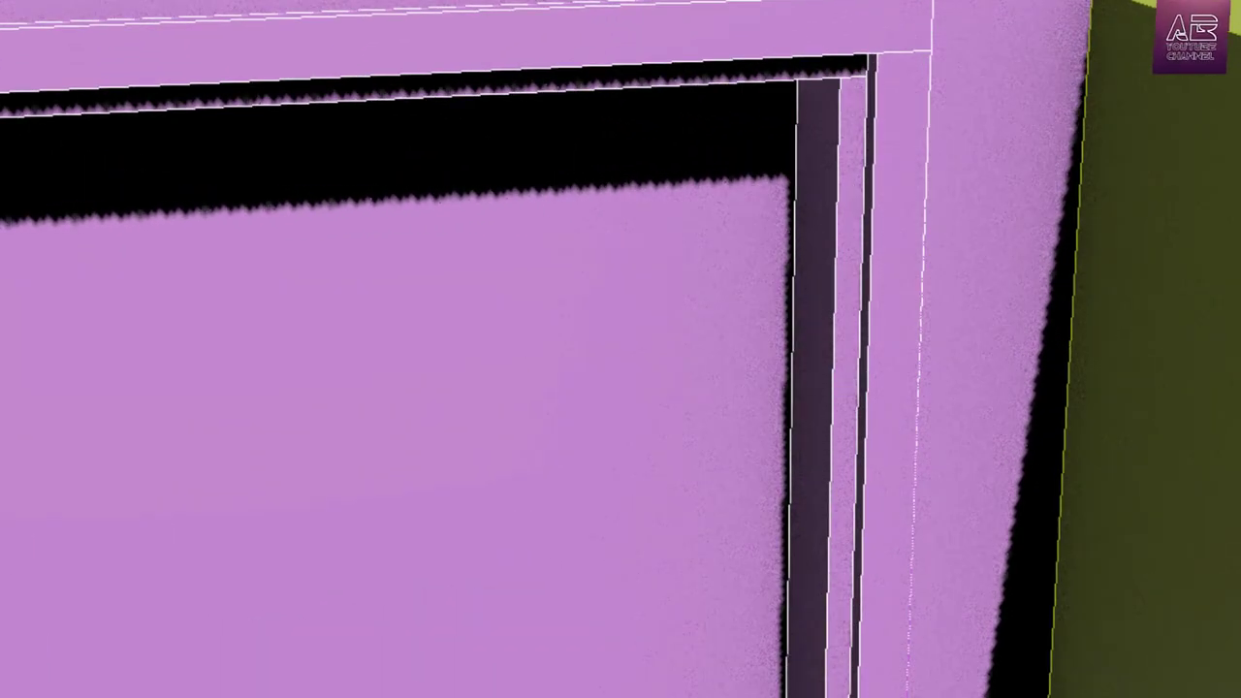
{"action": "scroll", "coordinate": [333, 189], "scroll_direction": "down", "scroll_amount": 2}
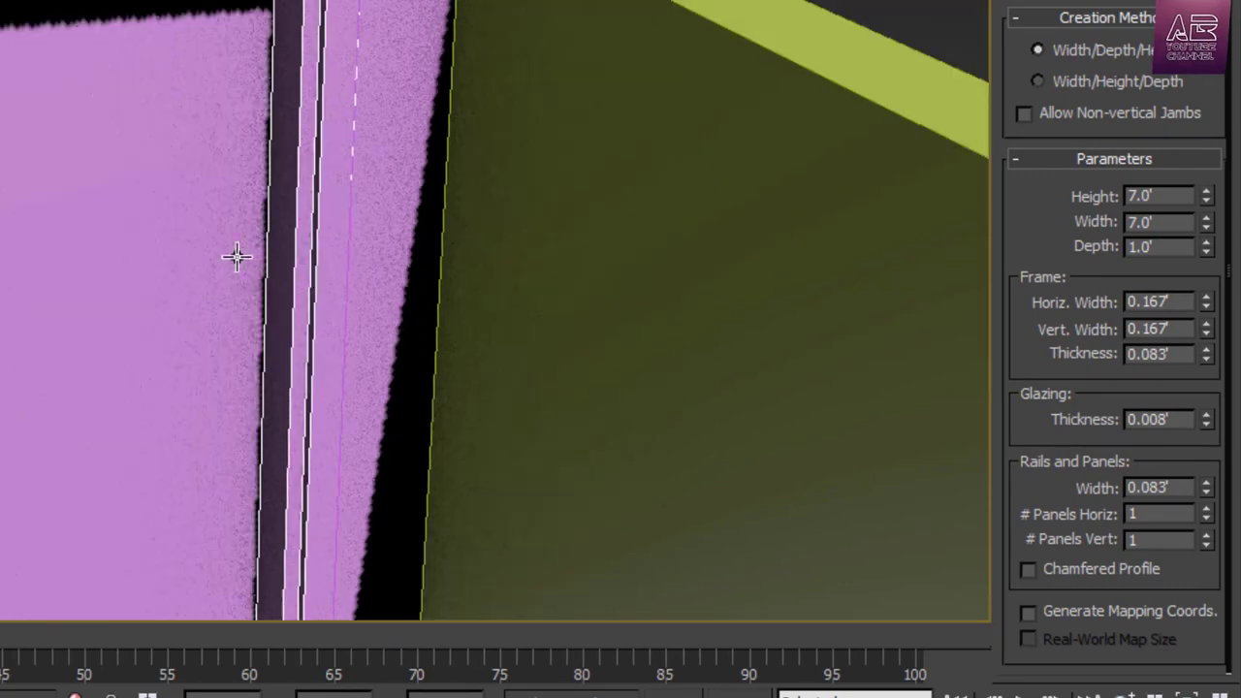
{"action": "scroll", "coordinate": [362, 227], "scroll_direction": "down", "scroll_amount": 5}
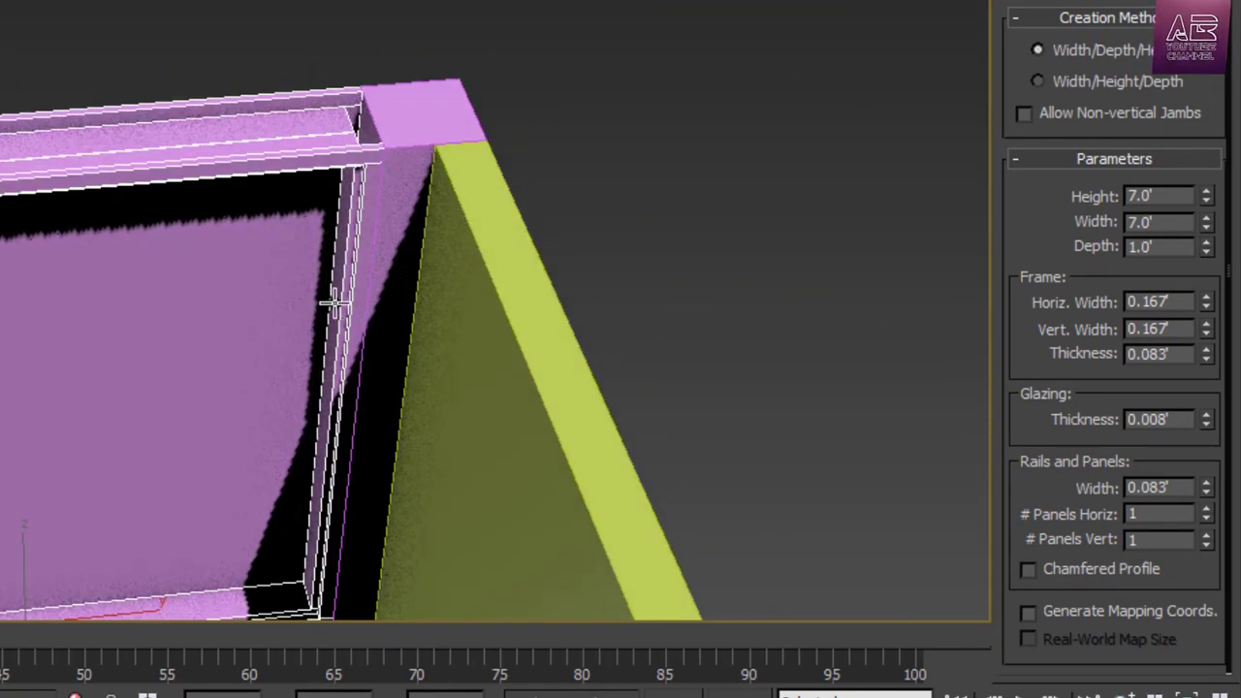
{"action": "scroll", "coordinate": [354, 167], "scroll_direction": "up", "scroll_amount": 3}
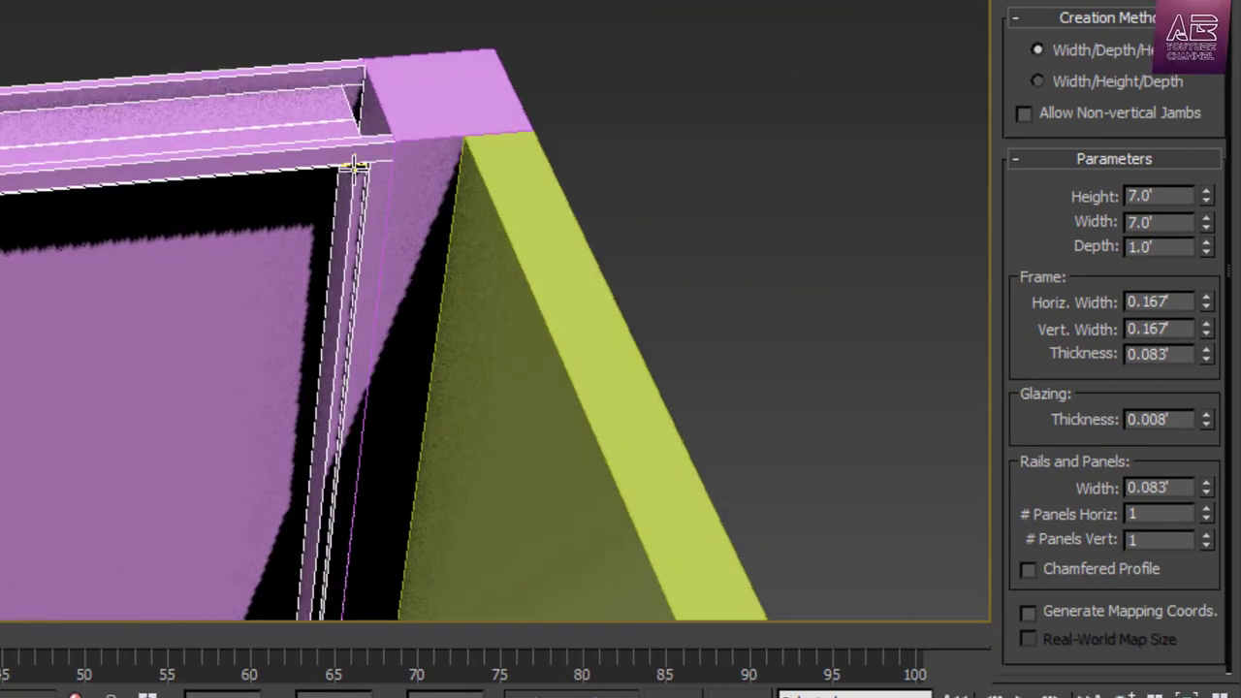
{"action": "middle_click_drag", "start_coordinate": [272, 167], "coordinate": [405, 155], "text": "alt"}
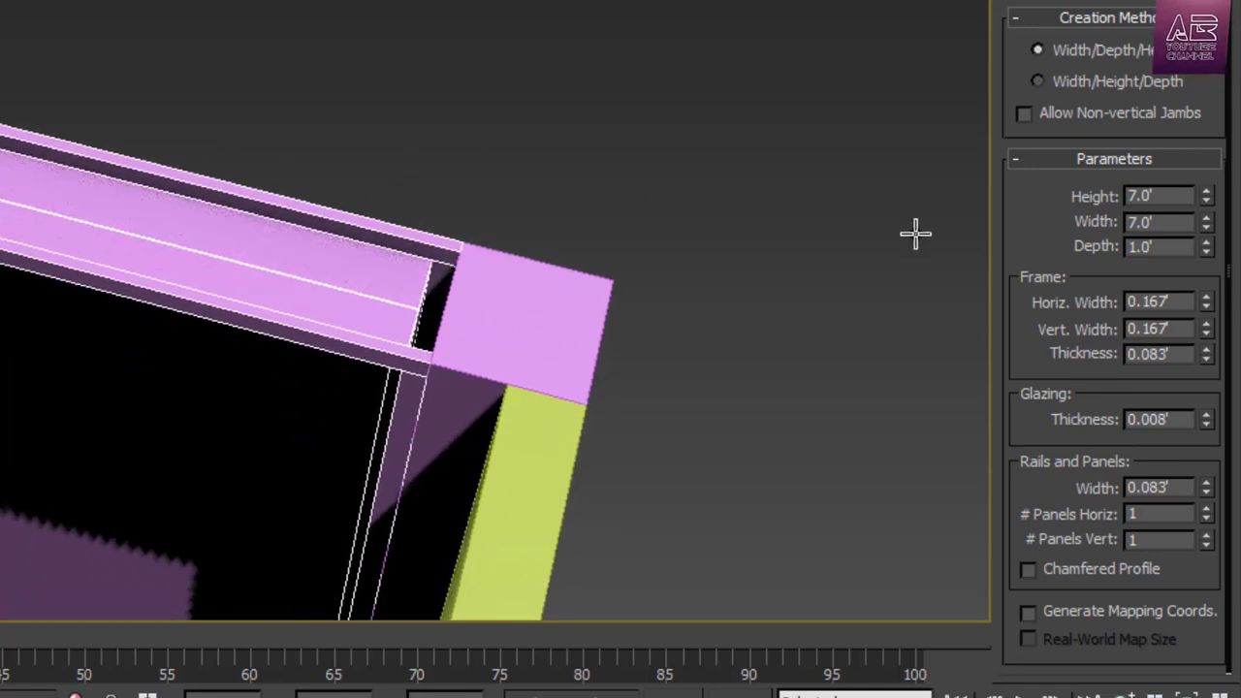
{"action": "double_click", "coordinate": [1167, 247]}
{"action": "key", "text": "Return"}
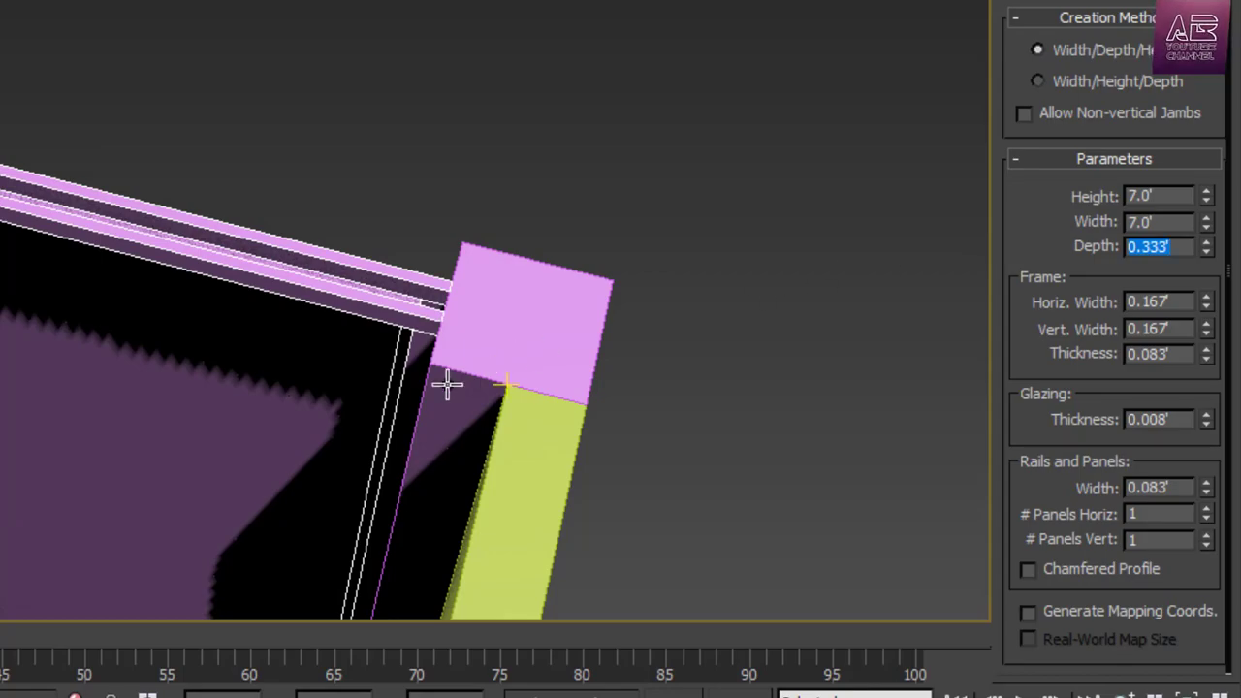
Examine how the thinner fixed window sits between the two columns at both top corners
{"action": "middle_click_drag", "start_coordinate": [434, 371], "coordinate": [374, 280], "text": "alt"}
{"action": "scroll", "coordinate": [502, 291], "scroll_direction": "down", "scroll_amount": 1}
{"action": "middle_click_drag", "start_coordinate": [505, 252], "coordinate": [68, 110]}
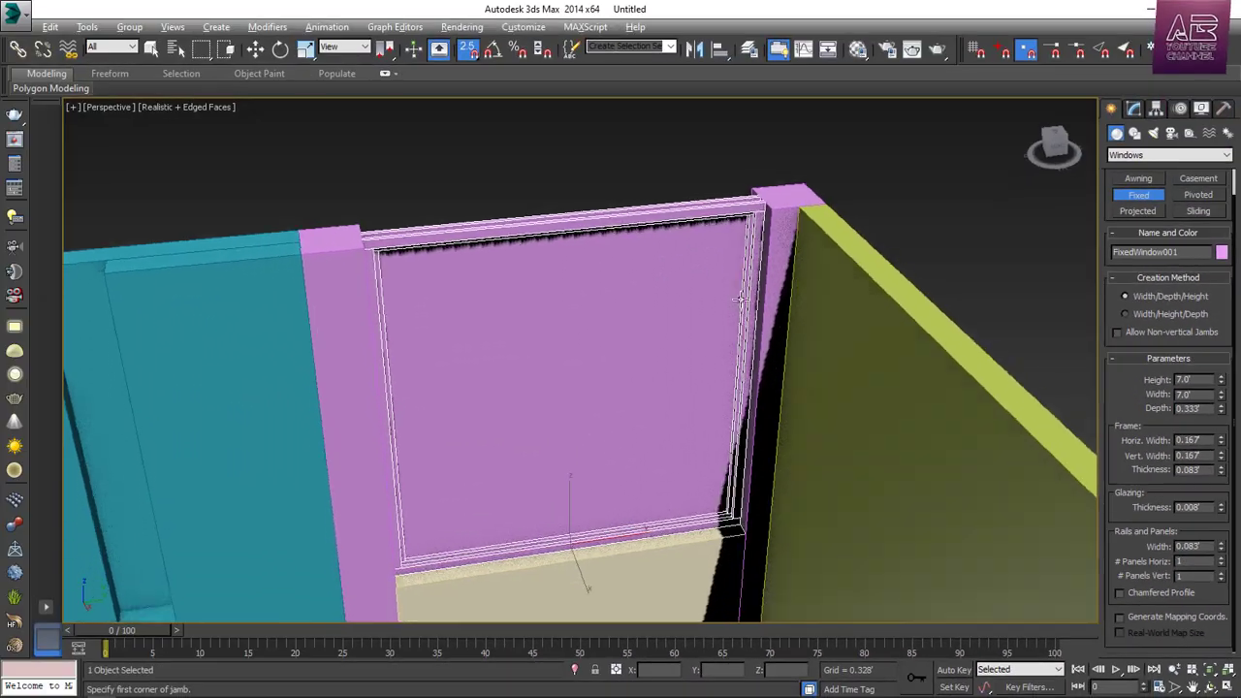
{"action": "middle_click_drag", "start_coordinate": [458, 279], "coordinate": [697, 397], "text": "alt"}
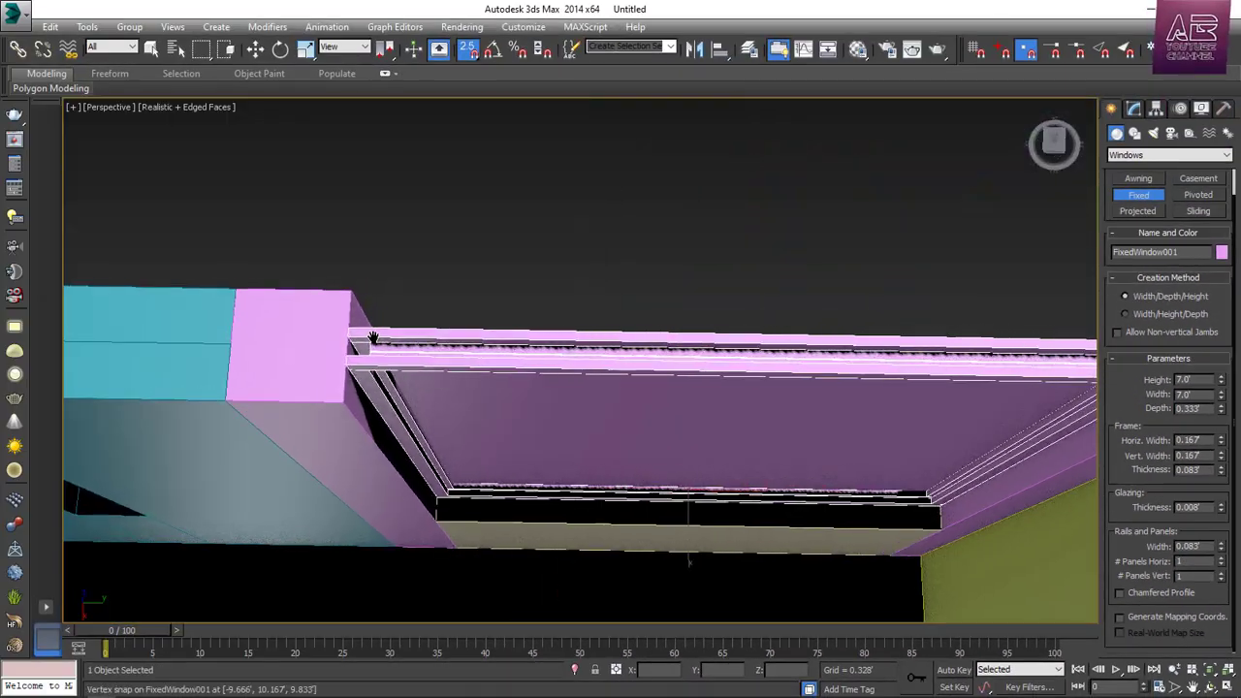
{"action": "scroll", "coordinate": [378, 339], "scroll_direction": "up", "scroll_amount": 3}
{"action": "key", "text": "w"}
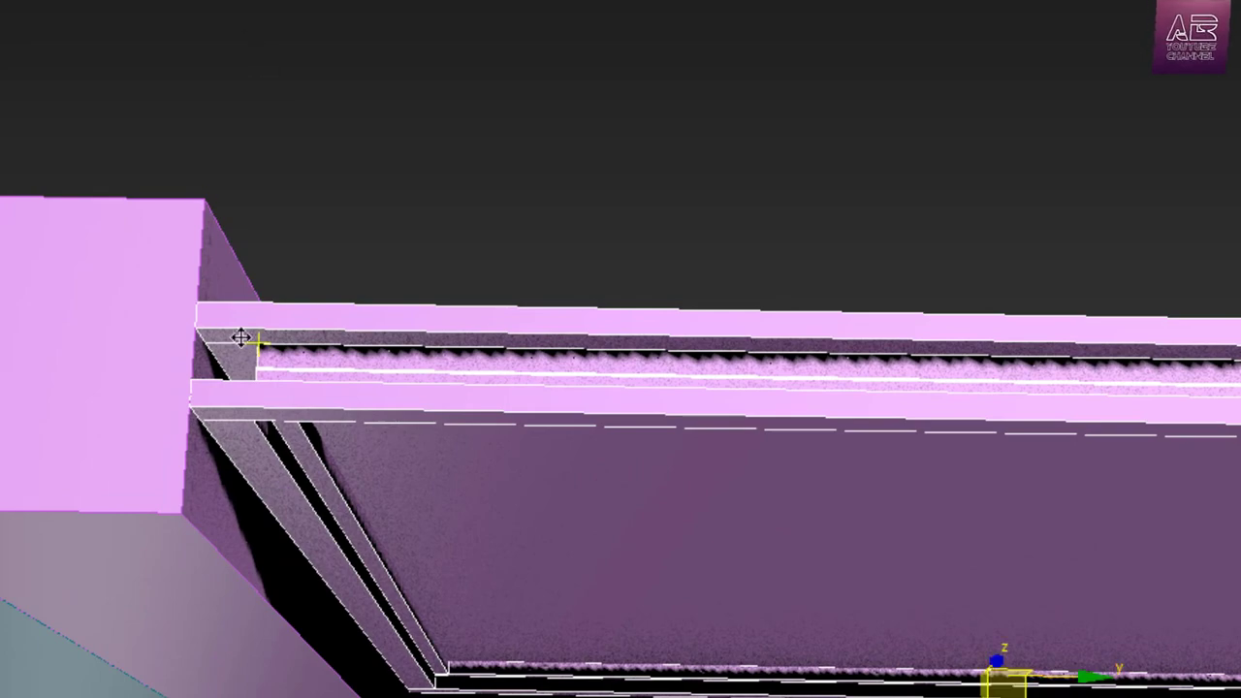
{"action": "left_click", "coordinate": [203, 302]}
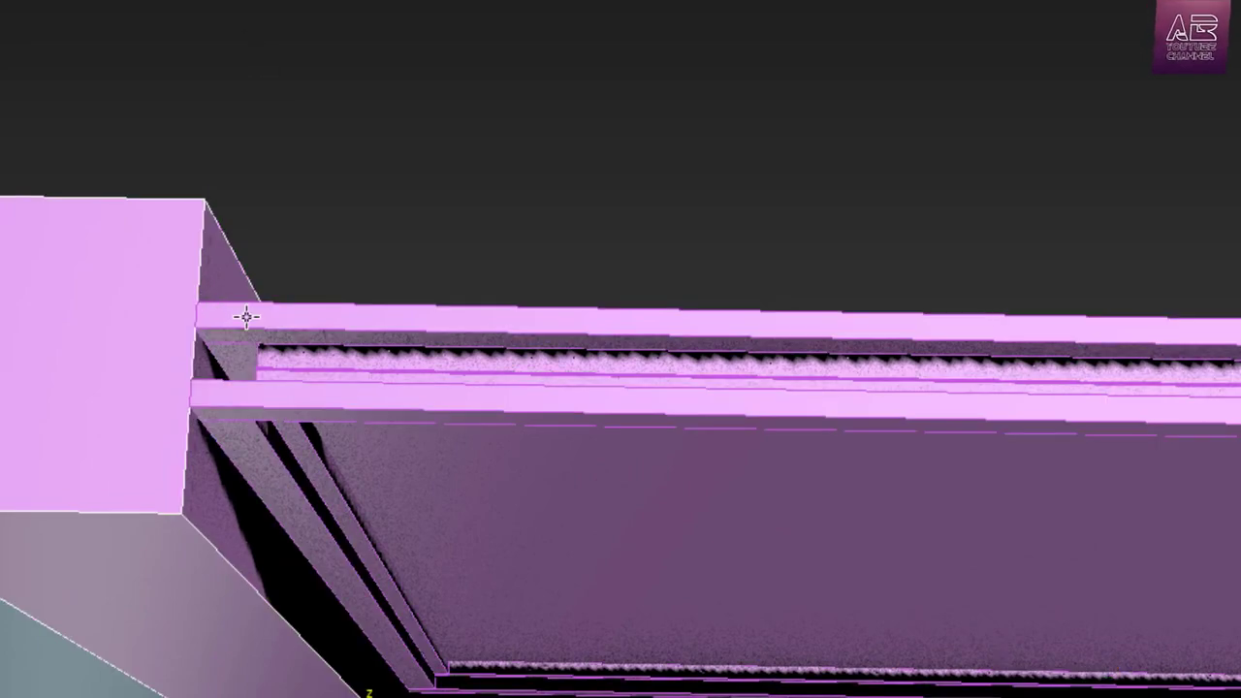
{"action": "middle_click_drag", "start_coordinate": [246, 316], "coordinate": [795, 327], "text": "alt"}
{"action": "scroll", "coordinate": [787, 256], "scroll_direction": "up", "scroll_amount": 3}
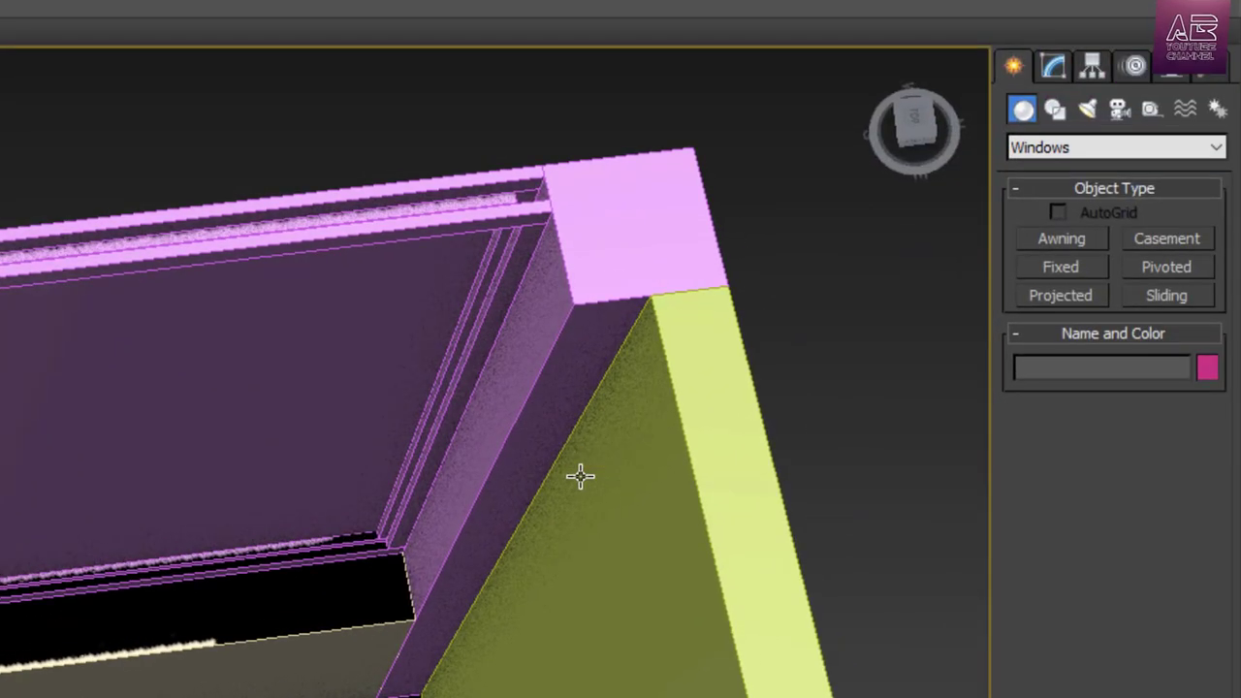
Create a box 7' long and 7' high on top of the low wall, between the columns in front of the fixed window
{"action": "left_click", "coordinate": [1046, 148]}
{"action": "left_click", "coordinate": [1035, 169]}
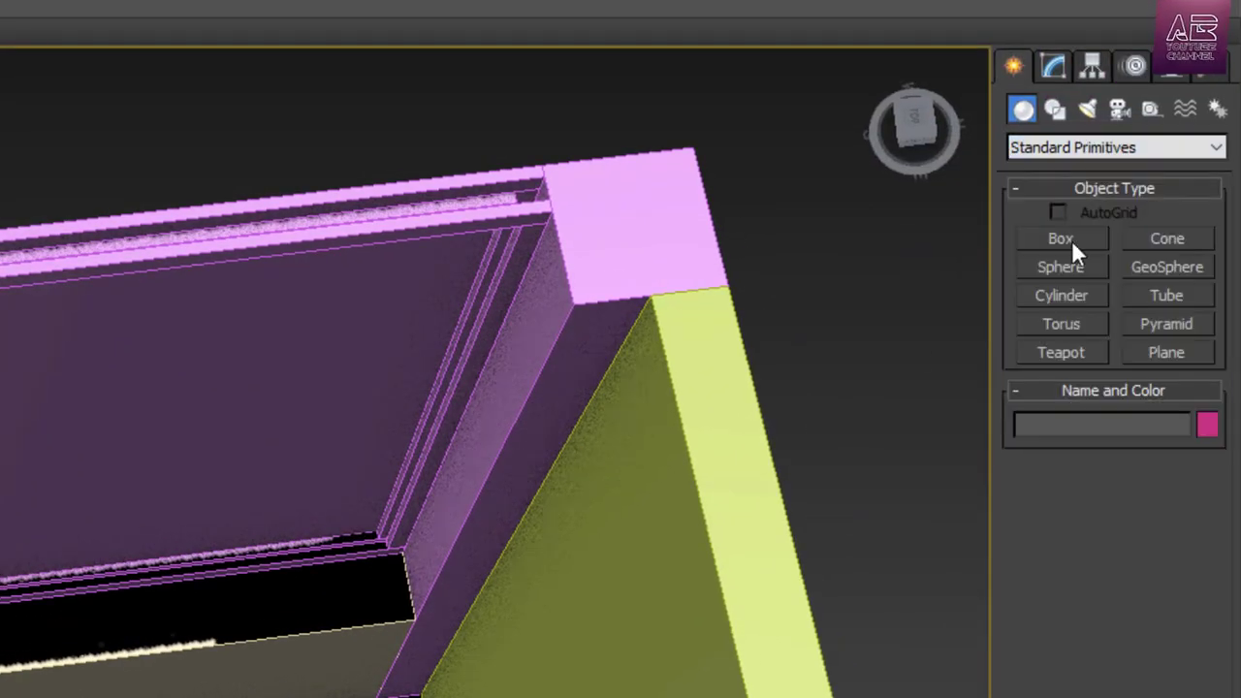
{"action": "left_click", "coordinate": [1066, 239]}
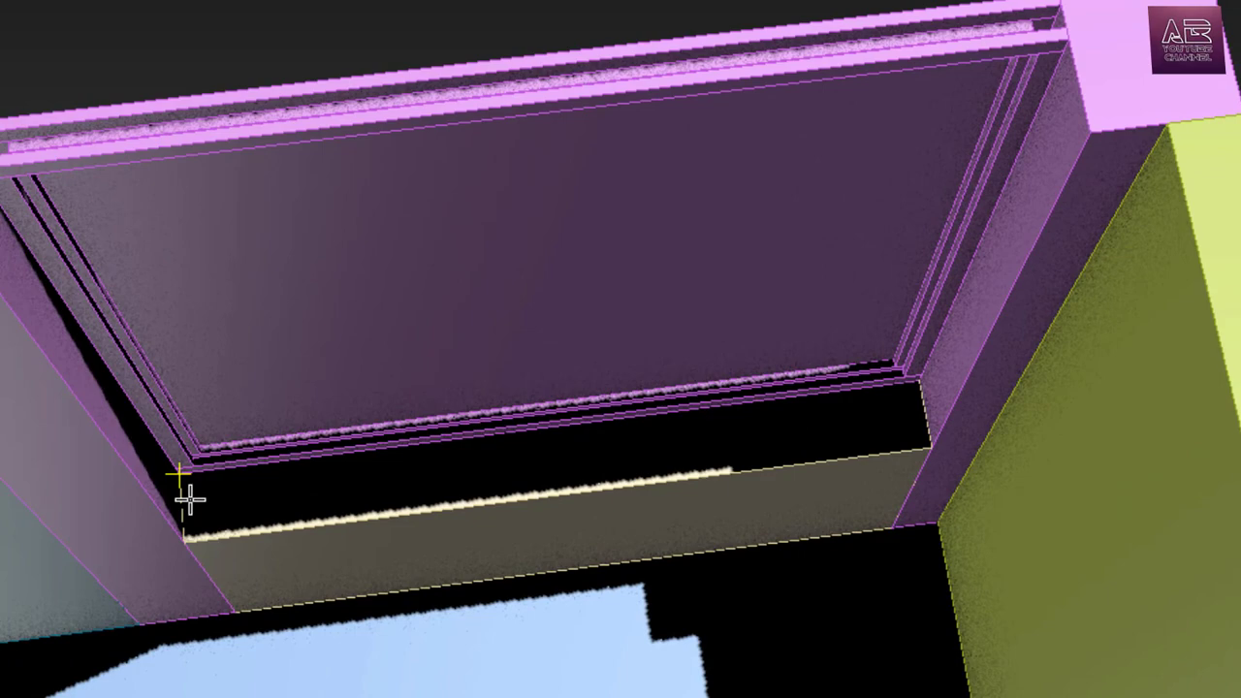
{"action": "left_click_drag", "start_coordinate": [180, 493], "coordinate": [892, 480]}
{"action": "left_click", "coordinate": [972, 274]}
Set the new box's width to 0.5' and snap its top corner to the column's corner on the room side
{"action": "middle_click_drag", "start_coordinate": [972, 274], "coordinate": [1032, 298], "text": "alt"}
{"action": "left_click_drag", "start_coordinate": [1171, 359], "coordinate": [972, 374]}
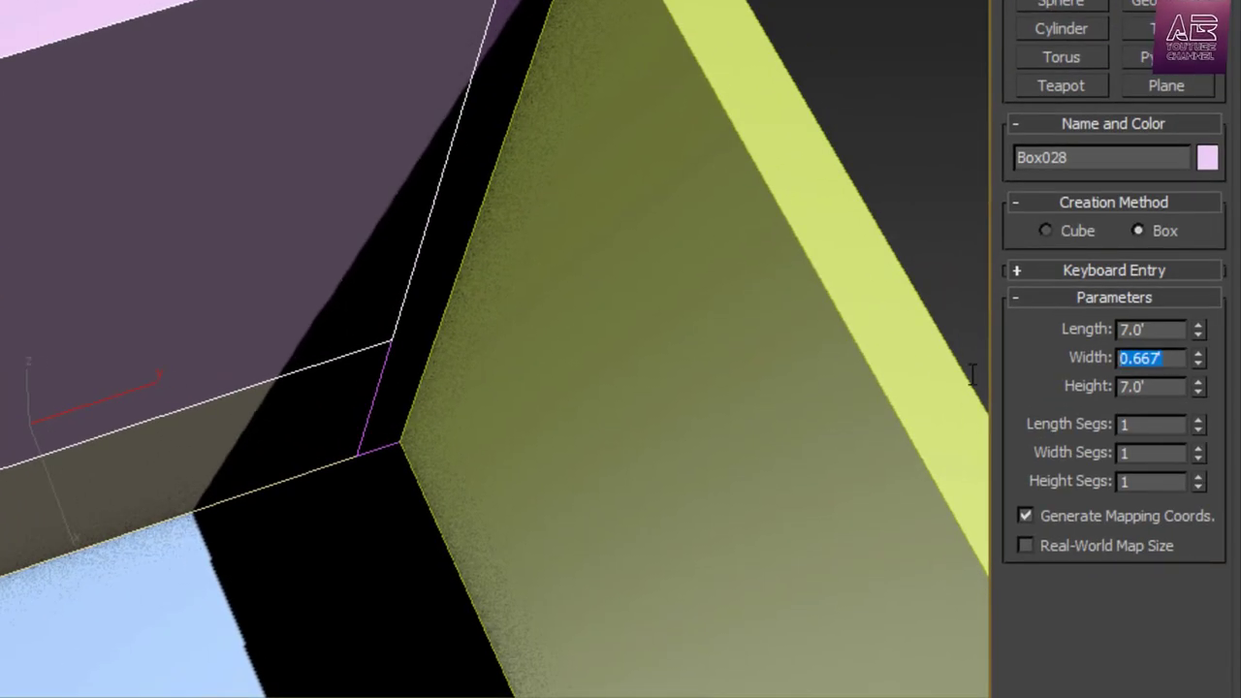
{"action": "type", "text": "0.5"}
{"action": "key", "text": "Return"}
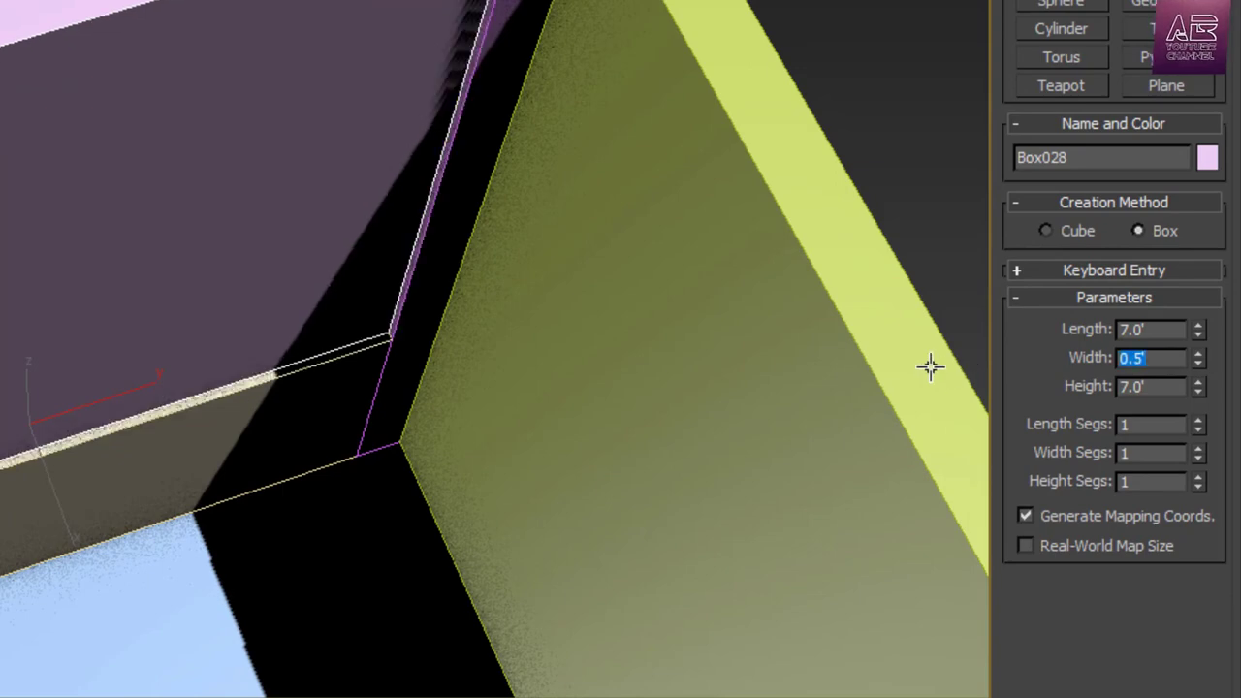
{"action": "middle_click_drag", "start_coordinate": [930, 366], "coordinate": [801, 473]}
{"action": "key", "text": "w"}
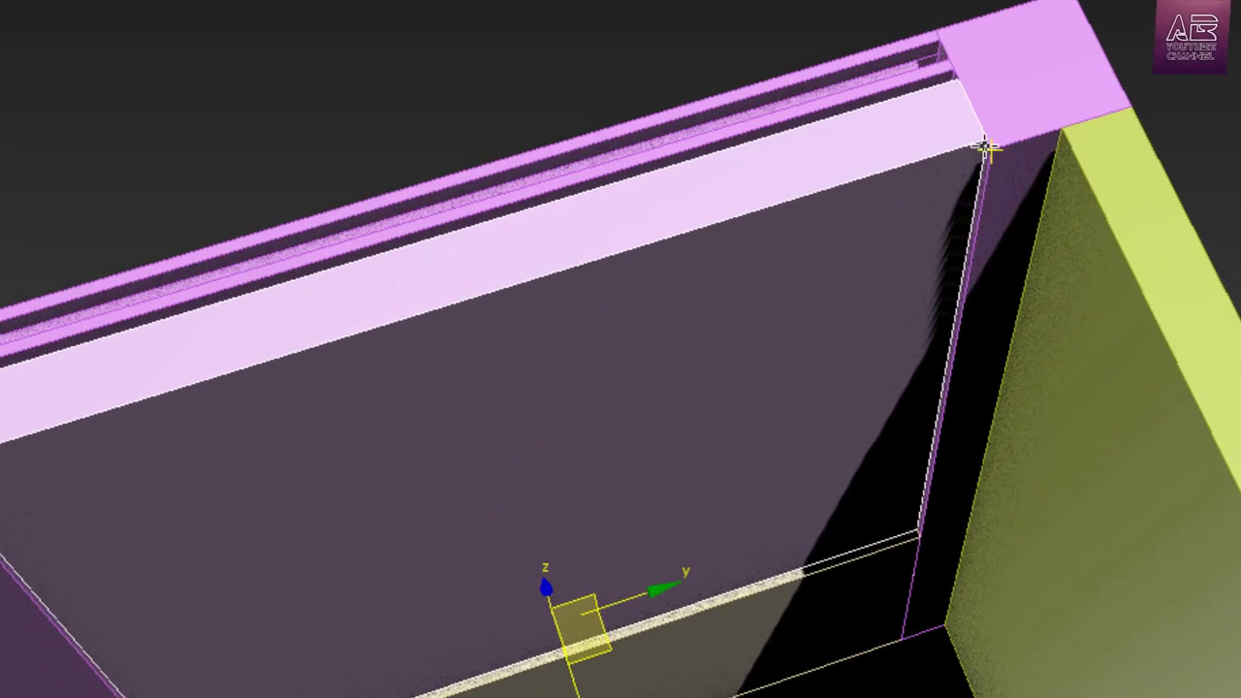
{"action": "left_click_drag", "start_coordinate": [982, 141], "coordinate": [991, 152]}
{"action": "middle_click_drag", "start_coordinate": [887, 272], "coordinate": [1051, 164], "text": "alt"}
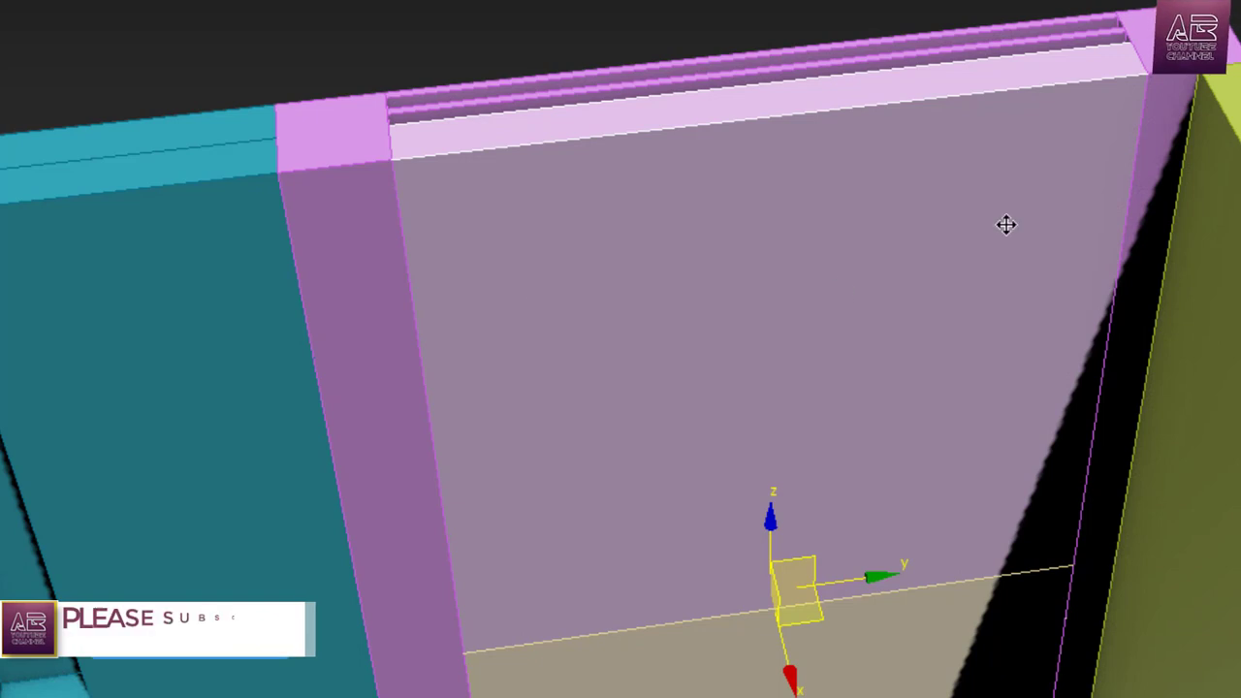
Divide the new box into 20 length segments
{"action": "middle_click_drag", "start_coordinate": [1005, 222], "coordinate": [892, 217]}
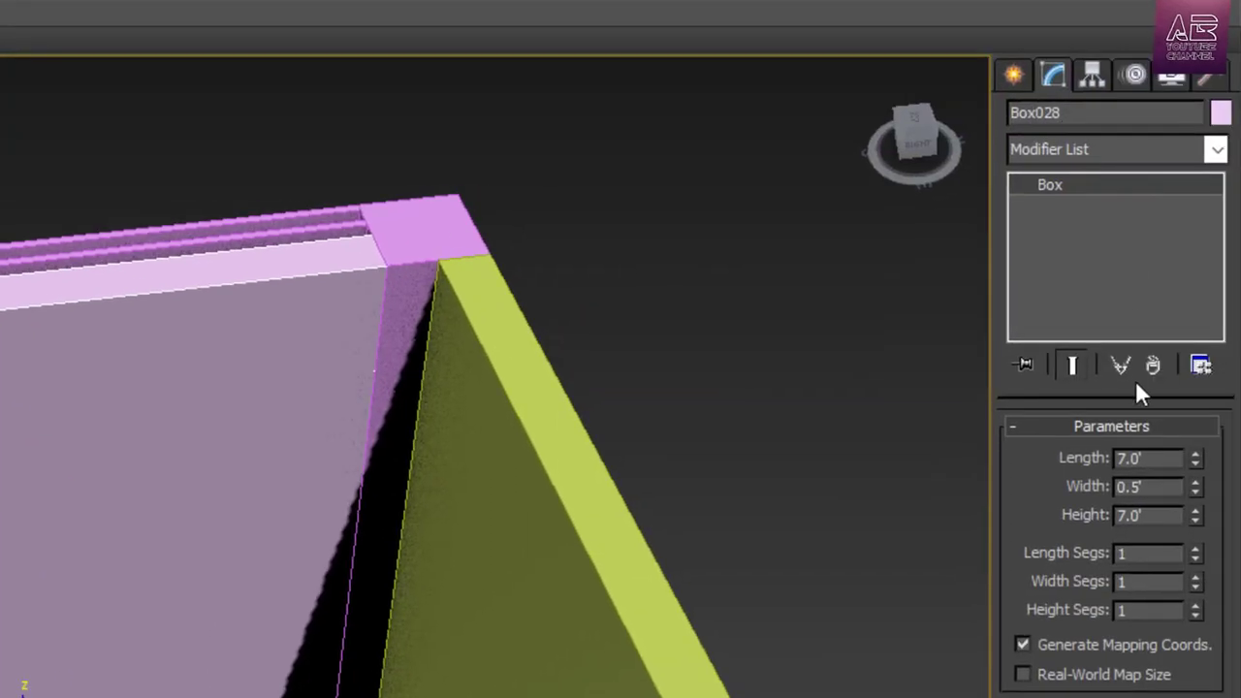
{"action": "left_click", "coordinate": [1195, 547]}
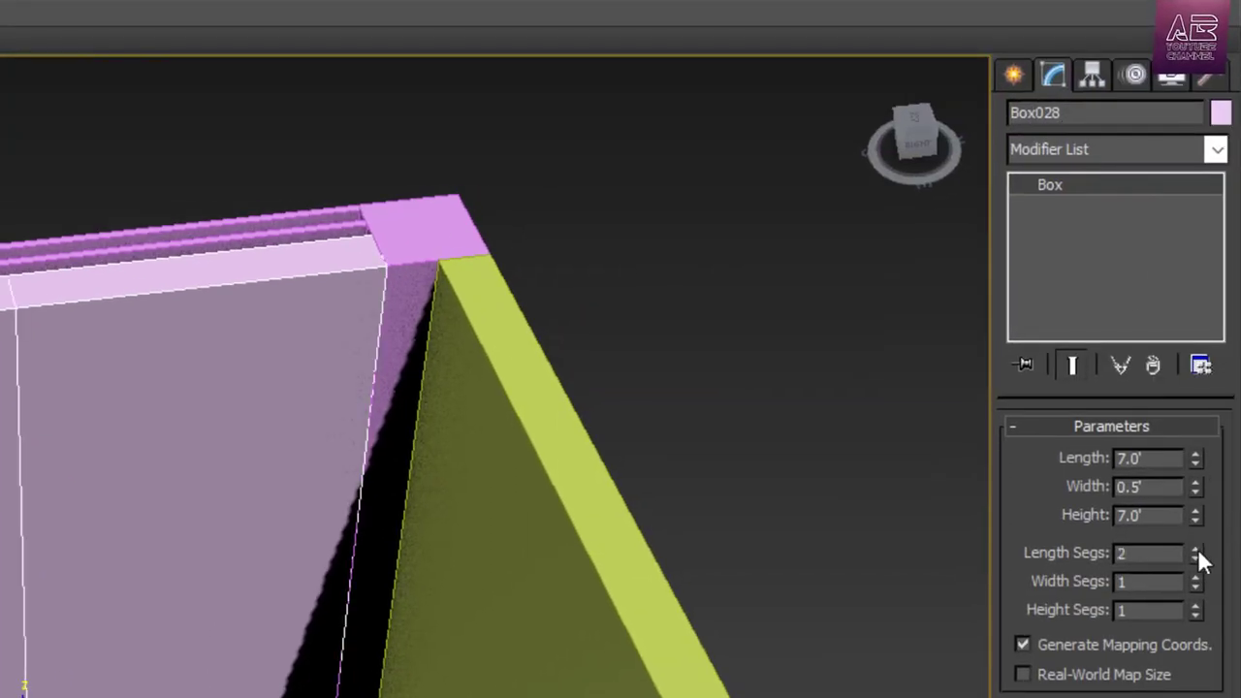
{"action": "left_click", "coordinate": [1197, 548]}
{"action": "left_click", "coordinate": [1197, 548]}
{"action": "left_click", "coordinate": [1197, 548]}
{"action": "left_click", "coordinate": [1197, 548]}
{"action": "double_click", "coordinate": [1144, 552]}
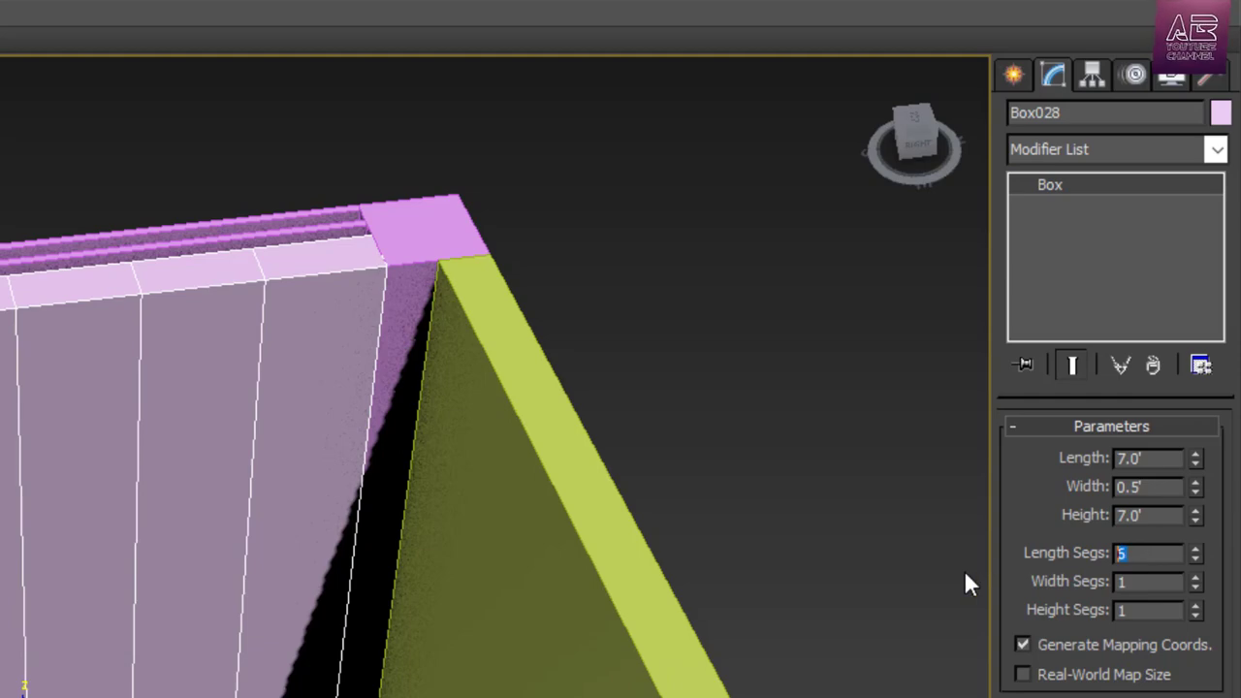
{"action": "type", "text": "20"}
{"action": "key", "text": "Return"}
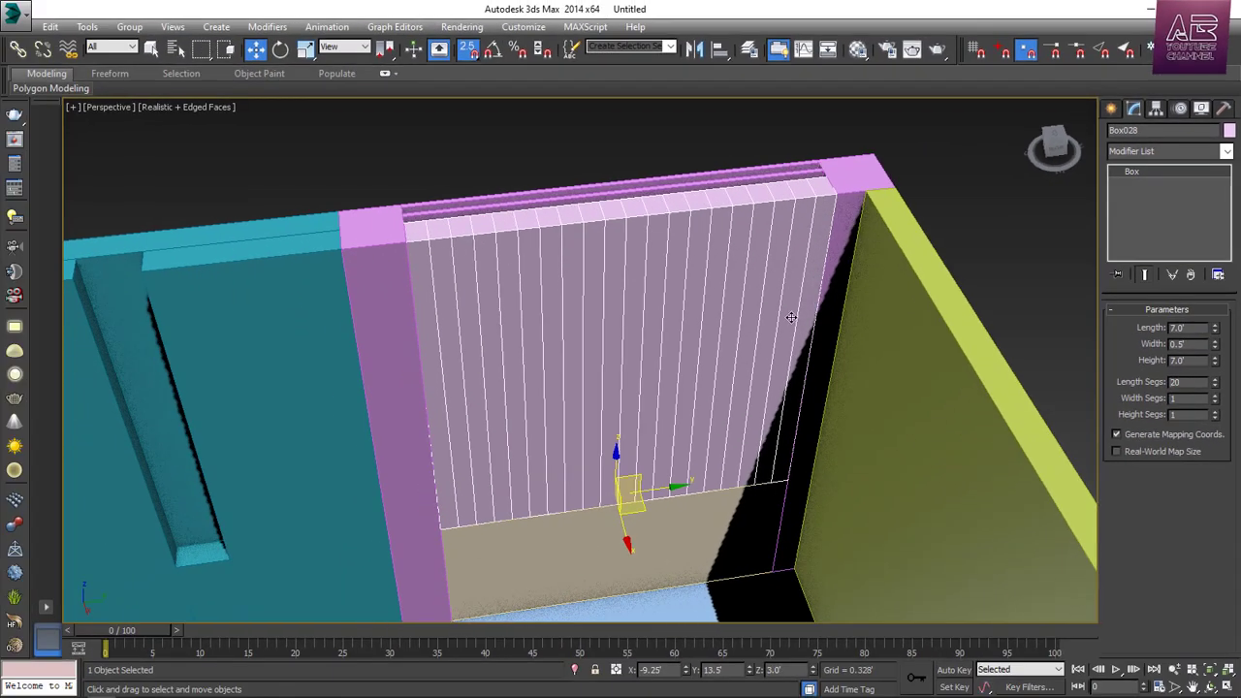
Isolate the segmented box and convert it to an editable poly
{"action": "key", "text": "shift+q"}
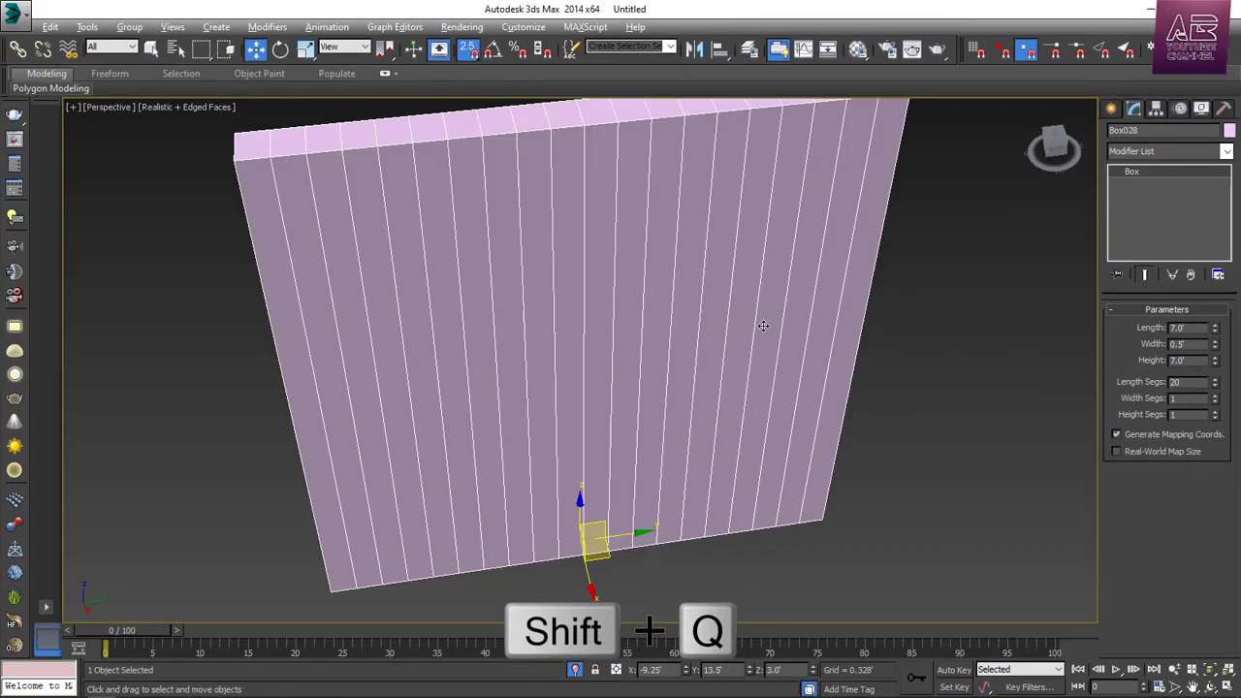
{"action": "right_click", "coordinate": [702, 271]}
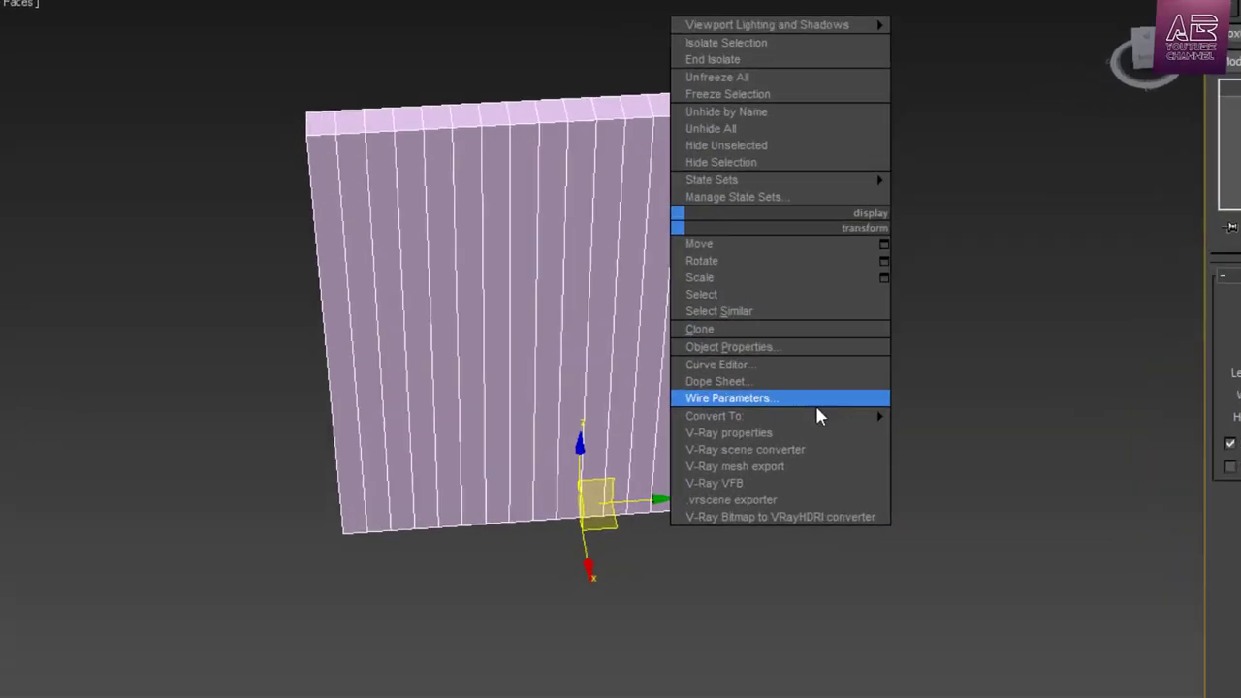
{"action": "mouse_move", "coordinate": [861, 414]}
{"action": "left_click", "coordinate": [1051, 440]}
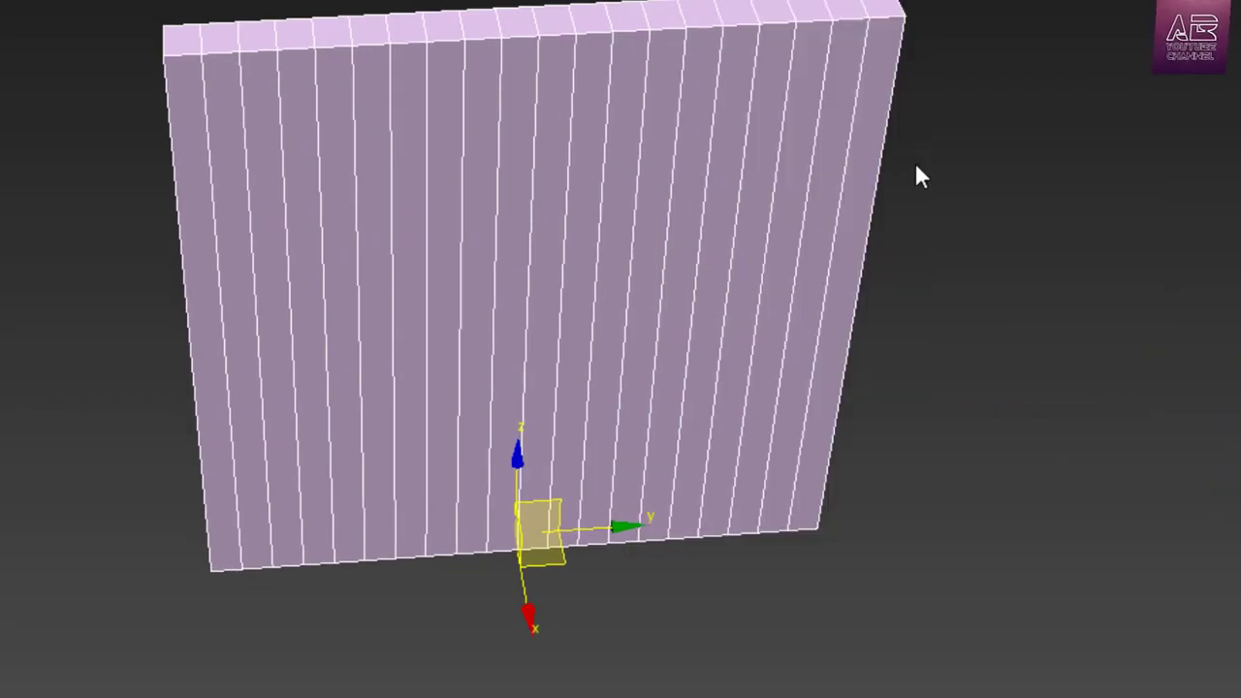
{"action": "middle_click_drag", "start_coordinate": [916, 166], "coordinate": [809, 200], "text": "alt"}
Bridge the end strip polygon on one face with the second strip on the opposite face to cut a slanted opening
{"action": "left_click", "coordinate": [1140, 301]}
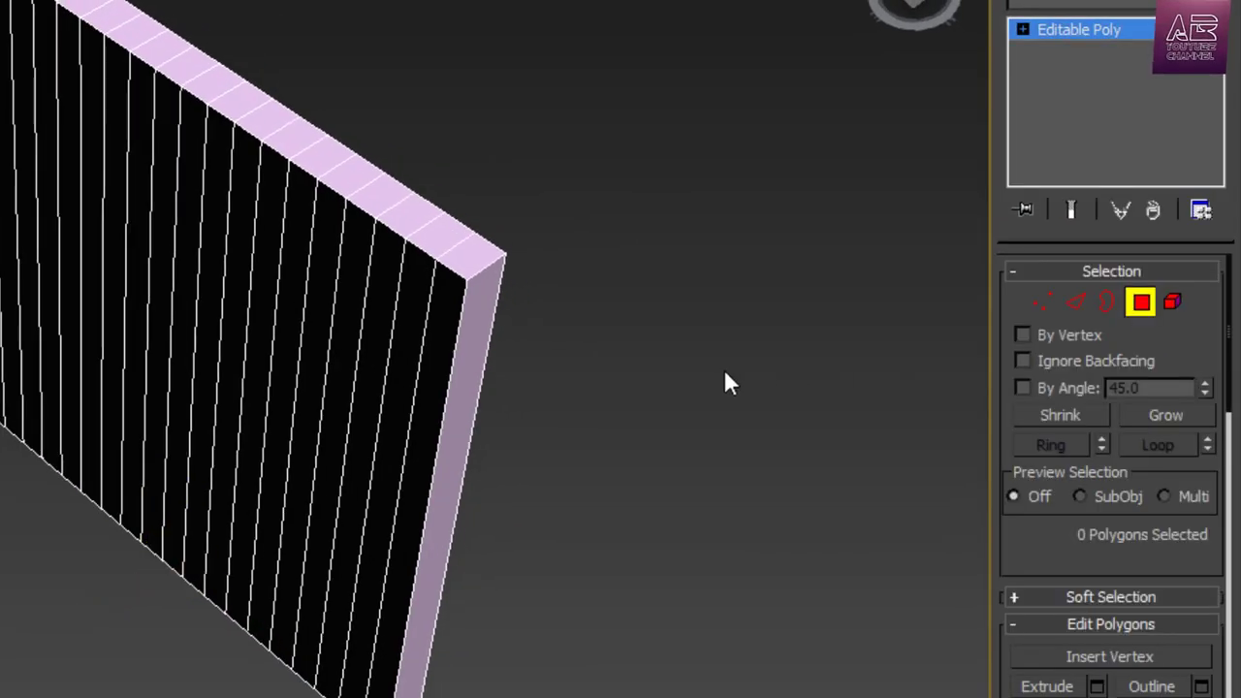
{"action": "middle_click_drag", "start_coordinate": [727, 382], "coordinate": [542, 390], "text": "alt"}
{"action": "left_click", "coordinate": [299, 307]}
{"action": "middle_click_drag", "start_coordinate": [650, 360], "coordinate": [551, 342], "text": "alt"}
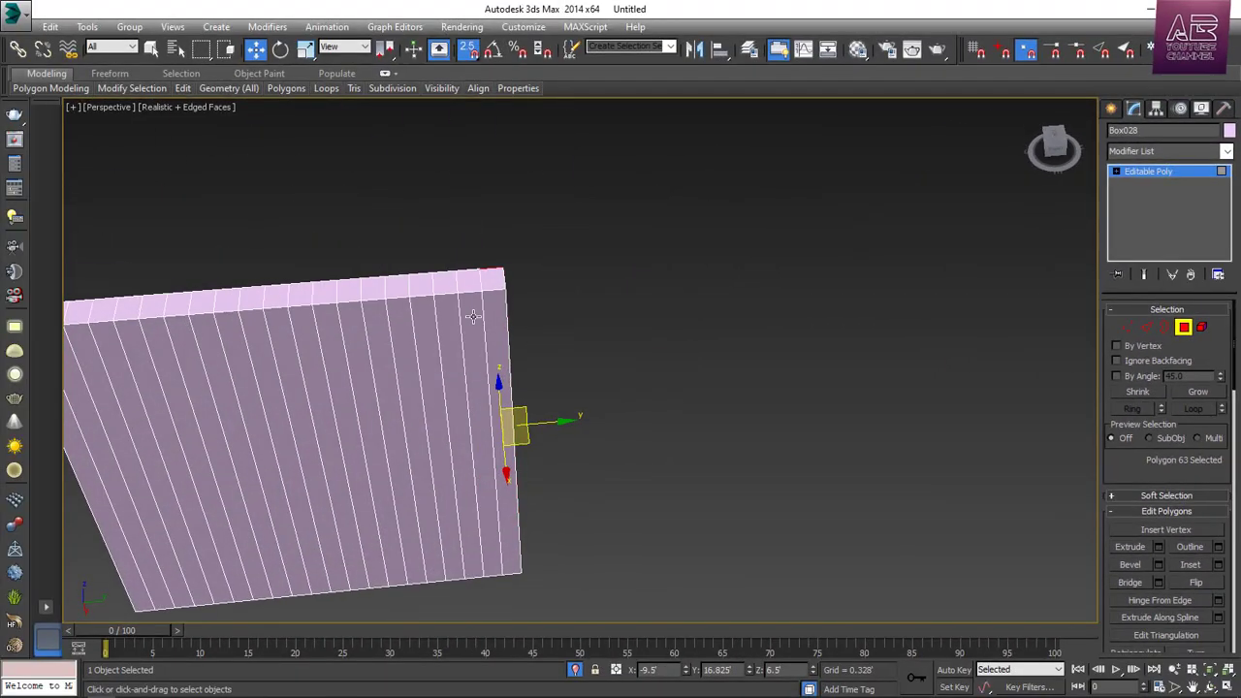
{"action": "left_click", "coordinate": [472, 316], "text": "ctrl"}
{"action": "scroll", "coordinate": [458, 423], "scroll_direction": "up", "scroll_amount": 5}
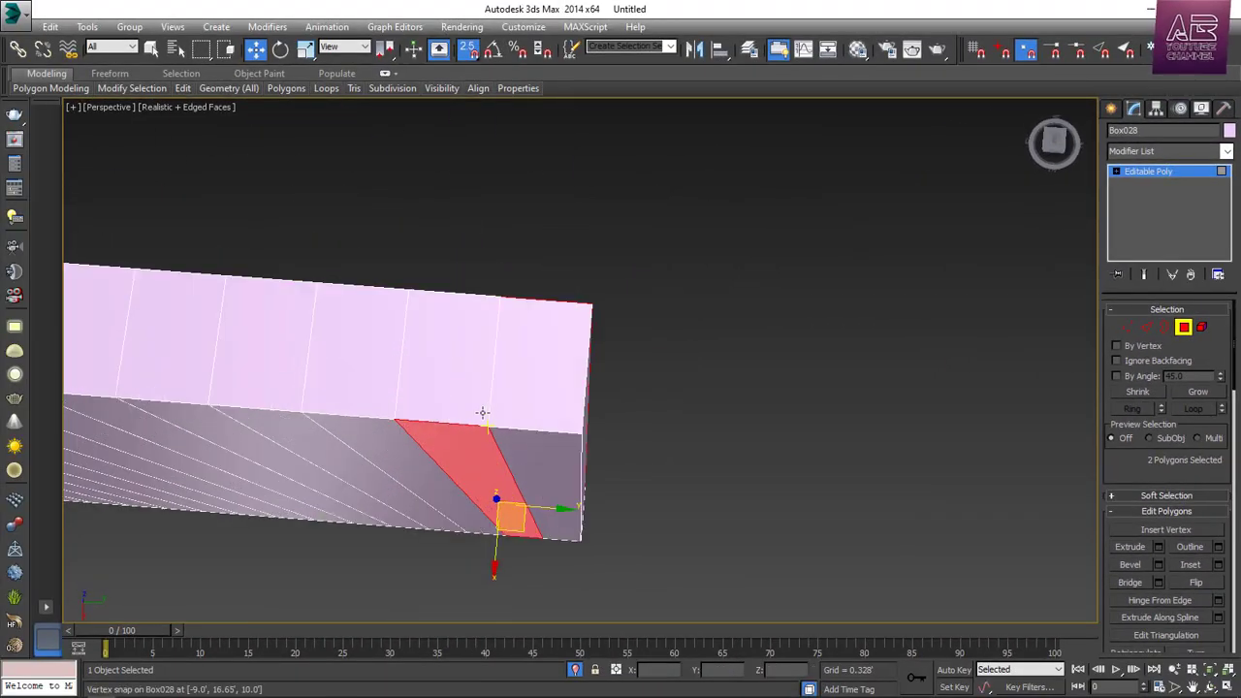
{"action": "middle_click_drag", "start_coordinate": [479, 381], "coordinate": [541, 350], "text": "alt"}
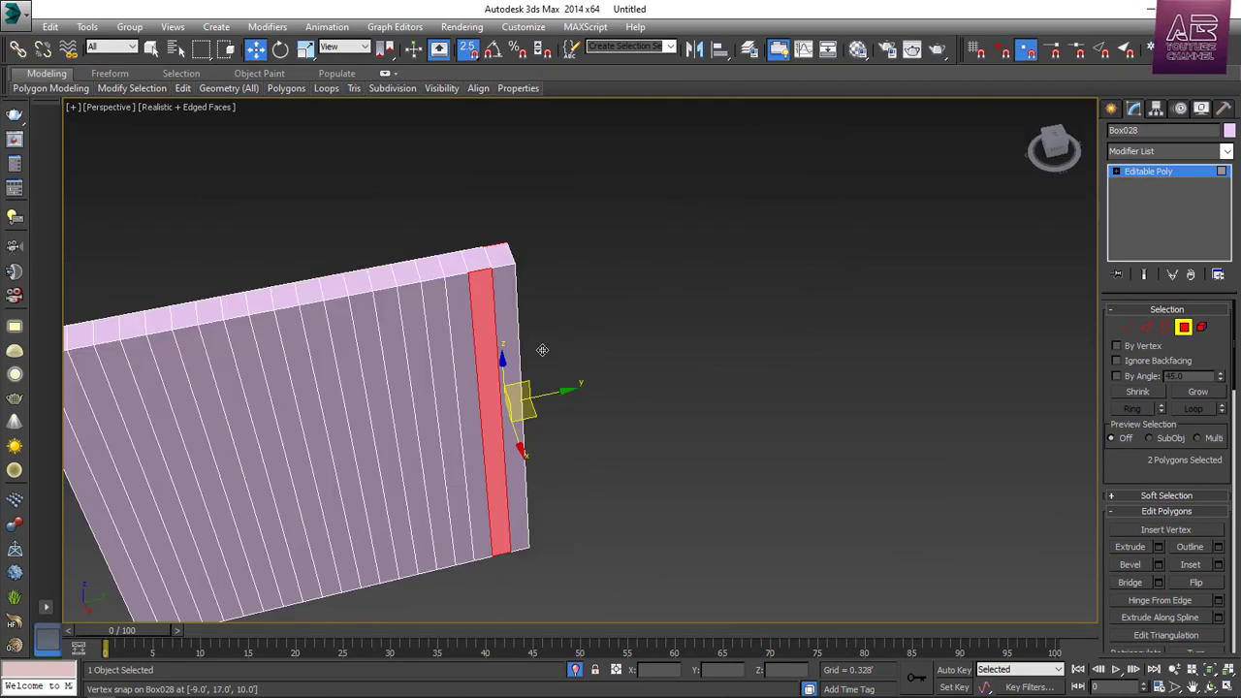
{"action": "left_click", "coordinate": [1132, 582]}
{"action": "middle_click_drag", "start_coordinate": [687, 410], "coordinate": [692, 337], "text": "alt"}
Bridge the remaining alternate strips in the same offset front-and-back pairs to cut slanted openings along the whole panel
{"action": "key", "text": "ctrl+z"}
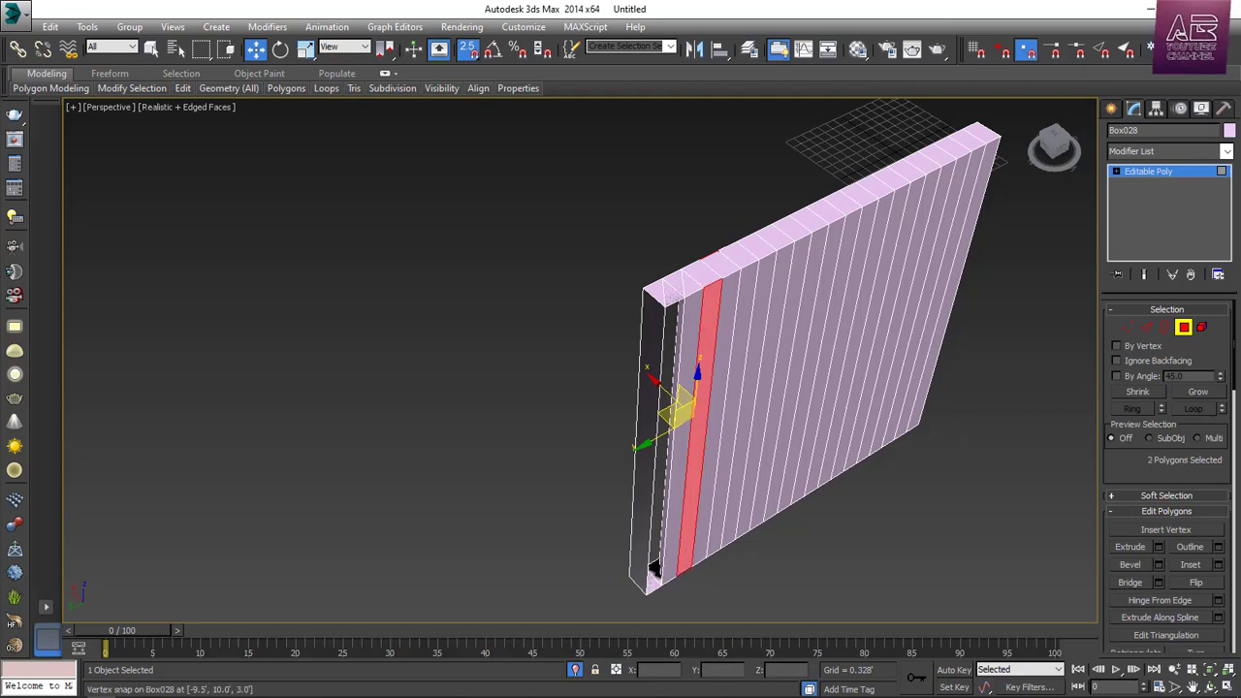
{"action": "left_click", "coordinate": [1141, 583]}
{"action": "middle_click_drag", "start_coordinate": [740, 355], "coordinate": [841, 409], "text": "alt"}
{"action": "left_click", "coordinate": [719, 365], "text": "shift"}
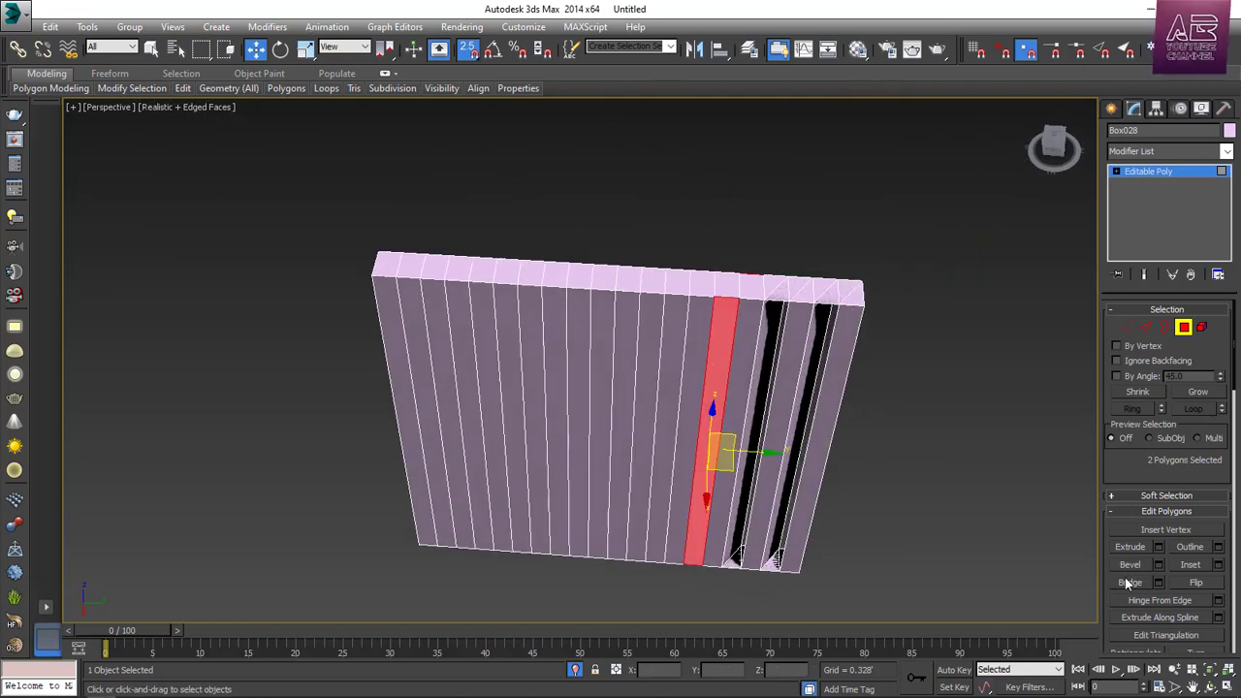
{"action": "left_click", "coordinate": [679, 344]}
{"action": "middle_click_drag", "start_coordinate": [748, 359], "coordinate": [654, 330], "text": "alt"}
{"action": "left_click", "coordinate": [680, 327], "text": "ctrl"}
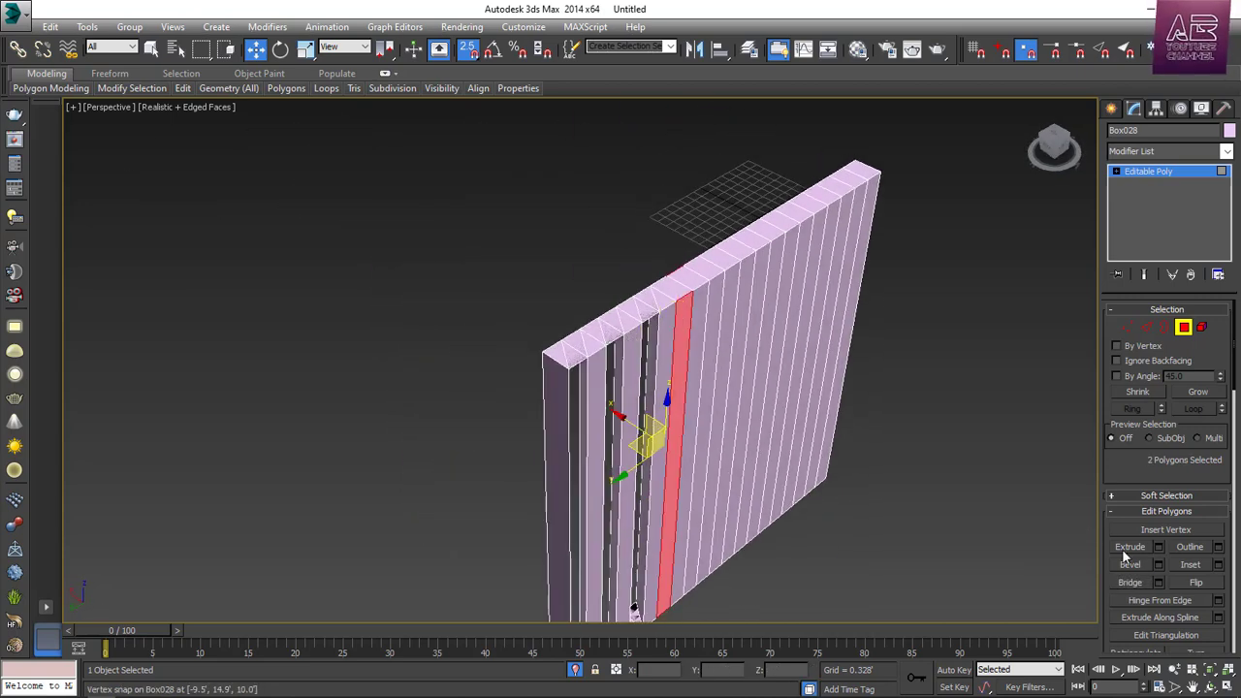
{"action": "left_click", "coordinate": [1134, 581]}
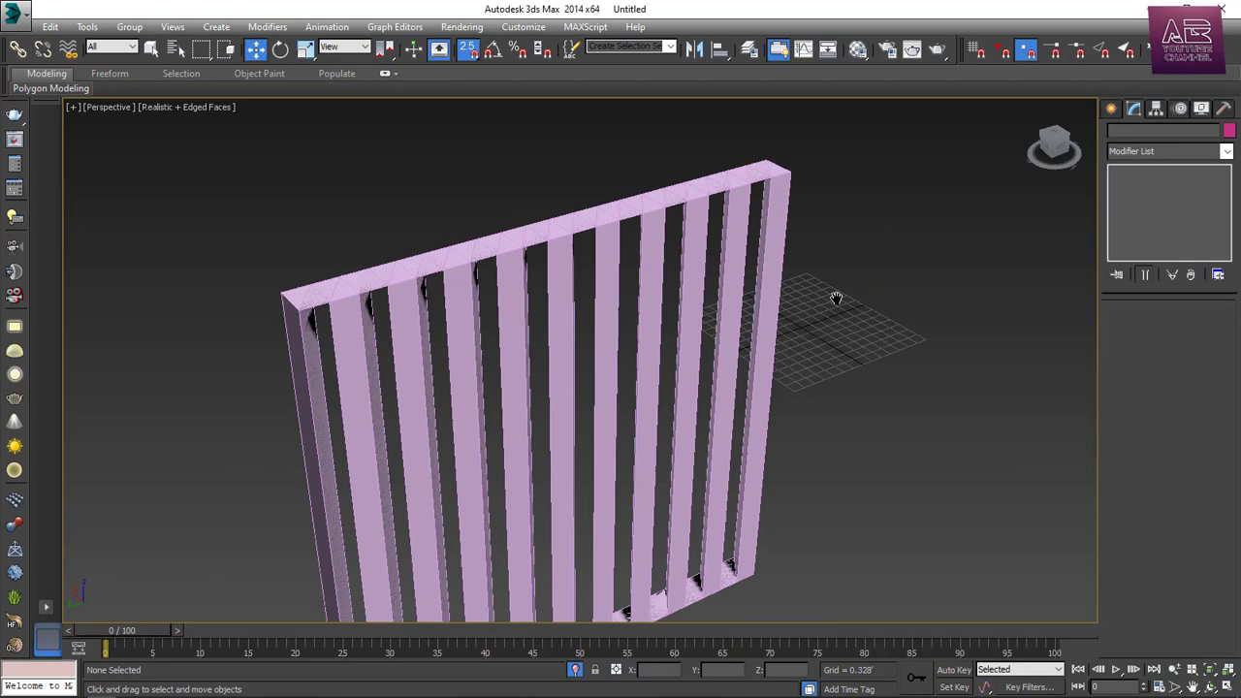
{"action": "scroll", "coordinate": [836, 297], "scroll_direction": "down", "scroll_amount": 3}
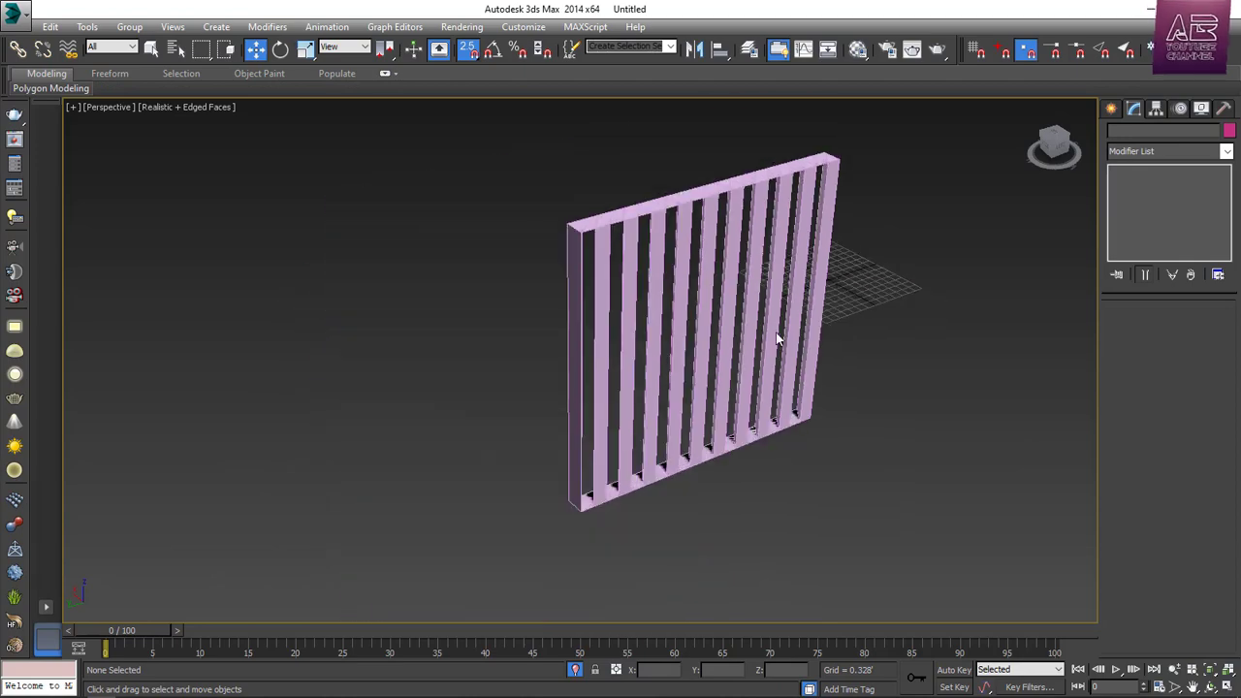
{"action": "middle_click_drag", "start_coordinate": [778, 338], "coordinate": [783, 529], "text": "alt"}
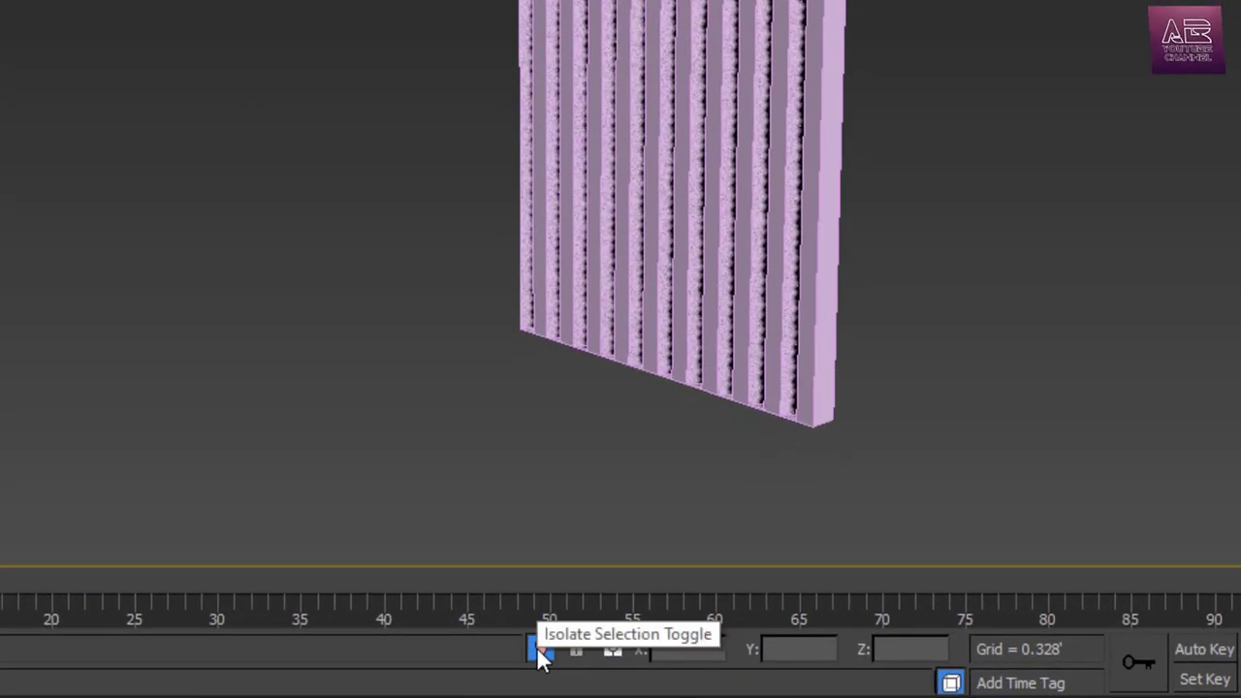
Exit isolation of the slatted panel so the whole building is shown again
{"action": "left_click", "coordinate": [540, 648]}
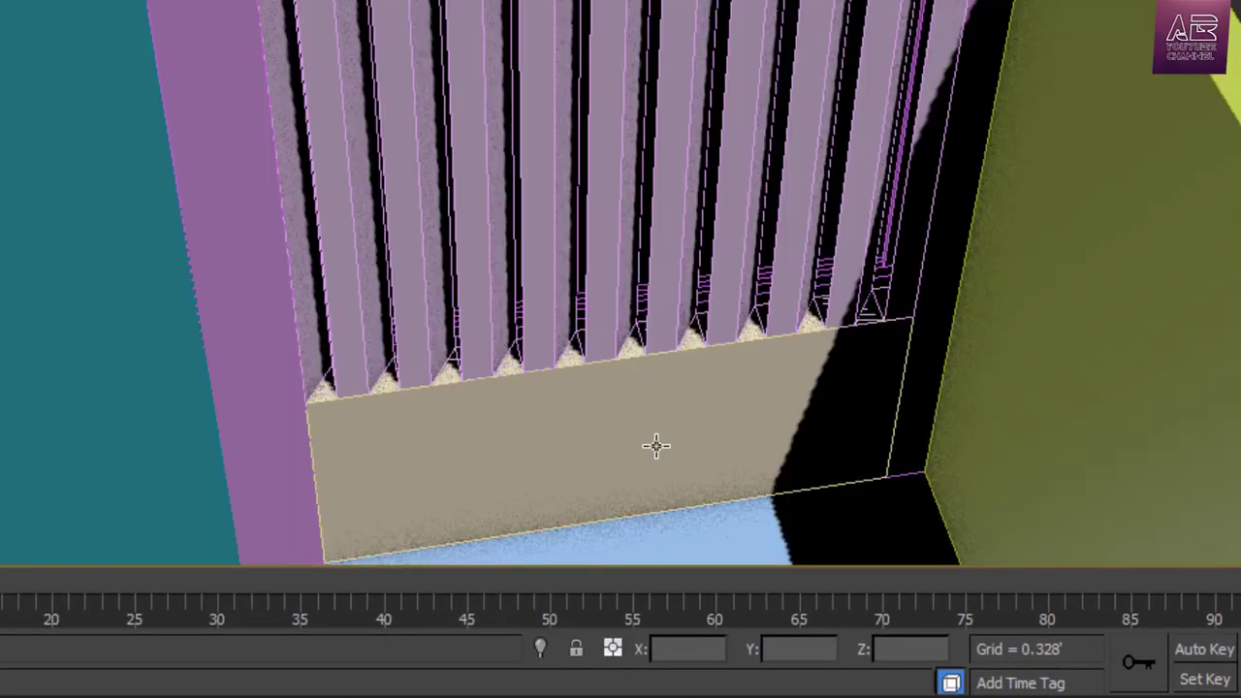
{"action": "middle_click_drag", "start_coordinate": [859, 231], "coordinate": [926, 0]}
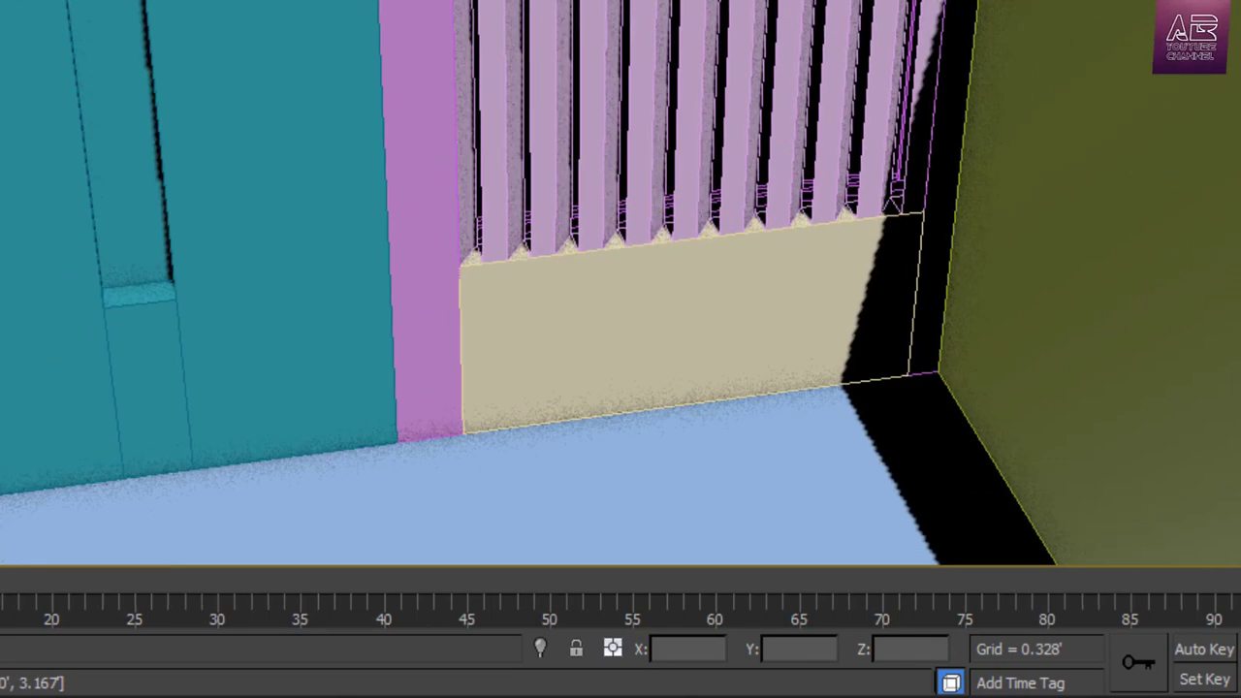
{"action": "middle_click_drag", "start_coordinate": [784, 283], "coordinate": [747, 369]}
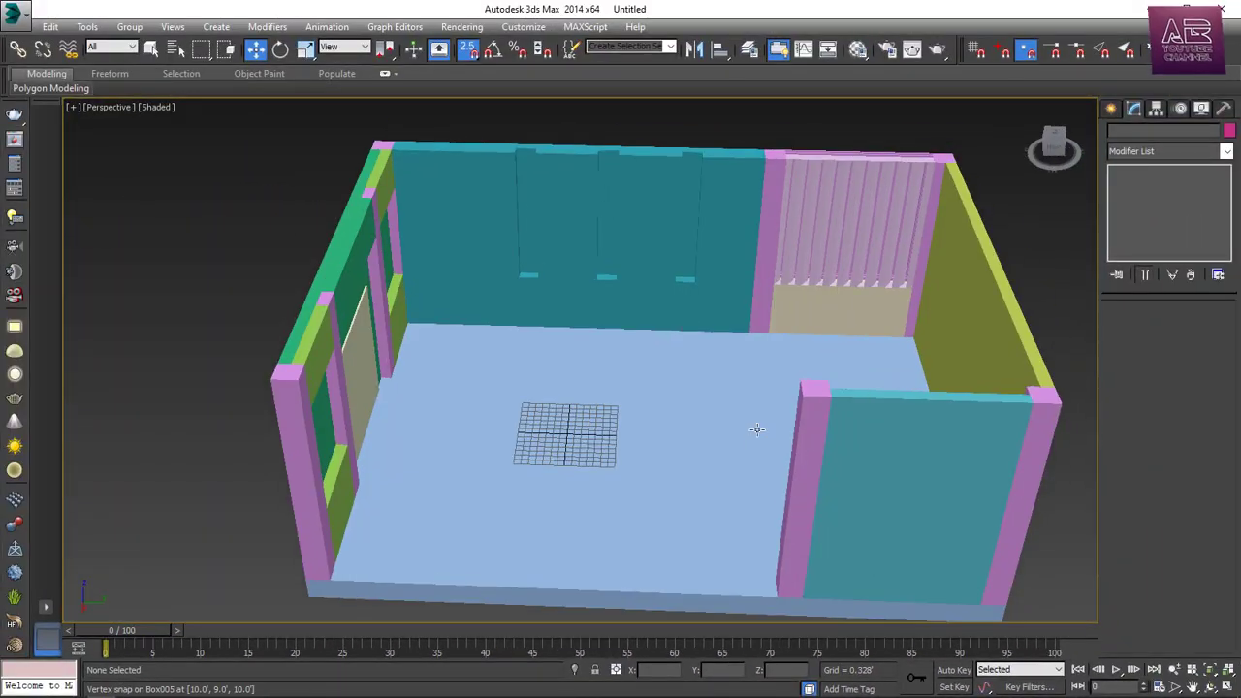
{"action": "scroll", "coordinate": [767, 435], "scroll_direction": "up", "scroll_amount": 3}
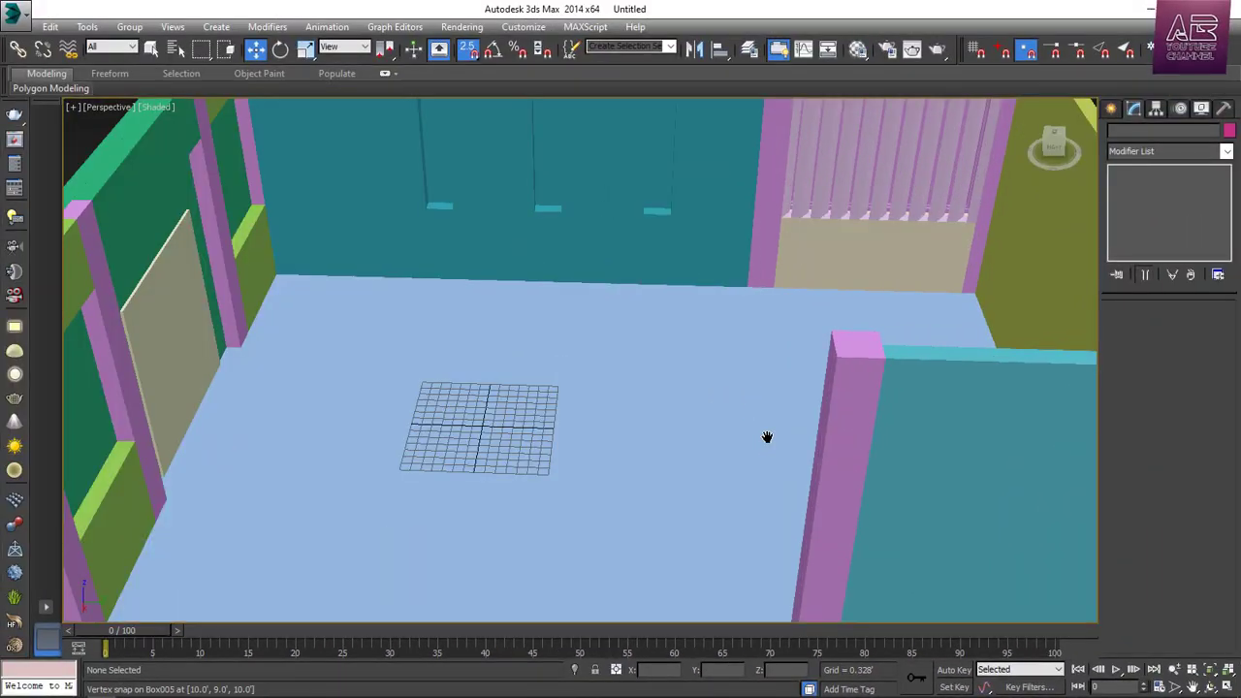
{"action": "middle_click_drag", "start_coordinate": [767, 435], "coordinate": [803, 378]}
{"action": "scroll", "coordinate": [804, 379], "scroll_direction": "down", "scroll_amount": 3}
Copy the fixed window from the slatted screen bay into the room as a separate window
{"action": "left_click", "coordinate": [1110, 108]}
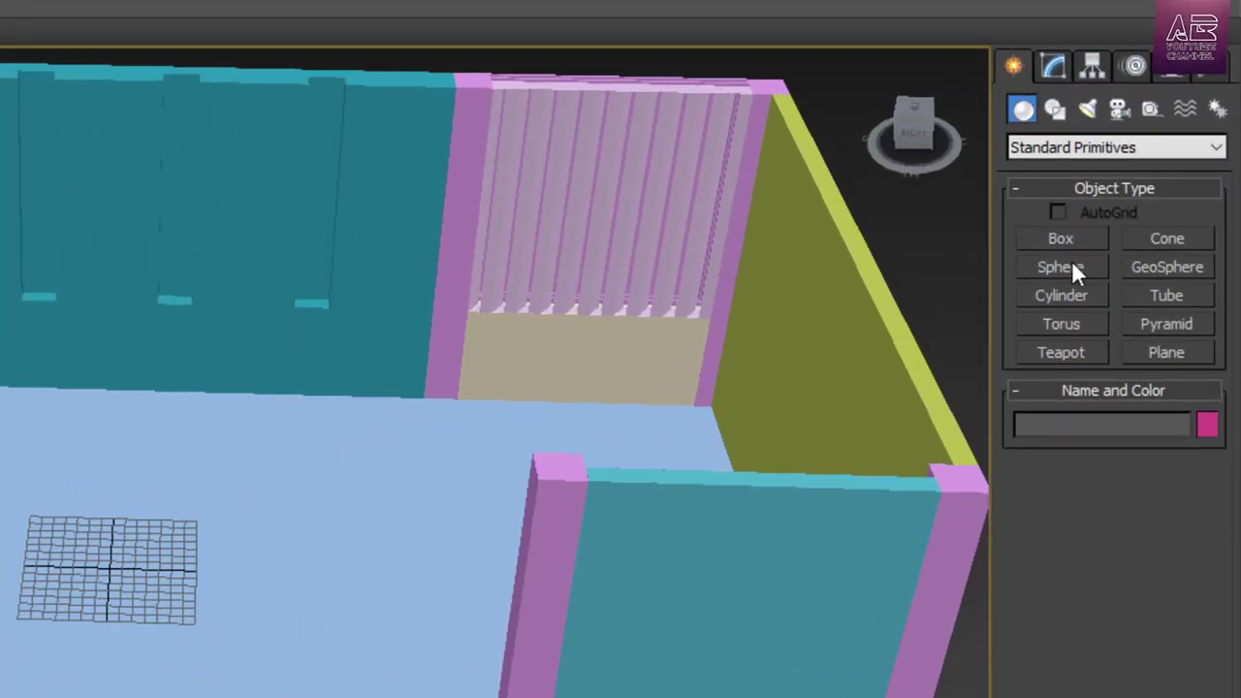
{"action": "left_click", "coordinate": [1115, 148]}
{"action": "left_click", "coordinate": [1038, 311]}
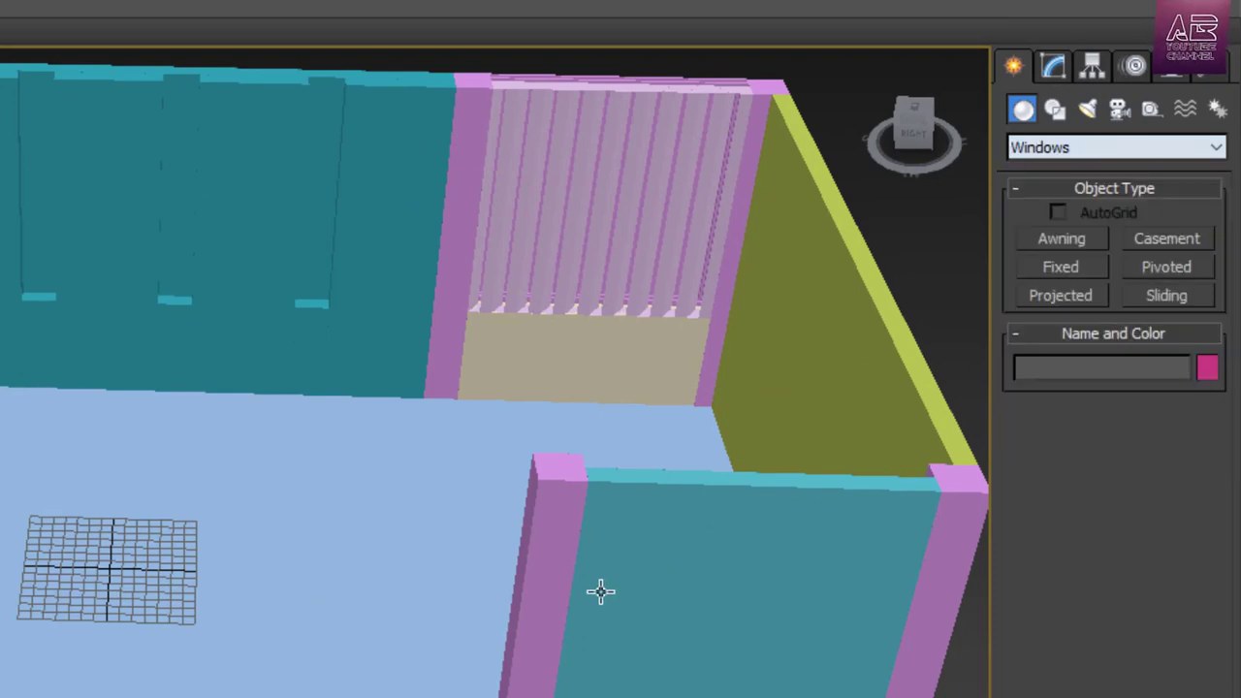
{"action": "middle_click_drag", "start_coordinate": [601, 591], "coordinate": [286, 497]}
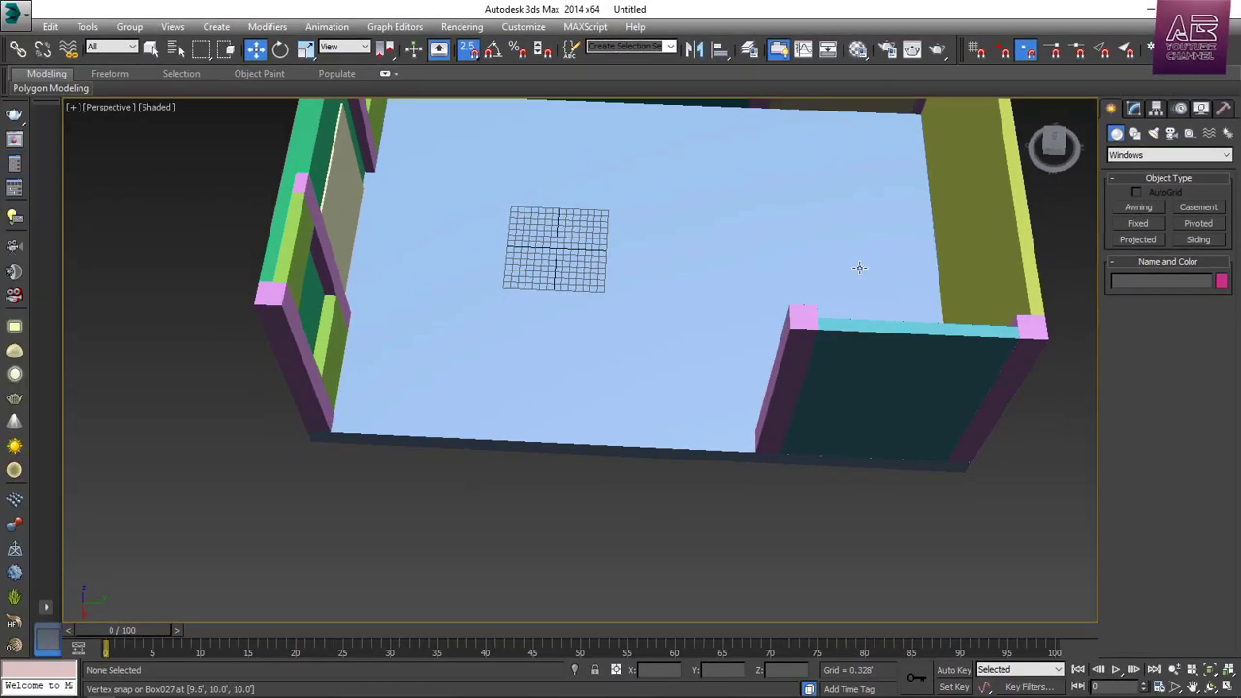
{"action": "middle_click_drag", "start_coordinate": [572, 341], "coordinate": [245, 593]}
{"action": "middle_click_drag", "start_coordinate": [672, 408], "coordinate": [539, 459], "text": "alt"}
{"action": "left_click", "coordinate": [567, 382]}
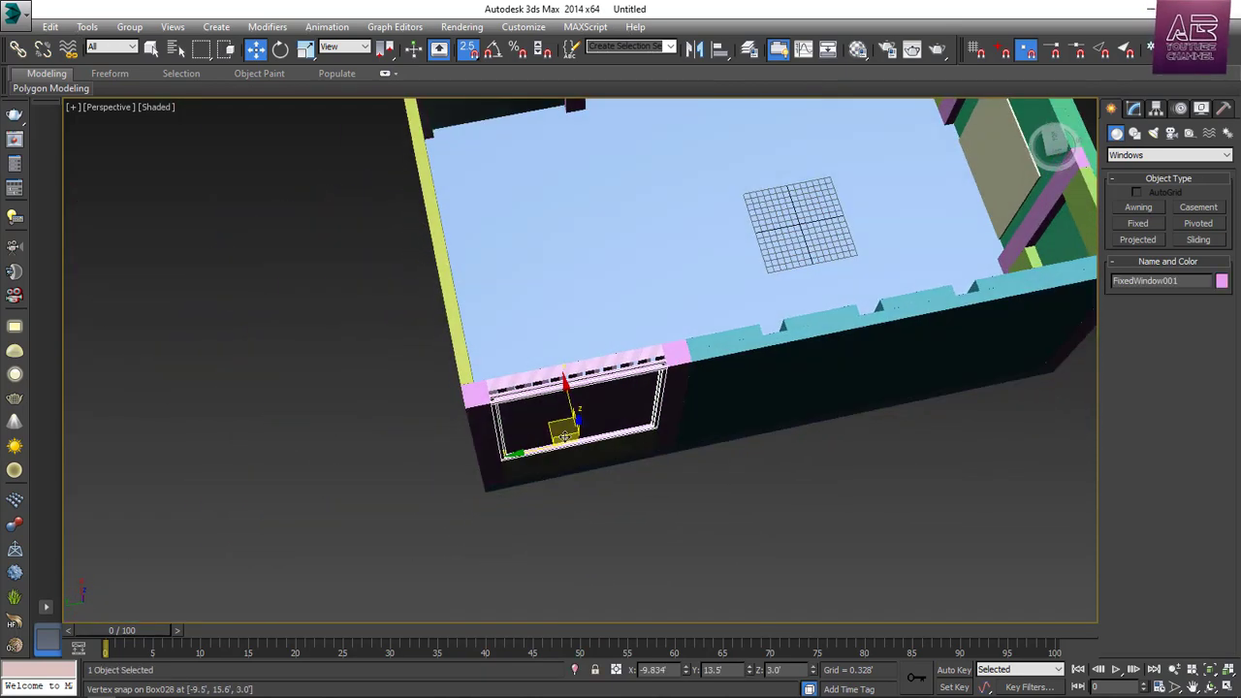
{"action": "scroll", "coordinate": [577, 409], "scroll_direction": "down", "scroll_amount": 2}
{"action": "left_click_drag", "start_coordinate": [577, 409], "coordinate": [655, 144], "text": "shift"}
{"action": "left_click", "coordinate": [610, 421]}
Set the copied fixed window's width to 5'
{"action": "middle_click_drag", "start_coordinate": [609, 421], "coordinate": [562, 542], "text": "alt"}
{"action": "scroll", "coordinate": [631, 325], "scroll_direction": "up", "scroll_amount": 3}
{"action": "mouse_move", "coordinate": [631, 325]}
{"action": "middle_mouse_down", "text": "alt"}
{"action": "mouse_move", "coordinate": [654, 356]}
{"action": "mouse_move", "coordinate": [641, 343]}
{"action": "middle_mouse_up", "text": "alt"}
{"action": "scroll", "coordinate": [616, 312], "scroll_direction": "up", "scroll_amount": 3}
{"action": "left_click", "coordinate": [1133, 108]}
{"action": "left_click_drag", "start_coordinate": [1195, 346], "coordinate": [1121, 348]}
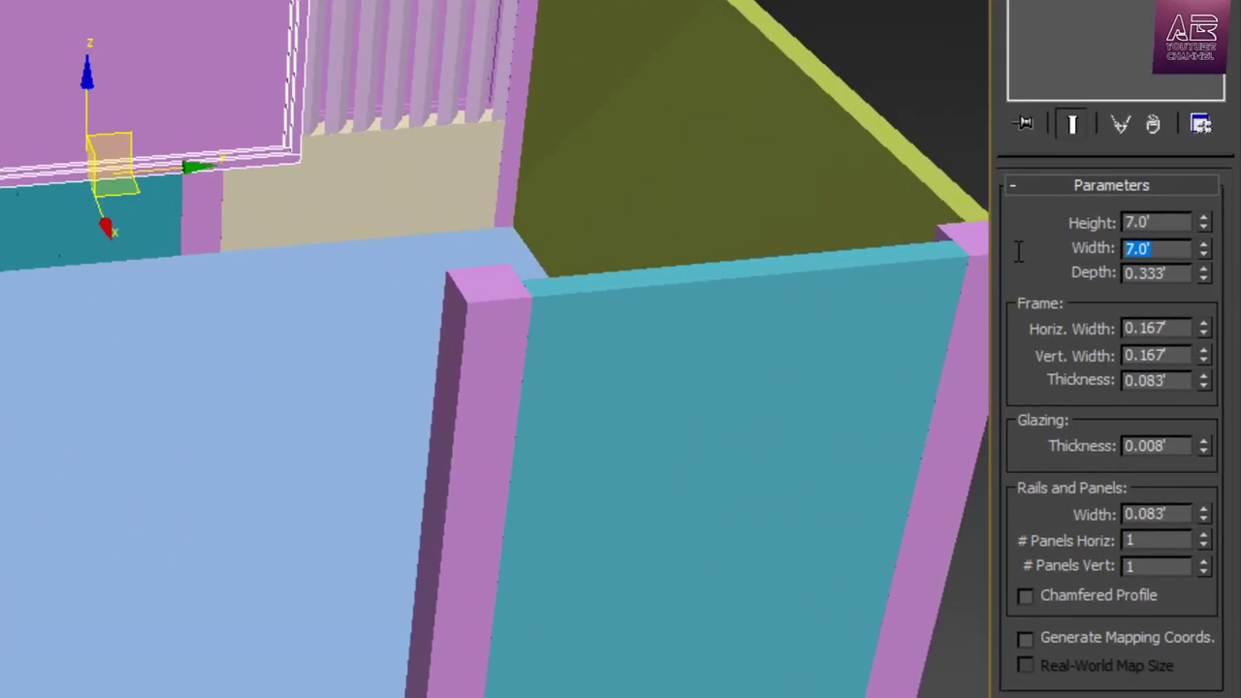
{"action": "type", "text": "5"}
{"action": "key", "text": "Return"}
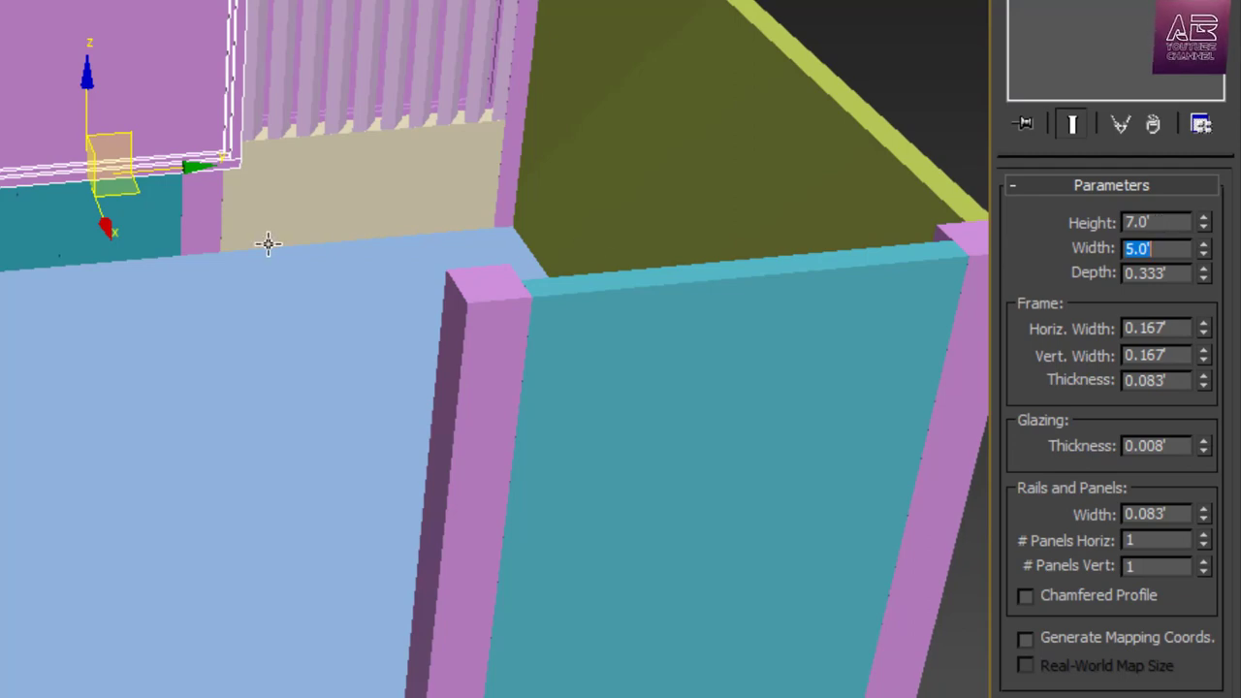
Move the 5' window by its lower corner onto the base of the corner column at the slab's open side
{"action": "middle_click_drag", "start_coordinate": [467, 269], "coordinate": [733, 192], "text": "alt"}
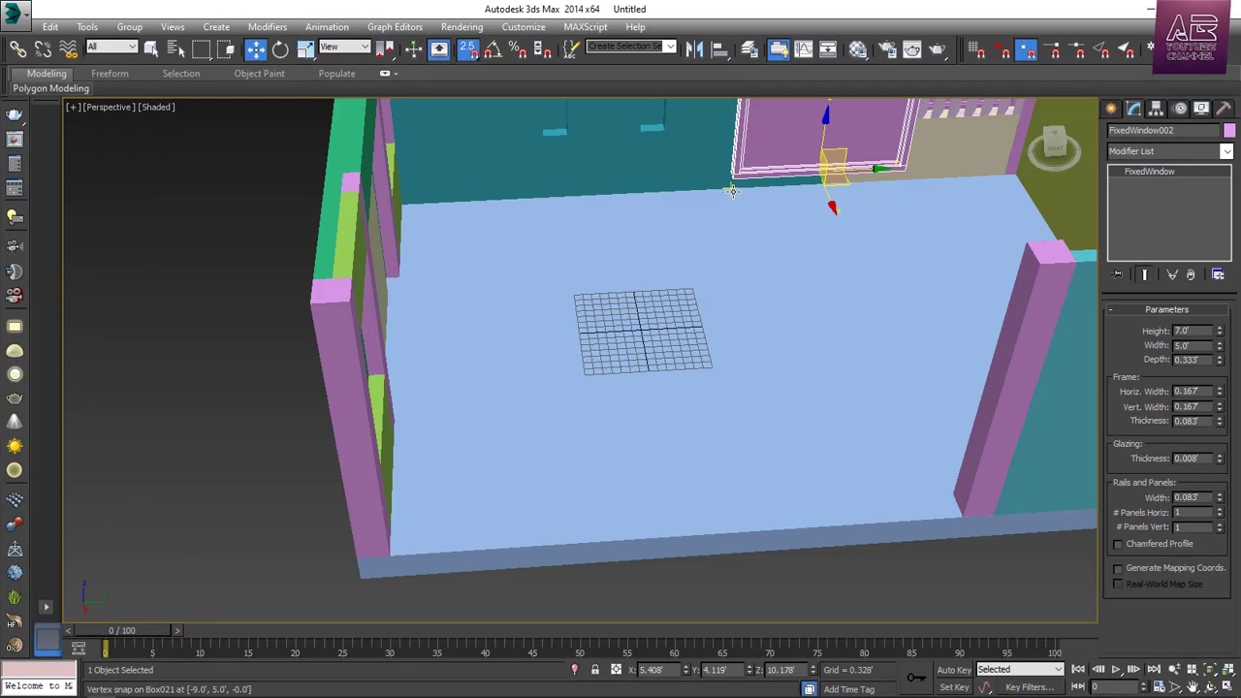
{"action": "left_click_drag", "start_coordinate": [733, 186], "coordinate": [392, 556]}
{"action": "middle_click_drag", "start_coordinate": [569, 591], "coordinate": [323, 462], "text": "alt"}
{"action": "left_click", "coordinate": [568, 607]}
{"action": "scroll", "coordinate": [758, 386], "scroll_direction": "down", "scroll_amount": 2}
Copy the 5' window across the open side so that it sits against the column at the opposite end
{"action": "left_click", "coordinate": [361, 450]}
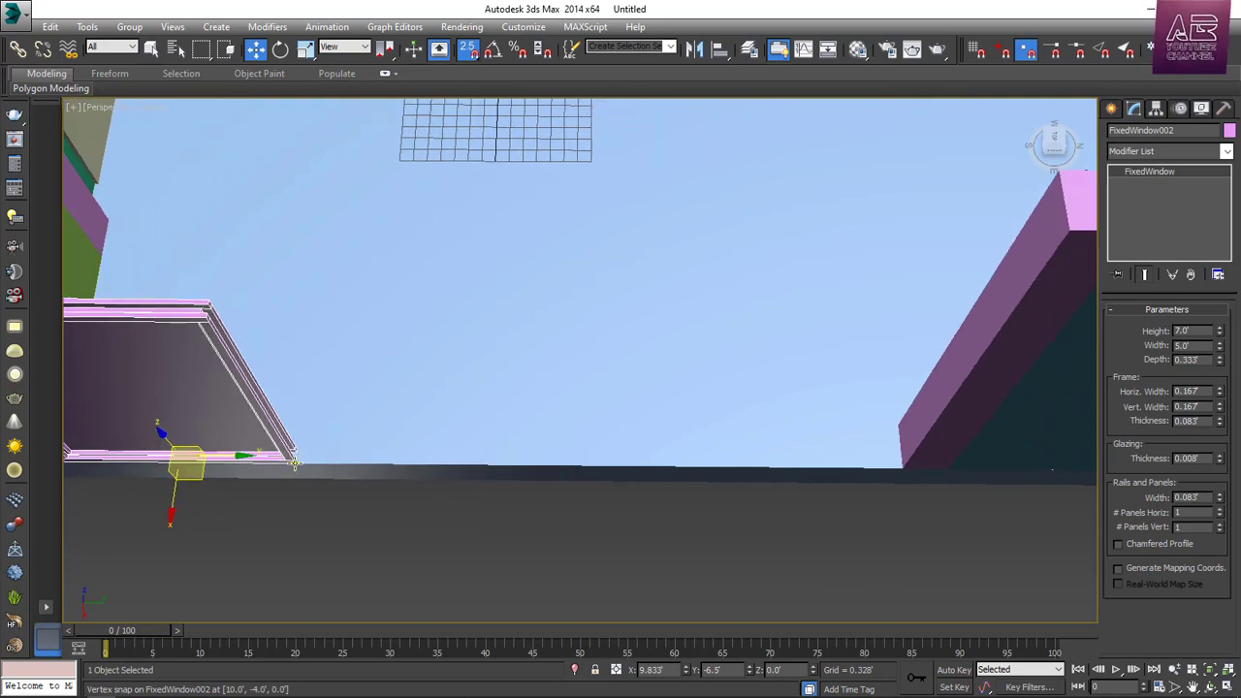
{"action": "mouse_move", "coordinate": [296, 462]}
{"action": "left_mouse_down", "text": "shift"}
{"action": "mouse_move", "coordinate": [797, 445]}
{"action": "mouse_move", "coordinate": [900, 468]}
{"action": "left_mouse_up", "text": "shift"}
{"action": "left_click", "coordinate": [623, 422]}
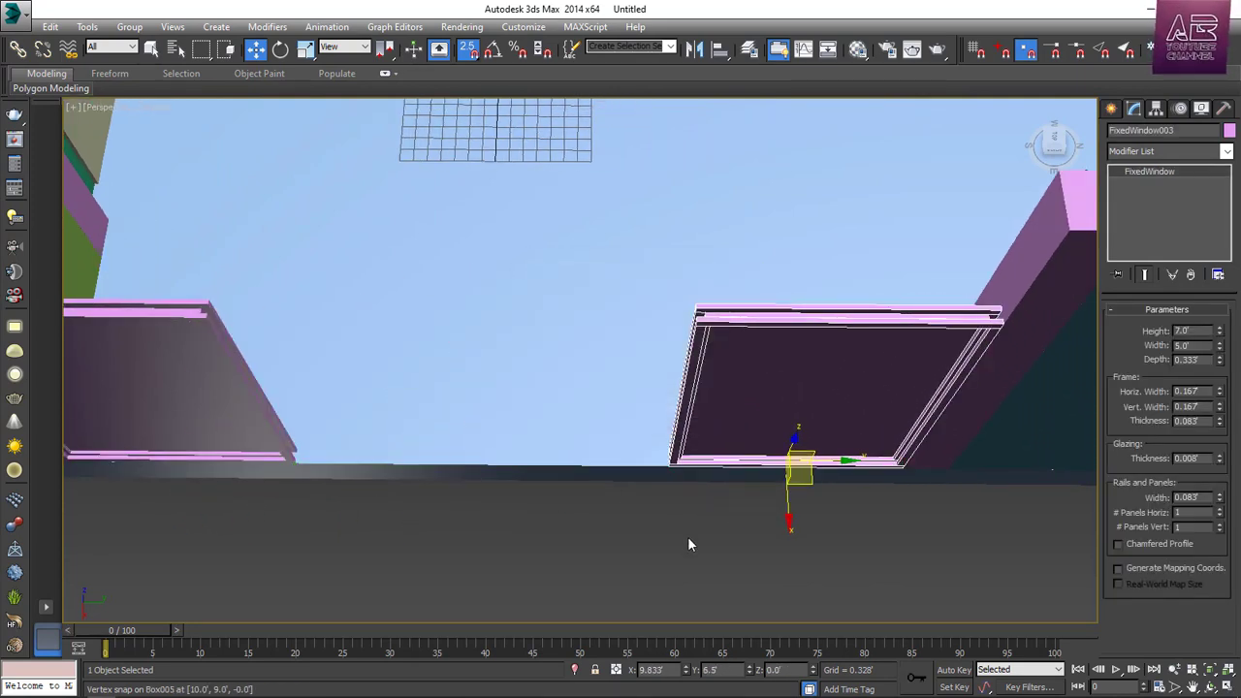
{"action": "left_click", "coordinate": [687, 538]}
{"action": "scroll", "coordinate": [683, 524], "scroll_direction": "down", "scroll_amount": 5}
{"action": "mouse_move", "coordinate": [678, 504]}
{"action": "middle_mouse_down", "text": "alt"}
{"action": "mouse_move", "coordinate": [657, 377]}
{"action": "mouse_move", "coordinate": [621, 443]}
{"action": "mouse_move", "coordinate": [659, 441]}
{"action": "middle_mouse_up", "text": "alt"}
{"action": "scroll", "coordinate": [662, 379], "scroll_direction": "up", "scroll_amount": 3}
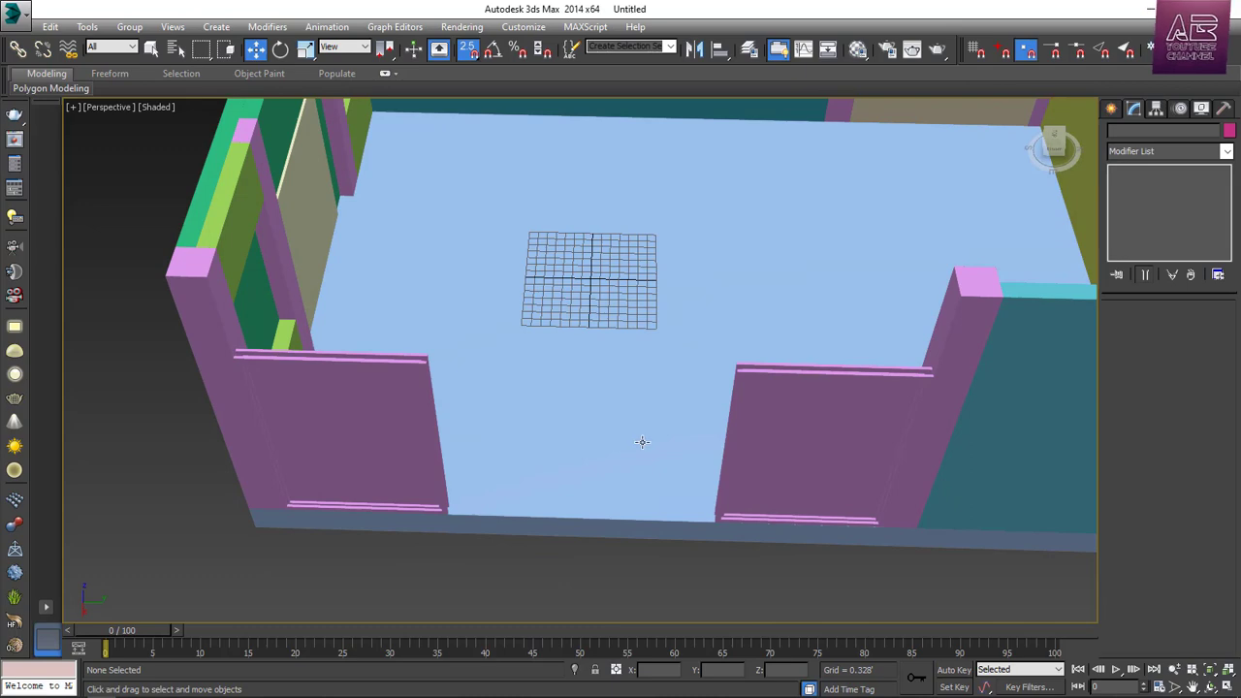
Create a sliding door 8' wide, 0.333' deep and 7' high in the gap between the two 5' windows
{"action": "left_click", "coordinate": [1112, 108]}
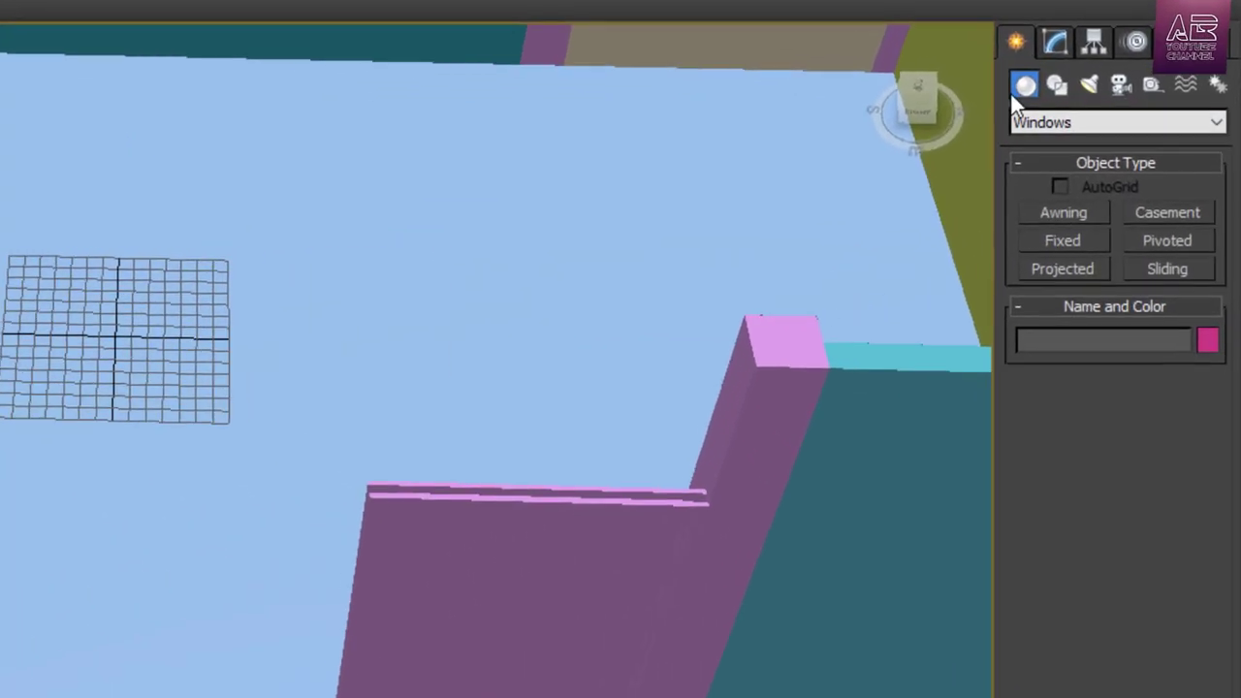
{"action": "left_click", "coordinate": [1149, 157]}
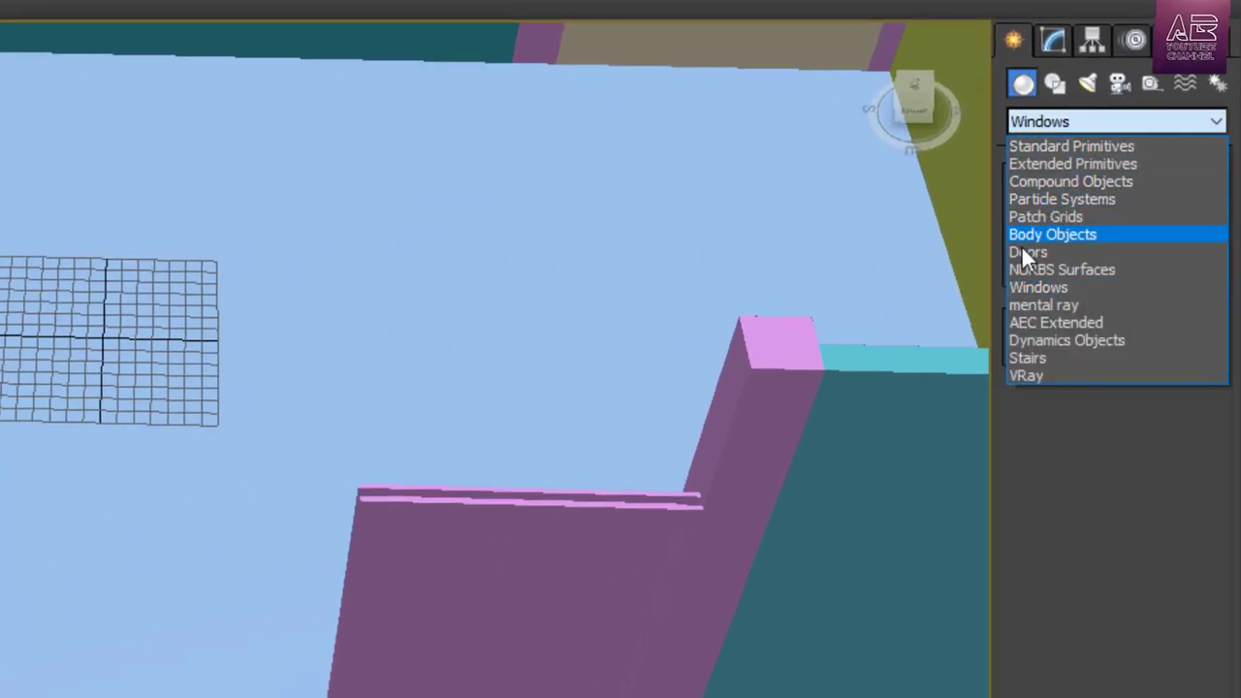
{"action": "left_click", "coordinate": [1024, 248]}
{"action": "left_click", "coordinate": [1171, 212]}
{"action": "middle_click_drag", "start_coordinate": [82, 597], "coordinate": [91, 537]}
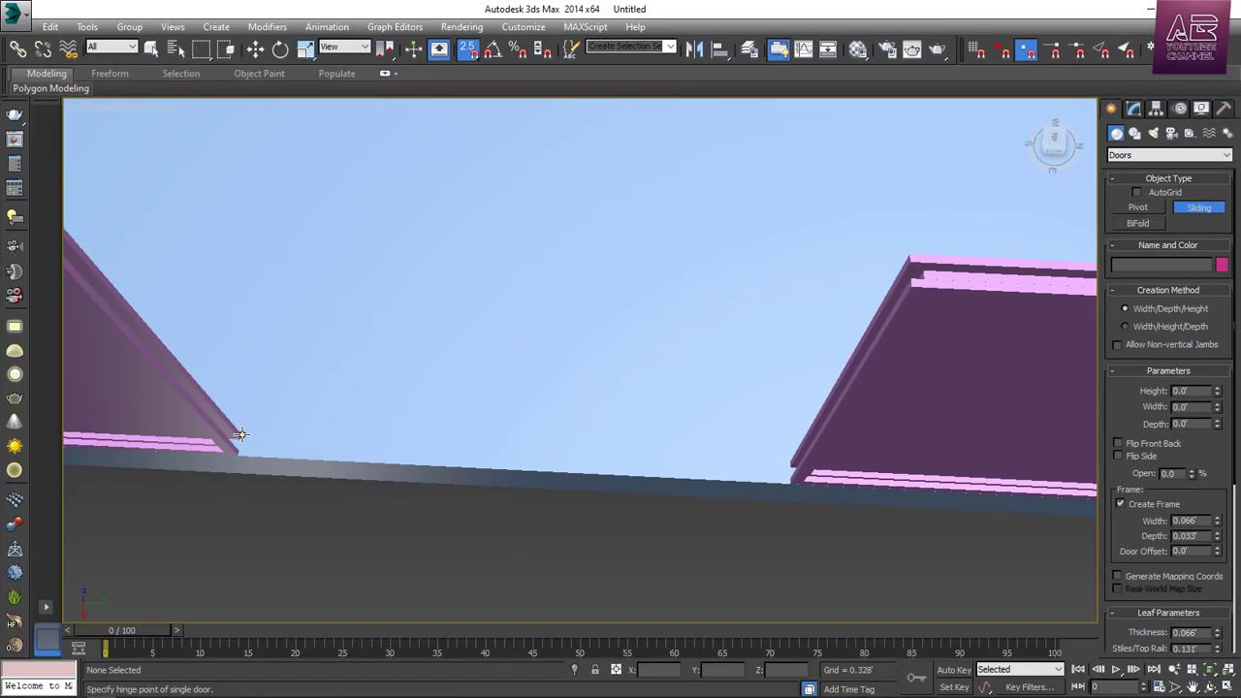
{"action": "left_click_drag", "start_coordinate": [241, 435], "coordinate": [782, 457]}
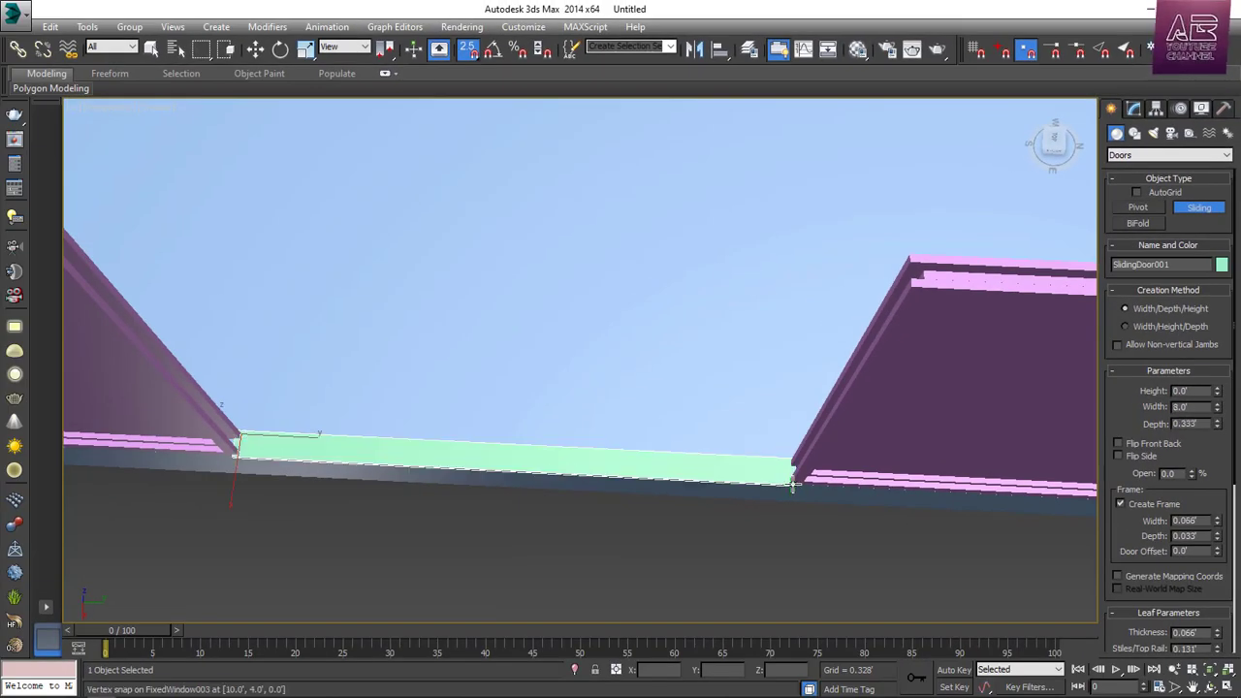
{"action": "left_click", "coordinate": [792, 479]}
{"action": "left_click", "coordinate": [909, 288]}
{"action": "scroll", "coordinate": [789, 316], "scroll_direction": "down", "scroll_amount": 5}
{"action": "middle_click_drag", "start_coordinate": [789, 316], "coordinate": [790, 275], "text": "alt"}
{"action": "scroll", "coordinate": [781, 285], "scroll_direction": "up", "scroll_amount": 4}
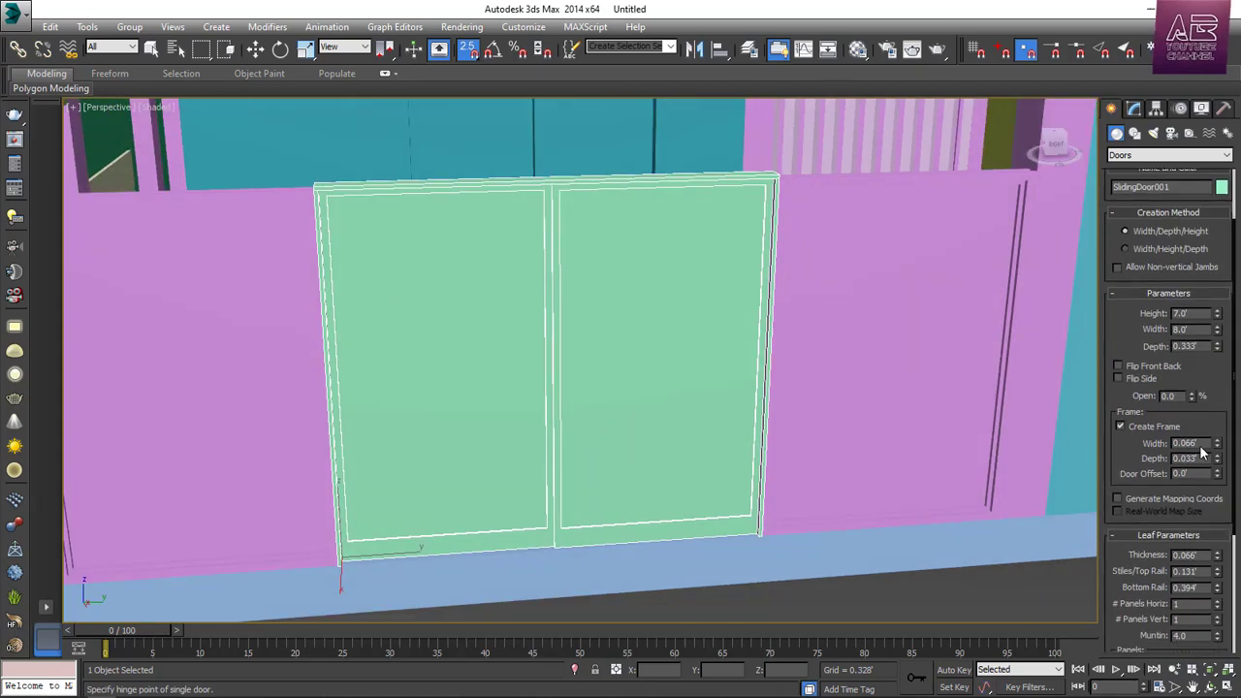
Set the sliding door's frame width and depth to 0.167' and its door offset to 0.083'
{"action": "double_click", "coordinate": [1184, 456]}
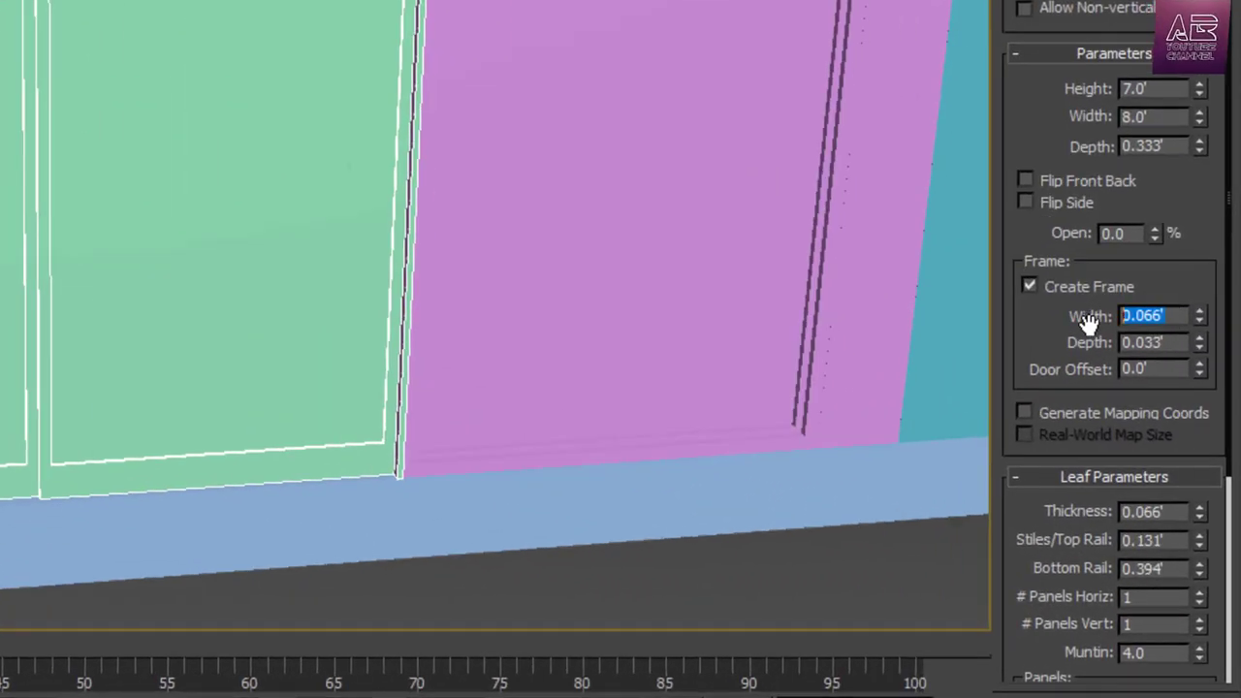
{"action": "type", "text": "2"}
{"action": "key", "text": "Tab"}
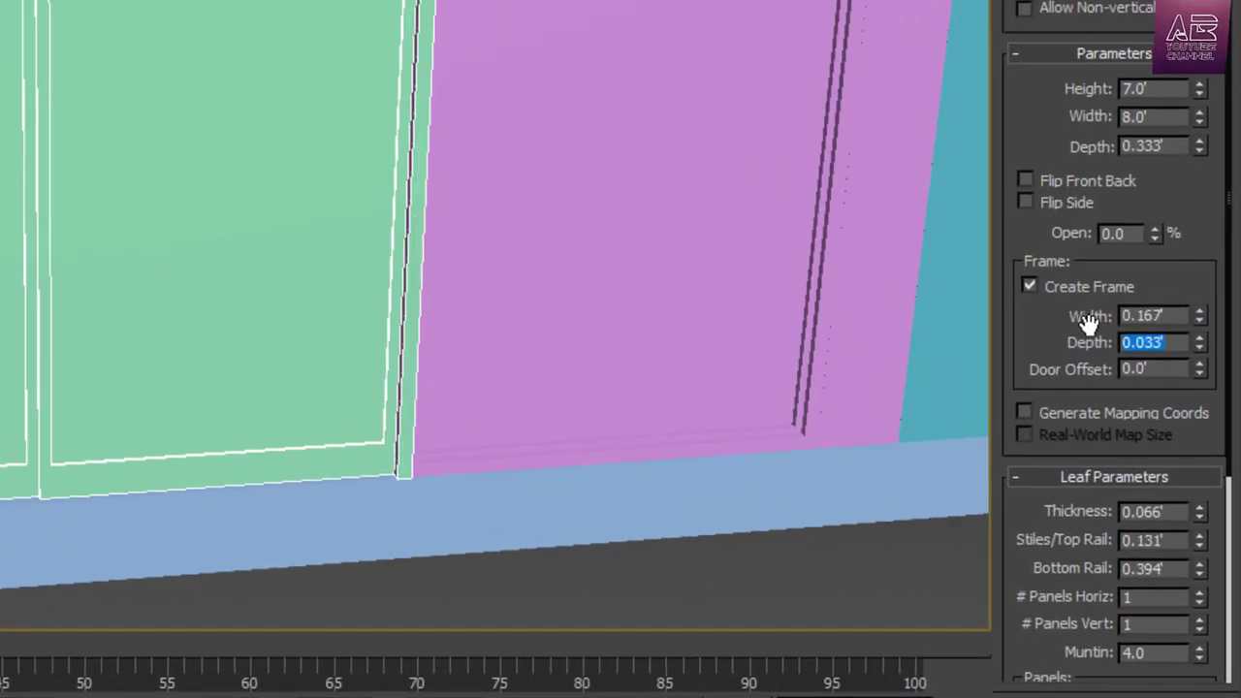
{"action": "key", "text": "Tab"}
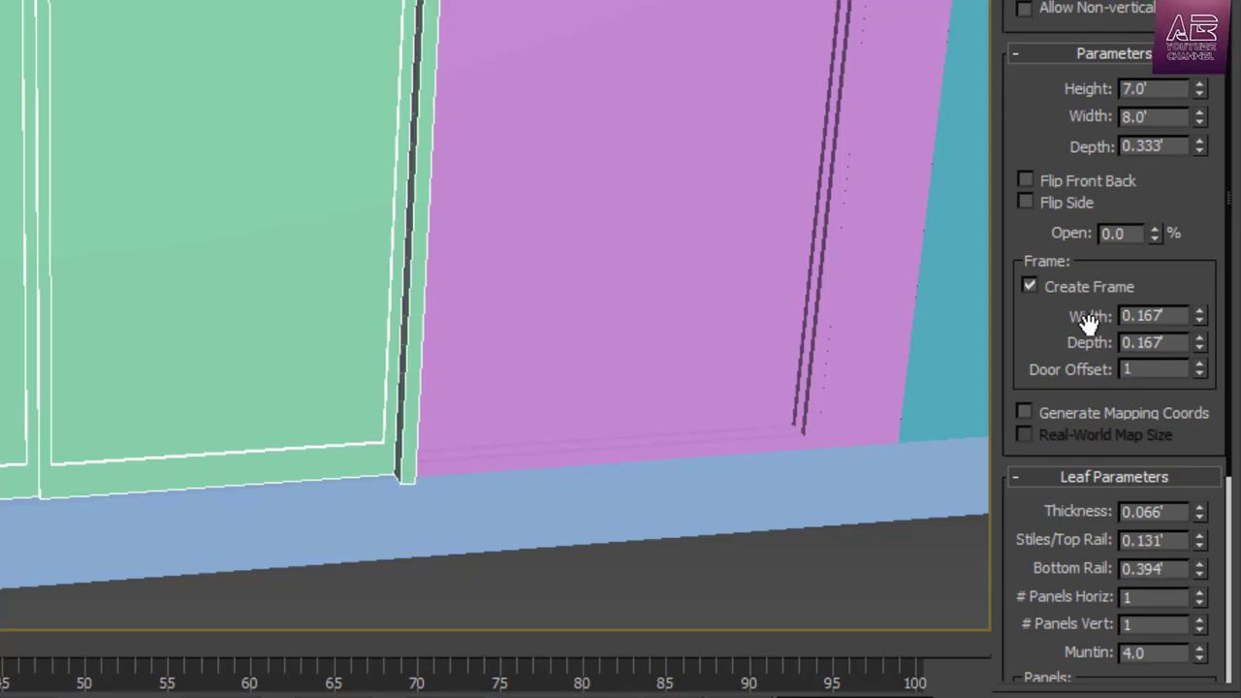
{"action": "type", "text": "1"}
{"action": "key", "text": "Return"}
Reduce the sliding door's overall depth and door offset to 0'
{"action": "middle_click_drag", "start_coordinate": [573, 44], "coordinate": [371, 100]}
{"action": "scroll", "coordinate": [470, 110], "scroll_direction": "up", "scroll_amount": 3}
{"action": "middle_click_drag", "start_coordinate": [354, 145], "coordinate": [120, 92]}
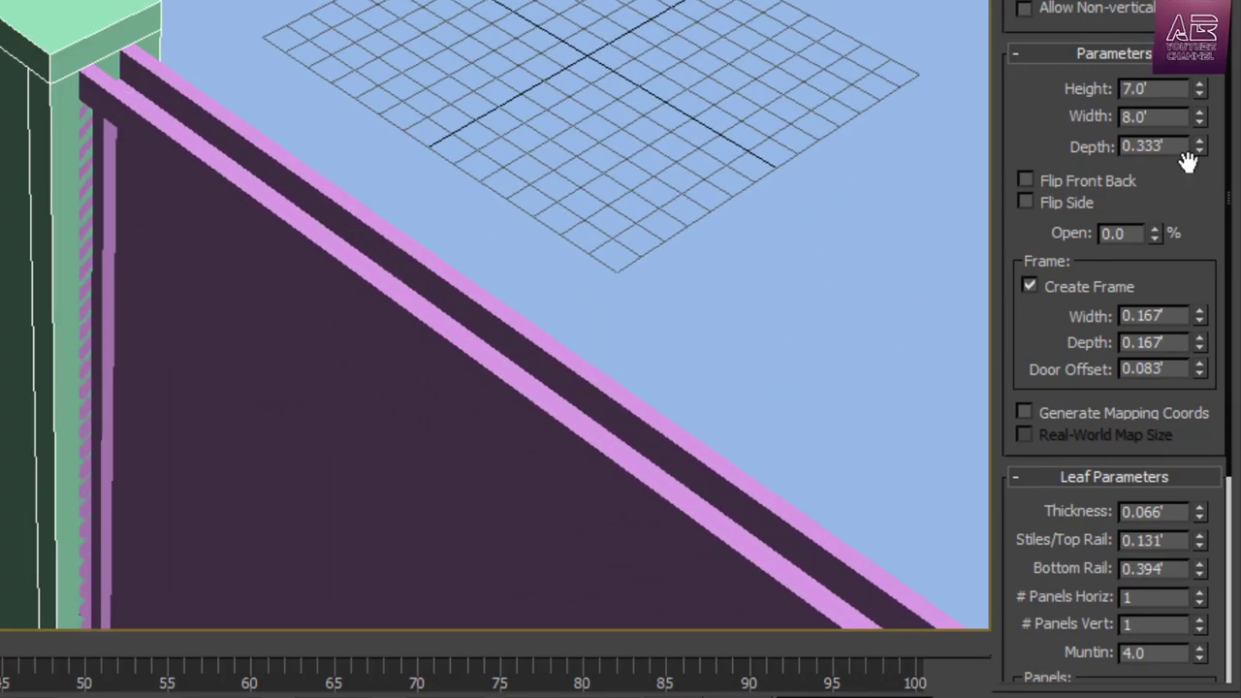
{"action": "left_click_drag", "start_coordinate": [1200, 147], "coordinate": [1202, 291]}
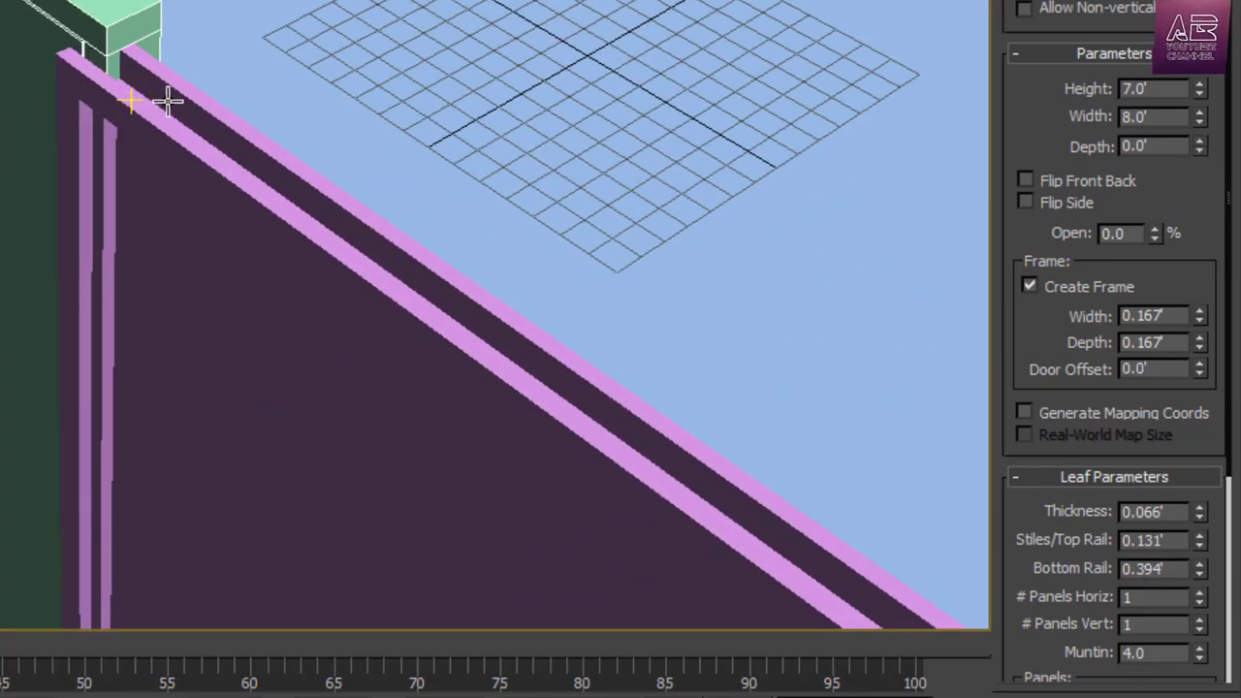
{"action": "middle_click_drag", "start_coordinate": [284, 57], "coordinate": [426, 124], "text": "alt"}
Examine in plan view how both ends of the sliding door's frame line up with the adjoining window frames
{"action": "key", "text": "alt+w"}
{"action": "right_click", "coordinate": [26, 57]}
{"action": "key", "text": "alt+w"}
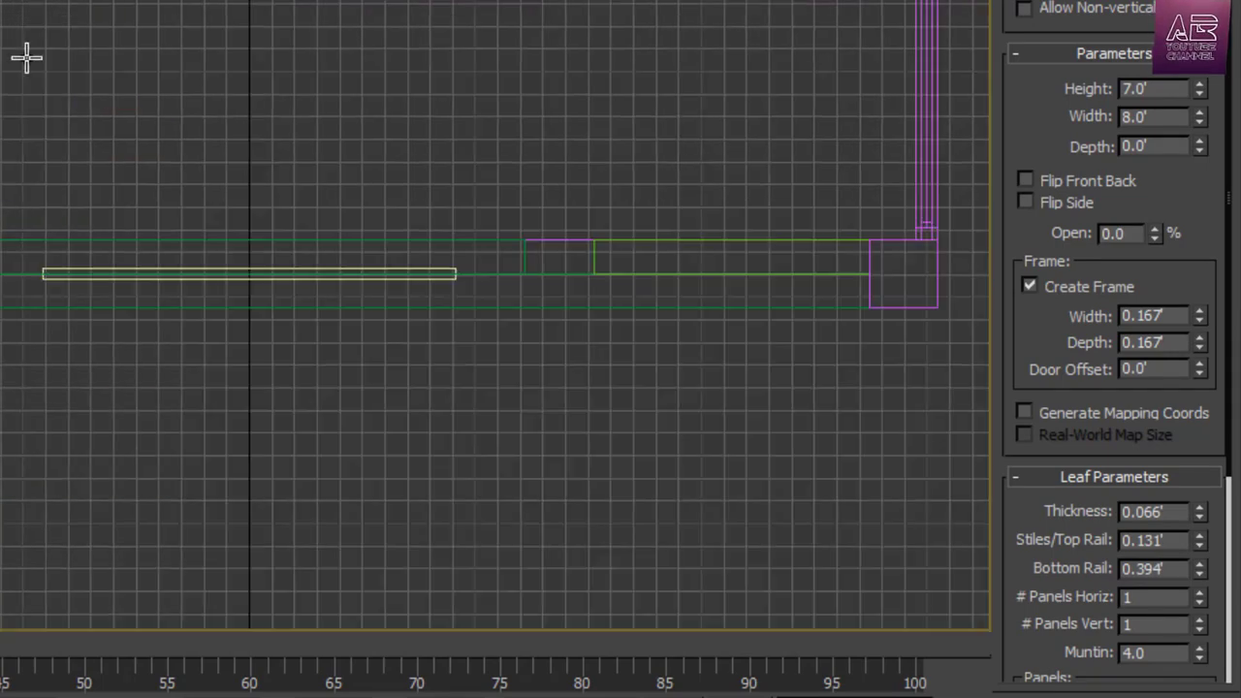
{"action": "scroll", "coordinate": [215, 193], "scroll_direction": "down", "scroll_amount": 9}
{"action": "scroll", "coordinate": [330, 39], "scroll_direction": "up", "scroll_amount": 11}
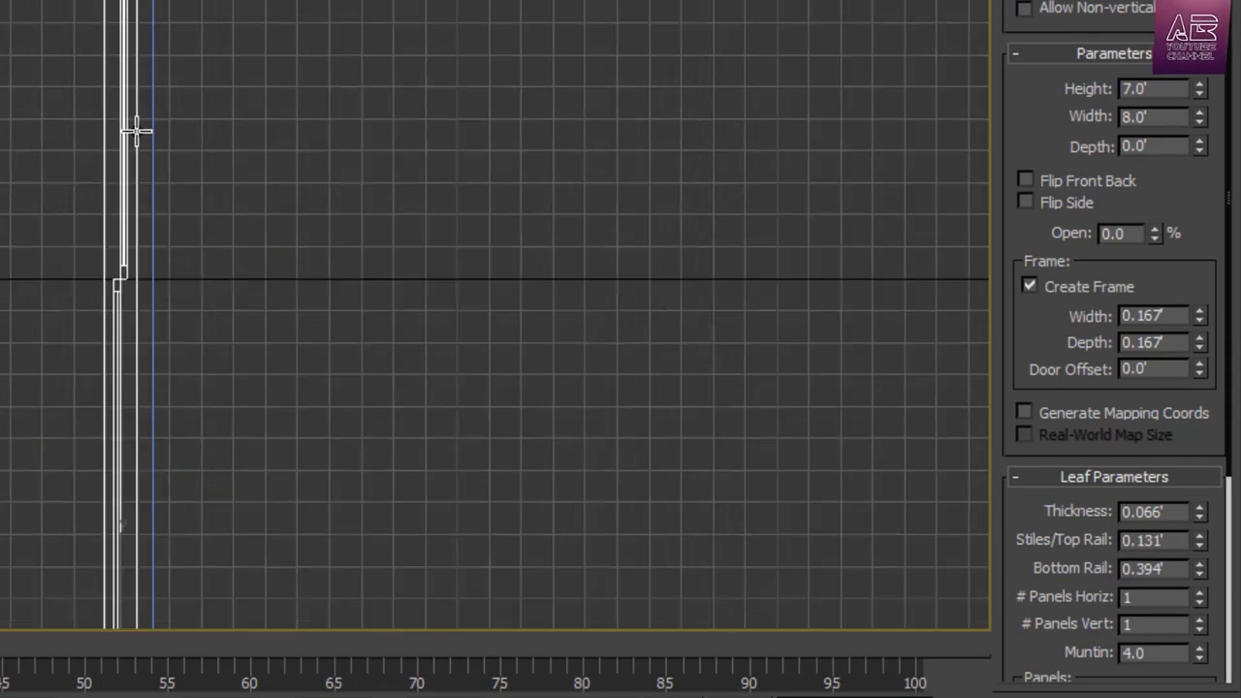
{"action": "middle_click_drag", "start_coordinate": [136, 130], "coordinate": [71, 61]}
{"action": "middle_click_drag", "start_coordinate": [87, 591], "coordinate": [104, 413]}
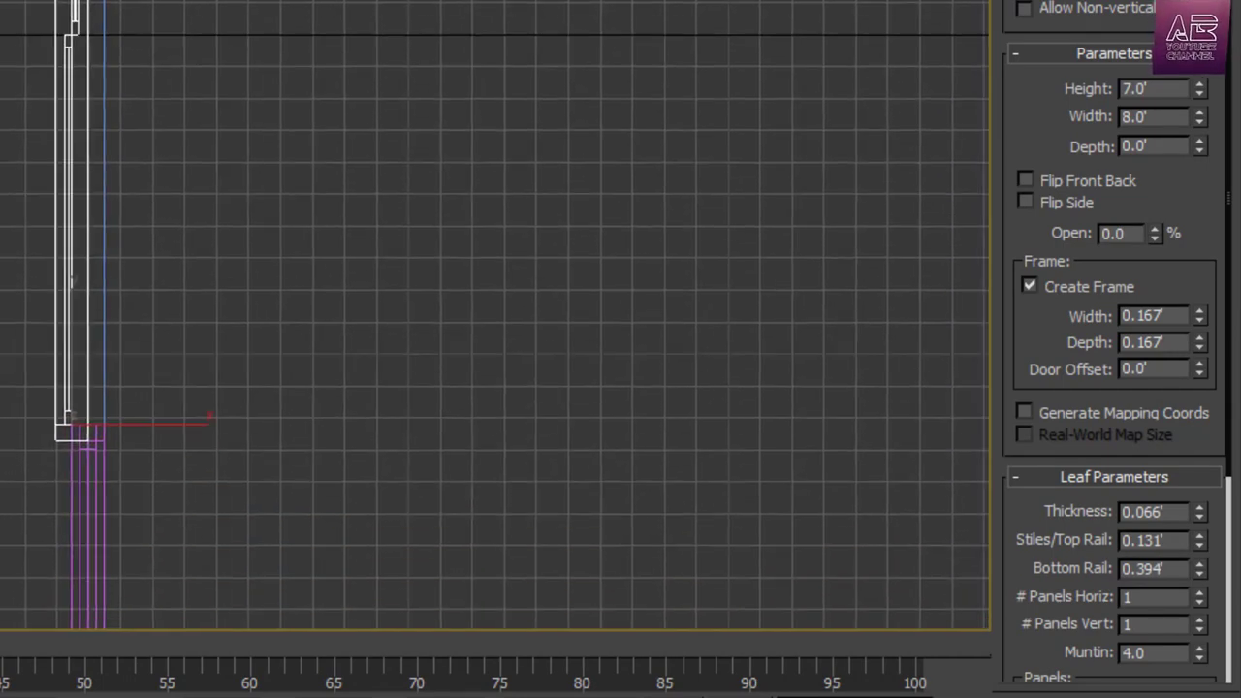
{"action": "scroll", "coordinate": [91, 471], "scroll_direction": "up", "scroll_amount": 8}
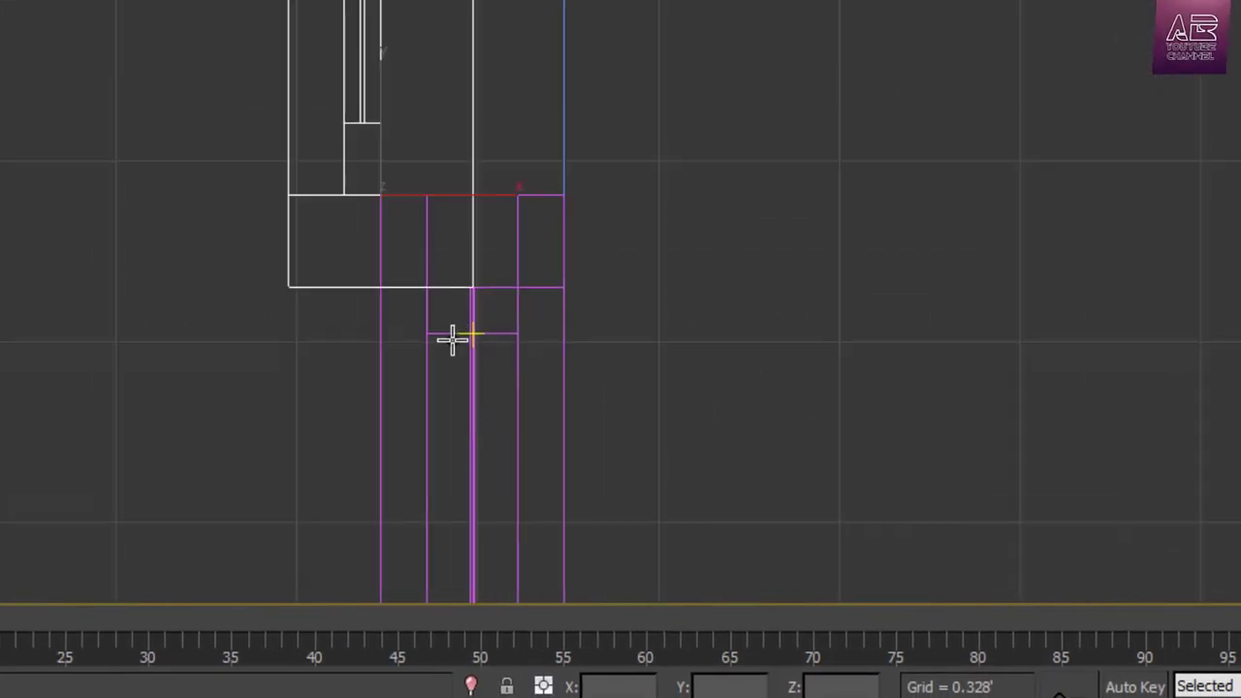
{"action": "scroll", "coordinate": [450, 369], "scroll_direction": "down", "scroll_amount": 8}
{"action": "scroll", "coordinate": [424, 40], "scroll_direction": "up", "scroll_amount": 6}
{"action": "scroll", "coordinate": [598, 335], "scroll_direction": "up", "scroll_amount": 2}
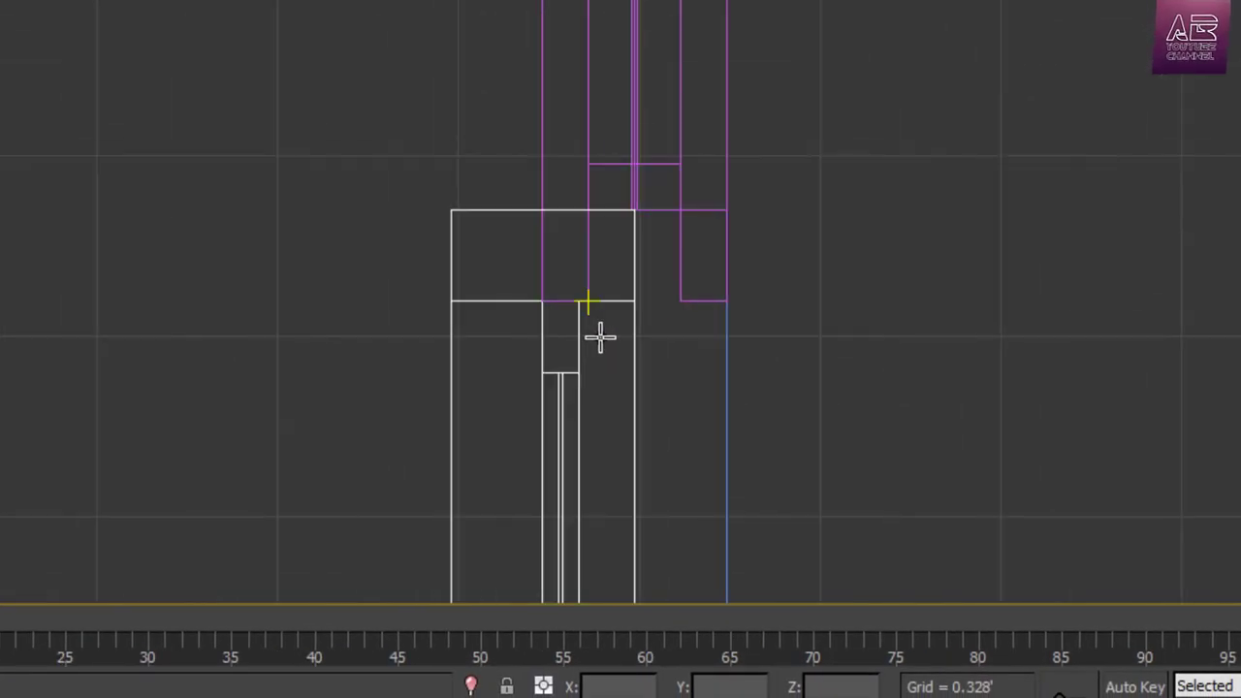
{"action": "scroll", "coordinate": [599, 219], "scroll_direction": "down", "scroll_amount": 8}
{"action": "middle_click_drag", "start_coordinate": [766, 465], "coordinate": [675, 57]}
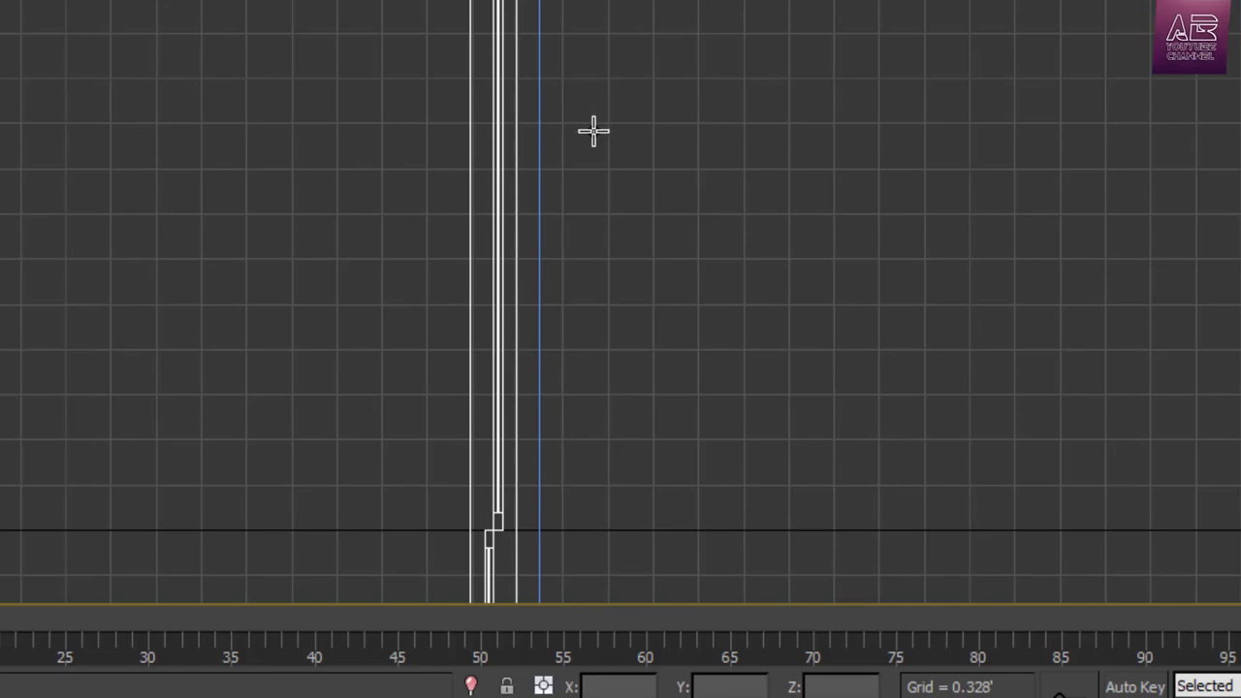
Return to the perspective view and set the sliding door's height to 6'10"
{"action": "key", "text": "p"}
{"action": "middle_click_drag", "start_coordinate": [801, 454], "coordinate": [715, 318], "text": "alt"}
{"action": "scroll", "coordinate": [714, 319], "scroll_direction": "down", "scroll_amount": 4}
{"action": "scroll", "coordinate": [715, 319], "scroll_direction": "up", "scroll_amount": 4}
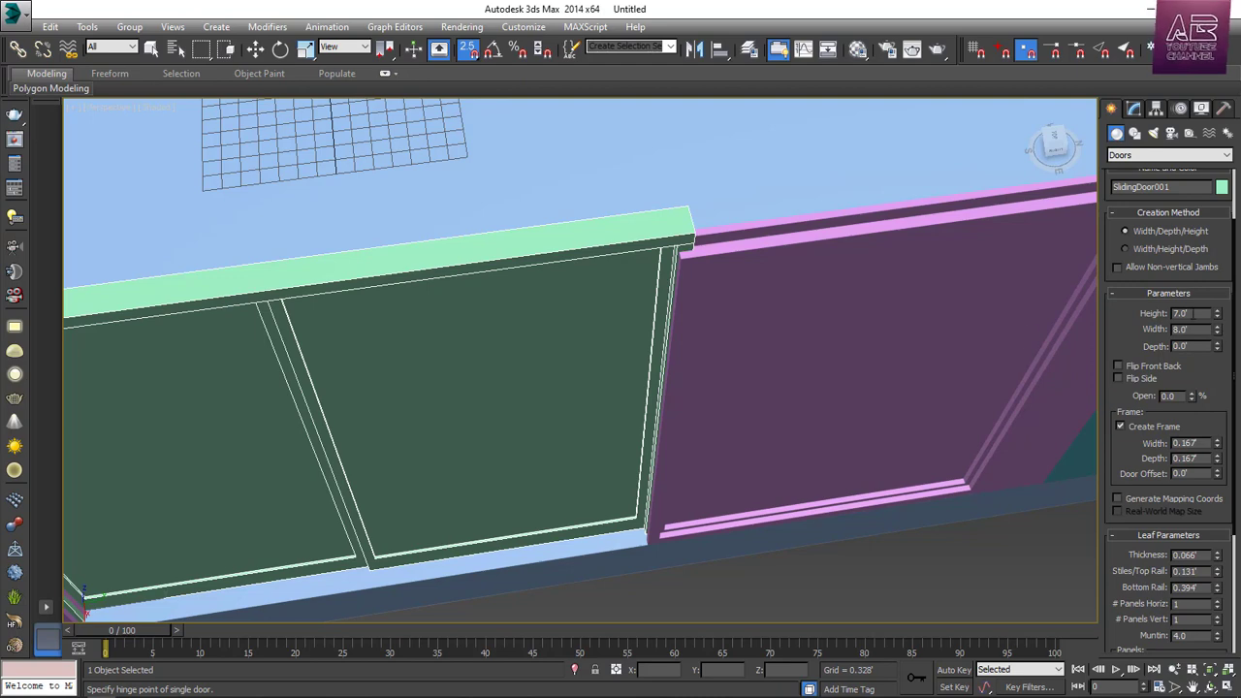
{"action": "double_click", "coordinate": [1201, 313]}
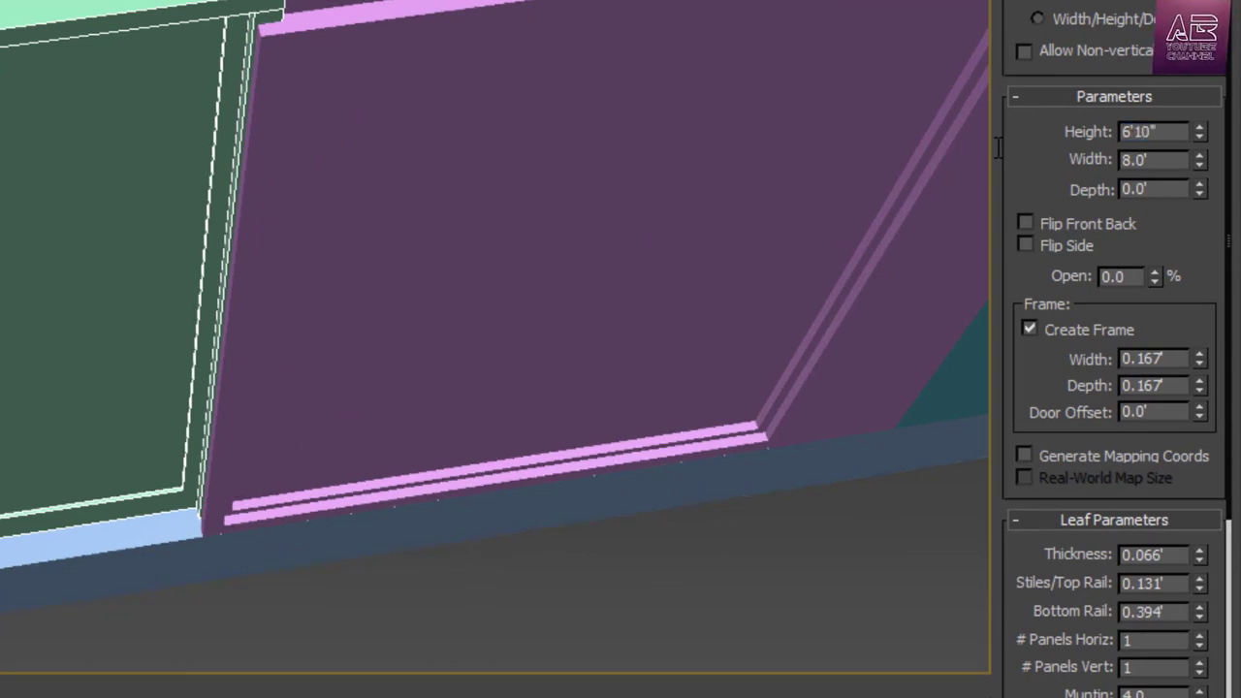
{"action": "middle_click_drag", "start_coordinate": [455, 126], "coordinate": [420, 108], "text": "alt"}
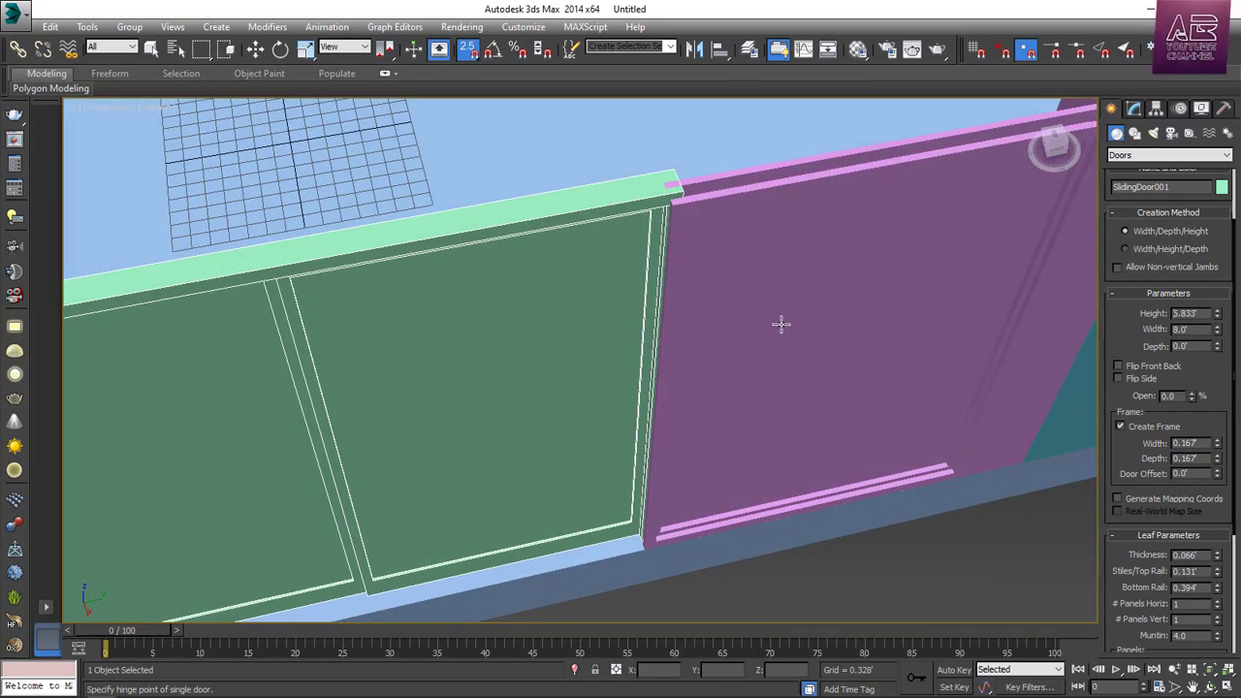
{"action": "scroll", "coordinate": [781, 324], "scroll_direction": "down", "scroll_amount": 2}
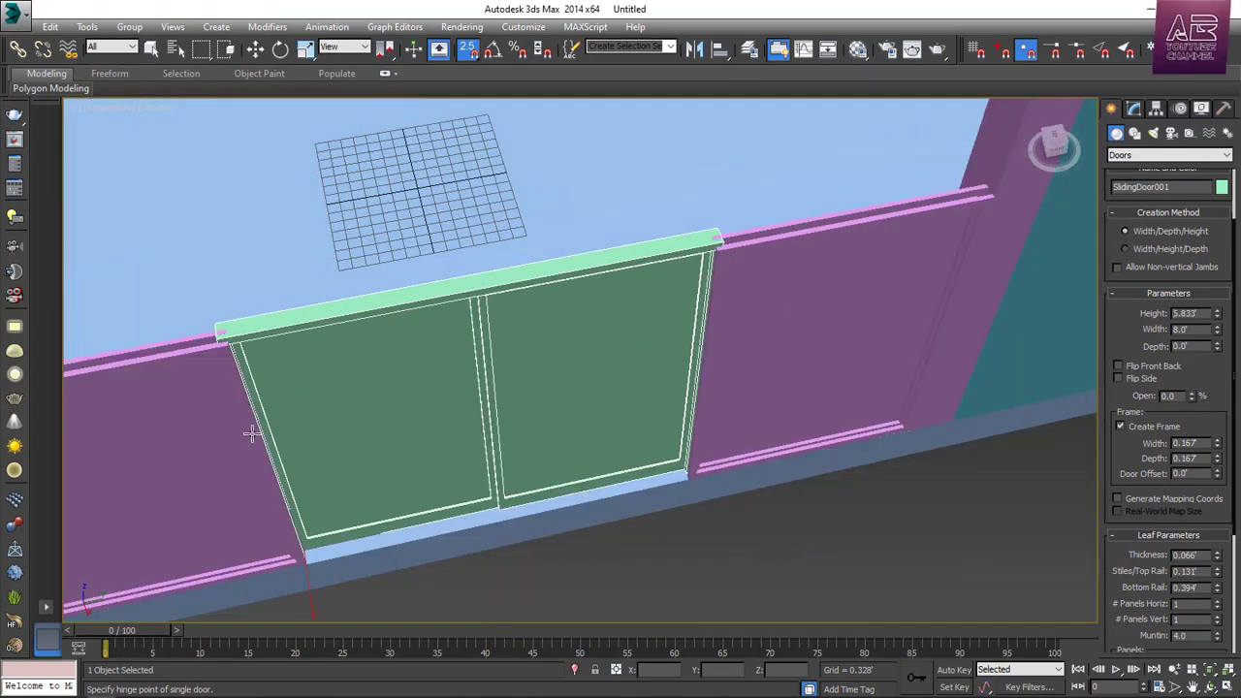
{"action": "scroll", "coordinate": [752, 318], "scroll_direction": "up", "scroll_amount": 3}
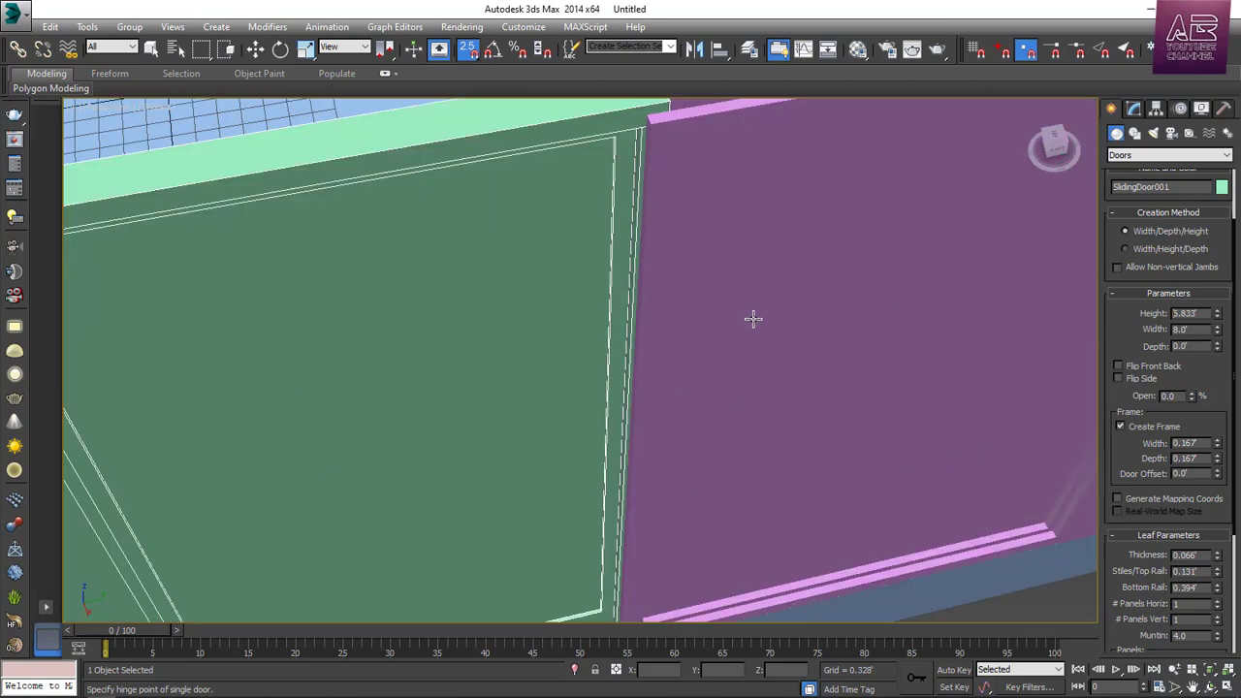
Set the sliding door's overall width to 7'8"
{"action": "scroll", "coordinate": [752, 318], "scroll_direction": "down", "scroll_amount": 1}
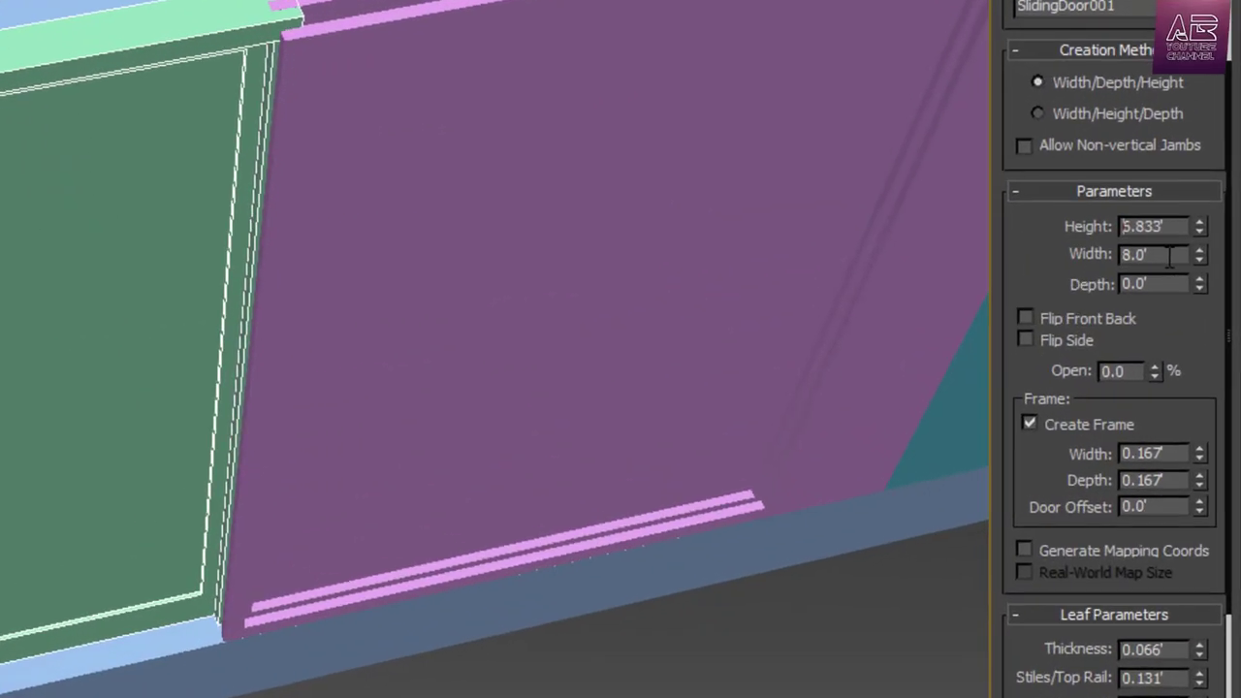
{"action": "type", "text": "8"}
{"action": "key", "text": "Return"}
{"action": "type", "text": "7'8\""}
{"action": "key", "text": "Return"}
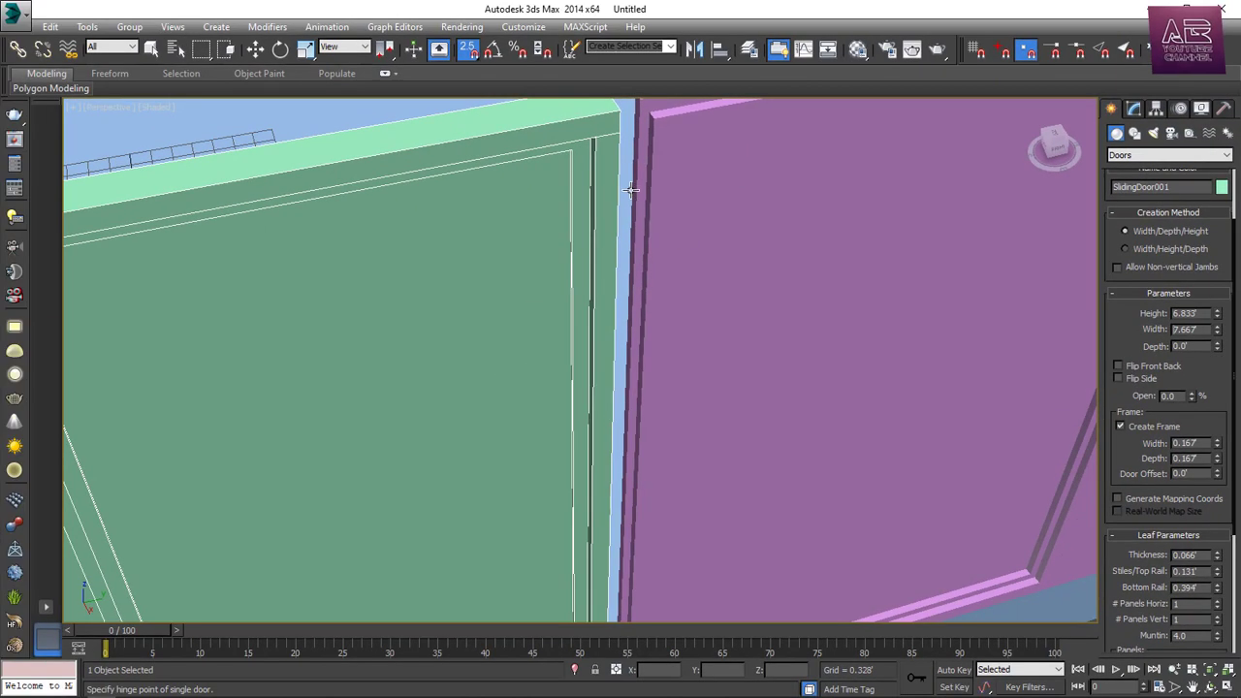
Move the sliding door so its upper frame corner snaps to the adjoining fixed window's corner, and deselect it
{"action": "middle_click_drag", "start_coordinate": [608, 265], "coordinate": [607, 279]}
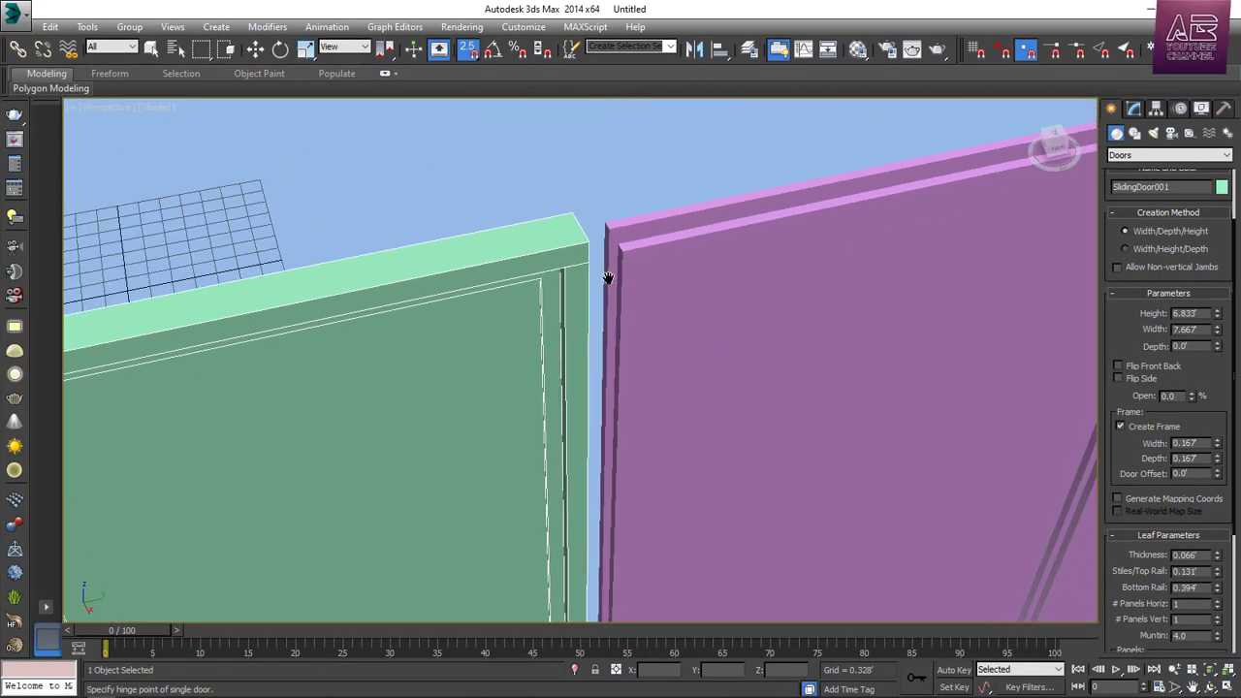
{"action": "key", "text": "w"}
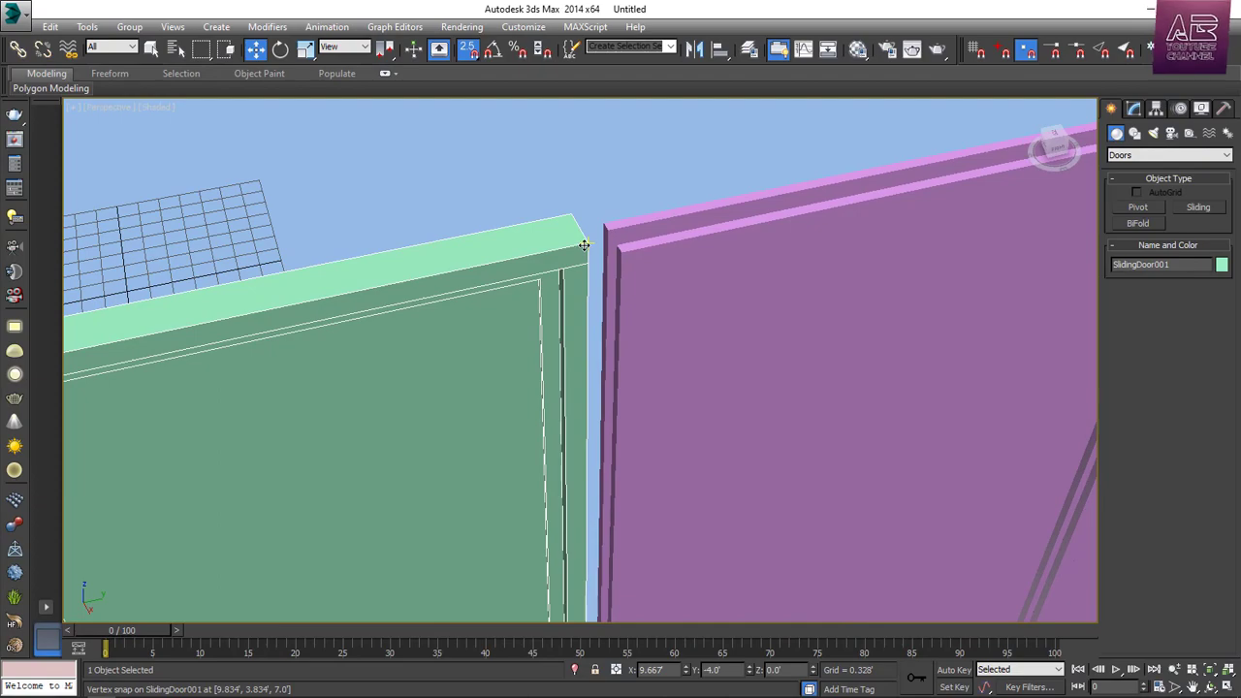
{"action": "left_click_drag", "start_coordinate": [583, 244], "coordinate": [618, 248]}
{"action": "scroll", "coordinate": [703, 242], "scroll_direction": "down", "scroll_amount": 6}
{"action": "scroll", "coordinate": [701, 294], "scroll_direction": "up", "scroll_amount": 3}
{"action": "left_click", "coordinate": [475, 542]}
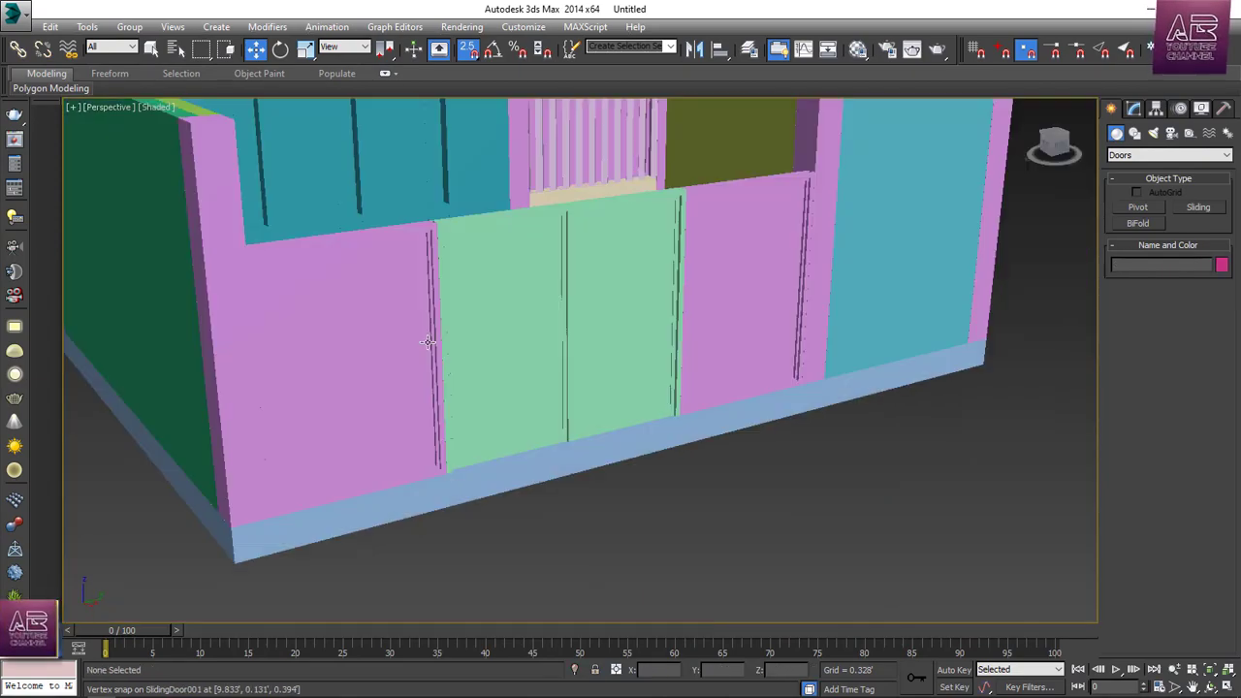
Set the sliding door's leaf thickness to 0.083'
{"action": "middle_click_drag", "start_coordinate": [428, 341], "coordinate": [346, 332], "text": "alt"}
{"action": "scroll", "coordinate": [457, 241], "scroll_direction": "up", "scroll_amount": 4}
{"action": "middle_click_drag", "start_coordinate": [456, 242], "coordinate": [513, 233], "text": "alt"}
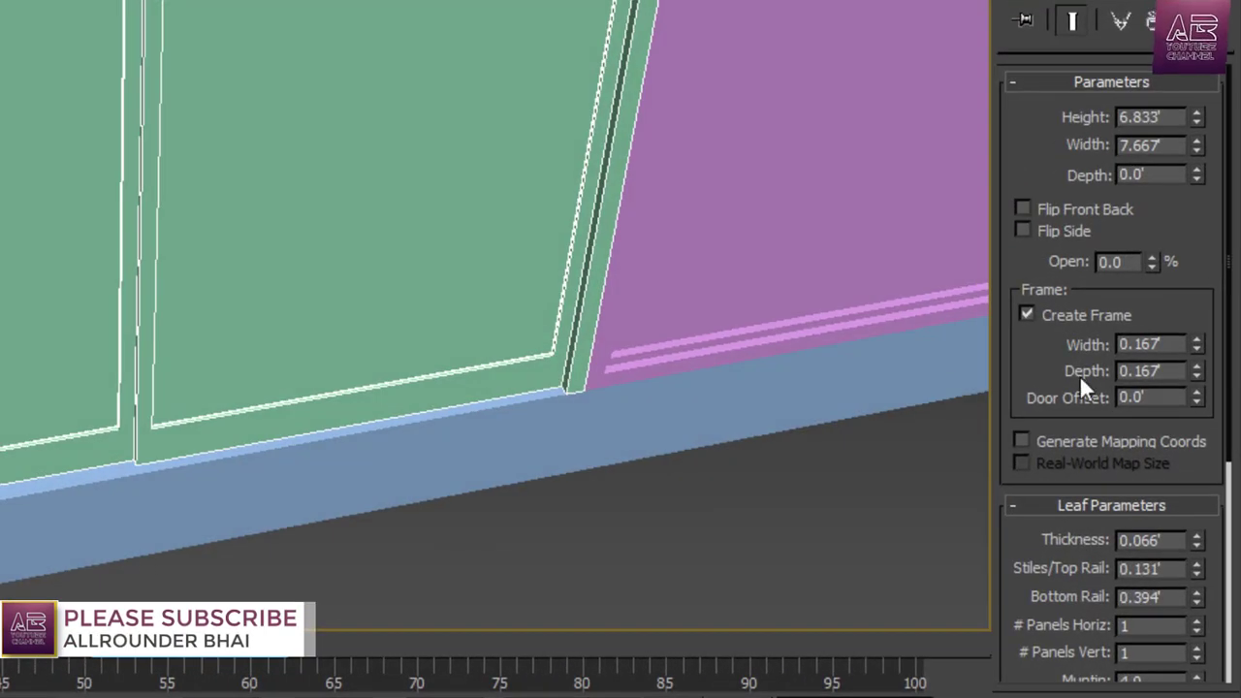
{"action": "left_click_drag", "start_coordinate": [1079, 374], "coordinate": [1108, 17]}
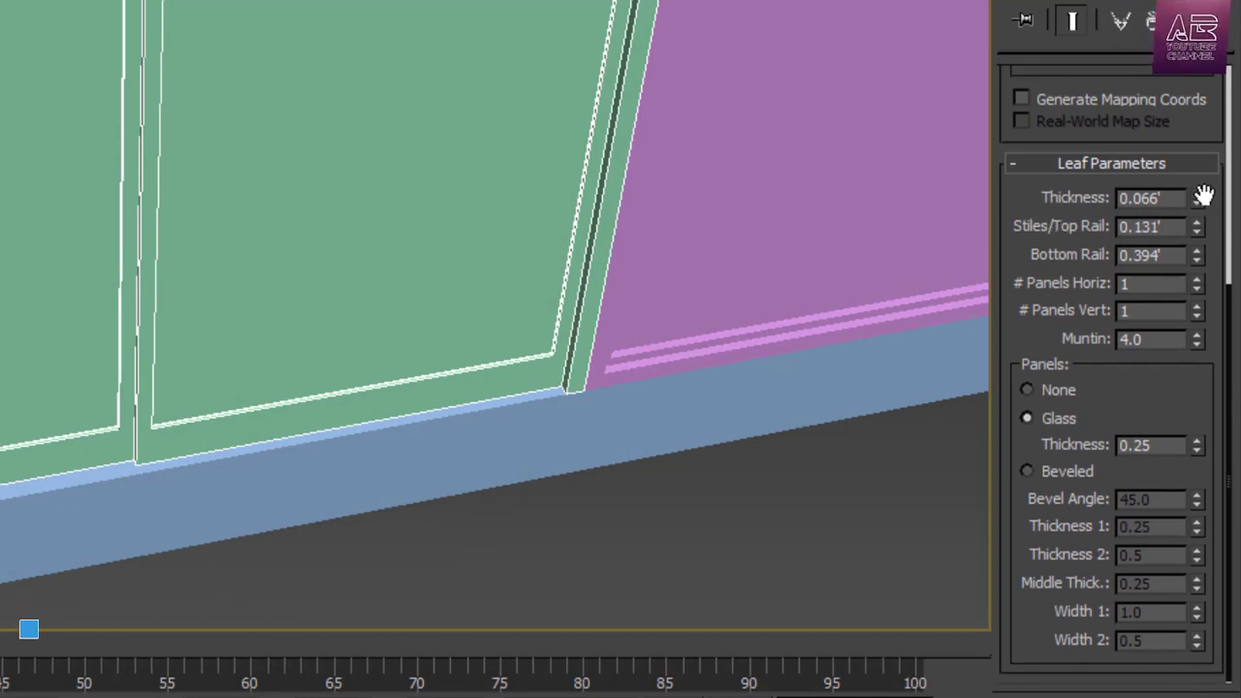
{"action": "left_click_drag", "start_coordinate": [1196, 194], "coordinate": [1196, 136]}
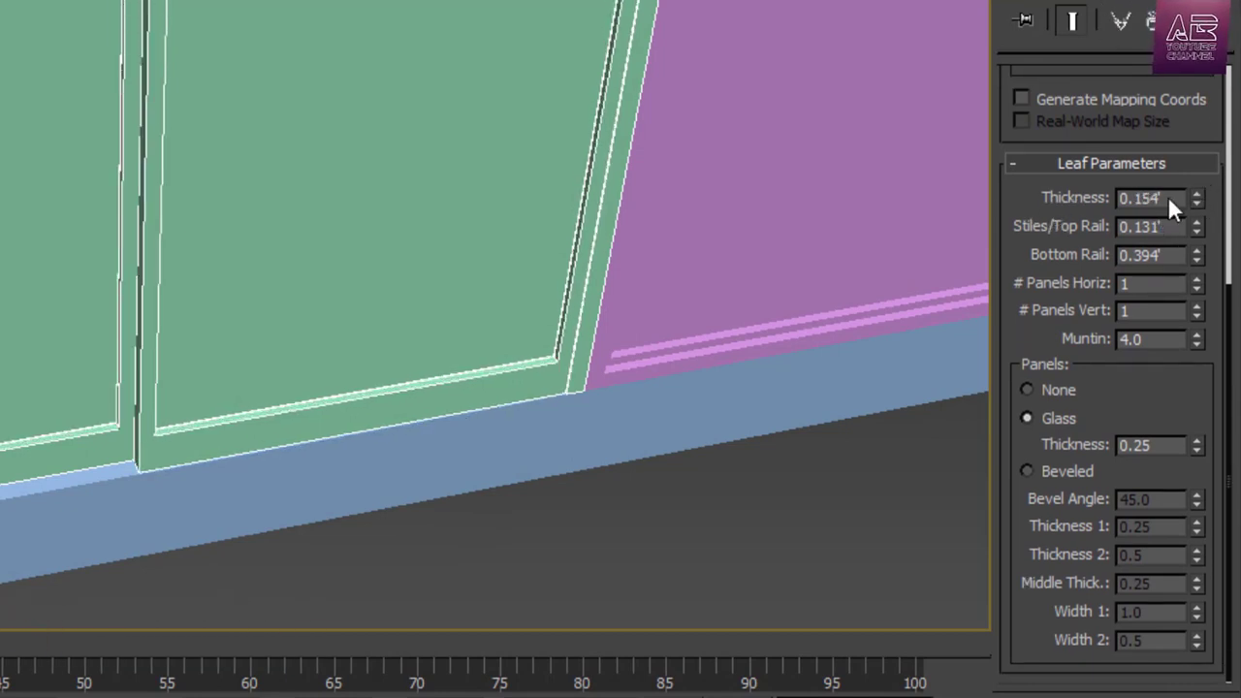
{"action": "left_click_drag", "start_coordinate": [1167, 198], "coordinate": [916, 239]}
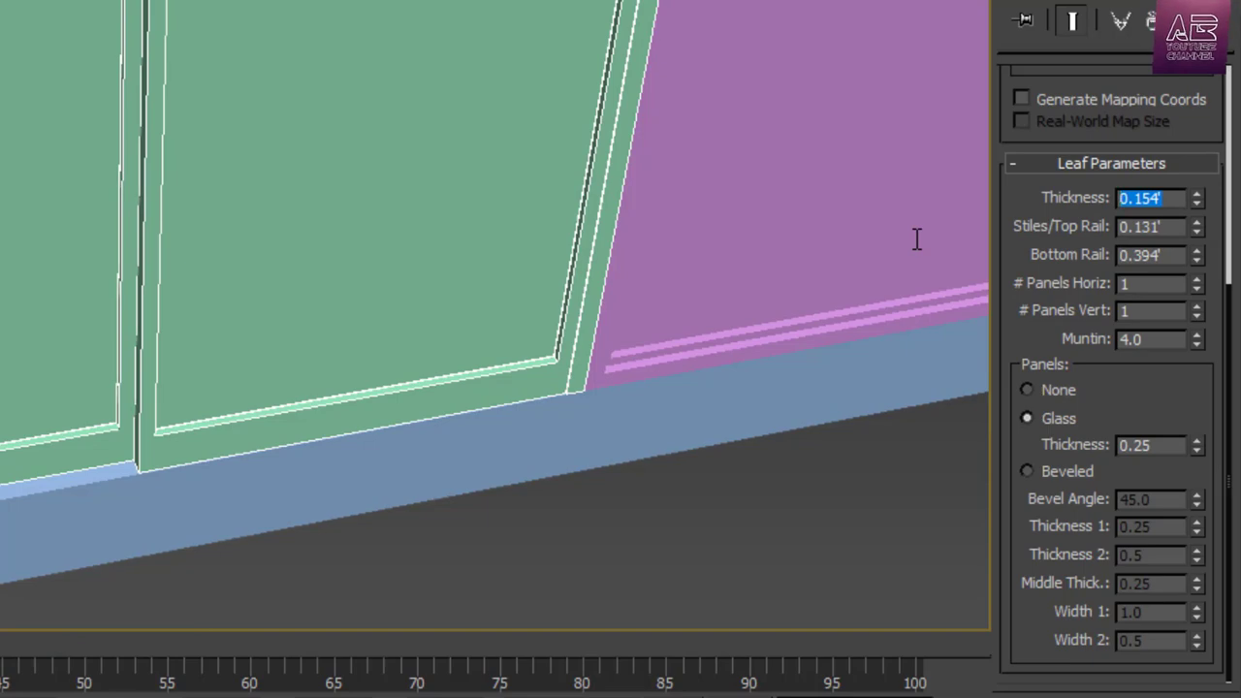
{"action": "type", "text": "0.083"}
{"action": "key", "text": "Return"}
{"action": "middle_click_drag", "start_coordinate": [914, 236], "coordinate": [633, 243], "text": "alt"}
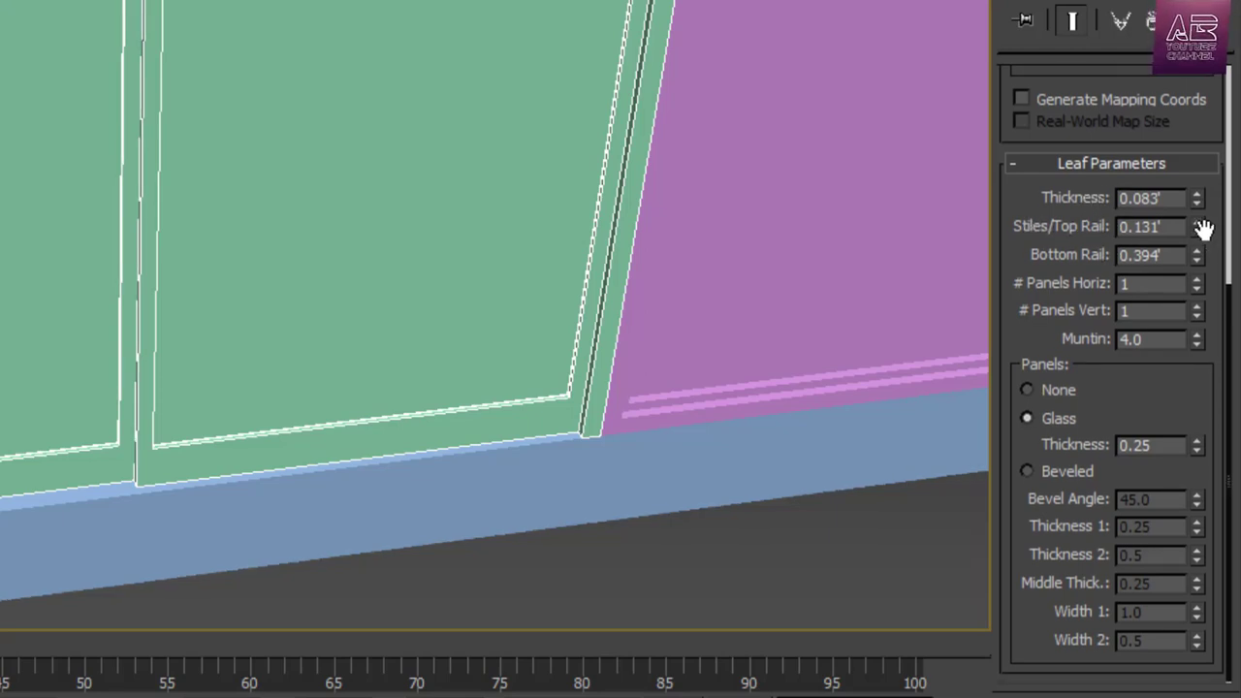
Set the sliding door's stiles/top rail and bottom rail to 0.083' each, and deselect the door
{"action": "left_click_drag", "start_coordinate": [1202, 227], "coordinate": [1201, 193]}
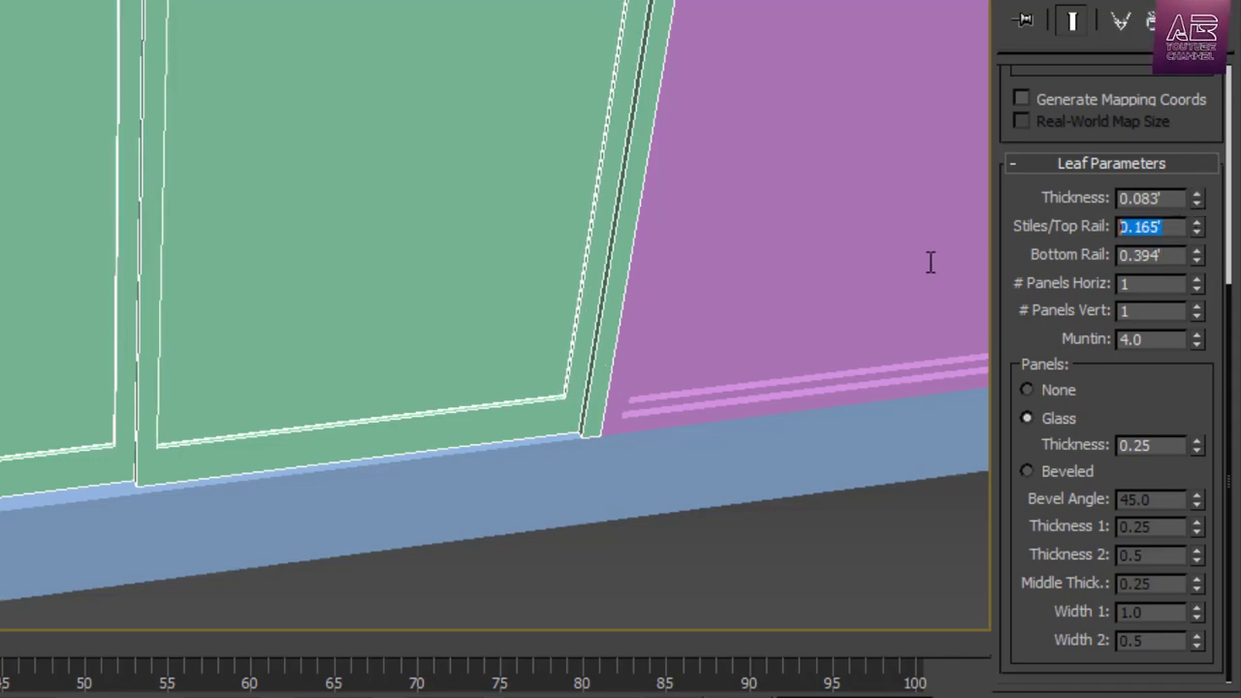
{"action": "type", "text": "1"}
{"action": "key", "text": "Return"}
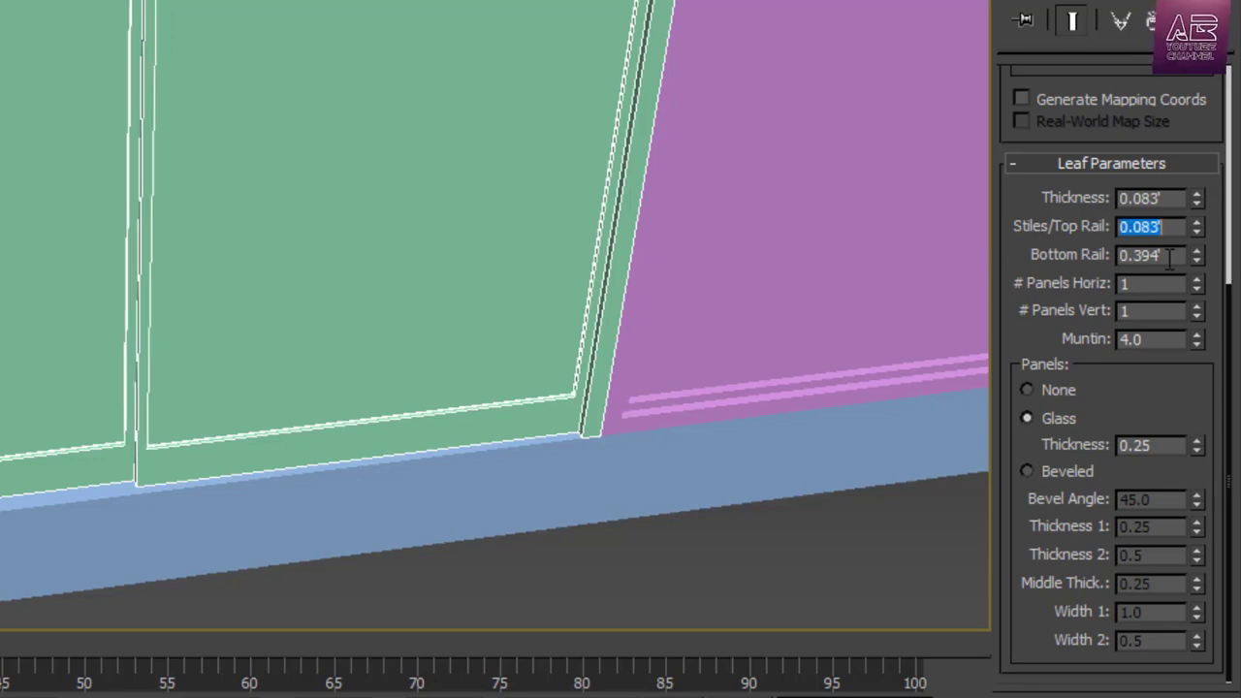
{"action": "key", "text": "Tab"}
{"action": "type", "text": "1"}
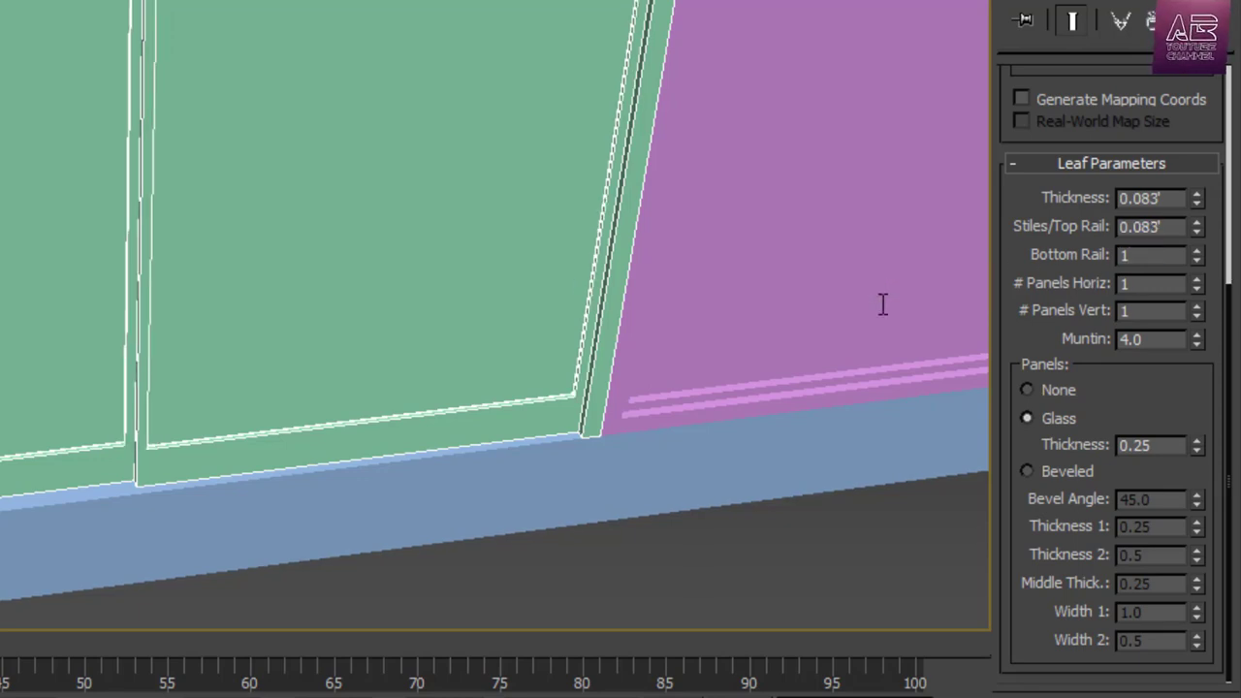
{"action": "key", "text": "Return"}
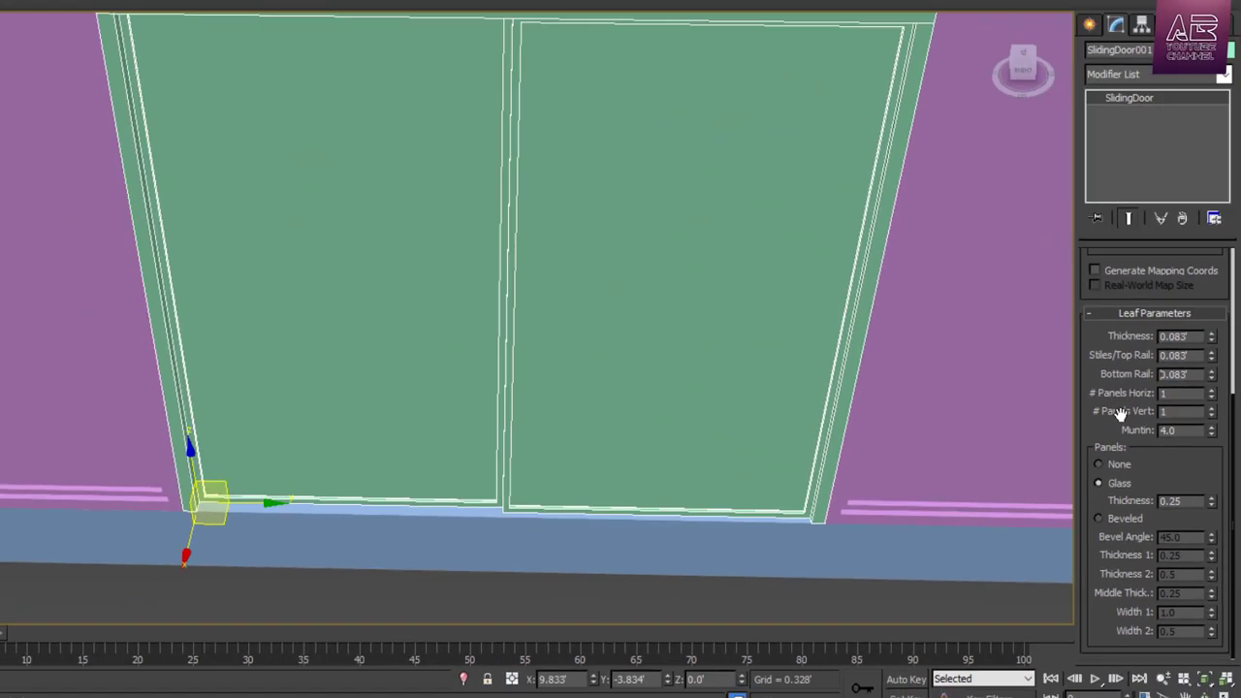
{"action": "scroll", "coordinate": [534, 263], "scroll_direction": "down", "scroll_amount": 3}
{"action": "middle_click_drag", "start_coordinate": [469, 269], "coordinate": [542, 420], "text": "alt"}
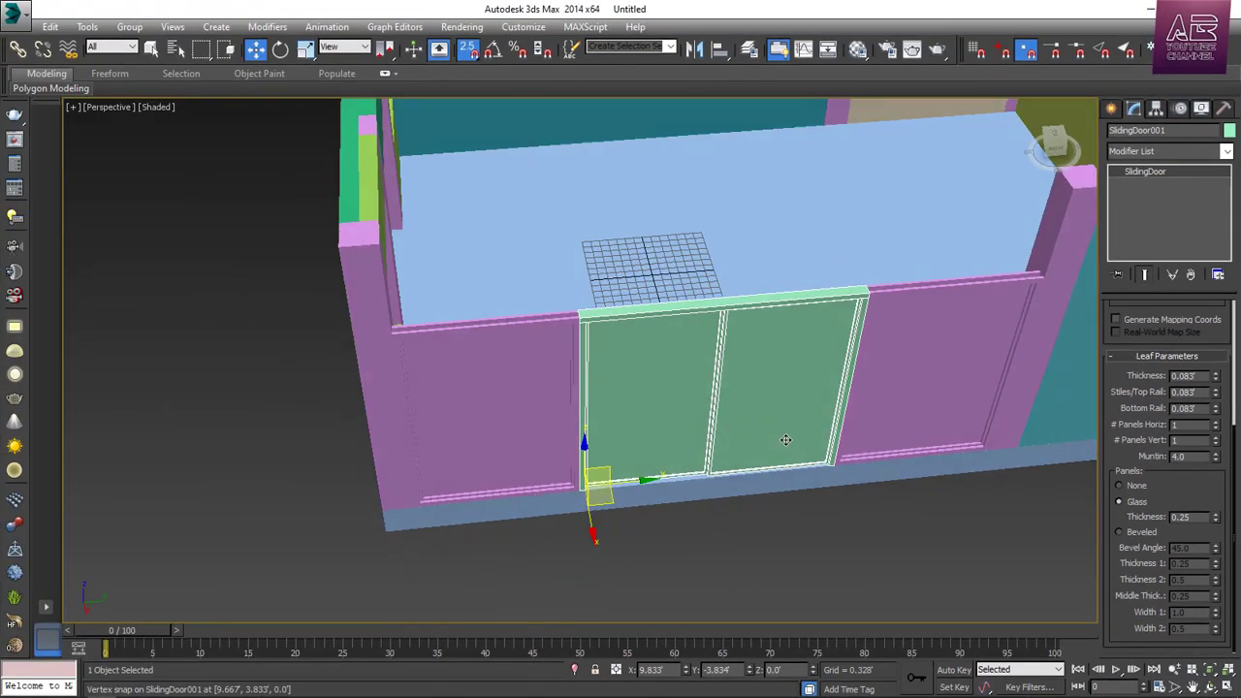
{"action": "left_click", "coordinate": [881, 549]}
Create a fixed window 18' wide, 0.333' deep and 3' high above the sliding door and side windows, spanning between the columns
{"action": "middle_click_drag", "start_coordinate": [881, 549], "coordinate": [692, 407], "text": "alt"}
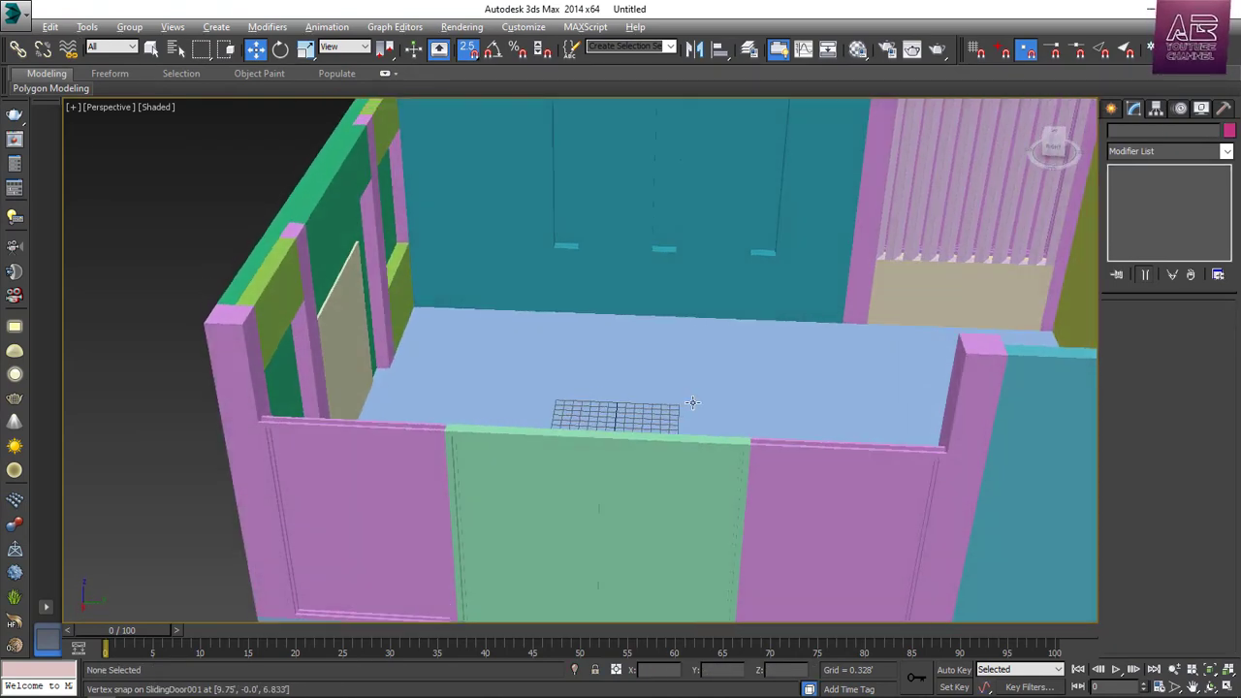
{"action": "left_click", "coordinate": [1111, 108]}
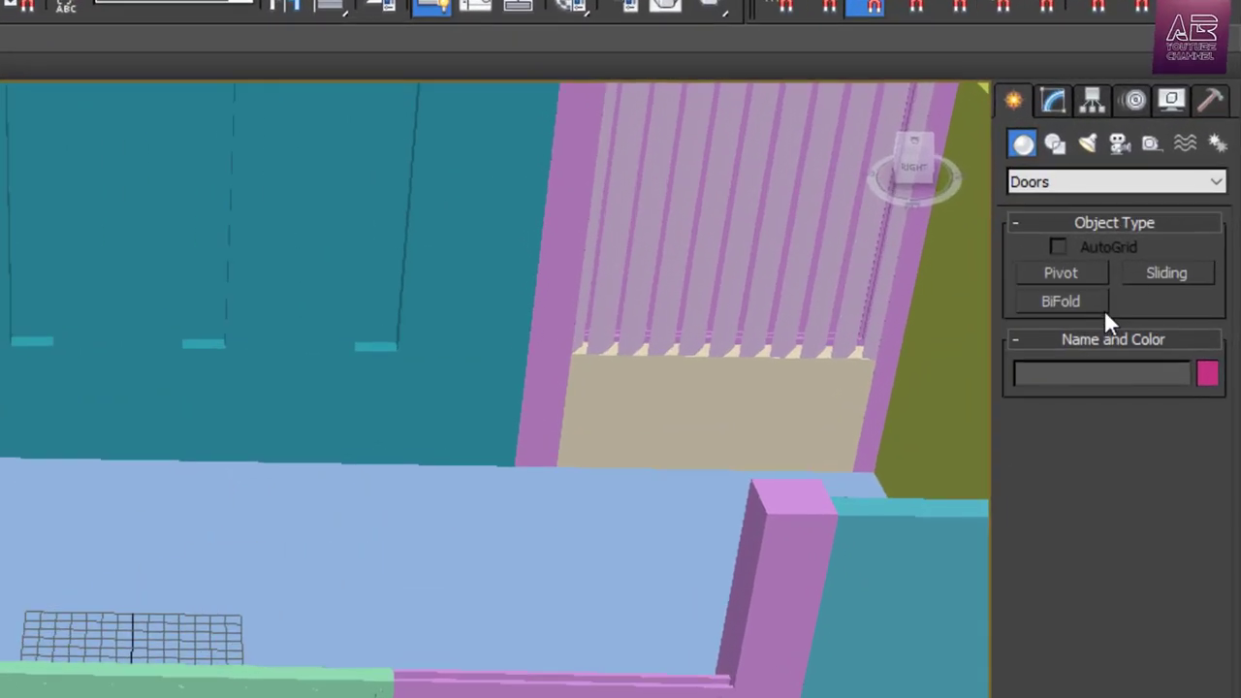
{"action": "left_click", "coordinate": [1147, 155]}
{"action": "left_click", "coordinate": [1050, 347]}
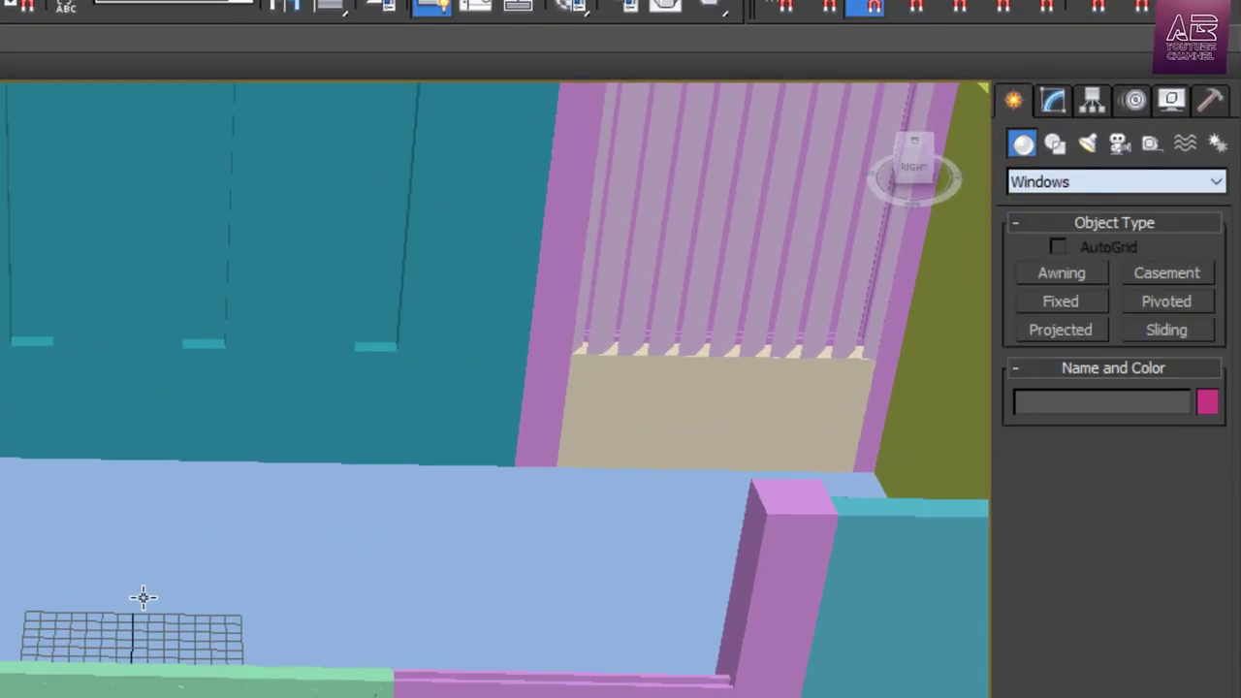
{"action": "middle_click_drag", "start_coordinate": [144, 591], "coordinate": [270, 662], "text": "alt"}
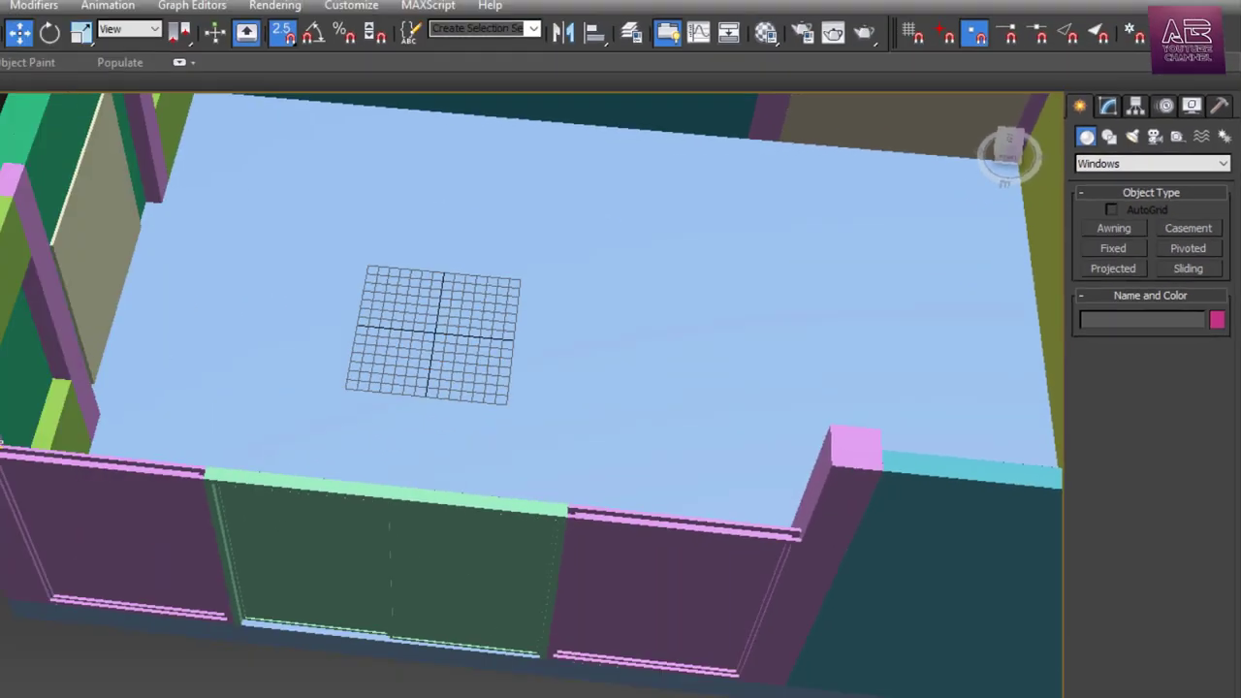
{"action": "left_click", "coordinate": [1061, 301]}
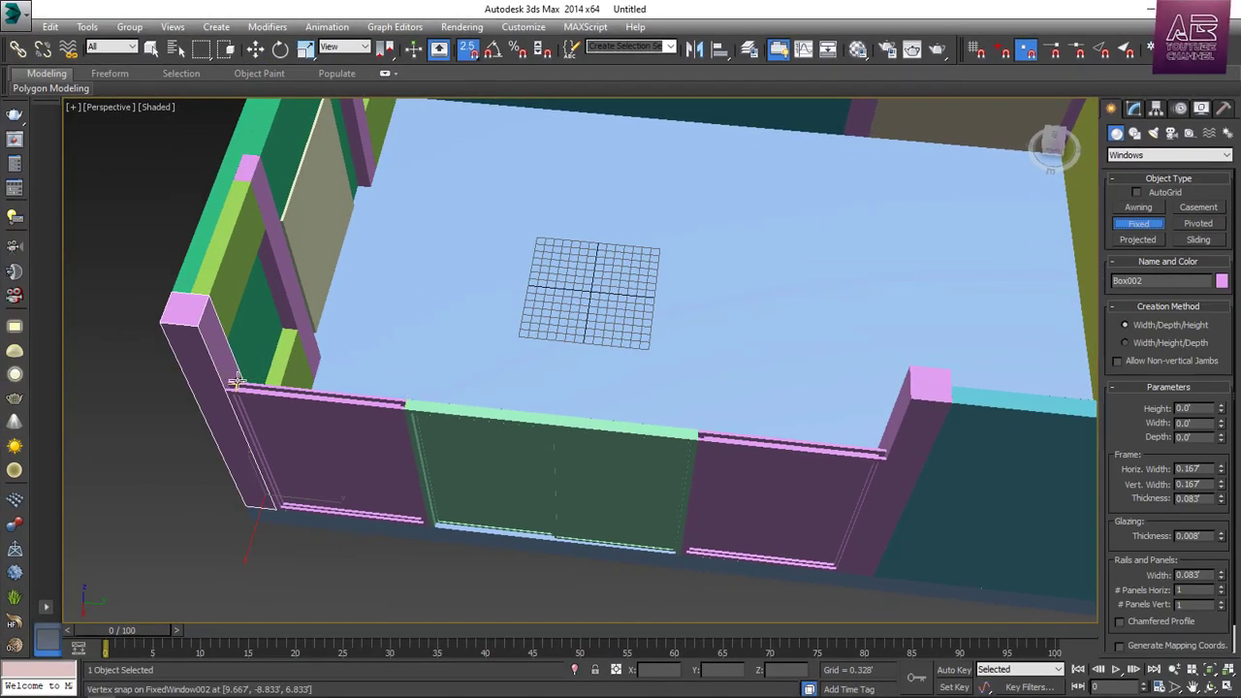
{"action": "left_click_drag", "start_coordinate": [231, 377], "coordinate": [883, 453]}
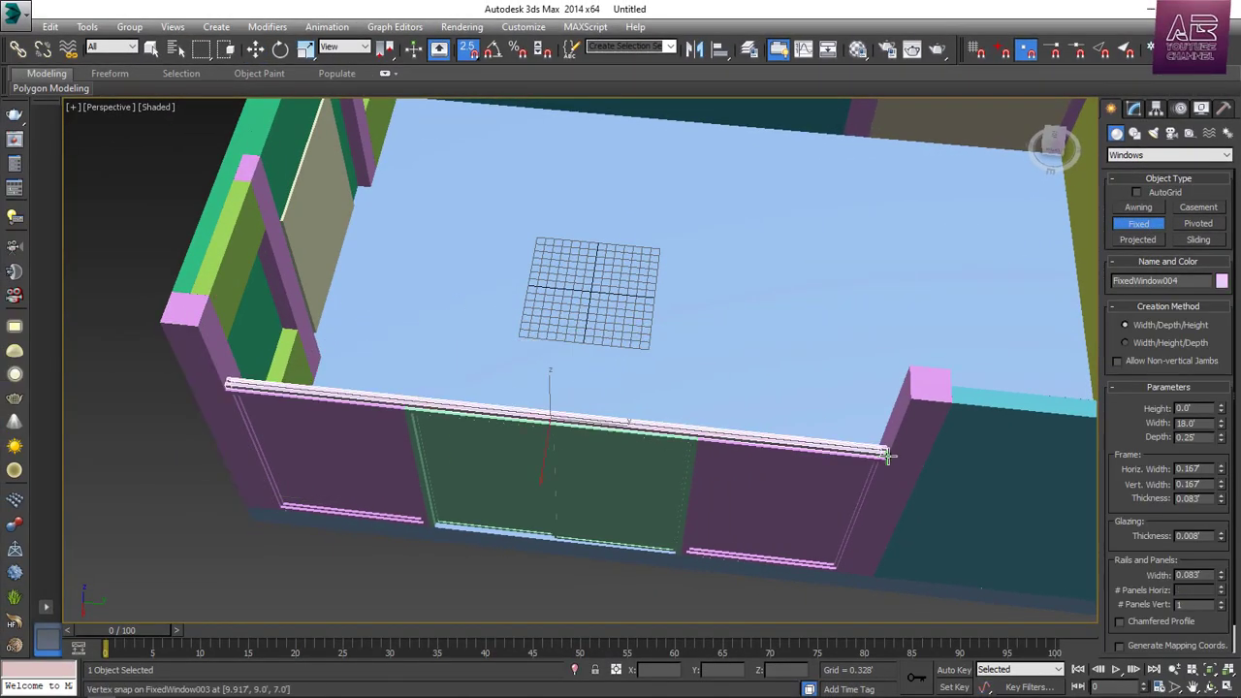
{"action": "left_click", "coordinate": [883, 455]}
{"action": "left_click", "coordinate": [875, 471]}
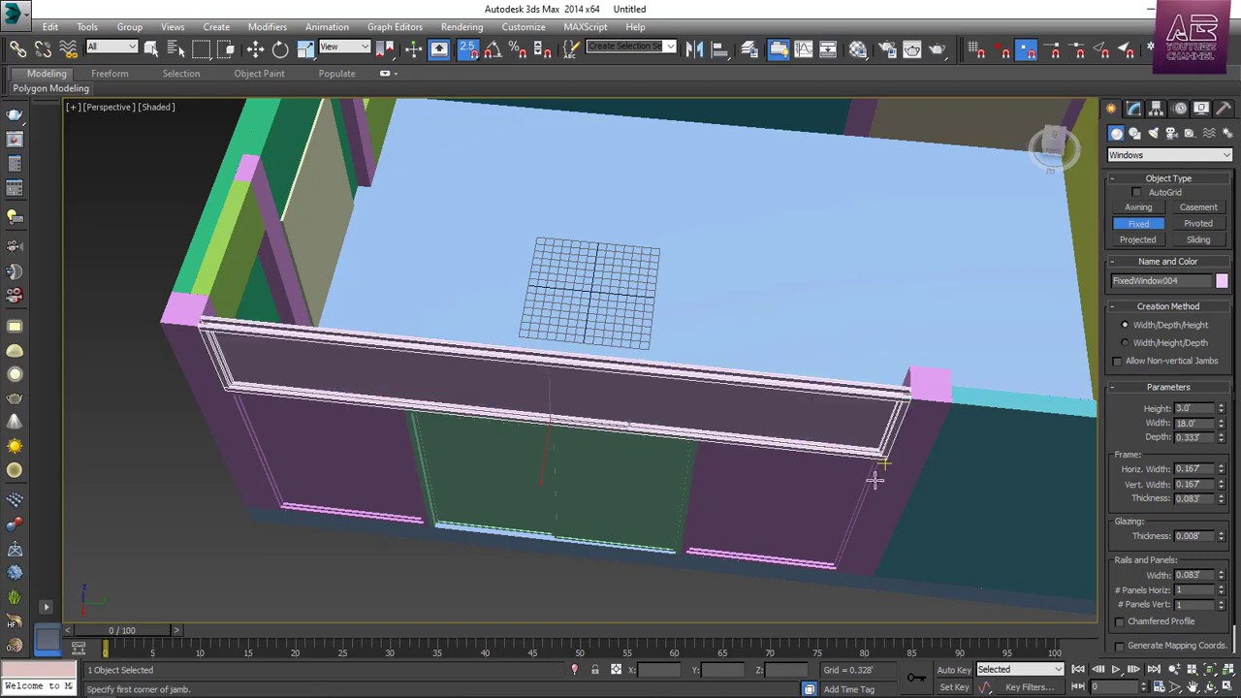
Divide the upper fixed window into 4 horizontal panels and 1 vertical panel, and finish creating windows
{"action": "middle_click_drag", "start_coordinate": [875, 471], "coordinate": [800, 410], "text": "alt"}
{"action": "scroll", "coordinate": [736, 430], "scroll_direction": "up", "scroll_amount": 6}
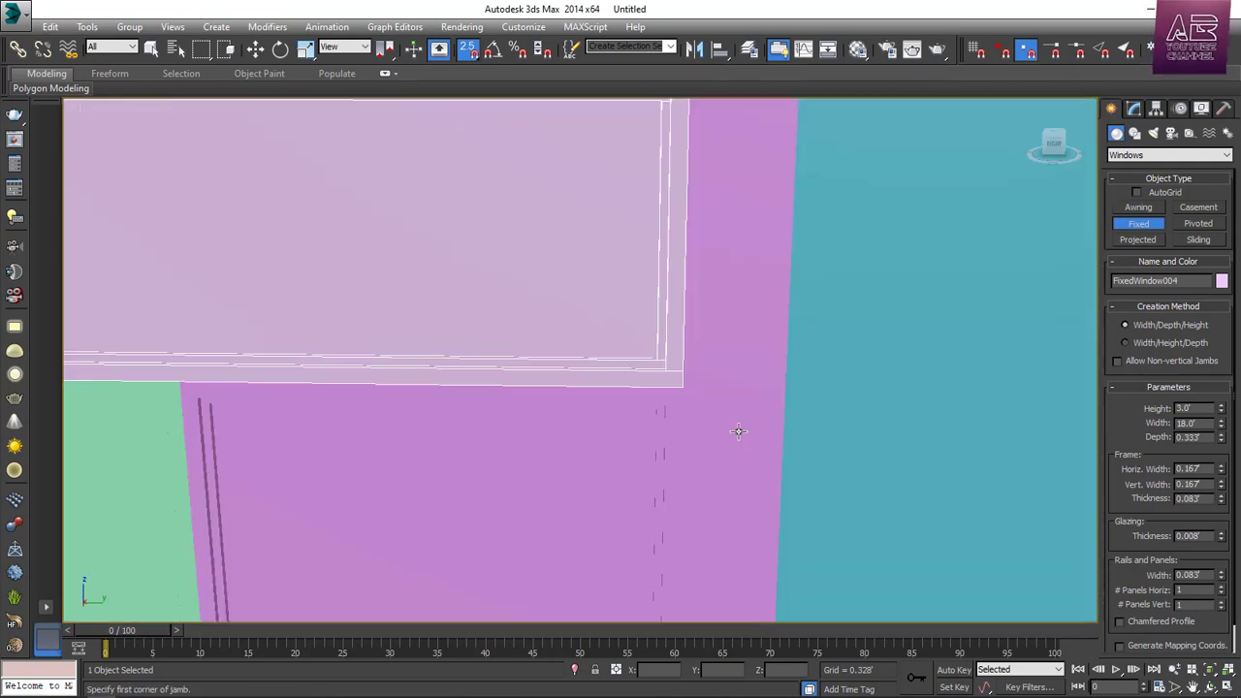
{"action": "middle_click_drag", "start_coordinate": [723, 408], "coordinate": [651, 403]}
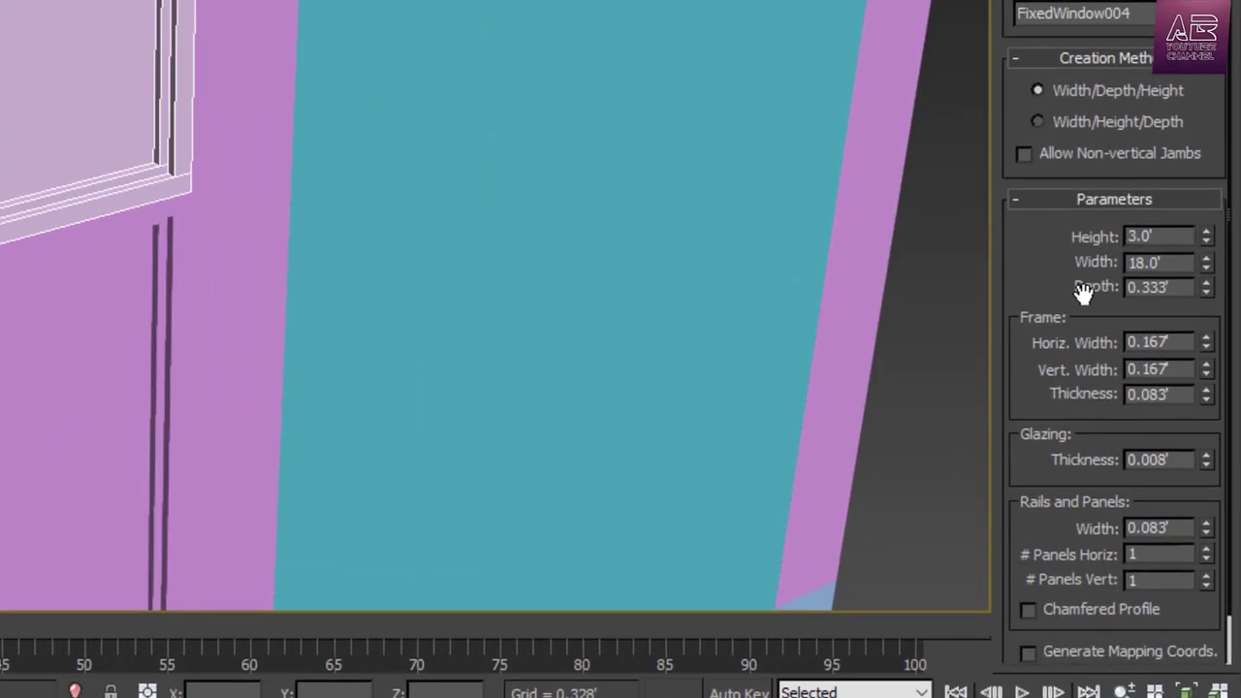
{"action": "scroll", "coordinate": [456, 220], "scroll_direction": "down", "scroll_amount": 2}
{"action": "middle_click_drag", "start_coordinate": [352, 215], "coordinate": [405, 72]}
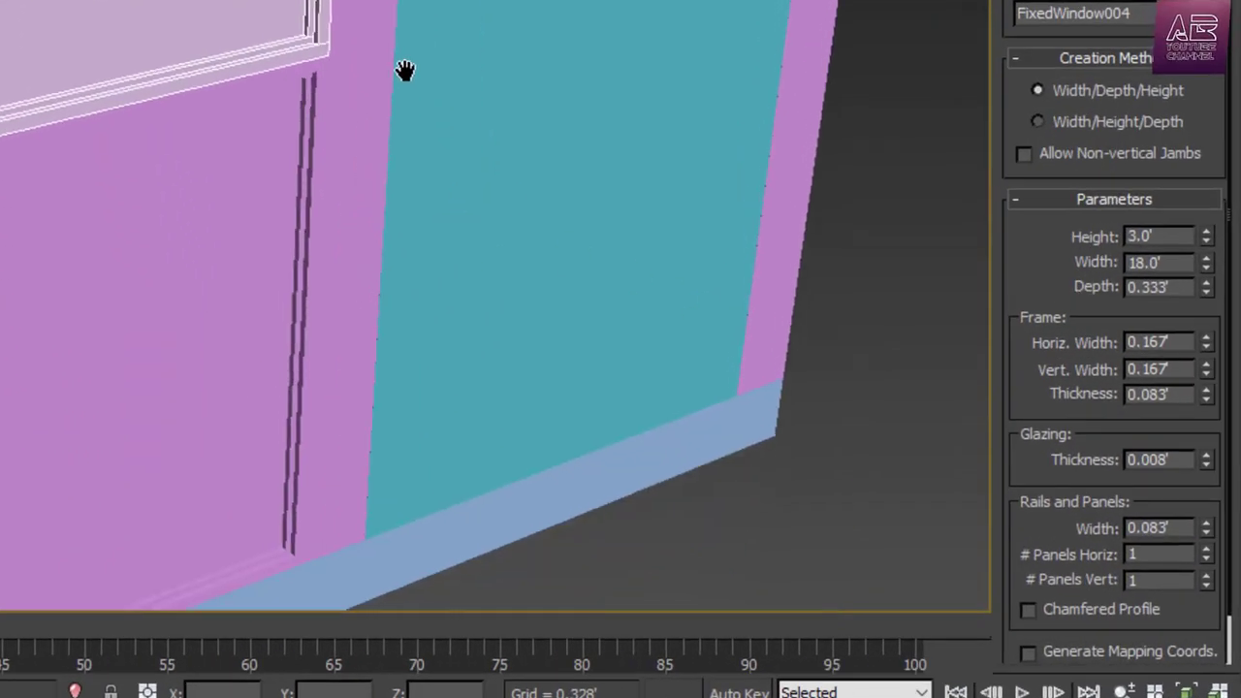
{"action": "scroll", "coordinate": [1072, 515], "scroll_direction": "down", "scroll_amount": 2}
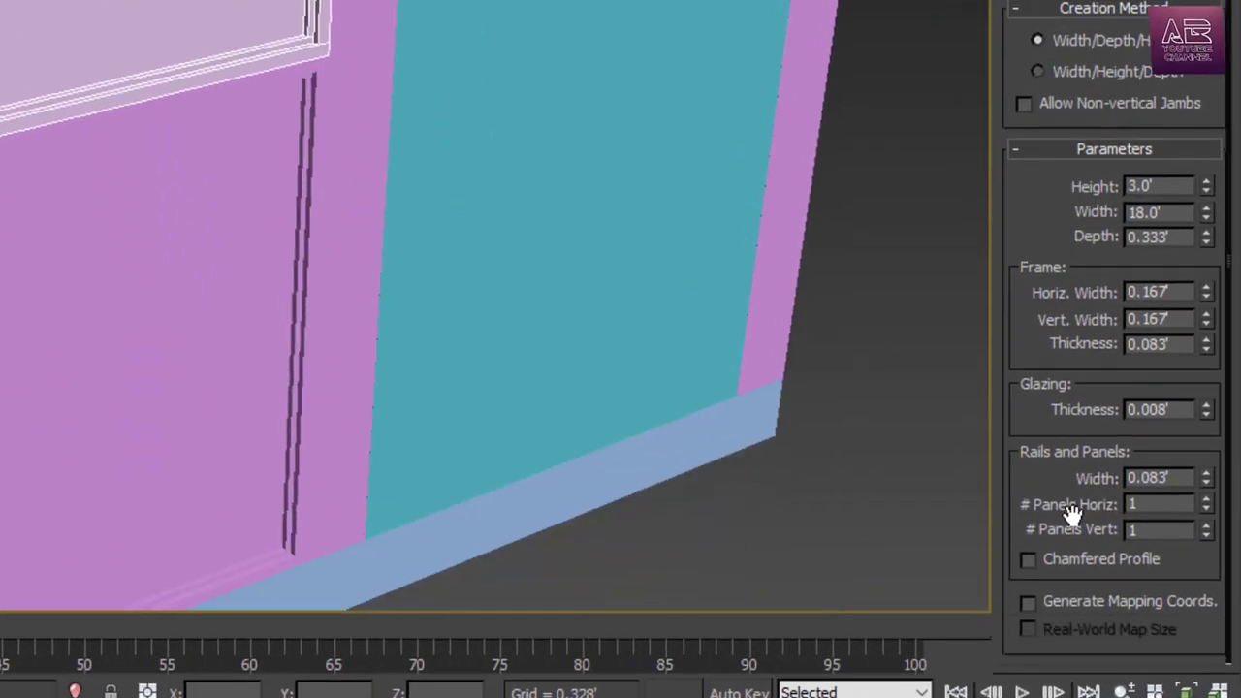
{"action": "left_click", "coordinate": [1206, 524]}
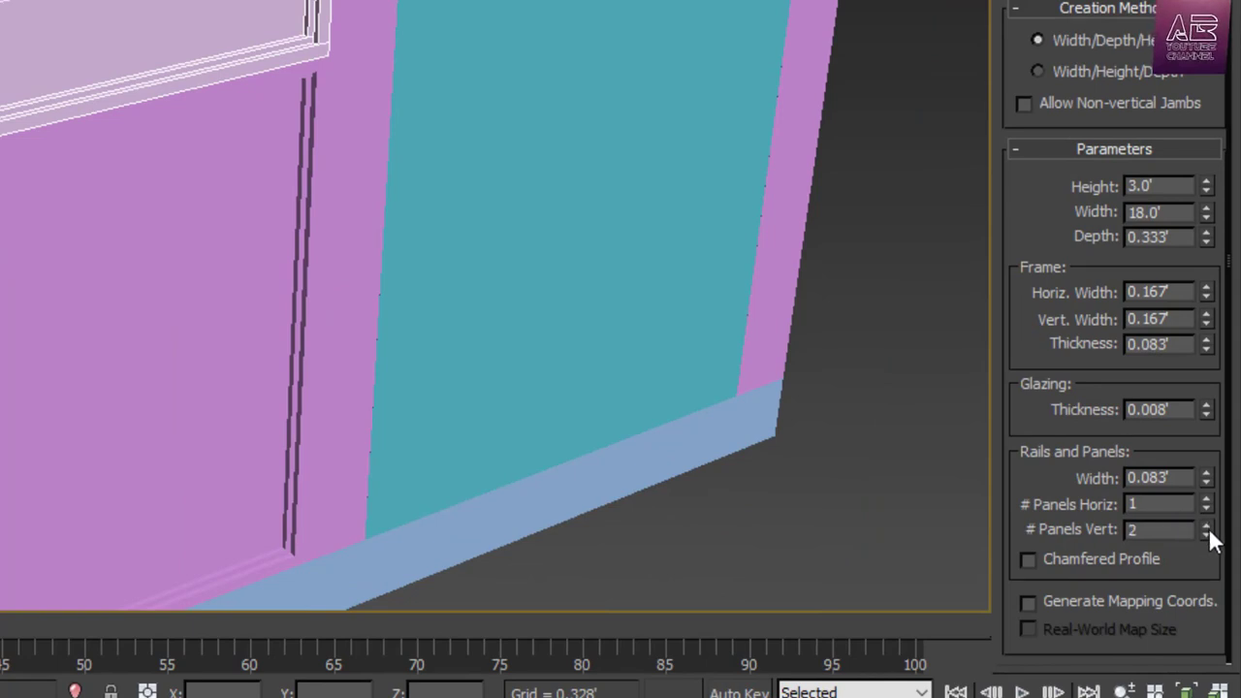
{"action": "left_click", "coordinate": [1206, 533]}
{"action": "left_click", "coordinate": [1207, 499]}
{"action": "left_click", "coordinate": [1207, 499]}
{"action": "scroll", "coordinate": [477, 160], "scroll_direction": "down", "scroll_amount": 2}
{"action": "middle_click_drag", "start_coordinate": [184, 237], "coordinate": [315, 5]}
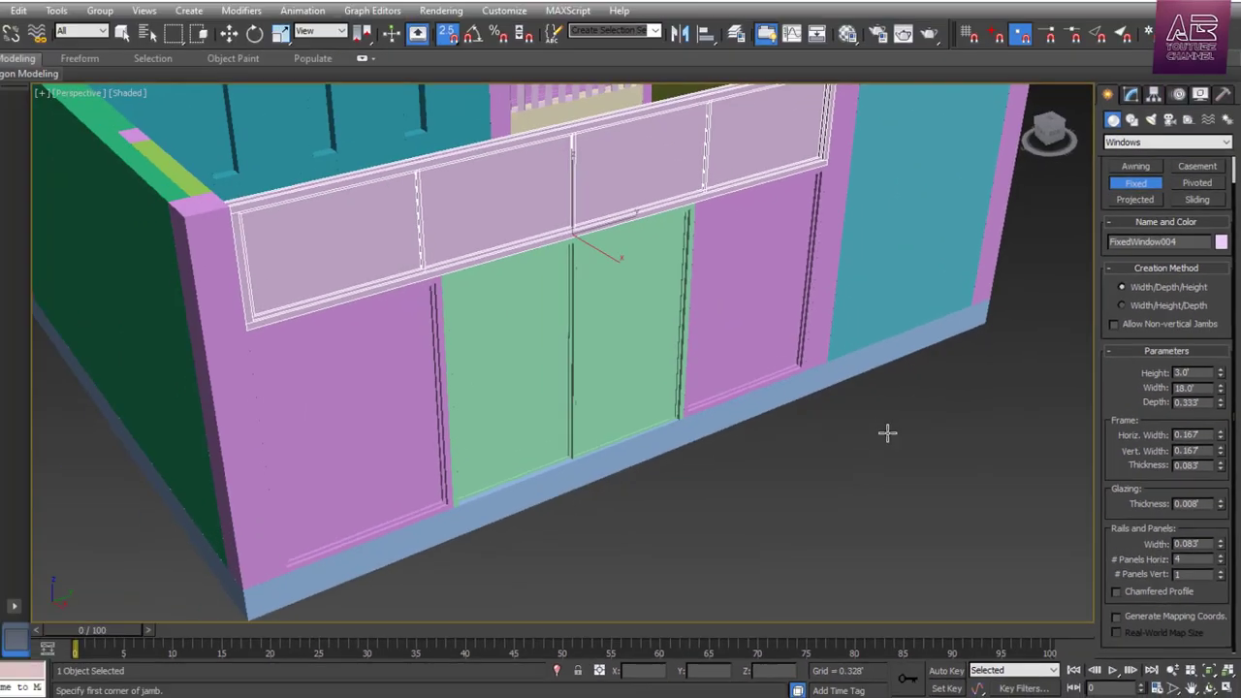
{"action": "right_click", "coordinate": [687, 370]}
{"action": "left_click", "coordinate": [924, 479]}
Turn on edged faces for the shaded perspective view of the whole building
{"action": "middle_click_drag", "start_coordinate": [665, 368], "coordinate": [543, 407], "text": "alt"}
{"action": "scroll", "coordinate": [844, 390], "scroll_direction": "down", "scroll_amount": 3}
{"action": "key", "text": "F4"}
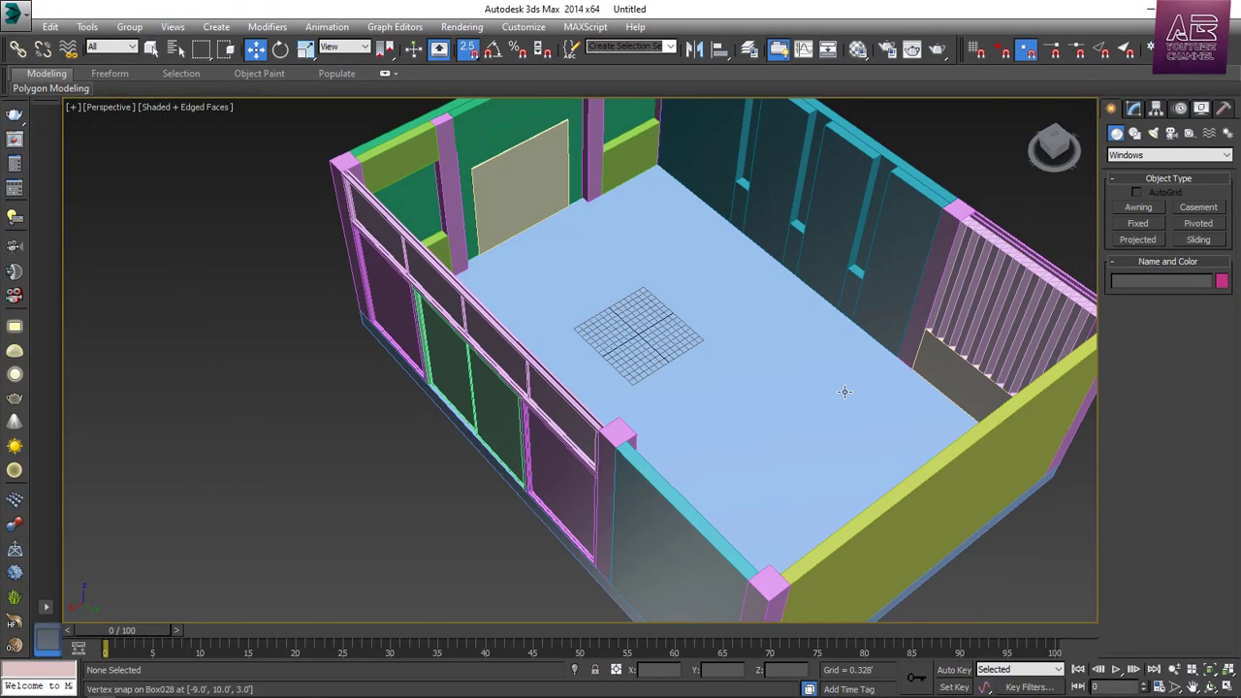
Create a standard box 1' long, 20' wide and about 1.64' high on top of the olive end wall and its corner columns
{"action": "middle_click_drag", "start_coordinate": [844, 390], "coordinate": [695, 415]}
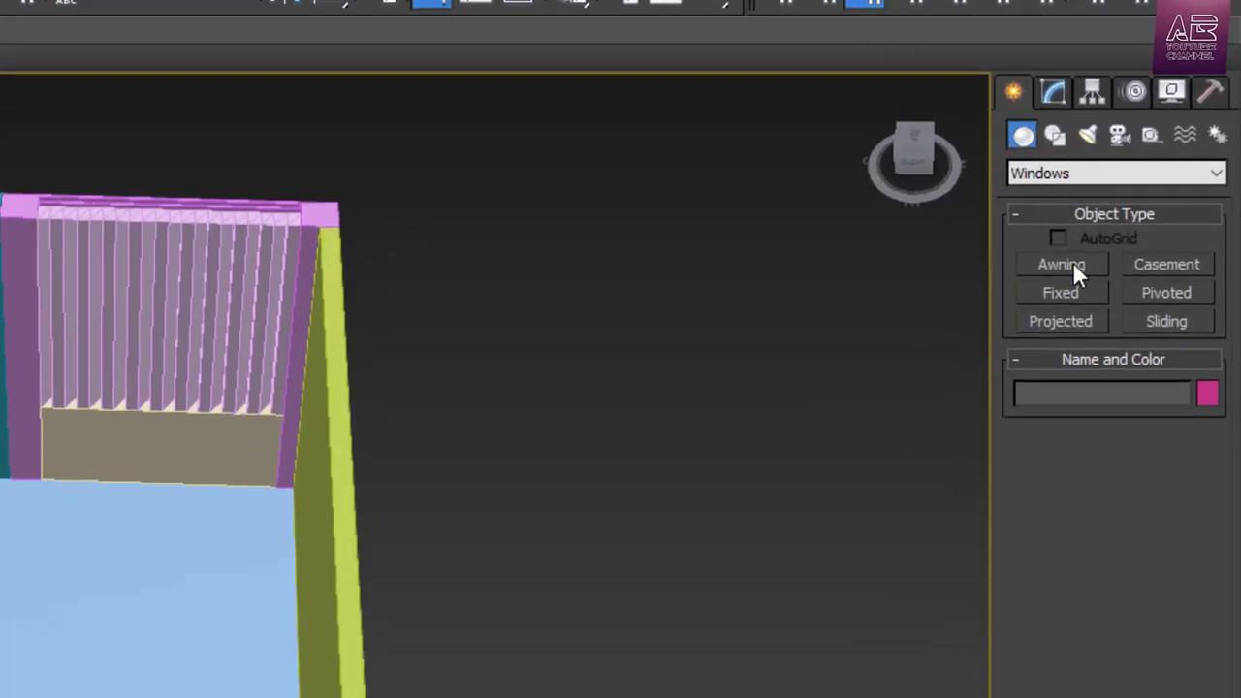
{"action": "left_click", "coordinate": [1134, 155]}
{"action": "left_click", "coordinate": [1113, 173]}
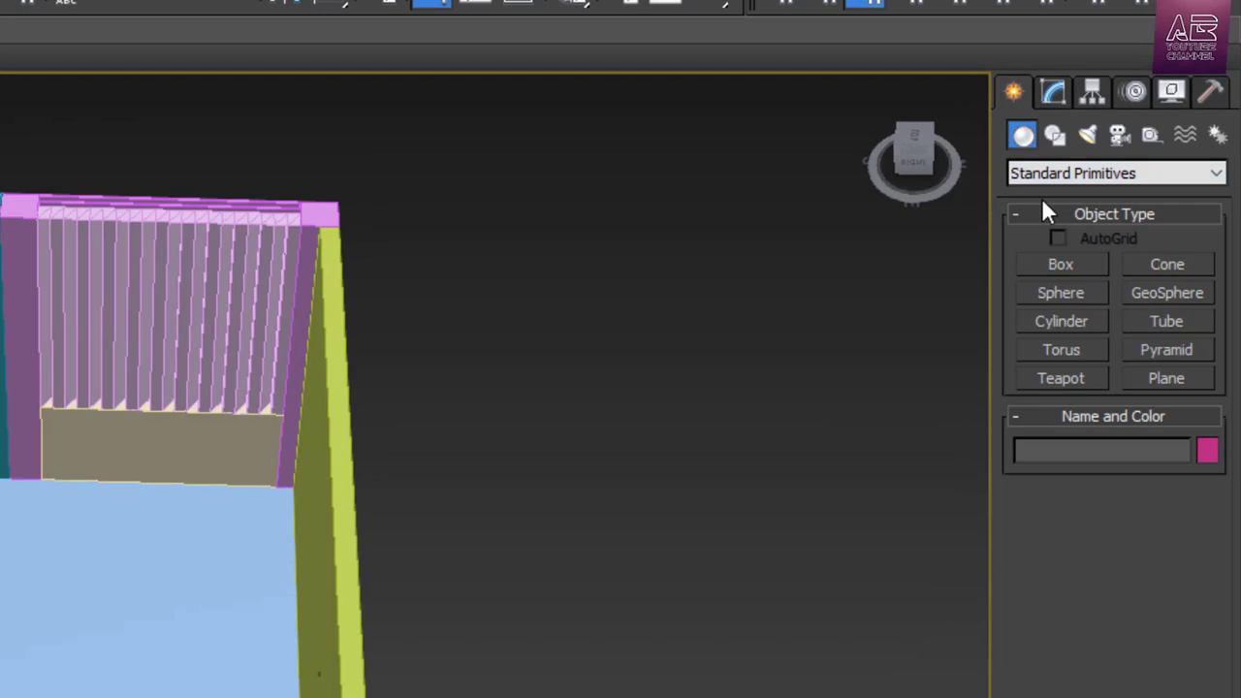
{"action": "left_click", "coordinate": [1061, 264]}
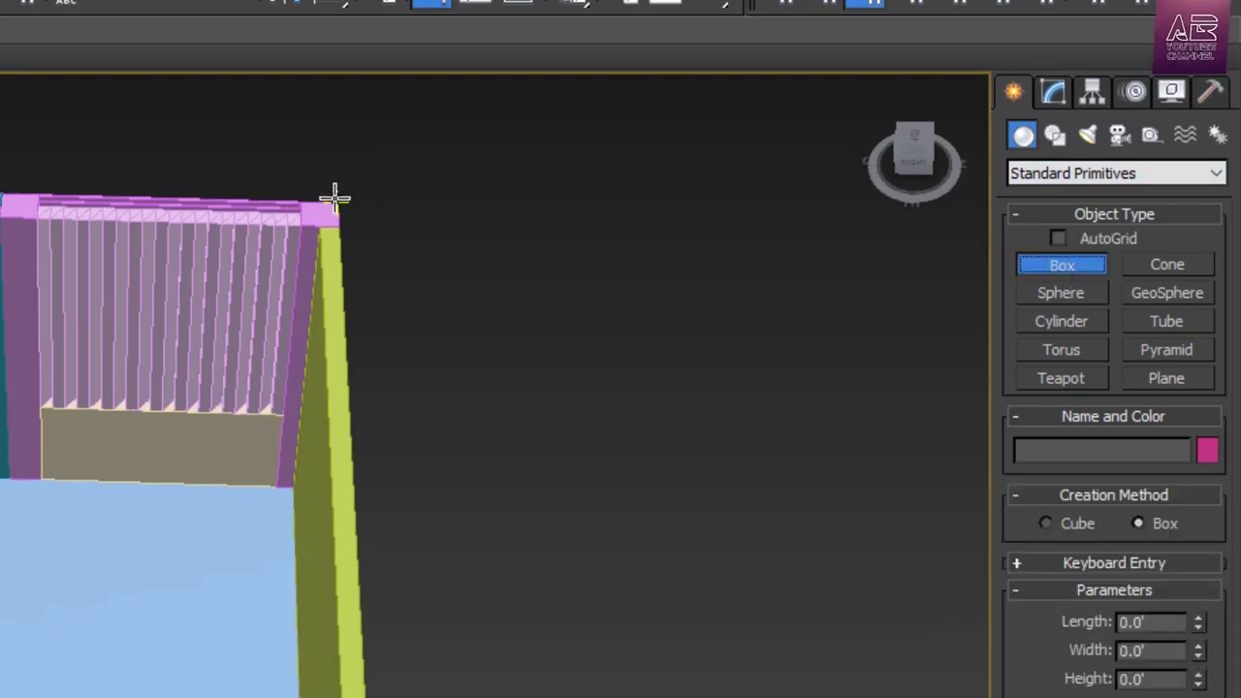
{"action": "left_click_drag", "start_coordinate": [334, 199], "coordinate": [717, 521]}
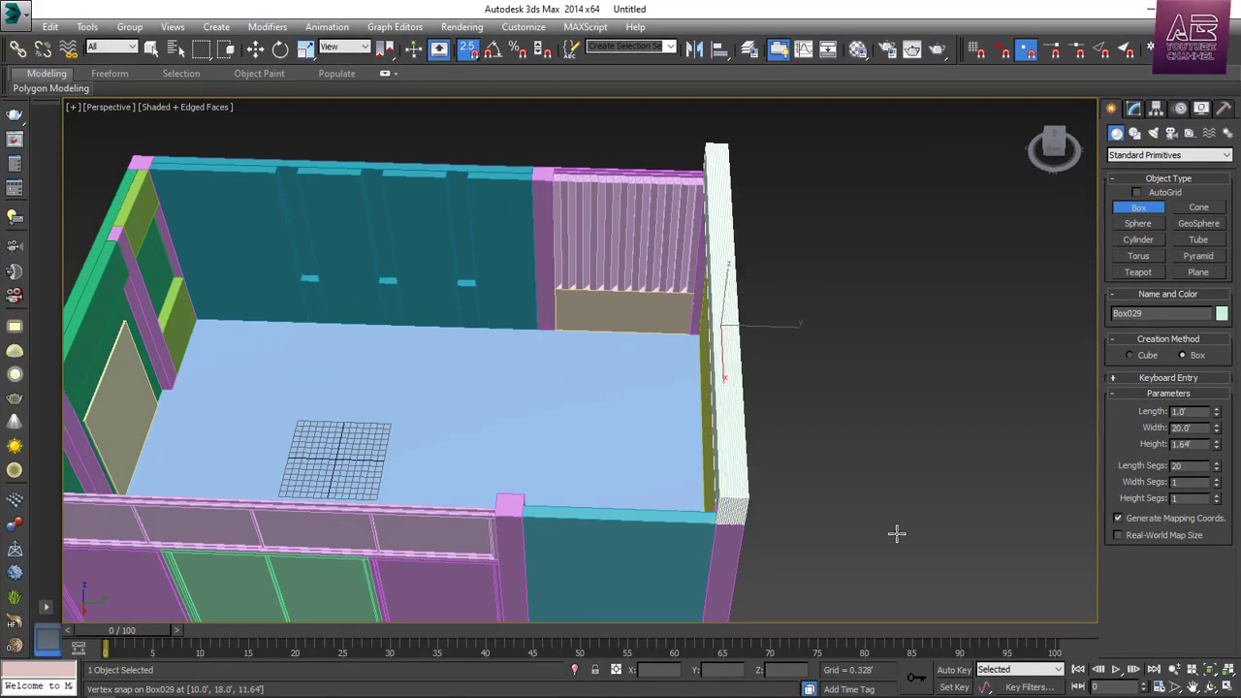
Set the new beam box's length segments to 1
{"action": "middle_click_drag", "start_coordinate": [833, 506], "coordinate": [815, 451], "text": "alt"}
{"action": "scroll", "coordinate": [814, 451], "scroll_direction": "up", "scroll_amount": 3}
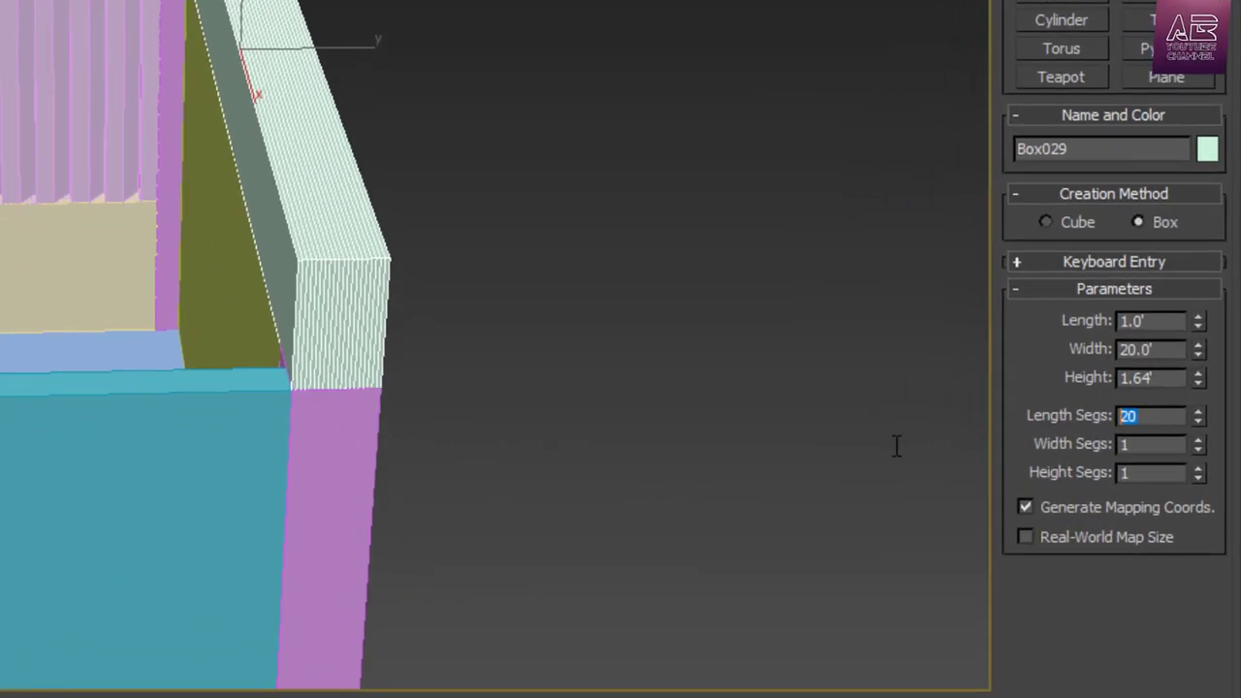
{"action": "type", "text": "1"}
{"action": "key", "text": "Return"}
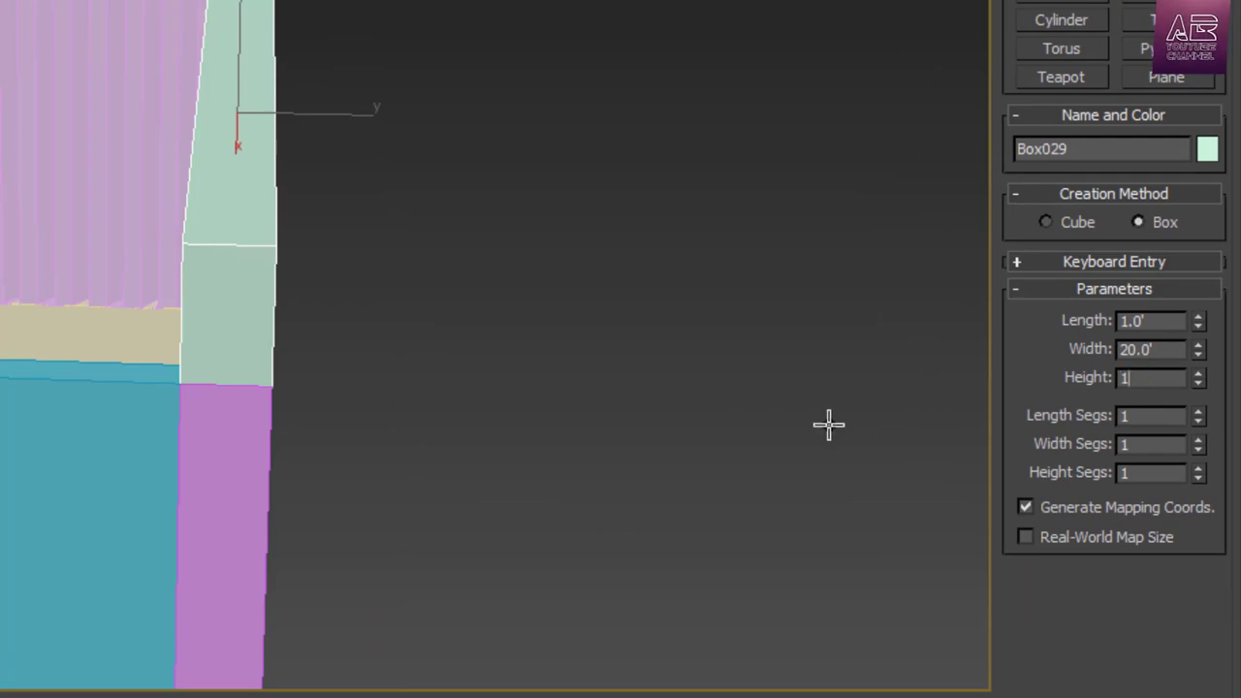
Set the height of the beam box above the olive end wall to 1'
{"action": "key", "text": "Return"}
{"action": "scroll", "coordinate": [459, 351], "scroll_direction": "down", "scroll_amount": 3}
{"action": "middle_click_drag", "start_coordinate": [501, 363], "coordinate": [421, 352], "text": "alt"}
{"action": "scroll", "coordinate": [460, 314], "scroll_direction": "up", "scroll_amount": 2}
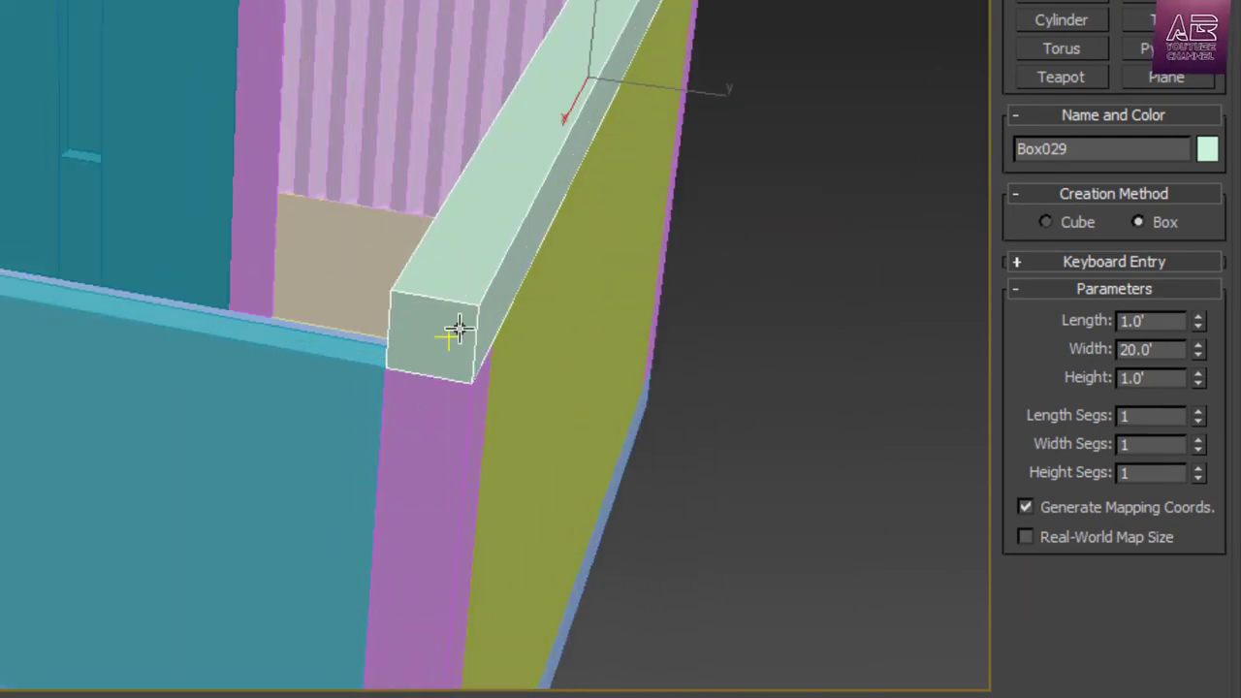
Create a box 1' long, 20' wide and 1' high on top of the end wall opposite the olive wall
{"action": "middle_click_drag", "start_coordinate": [114, 333], "coordinate": [300, 349]}
{"action": "scroll", "coordinate": [300, 349], "scroll_direction": "down", "scroll_amount": 2}
{"action": "middle_click_drag", "start_coordinate": [202, 324], "coordinate": [116, 344]}
{"action": "left_click_drag", "start_coordinate": [521, 169], "coordinate": [393, 436]}
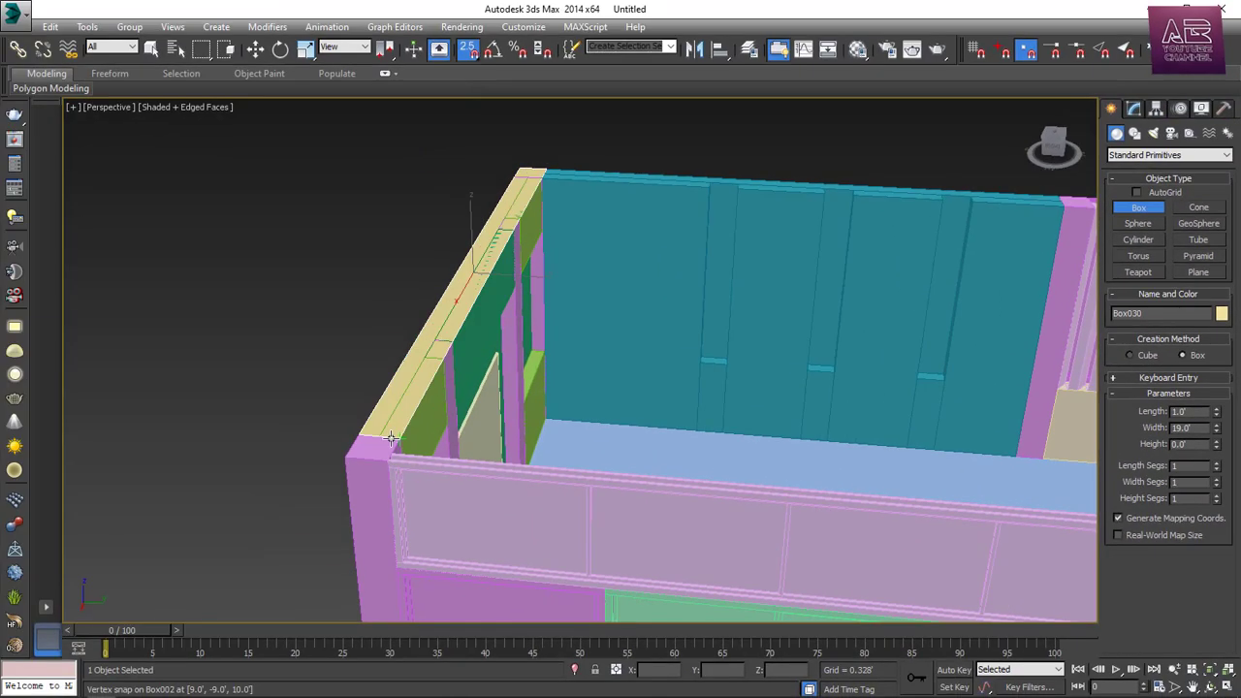
{"action": "left_click", "coordinate": [737, 387]}
{"action": "middle_click_drag", "start_coordinate": [736, 388], "coordinate": [595, 378], "text": "alt"}
{"action": "middle_click_drag", "start_coordinate": [773, 415], "coordinate": [689, 373], "text": "alt"}
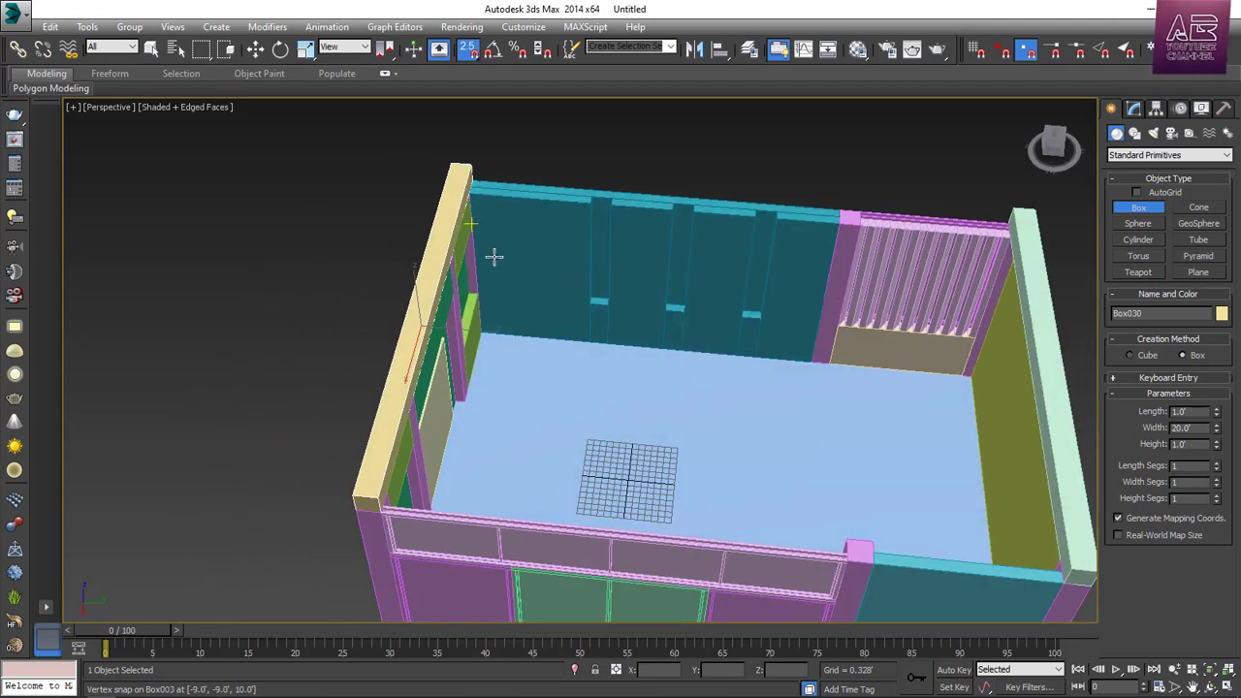
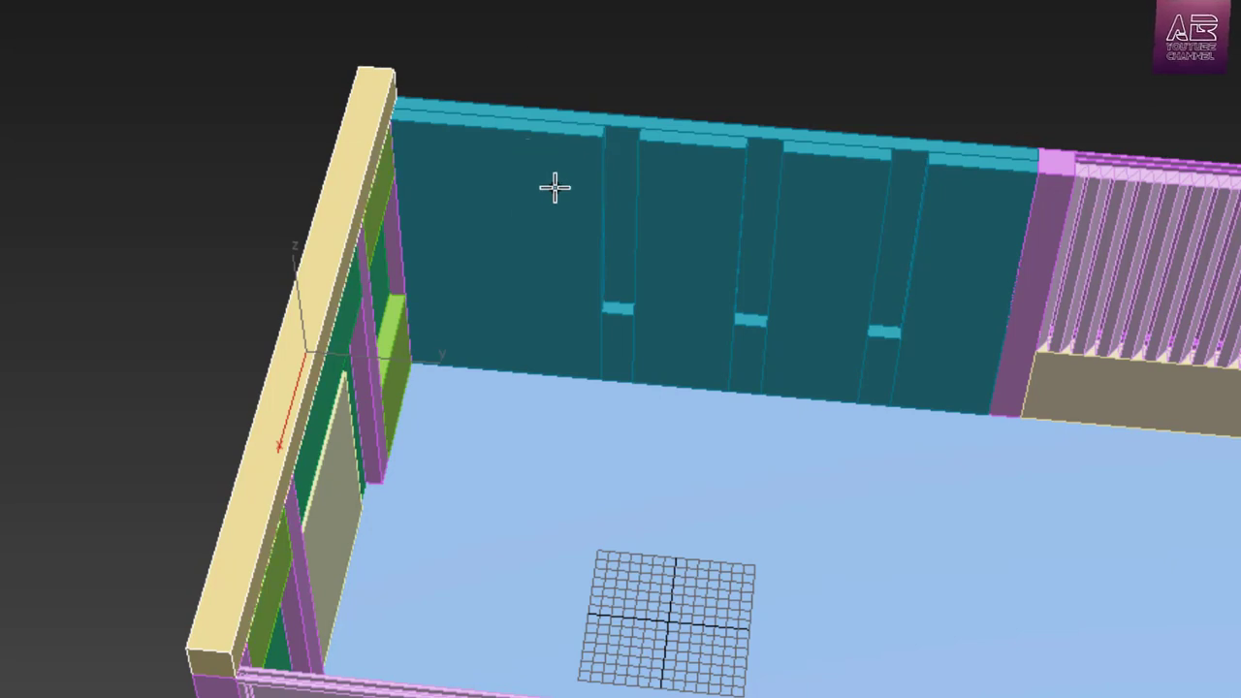
Clone the yellow end beam and place the copy over the middle of the room
{"action": "key", "text": "w"}
{"action": "left_click", "coordinate": [546, 214]}
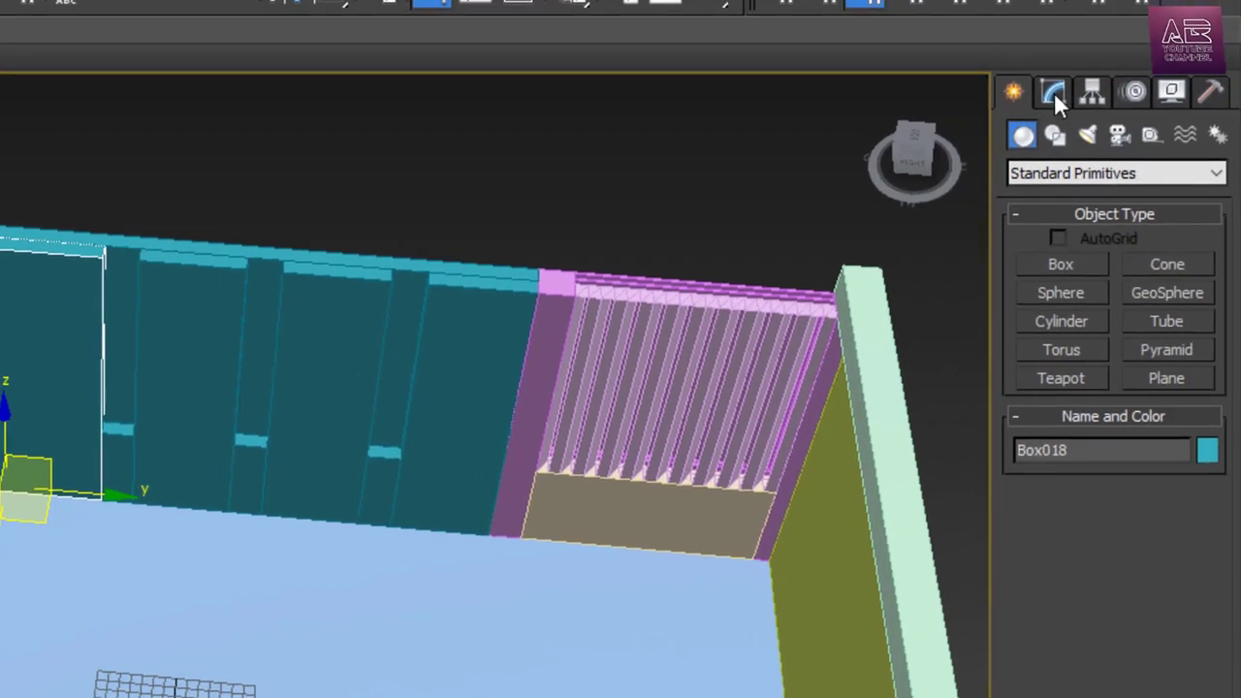
{"action": "left_click", "coordinate": [1053, 94]}
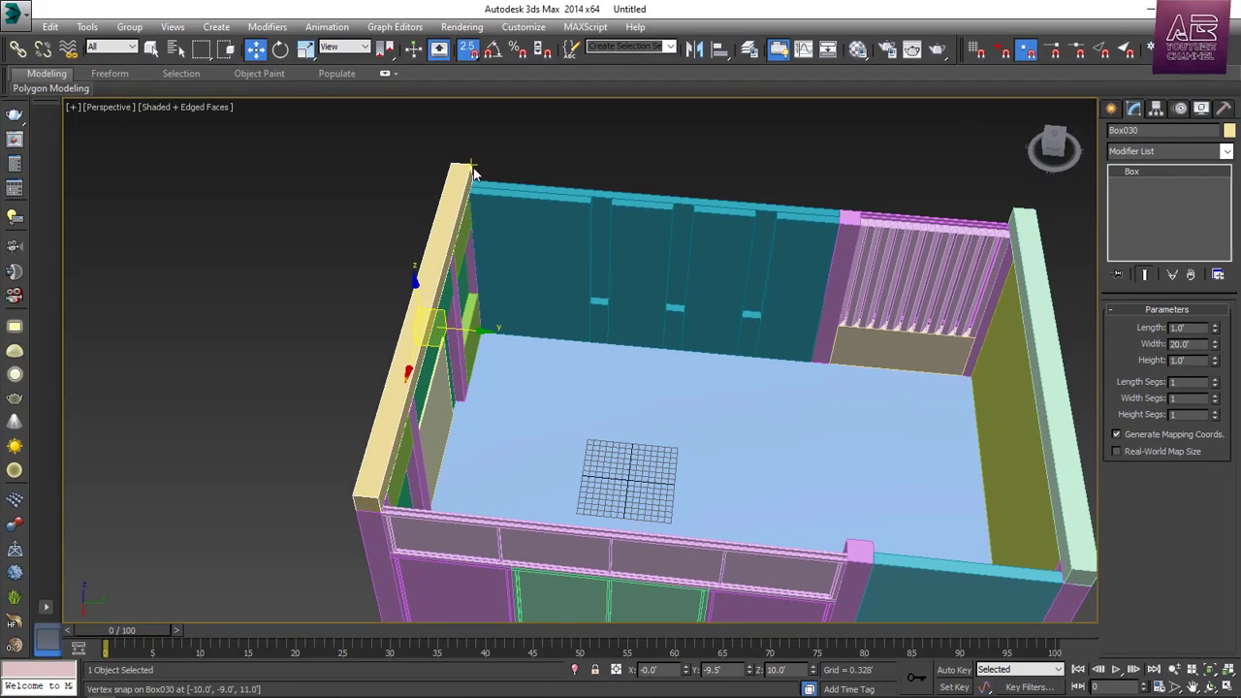
{"action": "left_click_drag", "start_coordinate": [469, 165], "coordinate": [664, 145], "text": "shift"}
{"action": "key", "text": "Return"}
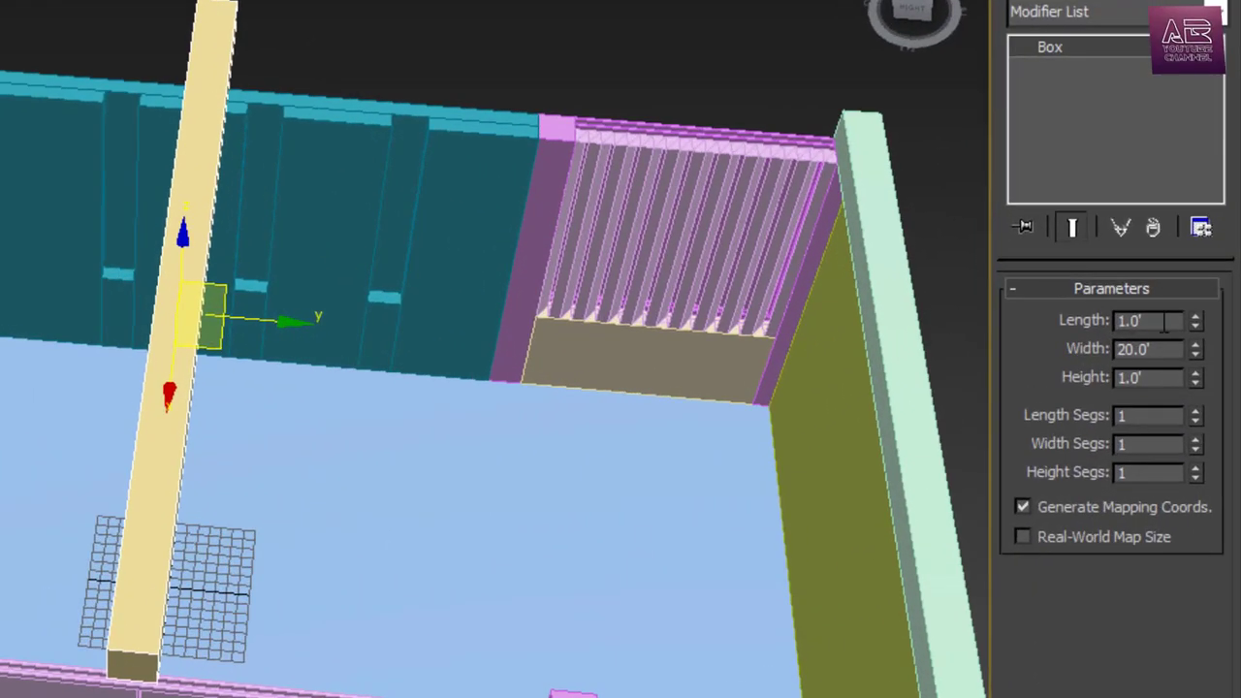
Set the copied beam's length to 6' and snap its outer corner to the outer corner of the original yellow beam
{"action": "left_click_drag", "start_coordinate": [1198, 326], "coordinate": [1024, 338]}
{"action": "type", "text": "6"}
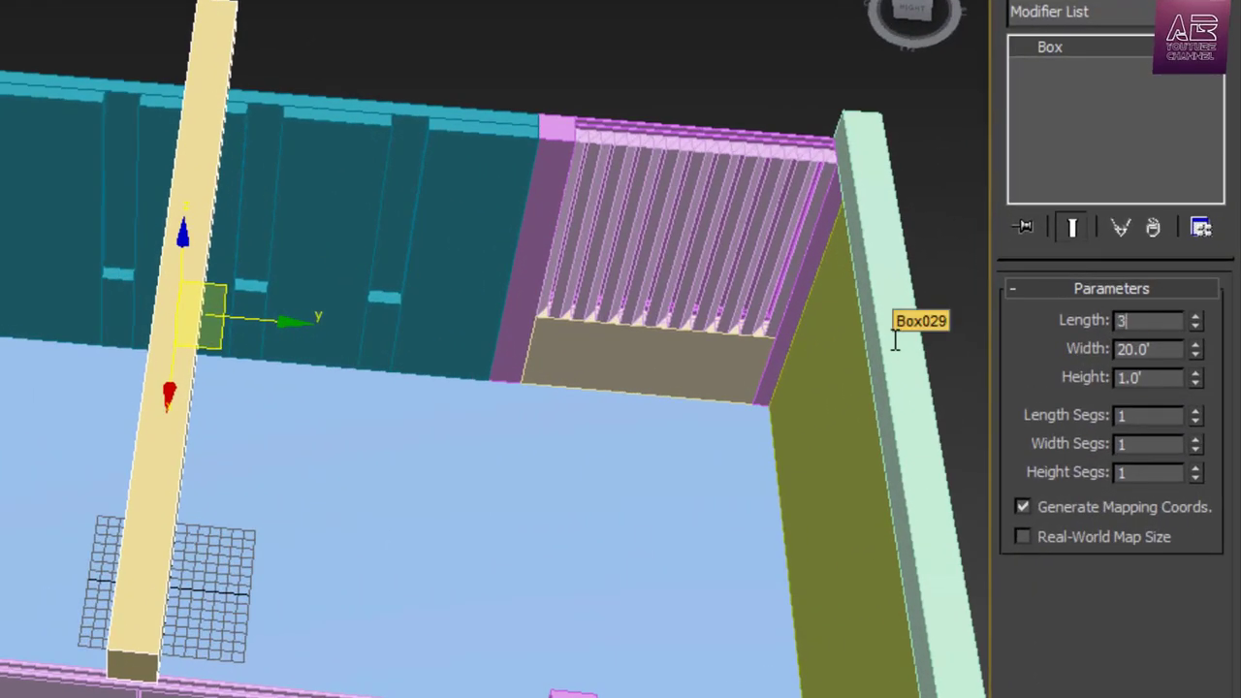
{"action": "key", "text": "Return"}
{"action": "scroll", "coordinate": [88, 44], "scroll_direction": "up", "scroll_amount": 2}
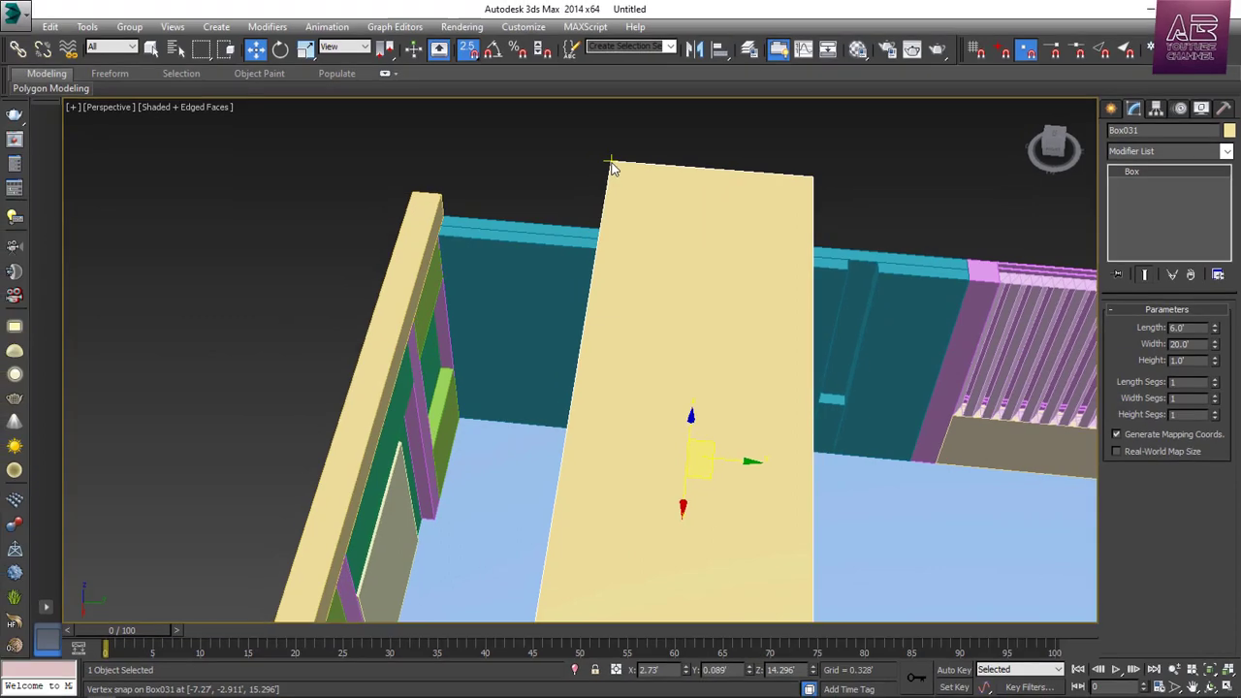
{"action": "left_click_drag", "start_coordinate": [611, 162], "coordinate": [413, 192]}
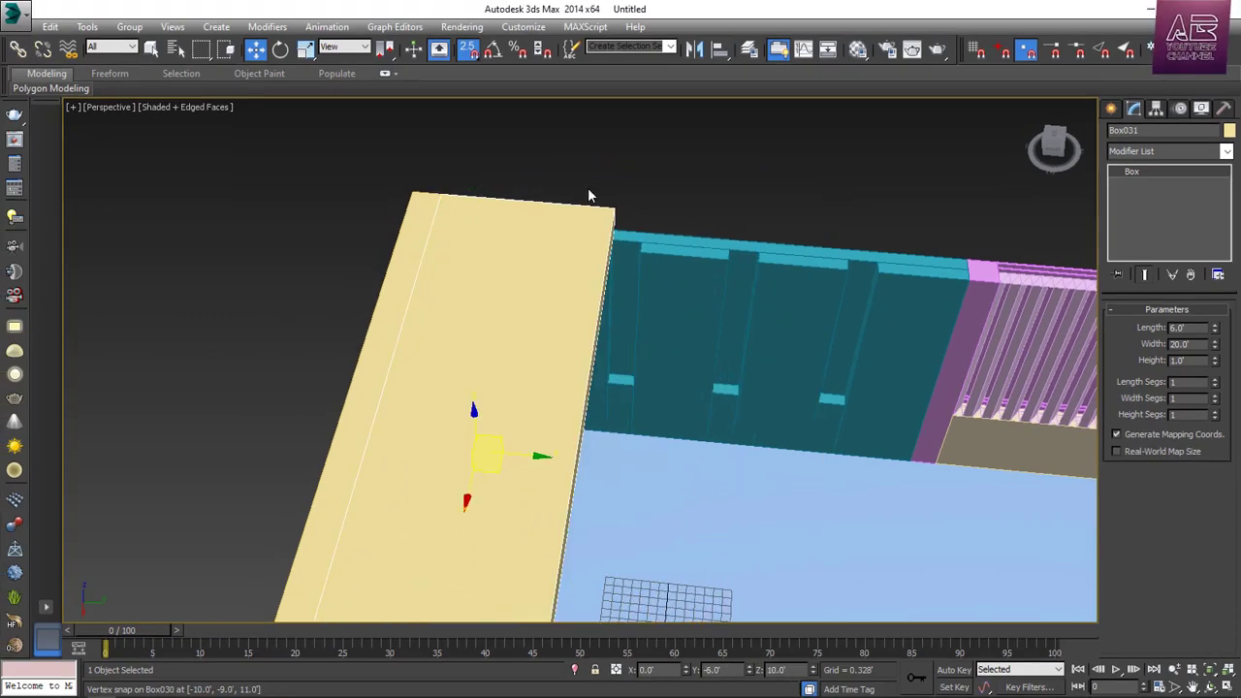
{"action": "left_click", "coordinate": [587, 188]}
Create a box 1' long, 0.5' wide and 1' high on the teal wall, against the edge of the 6' slab
{"action": "middle_click_drag", "start_coordinate": [685, 297], "coordinate": [772, 251], "text": "alt"}
{"action": "scroll", "coordinate": [729, 244], "scroll_direction": "up", "scroll_amount": 6}
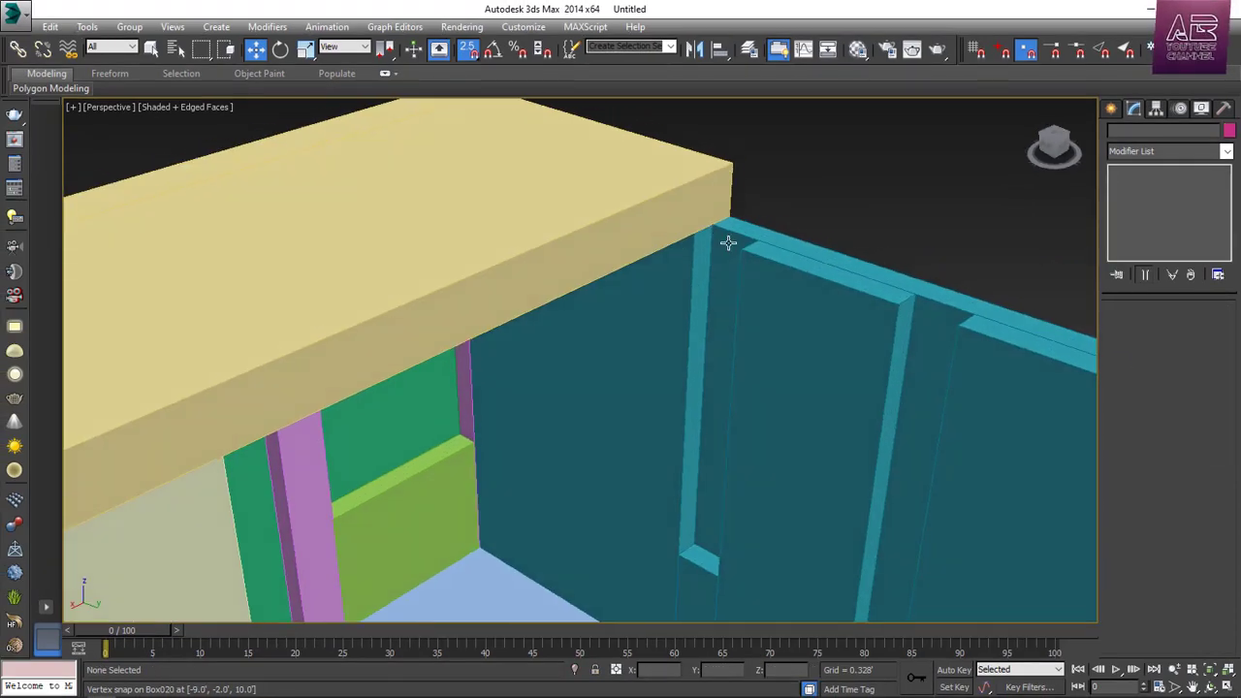
{"action": "scroll", "coordinate": [736, 205], "scroll_direction": "down", "scroll_amount": 6}
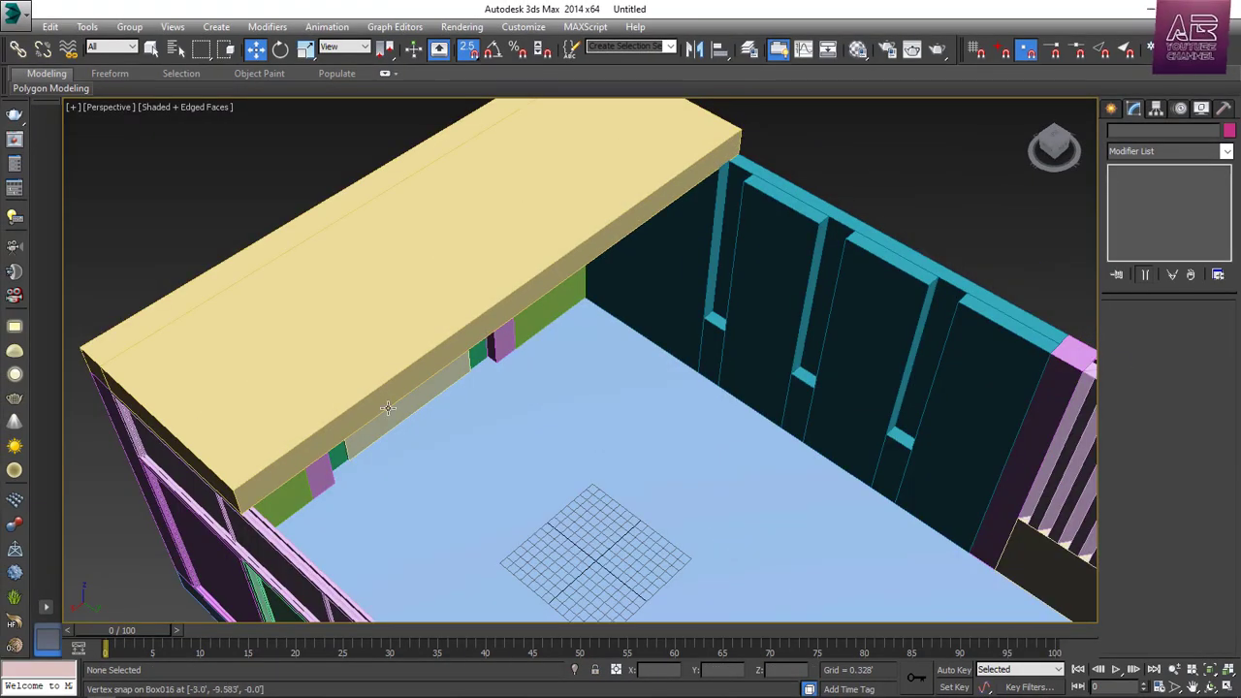
{"action": "mouse_move", "coordinate": [829, 210]}
{"action": "middle_mouse_down", "text": "alt"}
{"action": "mouse_move", "coordinate": [783, 211]}
{"action": "mouse_move", "coordinate": [816, 200]}
{"action": "middle_mouse_up", "text": "alt"}
{"action": "scroll", "coordinate": [615, 352], "scroll_direction": "up", "scroll_amount": 5}
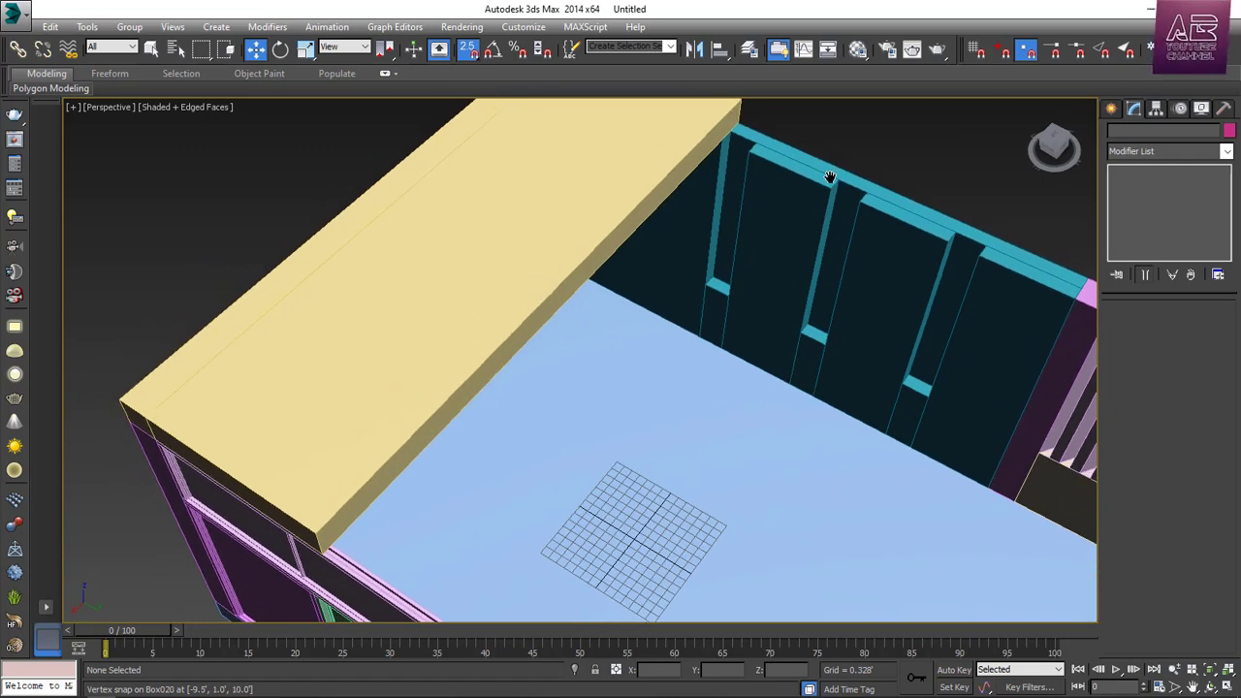
{"action": "left_click", "coordinate": [1111, 108]}
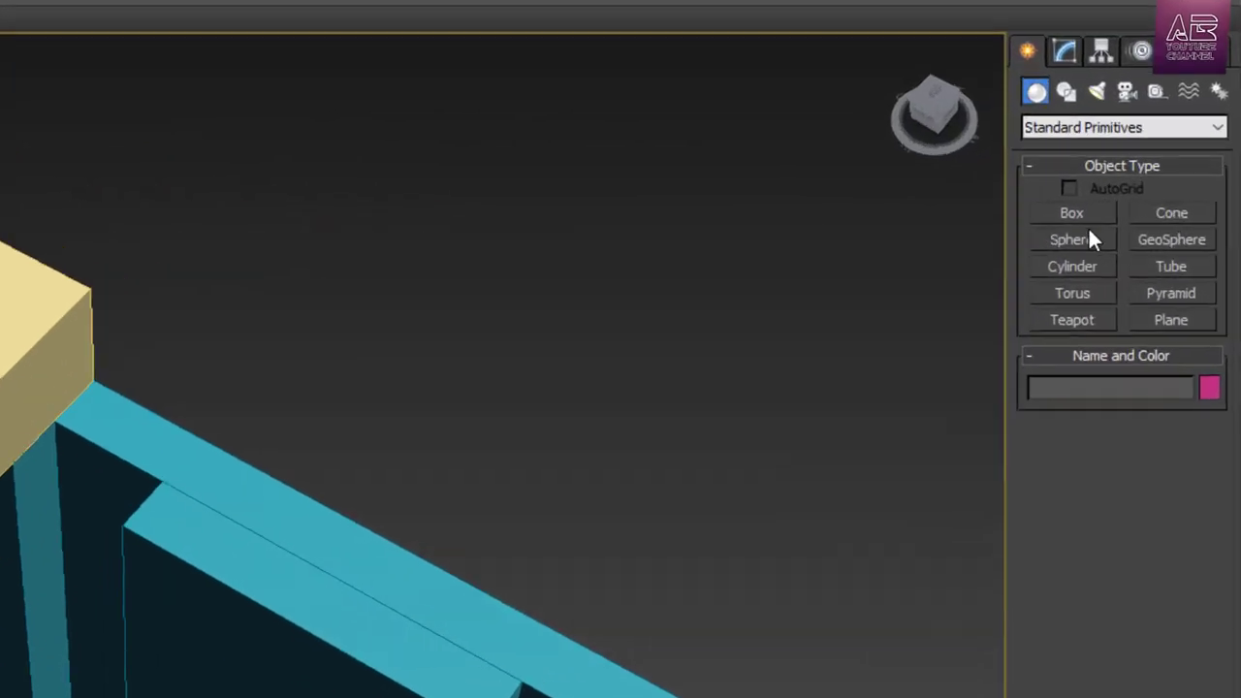
{"action": "left_click", "coordinate": [1144, 208]}
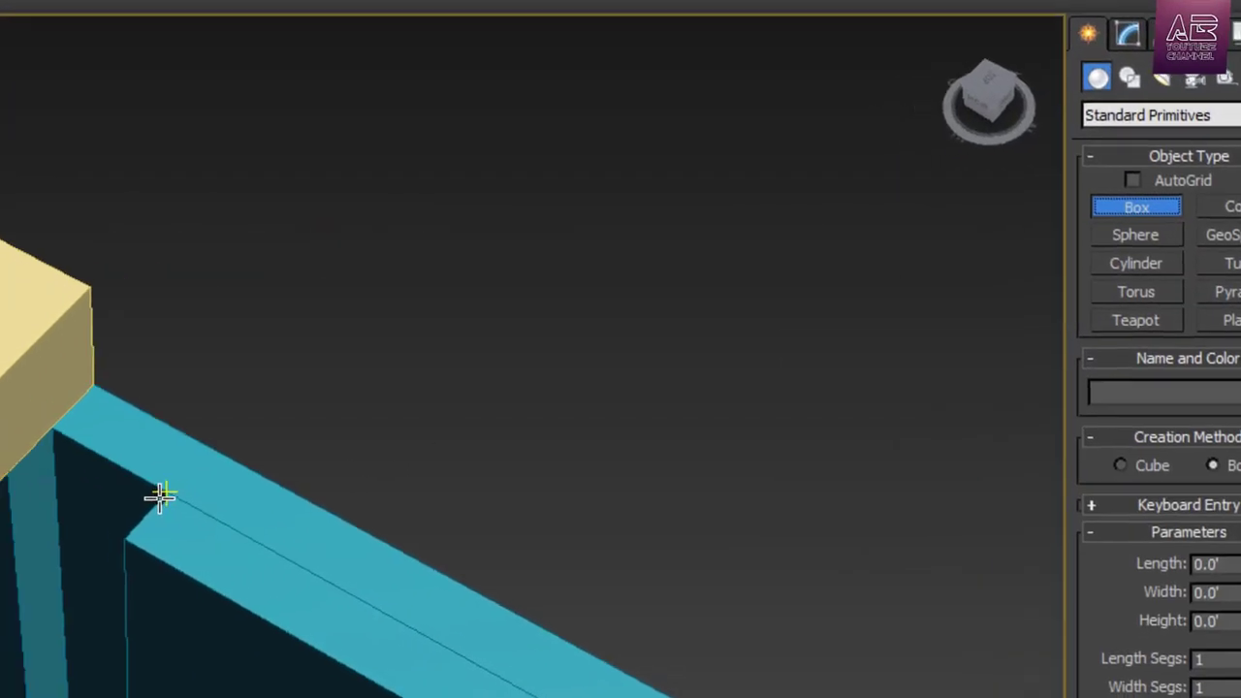
{"action": "left_click_drag", "start_coordinate": [93, 500], "coordinate": [19, 392]}
{"action": "left_click", "coordinate": [22, 296]}
{"action": "scroll", "coordinate": [510, 237], "scroll_direction": "down", "scroll_amount": 1}
{"action": "middle_click_drag", "start_coordinate": [501, 265], "coordinate": [568, 185], "text": "alt"}
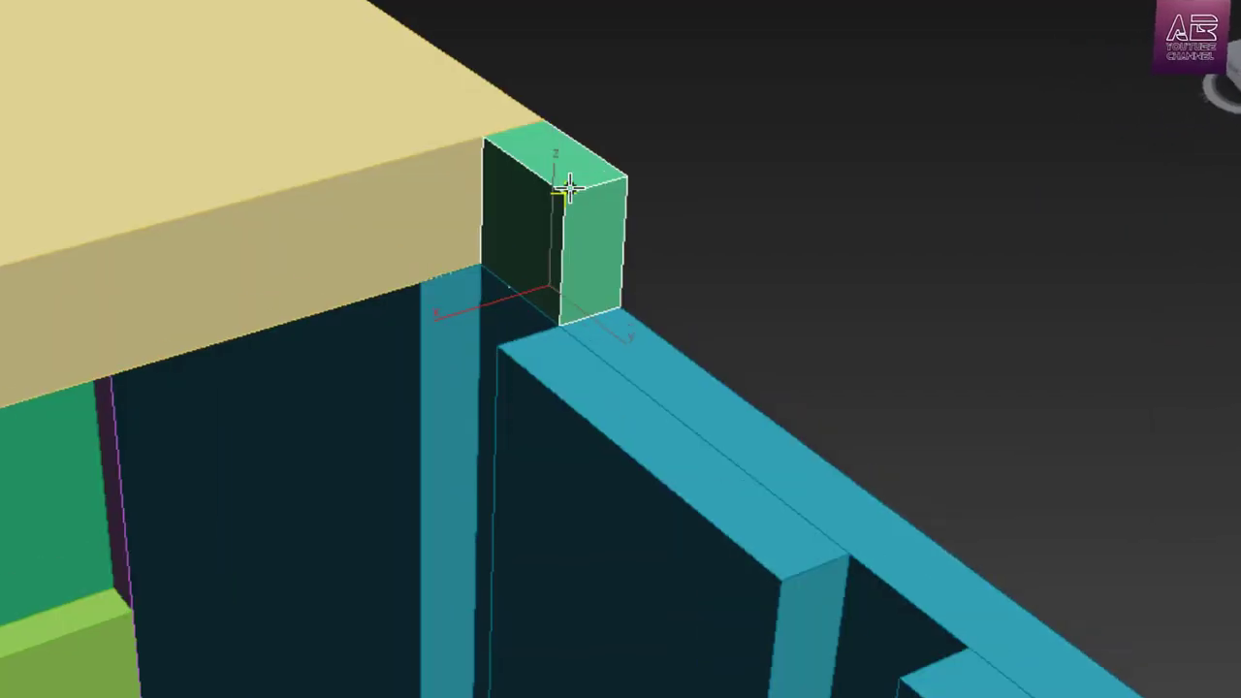
{"action": "middle_click_drag", "start_coordinate": [659, 227], "coordinate": [672, 298]}
{"action": "scroll", "coordinate": [703, 306], "scroll_direction": "up", "scroll_amount": 1}
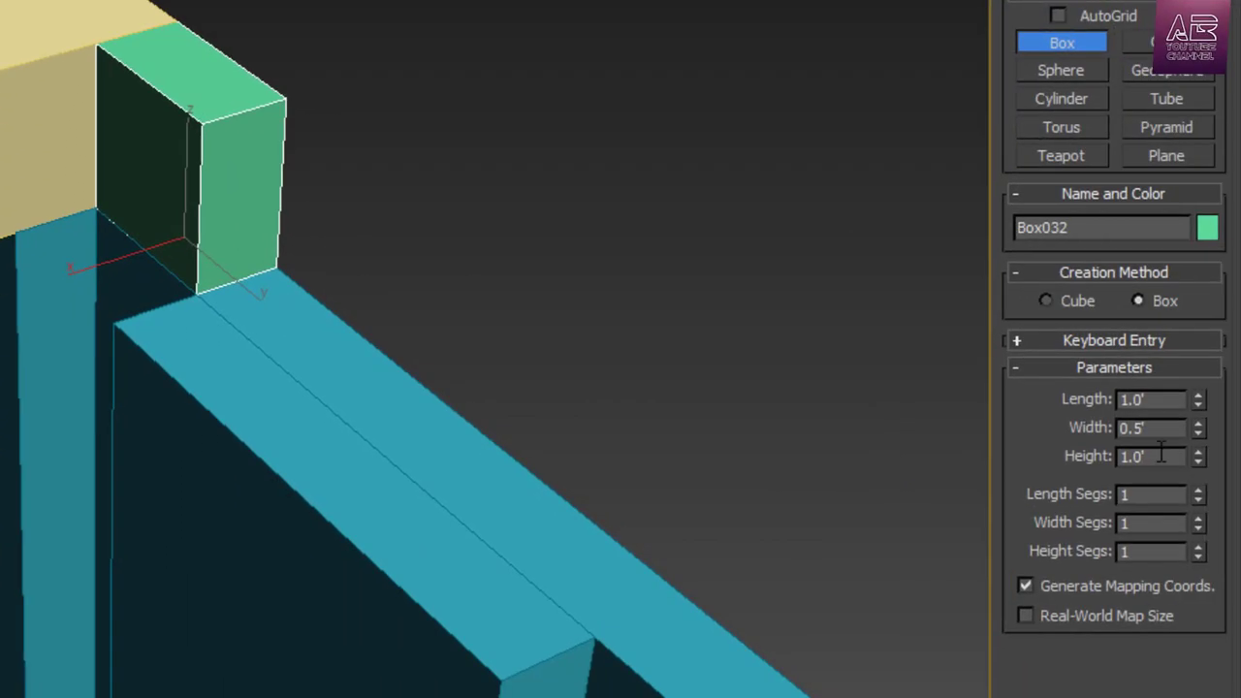
Set the small green block's height to 0.5' and finish creating boxes
{"action": "double_click", "coordinate": [1173, 457]}
{"action": "type", "text": "0.5"}
{"action": "key", "text": "Return"}
{"action": "middle_click_drag", "start_coordinate": [242, 186], "coordinate": [313, 152]}
{"action": "mouse_move", "coordinate": [423, 236]}
{"action": "middle_mouse_down", "text": "alt"}
{"action": "mouse_move", "coordinate": [476, 205]}
{"action": "mouse_move", "coordinate": [416, 230]}
{"action": "middle_mouse_up", "text": "alt"}
{"action": "scroll", "coordinate": [514, 171], "scroll_direction": "down", "scroll_amount": 2}
{"action": "scroll", "coordinate": [514, 171], "scroll_direction": "down", "scroll_amount": 2}
{"action": "middle_click_drag", "start_coordinate": [513, 171], "coordinate": [707, 152]}
{"action": "right_click", "coordinate": [707, 151]}
Clone the 6' yellow slab and place the copy farther along the building, clear of the original
{"action": "left_click", "coordinate": [339, 106]}
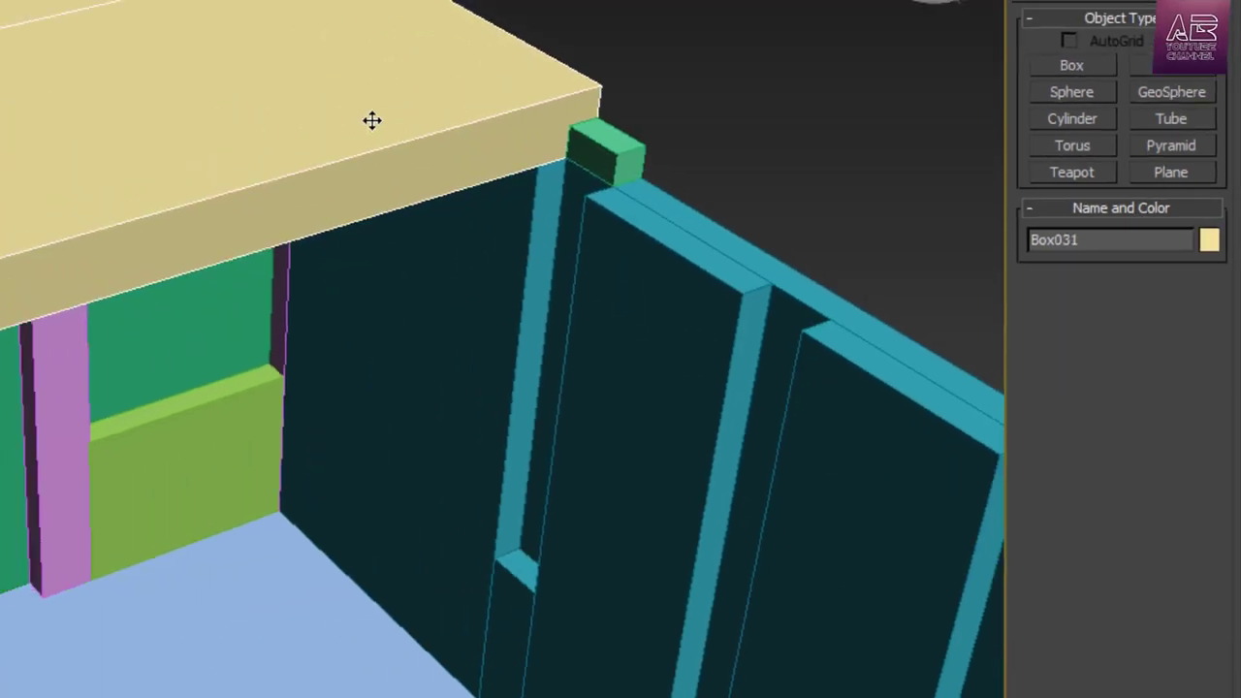
{"action": "scroll", "coordinate": [339, 106], "scroll_direction": "down", "scroll_amount": 5}
{"action": "middle_click_drag", "start_coordinate": [485, 290], "coordinate": [602, 298], "text": "alt"}
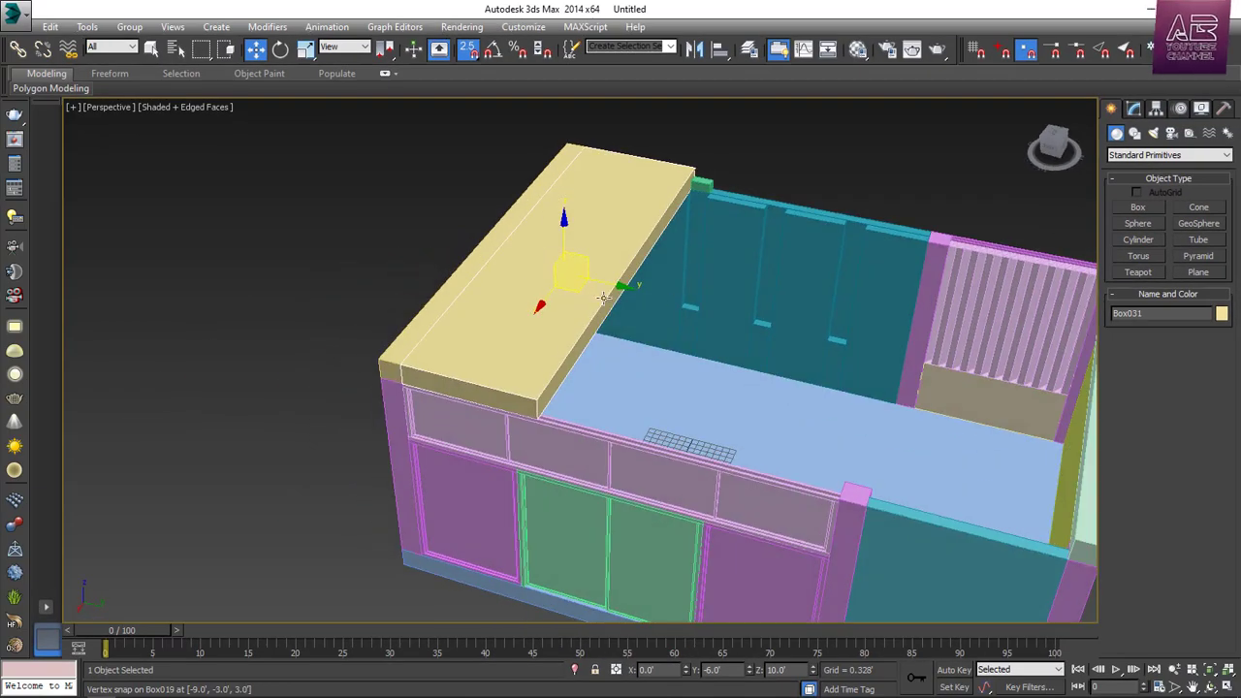
{"action": "scroll", "coordinate": [603, 297], "scroll_direction": "up", "scroll_amount": 2}
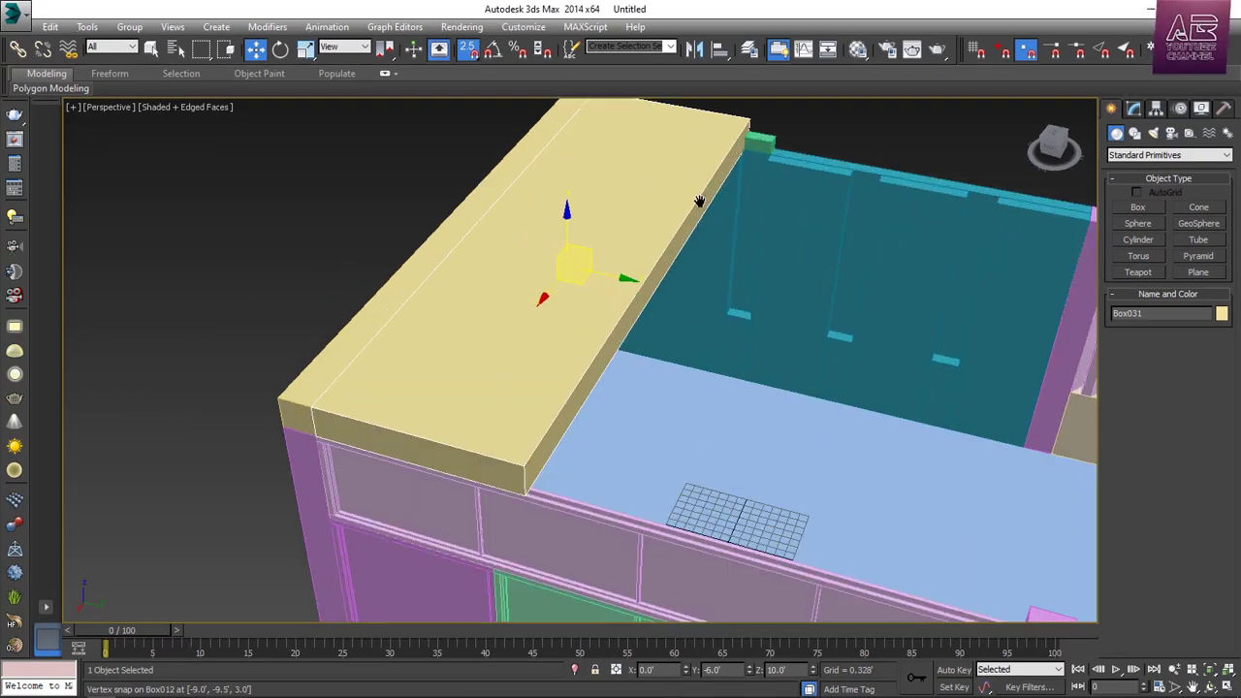
{"action": "middle_click_drag", "start_coordinate": [700, 202], "coordinate": [576, 285]}
{"action": "left_click", "coordinate": [466, 170]}
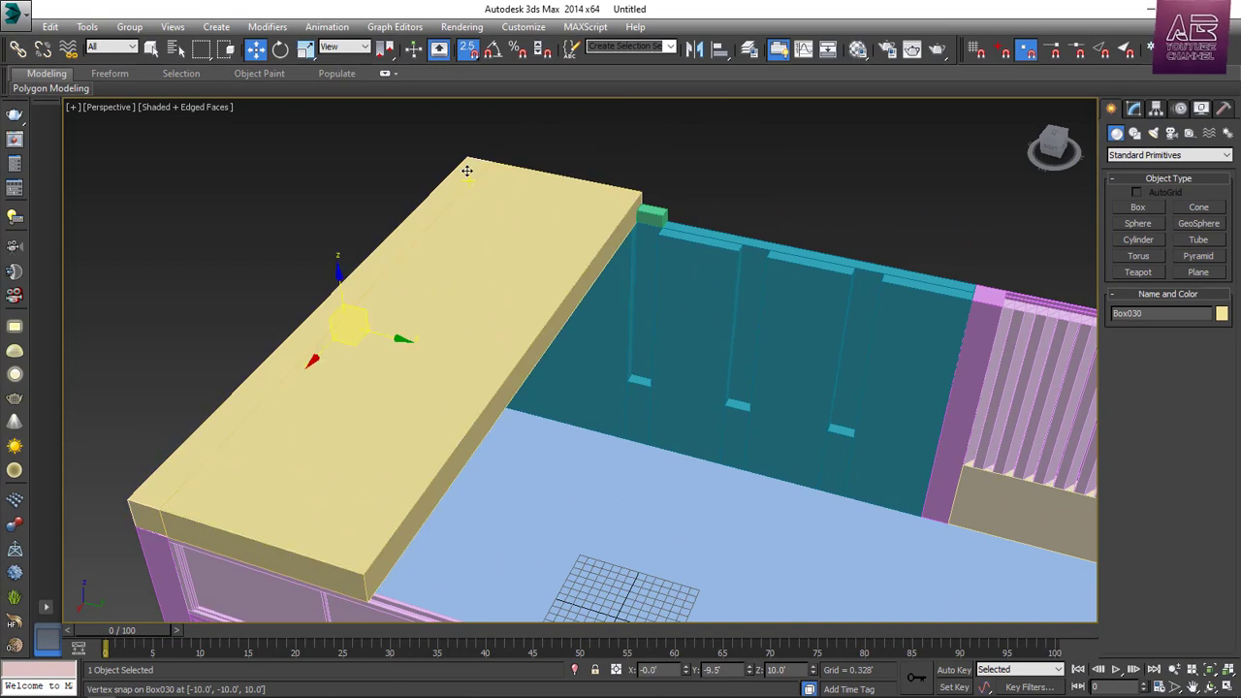
{"action": "left_click", "coordinate": [539, 184]}
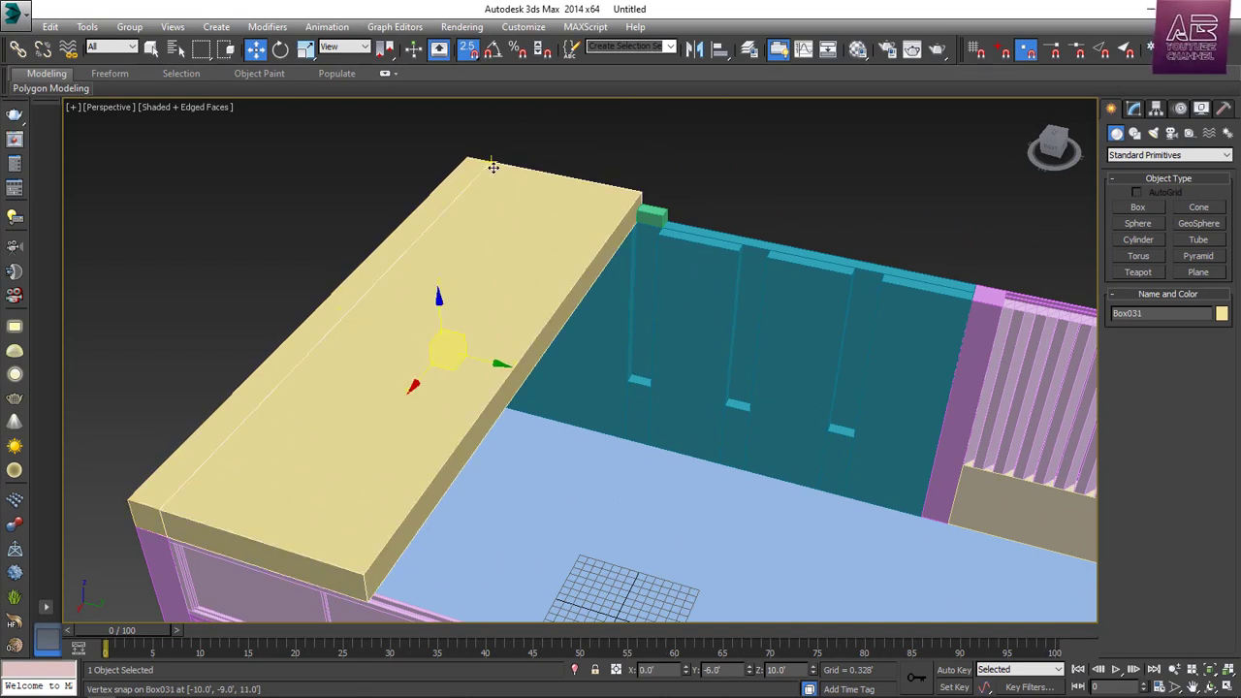
{"action": "left_click_drag", "start_coordinate": [493, 167], "coordinate": [766, 189], "text": "shift"}
{"action": "key", "text": "Return"}
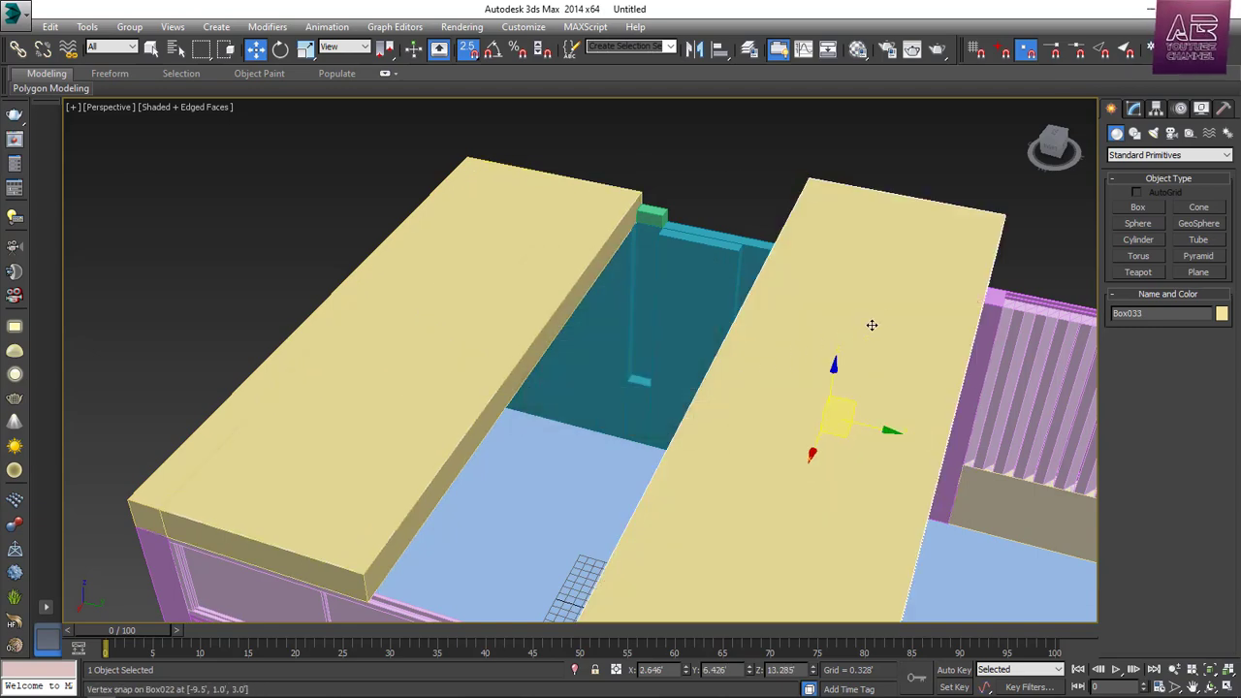
Set the copied slab's length to 1' and its height to 0.5'
{"action": "middle_click_drag", "start_coordinate": [872, 324], "coordinate": [819, 278]}
{"action": "left_click", "coordinate": [1156, 109]}
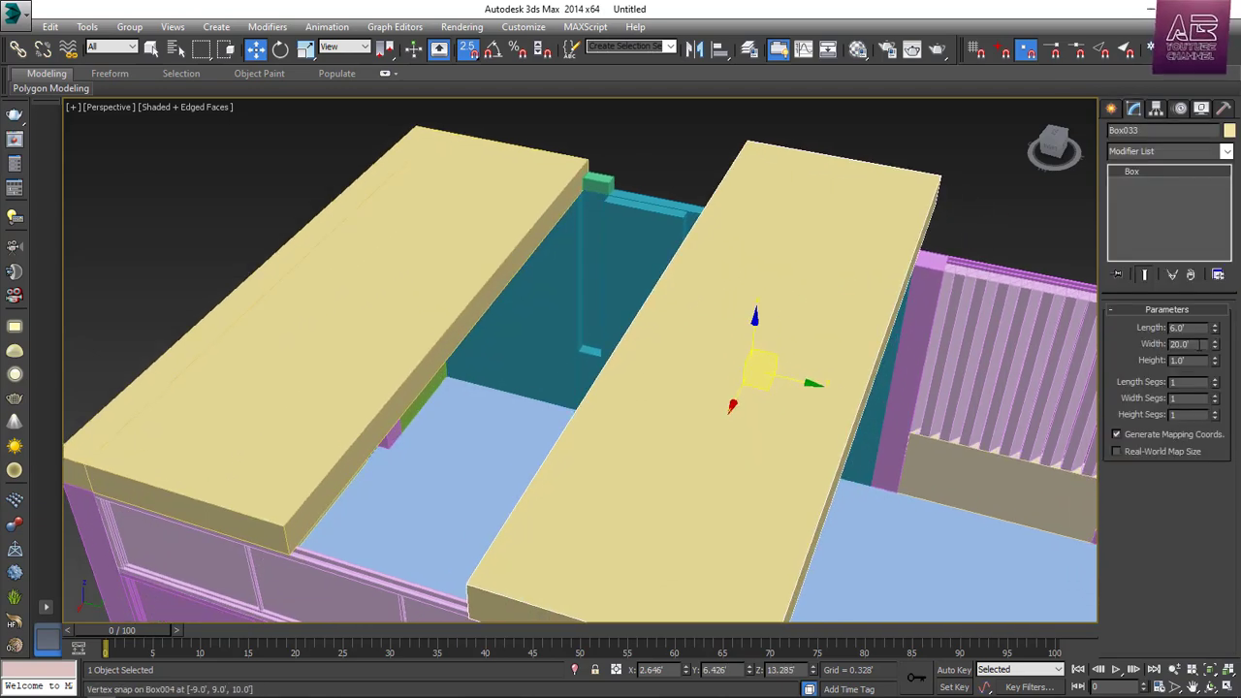
{"action": "double_click", "coordinate": [1177, 328]}
{"action": "type", "text": "1"}
{"action": "key", "text": "Return"}
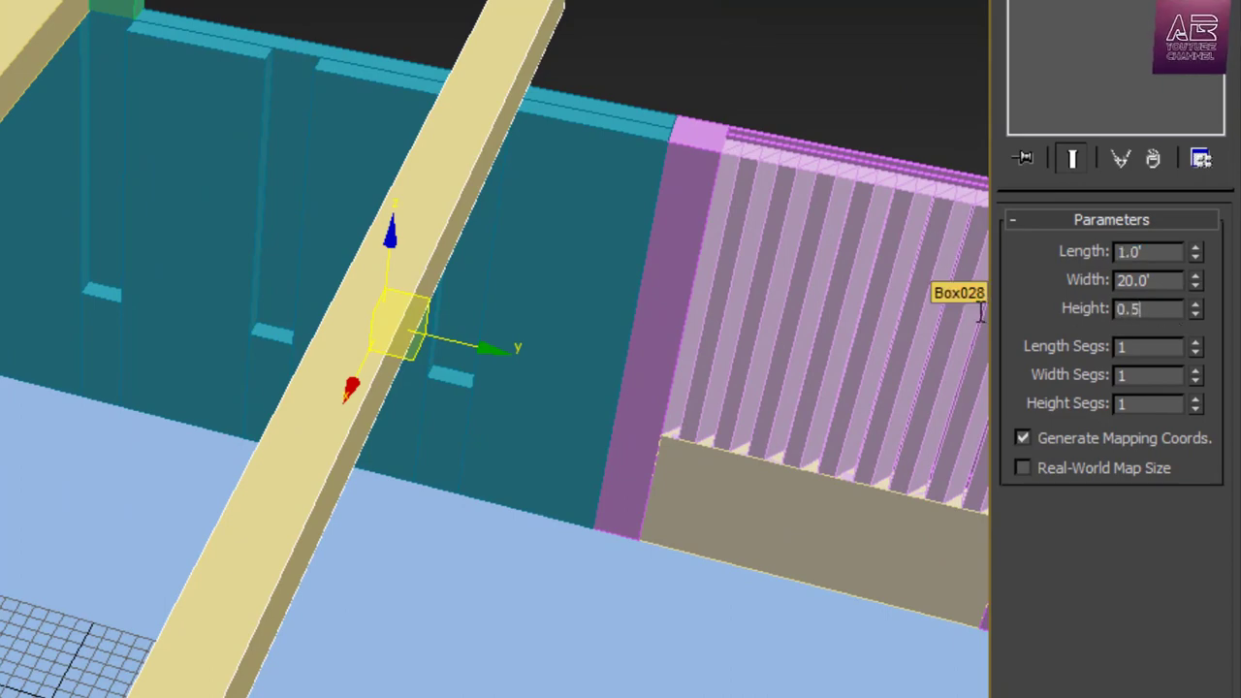
{"action": "key", "text": "Return"}
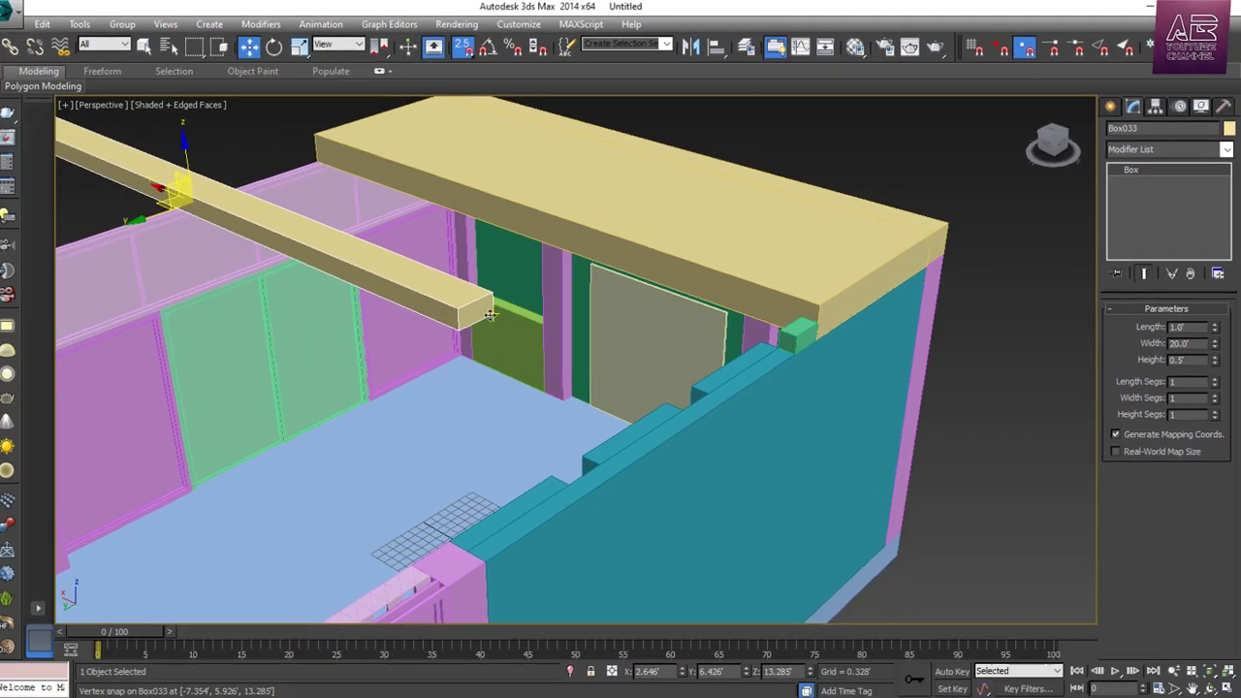
Snap the thin yellow beam on top of the green block, against the 6' slab's edge, and check the joint
{"action": "left_click_drag", "start_coordinate": [496, 313], "coordinate": [816, 315]}
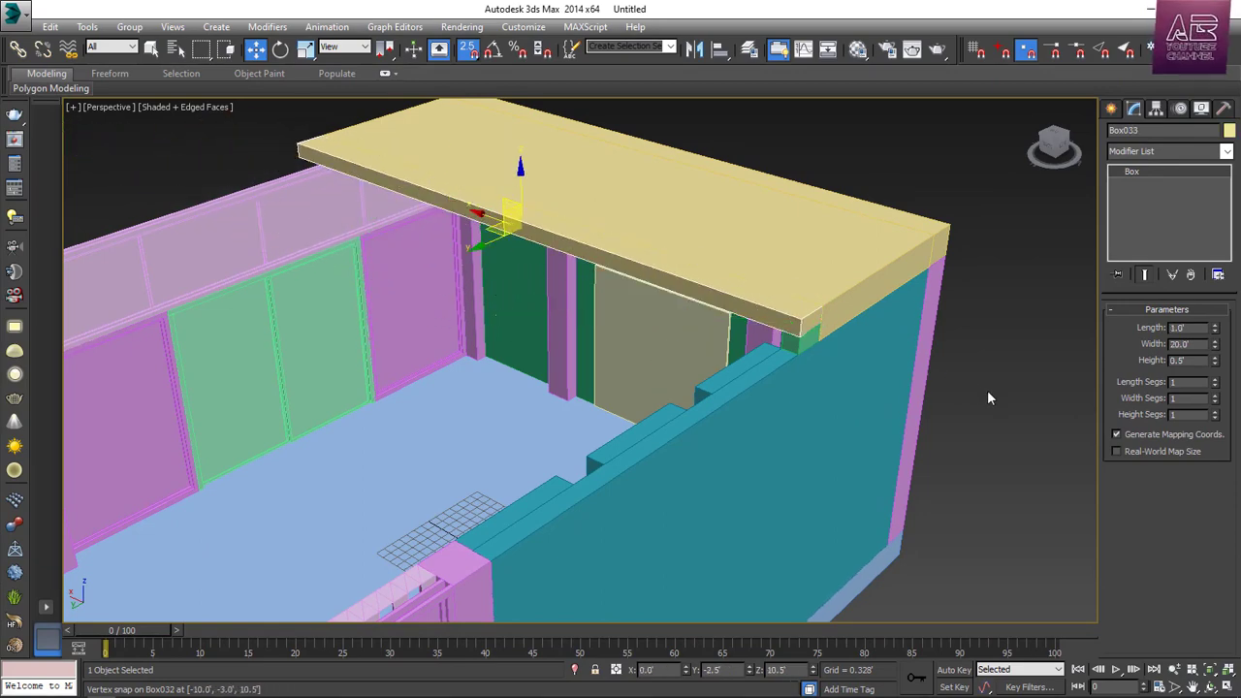
{"action": "left_click", "coordinate": [988, 391]}
{"action": "middle_click_drag", "start_coordinate": [987, 392], "coordinate": [788, 382], "text": "alt"}
{"action": "scroll", "coordinate": [755, 357], "scroll_direction": "up", "scroll_amount": 3}
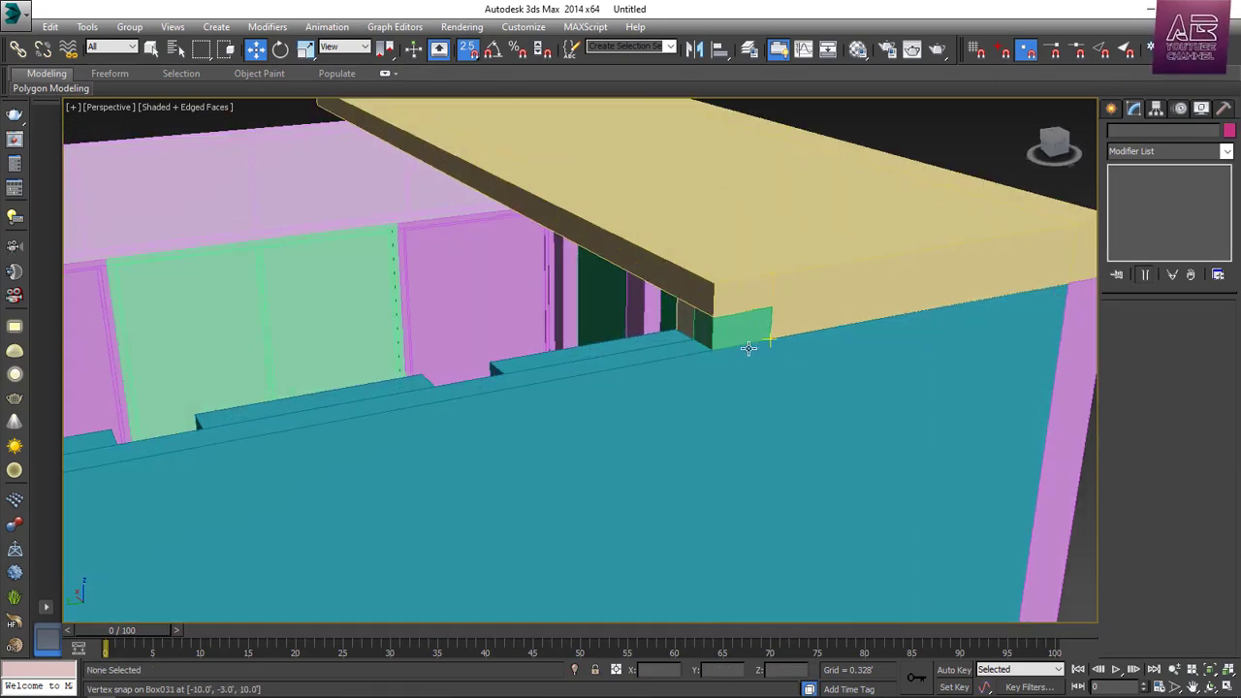
{"action": "left_click", "coordinate": [749, 330]}
{"action": "left_click", "coordinate": [746, 286]}
{"action": "scroll", "coordinate": [761, 300], "scroll_direction": "down", "scroll_amount": 3}
{"action": "middle_click_drag", "start_coordinate": [762, 300], "coordinate": [838, 229], "text": "alt"}
{"action": "scroll", "coordinate": [838, 228], "scroll_direction": "up", "scroll_amount": 3}
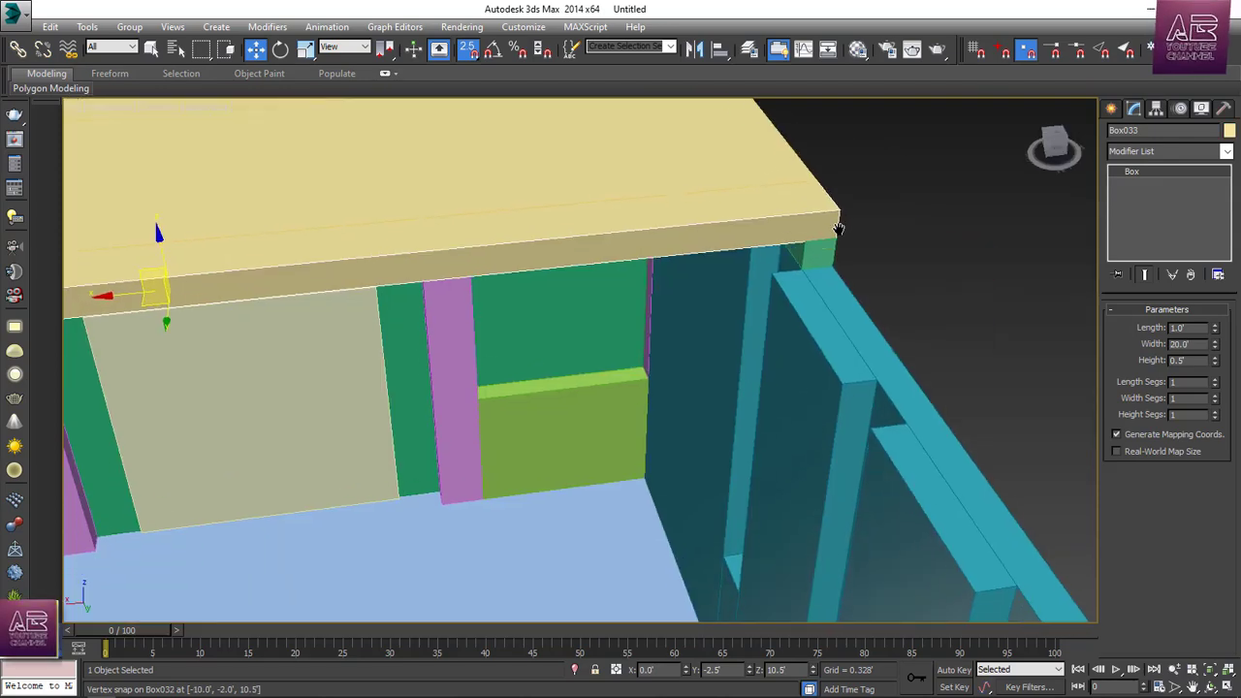
Clone the small green block beyond the teal wall and set the copy's width to 3'
{"action": "left_click", "coordinate": [818, 250]}
{"action": "left_click_drag", "start_coordinate": [819, 250], "coordinate": [1003, 271], "text": "shift"}
{"action": "left_click", "coordinate": [621, 421]}
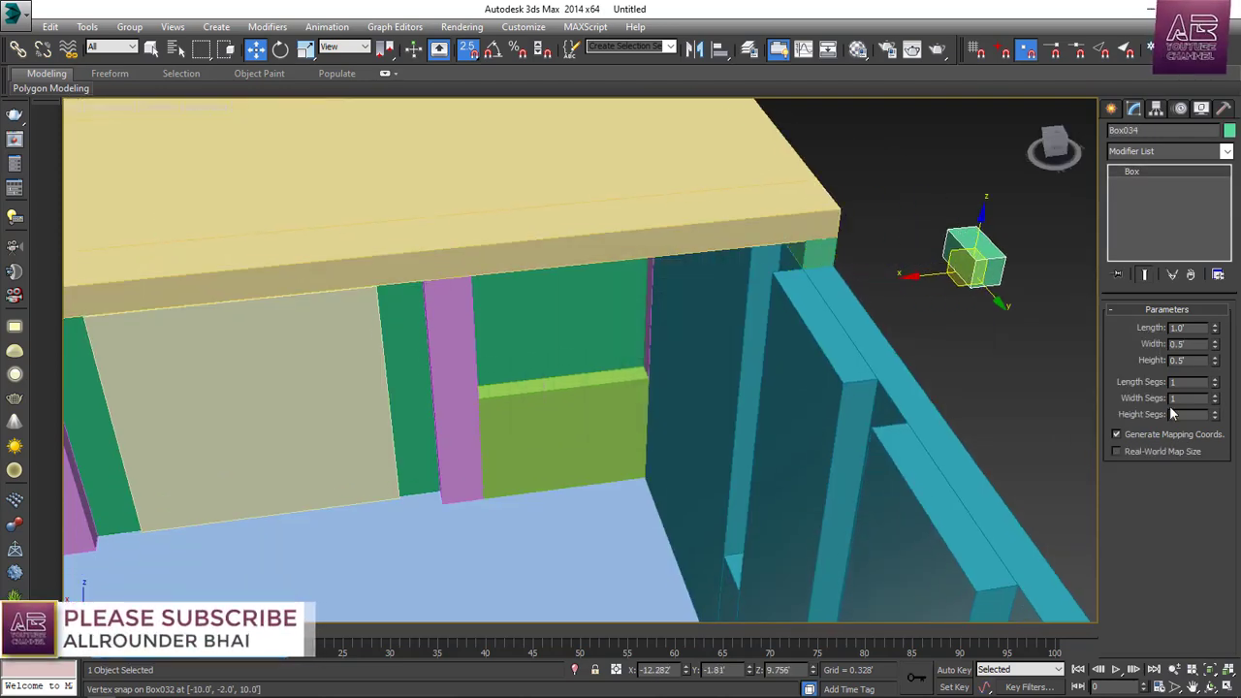
{"action": "left_click_drag", "start_coordinate": [1214, 344], "coordinate": [1215, 325]}
{"action": "left_click_drag", "start_coordinate": [1198, 344], "coordinate": [1097, 364]}
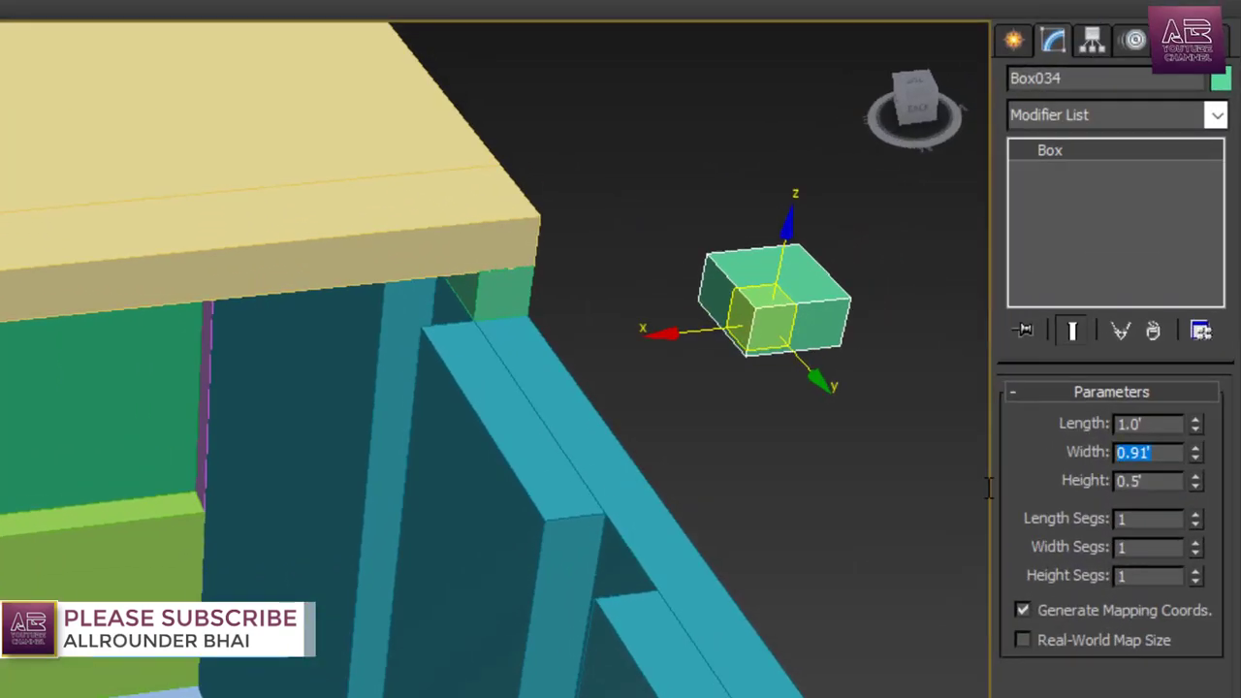
{"action": "type", "text": "3"}
{"action": "key", "text": "Return"}
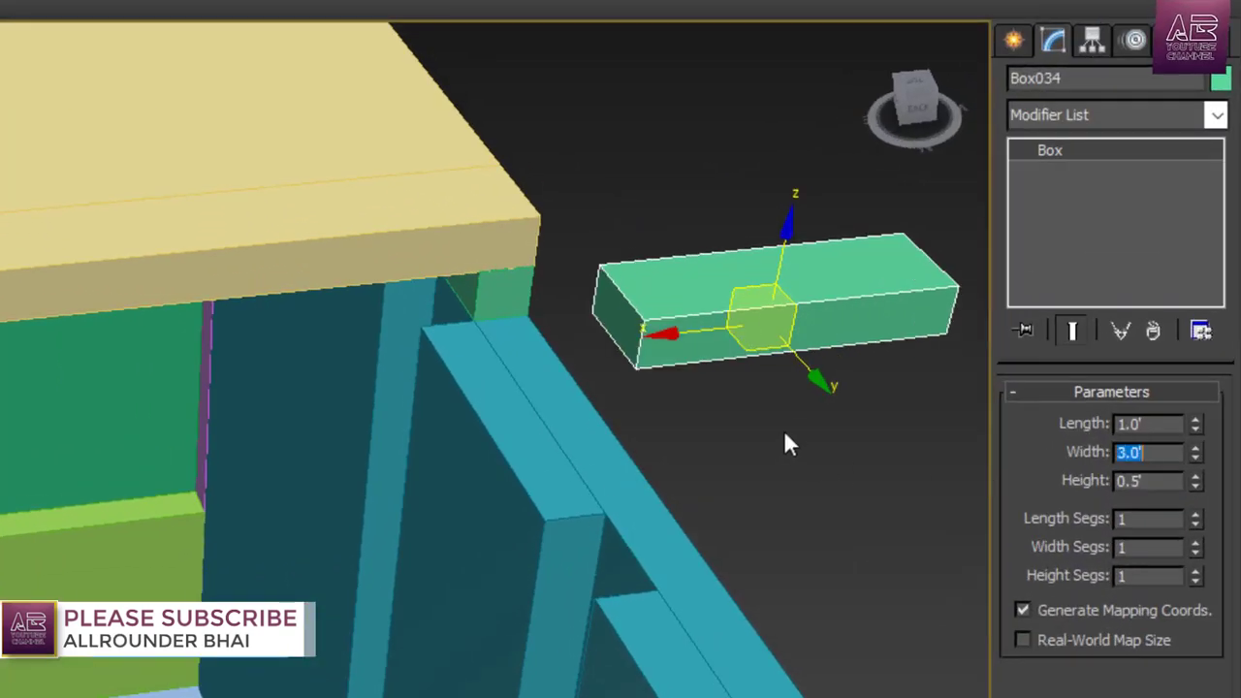
Move the 3' wide green block beneath the thin beam's opposite end, over the front window wall
{"action": "middle_click_drag", "start_coordinate": [783, 430], "coordinate": [857, 328], "text": "alt"}
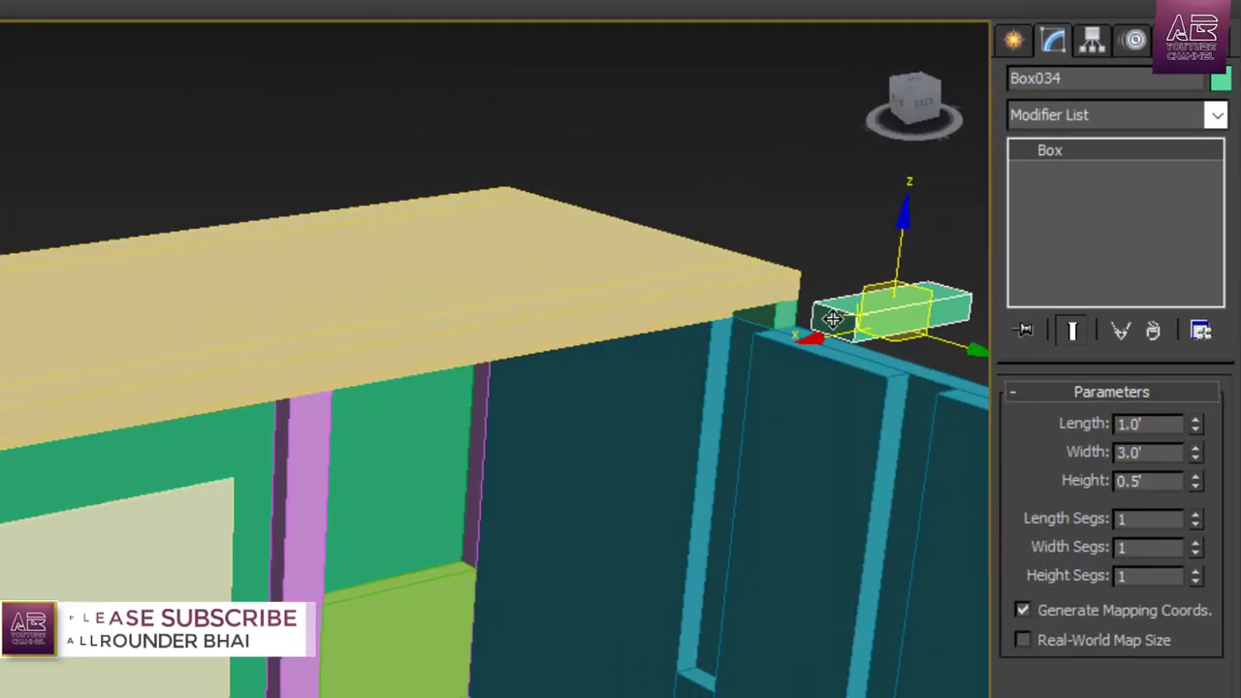
{"action": "left_click_drag", "start_coordinate": [858, 316], "coordinate": [38, 384]}
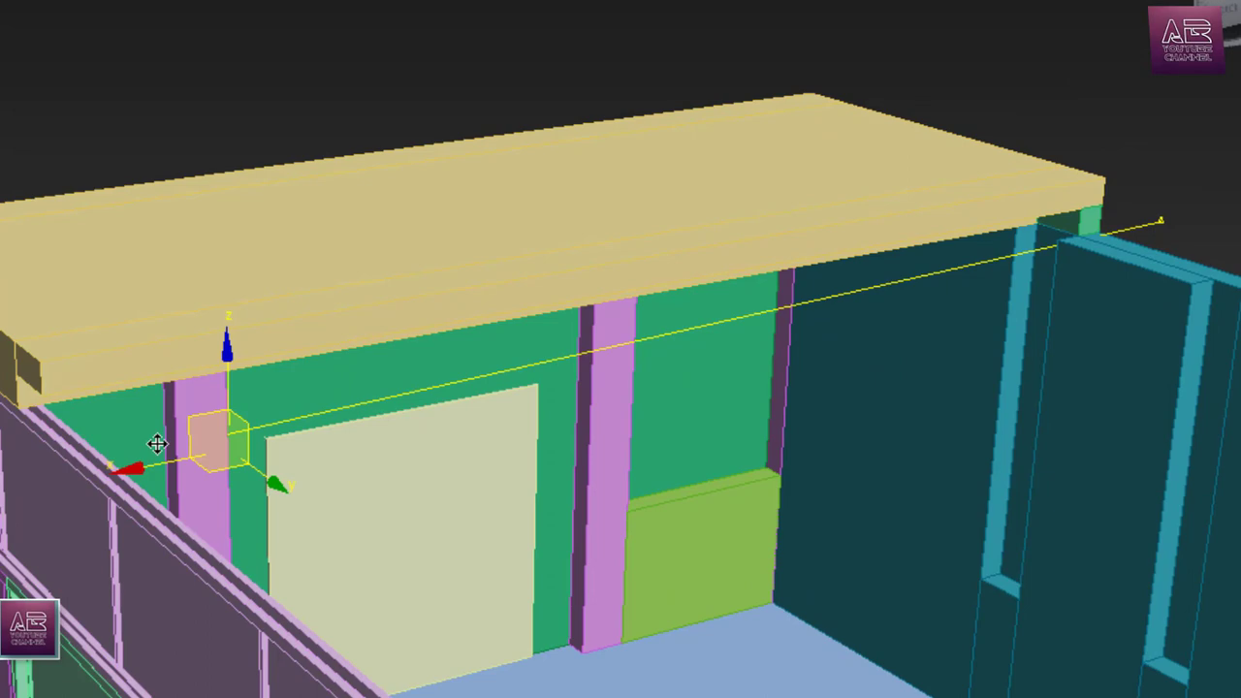
{"action": "left_click", "coordinate": [83, 407]}
{"action": "middle_click_drag", "start_coordinate": [517, 481], "coordinate": [525, 442], "text": "alt"}
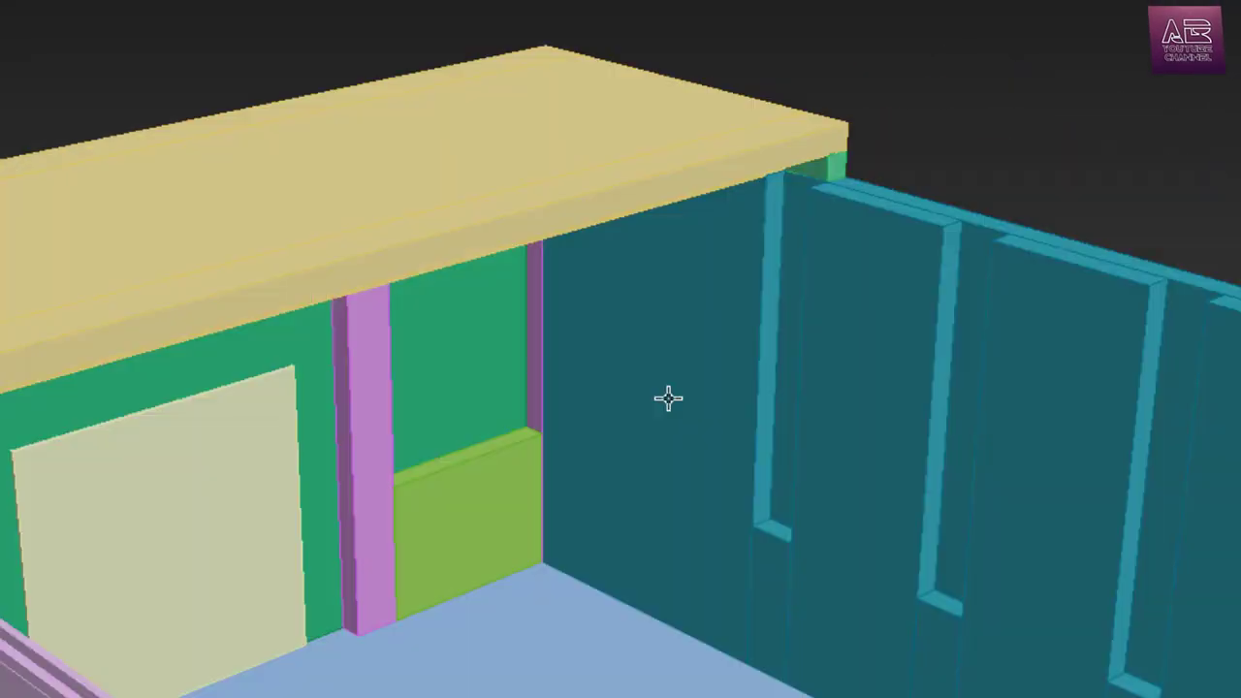
Make two copies of the thin yellow beam and its two green blocks, spaced 4' apart along the teal wall
{"action": "middle_click_drag", "start_coordinate": [667, 398], "coordinate": [868, 385], "text": "alt"}
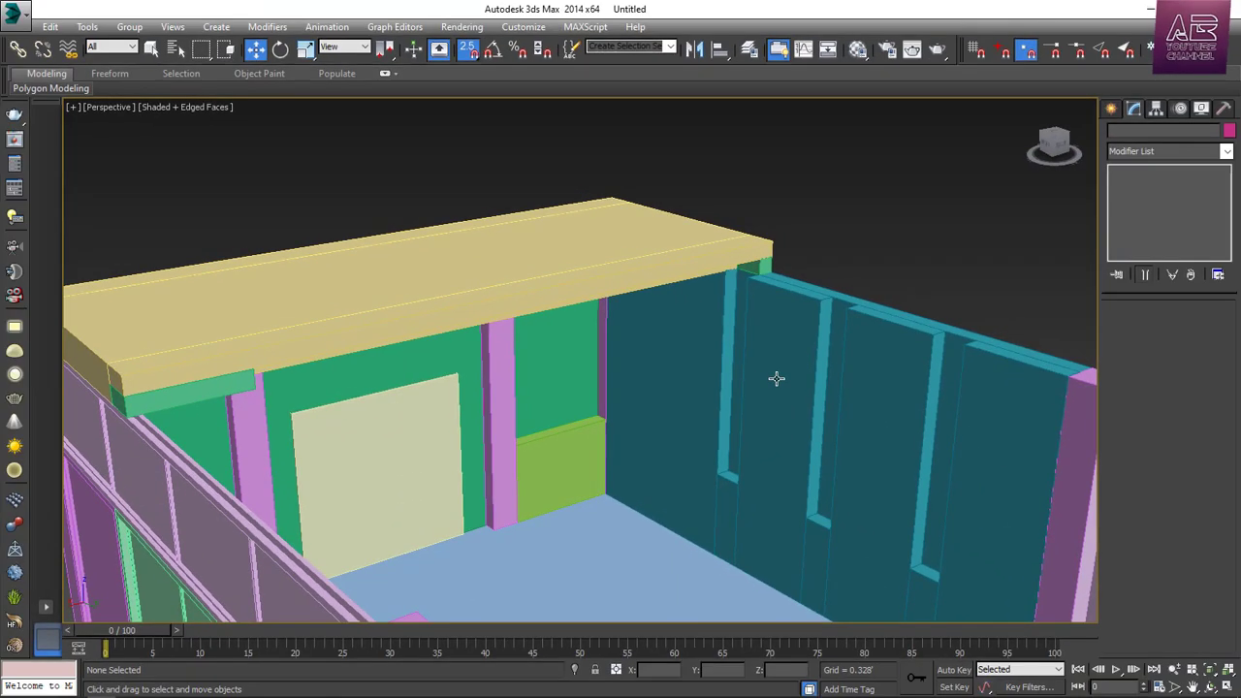
{"action": "middle_click_drag", "start_coordinate": [812, 288], "coordinate": [858, 301], "text": "alt"}
{"action": "scroll", "coordinate": [803, 318], "scroll_direction": "down", "scroll_amount": 2}
{"action": "scroll", "coordinate": [858, 301], "scroll_direction": "up", "scroll_amount": 3}
{"action": "left_click", "coordinate": [843, 251]}
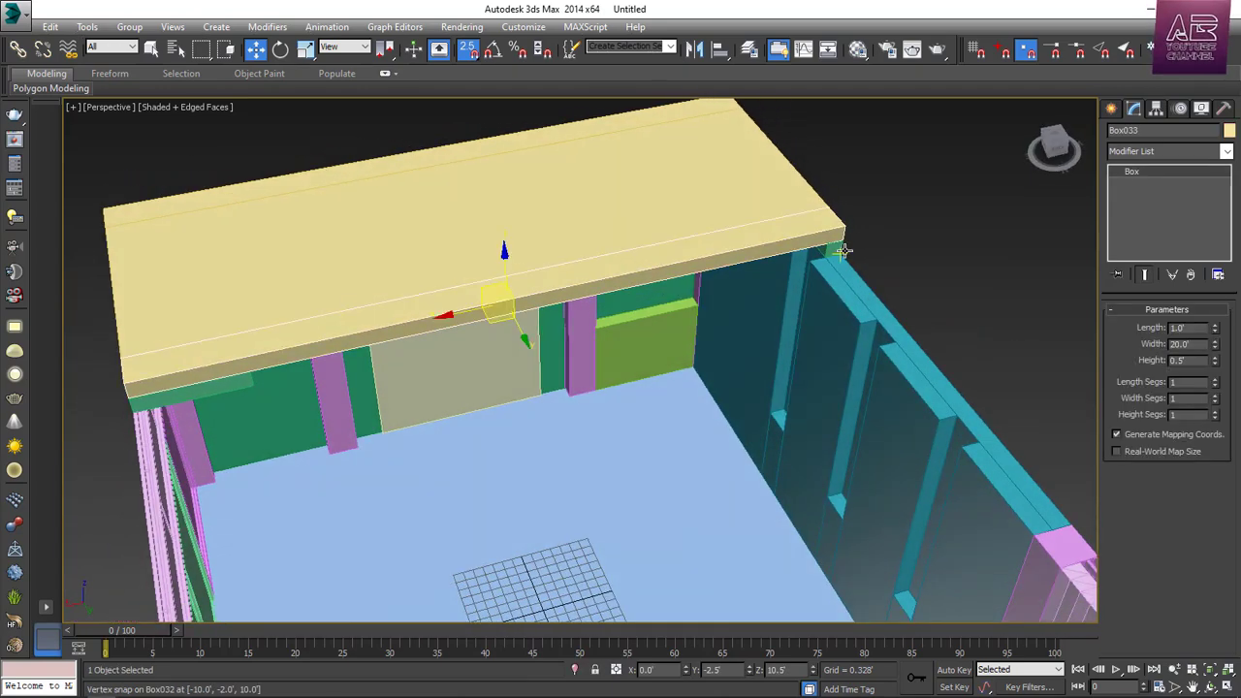
{"action": "left_click", "coordinate": [836, 251], "text": "ctrl"}
{"action": "middle_click_drag", "start_coordinate": [642, 327], "coordinate": [762, 322]}
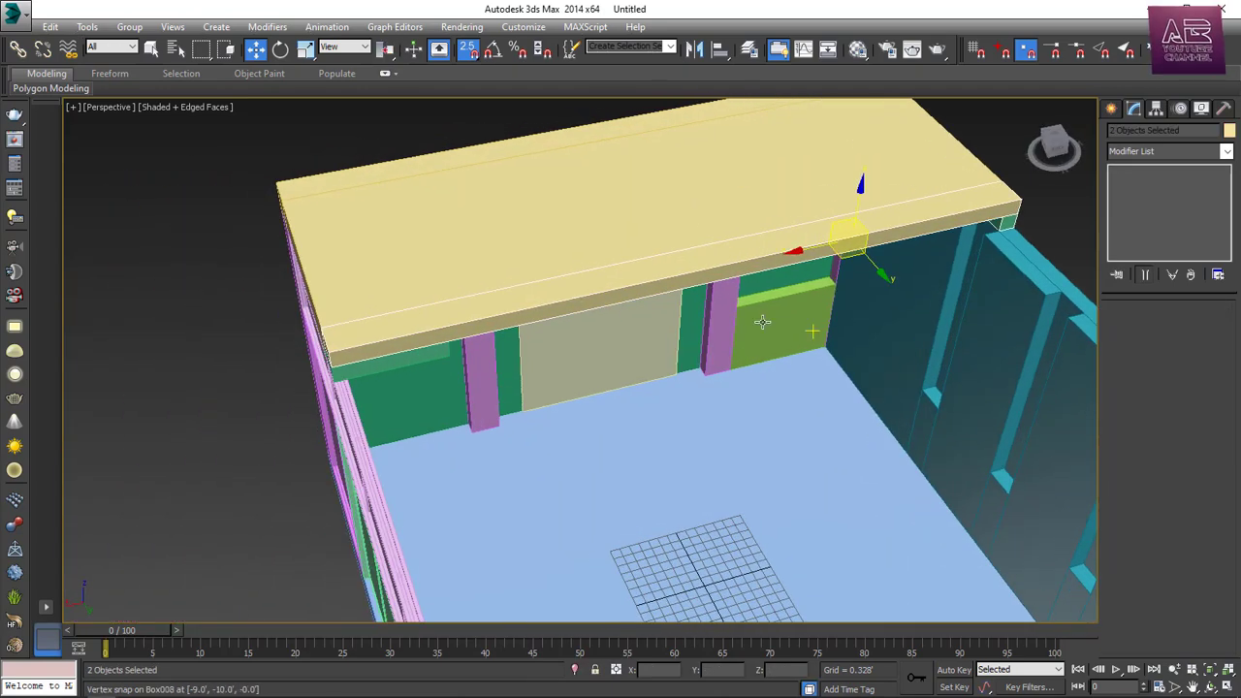
{"action": "left_click", "coordinate": [425, 363]}
{"action": "left_click", "coordinate": [583, 293], "text": "ctrl"}
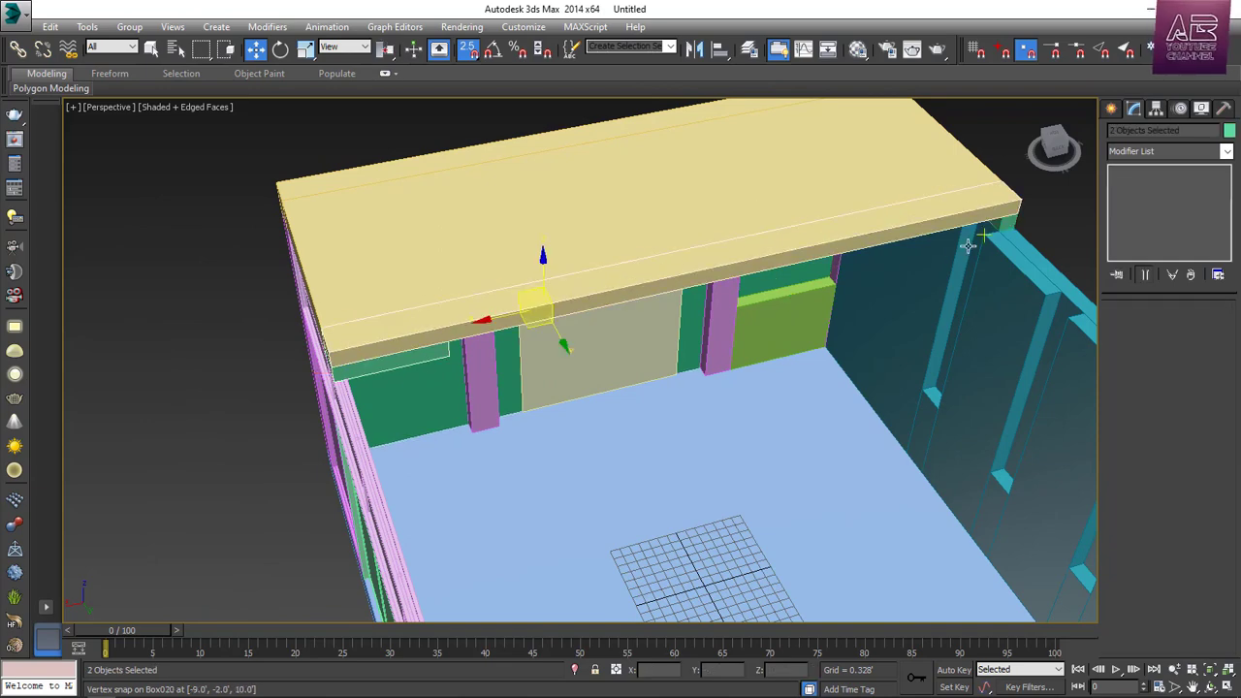
{"action": "left_click", "coordinate": [1004, 224], "text": "ctrl"}
{"action": "middle_click_drag", "start_coordinate": [991, 307], "coordinate": [896, 350], "text": "alt"}
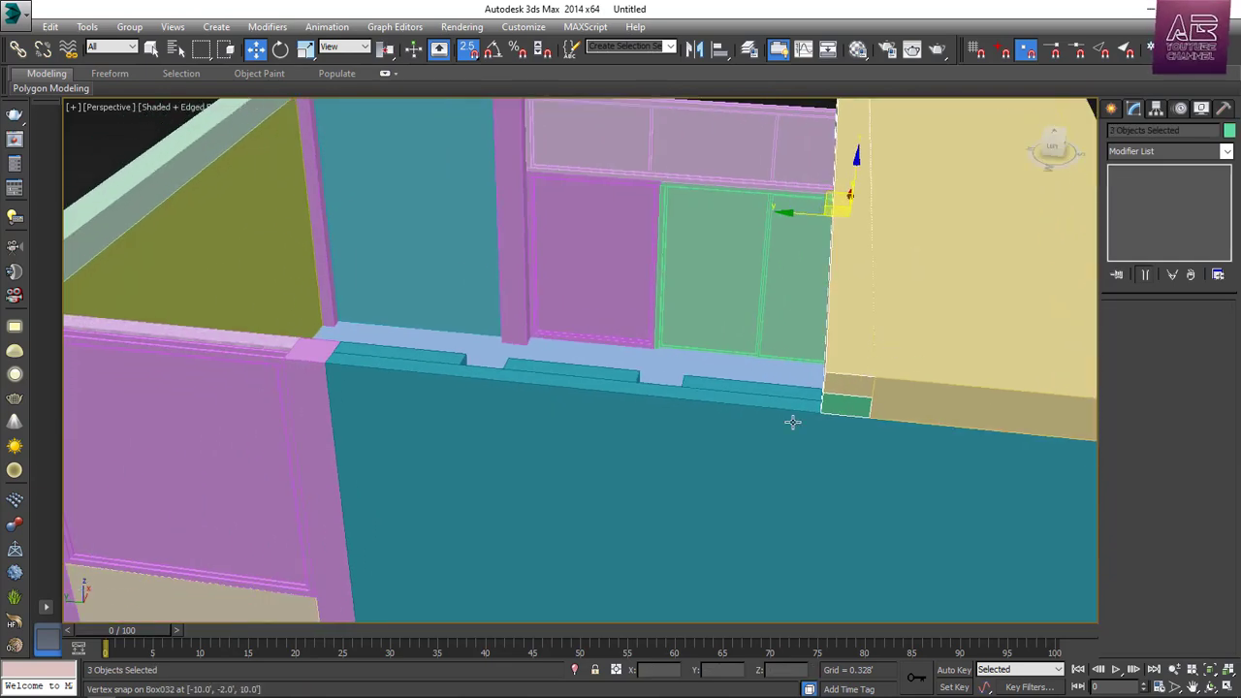
{"action": "mouse_move", "coordinate": [792, 422]}
{"action": "middle_mouse_down", "text": "alt"}
{"action": "mouse_move", "coordinate": [831, 435]}
{"action": "mouse_move", "coordinate": [812, 424]}
{"action": "middle_mouse_up", "text": "alt"}
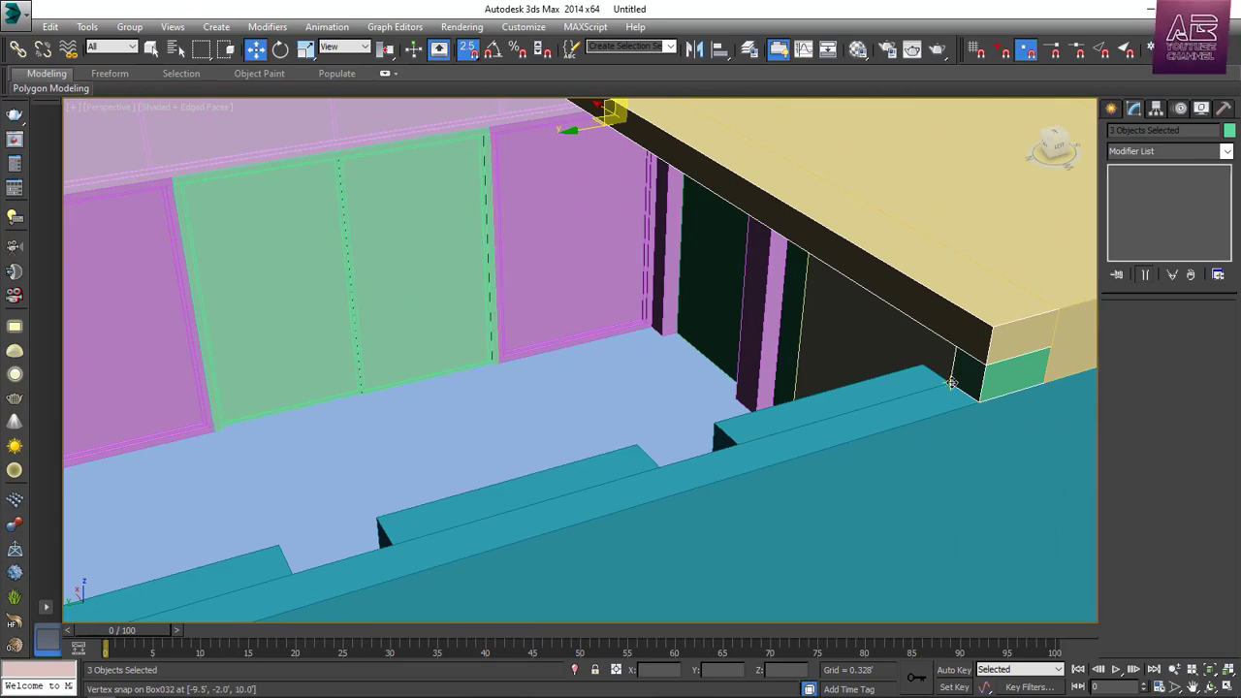
{"action": "left_click_drag", "start_coordinate": [950, 383], "coordinate": [662, 468], "text": "shift"}
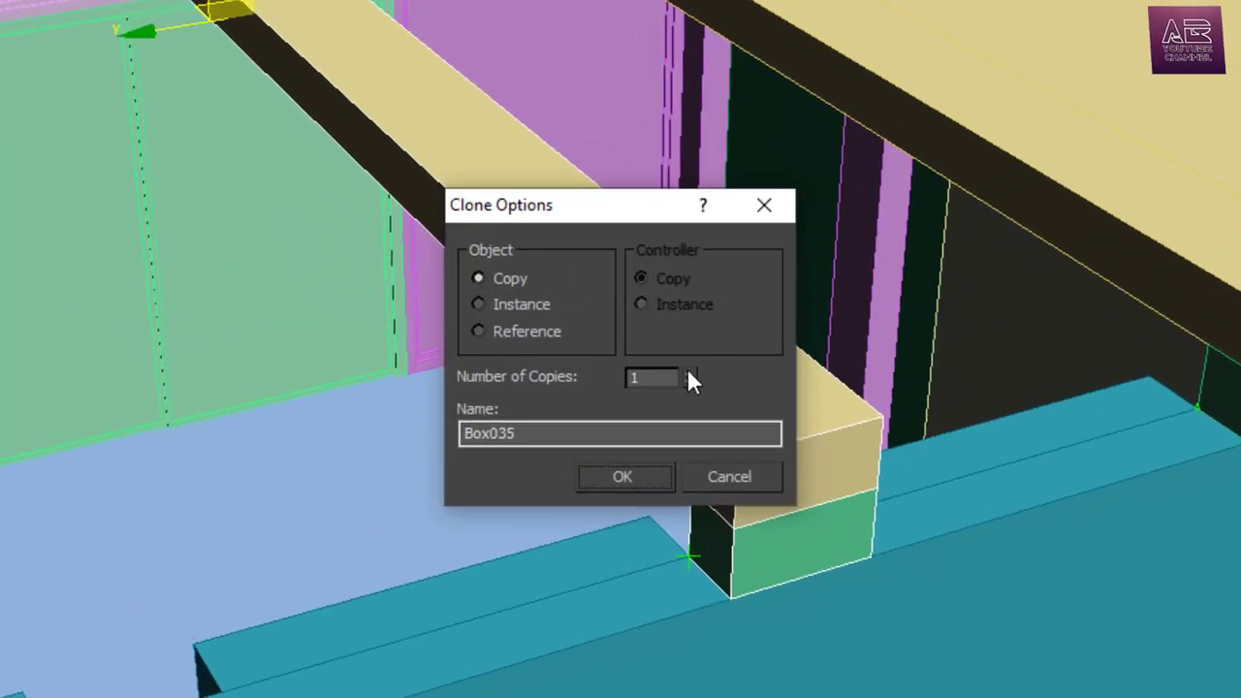
{"action": "left_click", "coordinate": [691, 373]}
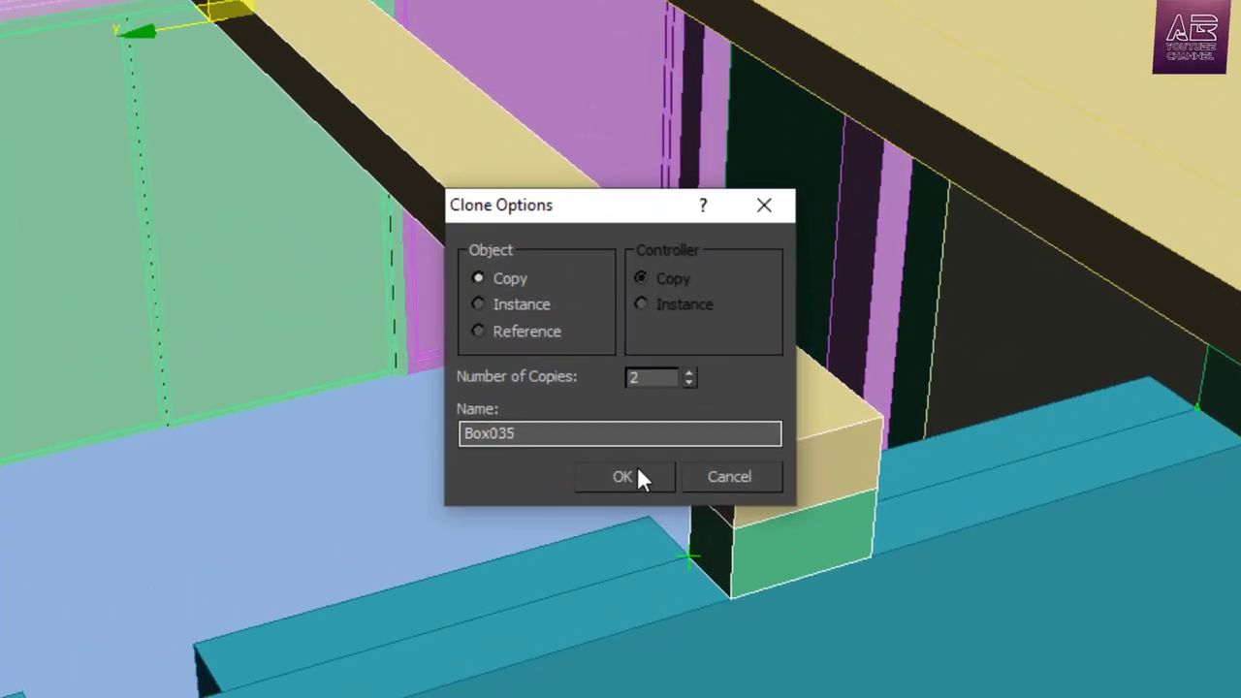
{"action": "left_click", "coordinate": [628, 475]}
Draw boxes 3' by 20' and 1' high to fill the two gaps between the thin beams
{"action": "scroll", "coordinate": [791, 374], "scroll_direction": "up", "scroll_amount": 4}
{"action": "middle_click_drag", "start_coordinate": [791, 374], "coordinate": [668, 386], "text": "alt"}
{"action": "scroll", "coordinate": [676, 398], "scroll_direction": "down", "scroll_amount": 3}
{"action": "scroll", "coordinate": [670, 385], "scroll_direction": "up", "scroll_amount": 2}
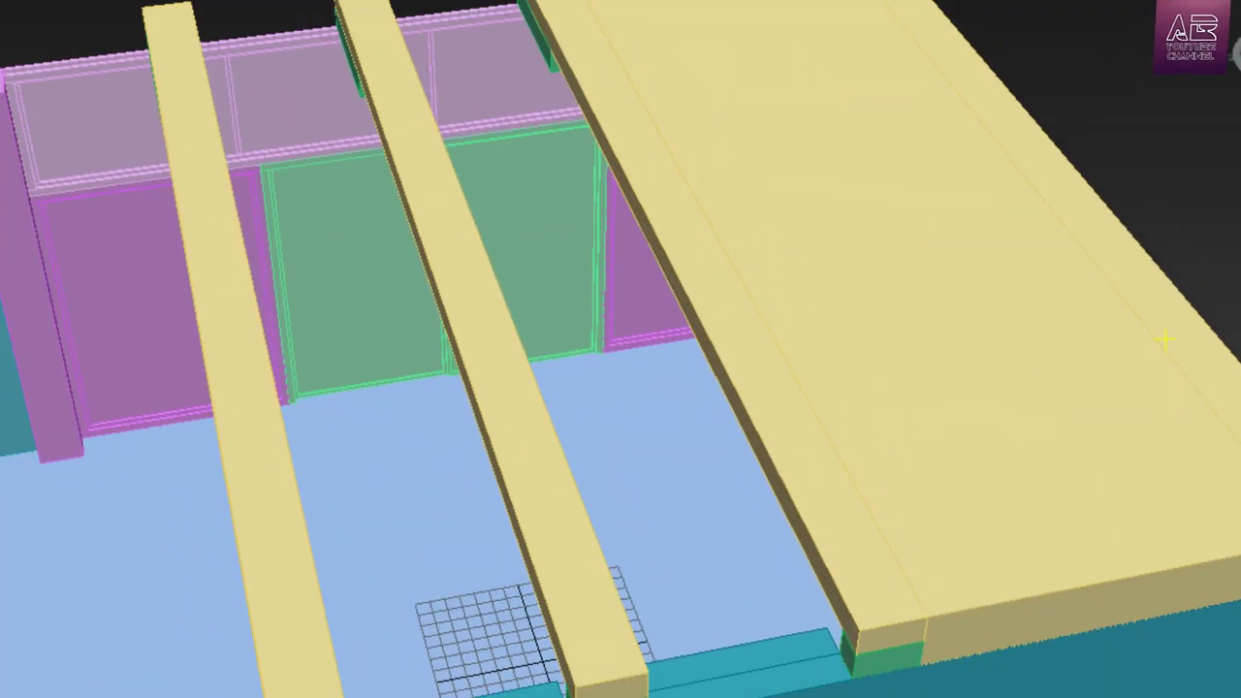
{"action": "left_click", "coordinate": [1110, 108]}
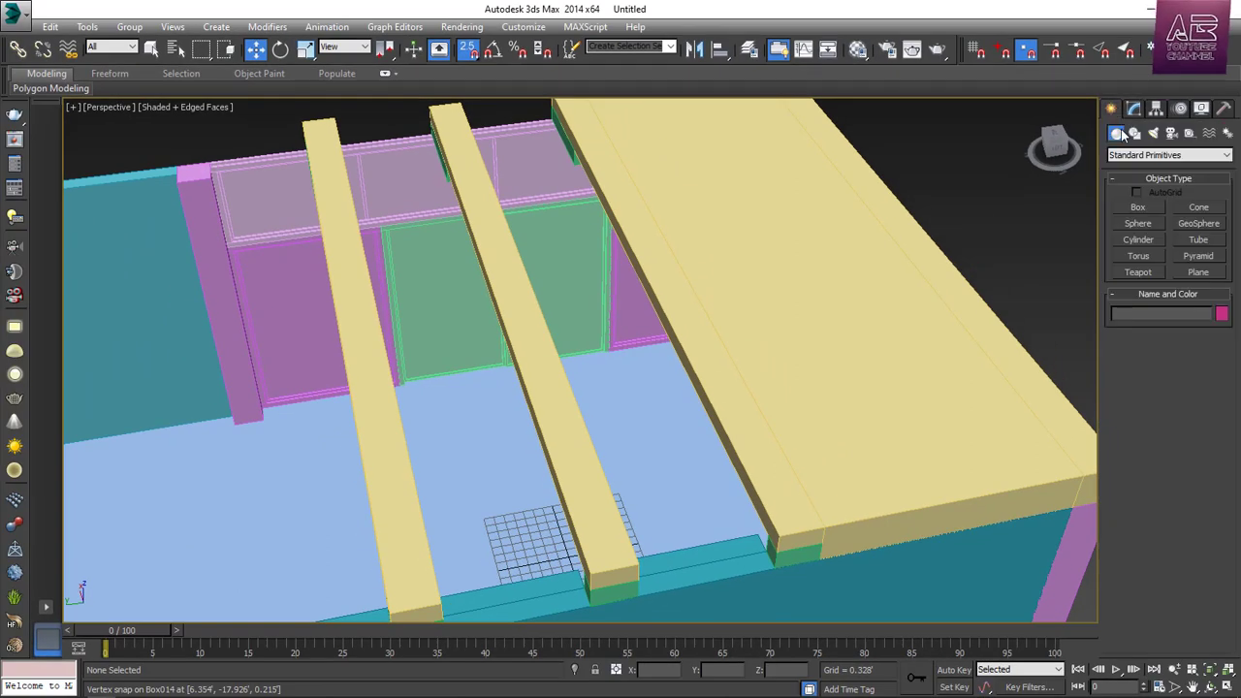
{"action": "left_click", "coordinate": [1138, 206]}
{"action": "middle_click_drag", "start_coordinate": [687, 255], "coordinate": [586, 252], "text": "alt"}
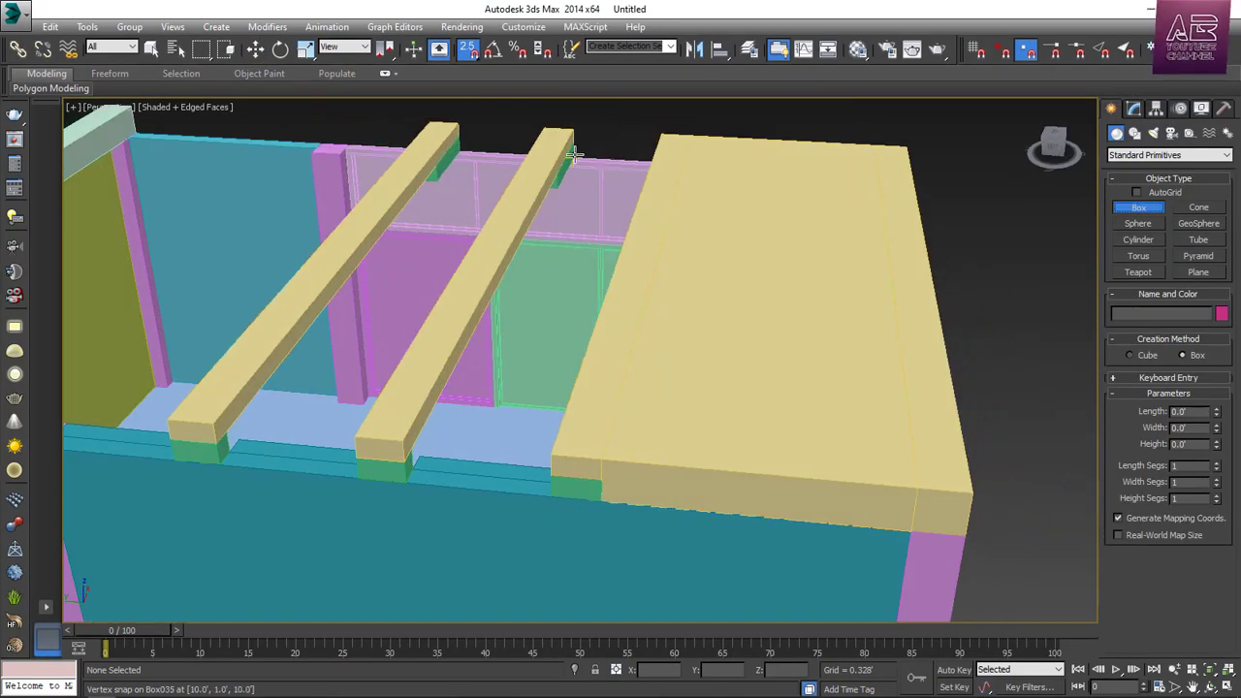
{"action": "left_click_drag", "start_coordinate": [574, 154], "coordinate": [548, 475]}
{"action": "left_click", "coordinate": [547, 485]}
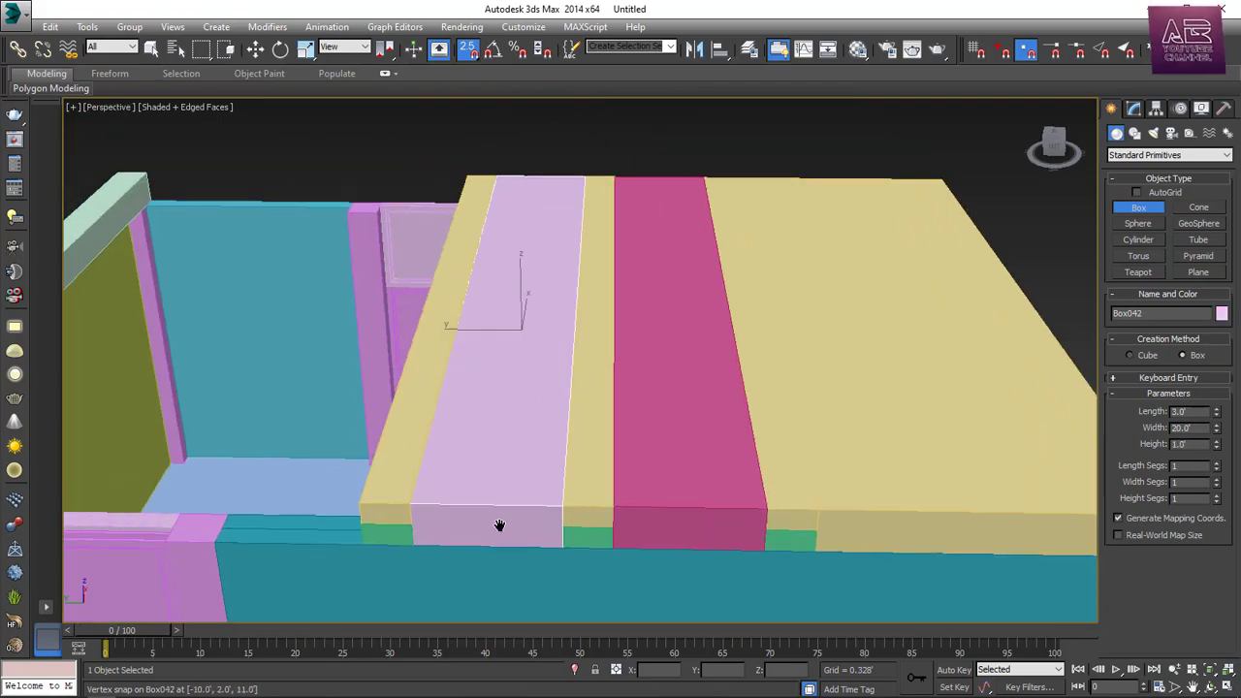
Draw a 4' by 20' roof box from the last thin beam to the column's far edge, up to the beam's top
{"action": "middle_click_drag", "start_coordinate": [499, 520], "coordinate": [434, 472], "text": "alt"}
{"action": "middle_click_drag", "start_coordinate": [617, 490], "coordinate": [368, 446], "text": "alt"}
{"action": "left_click_drag", "start_coordinate": [567, 160], "coordinate": [530, 531]}
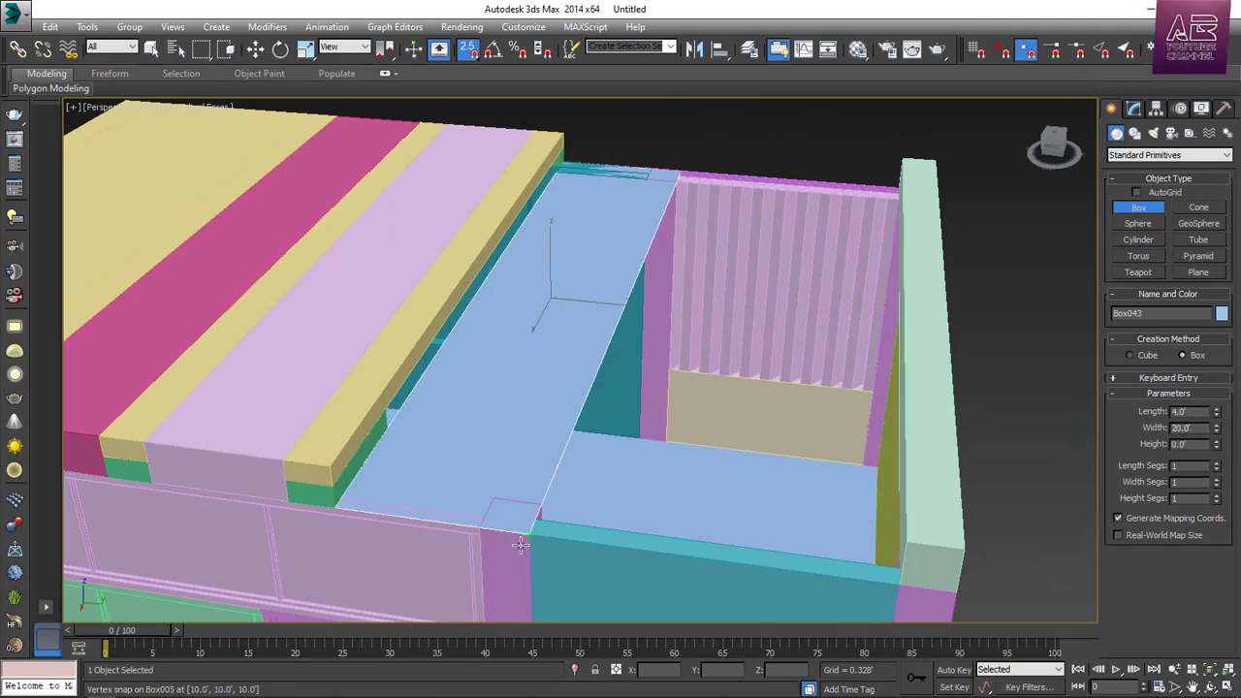
{"action": "left_click", "coordinate": [333, 468]}
{"action": "middle_click_drag", "start_coordinate": [528, 393], "coordinate": [806, 338], "text": "alt"}
{"action": "key", "text": "w"}
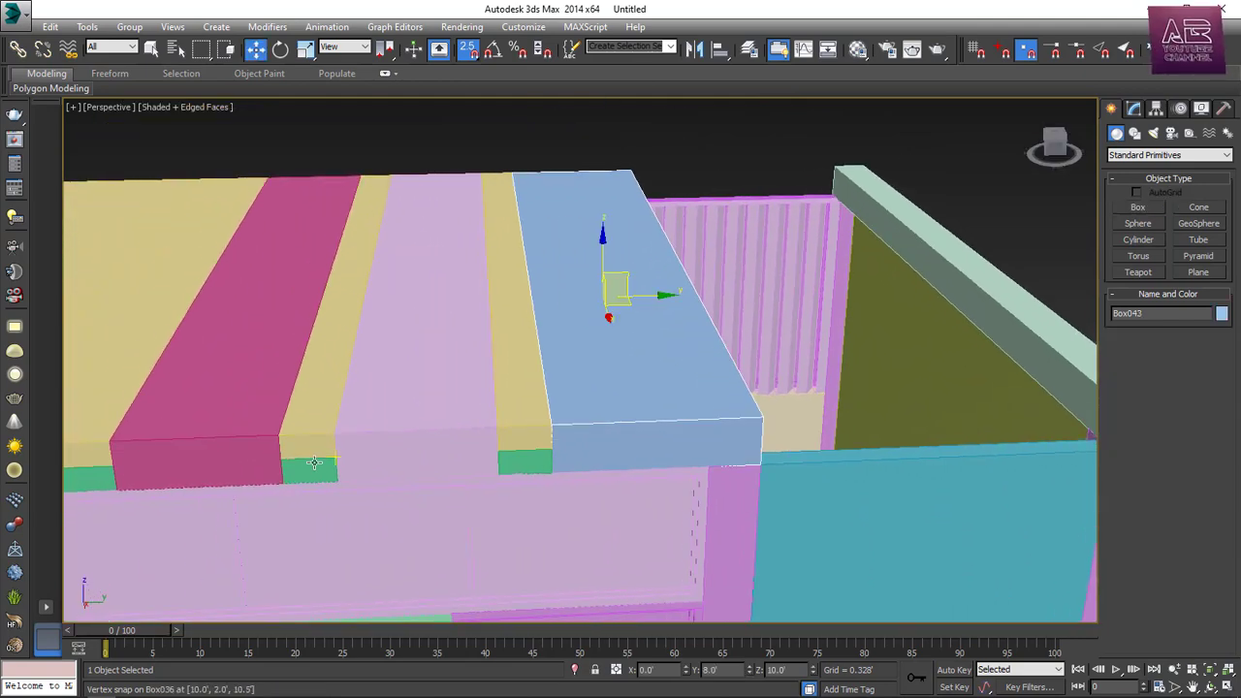
Copy the last thin beam with its two green blocks against the pale green end beam
{"action": "left_click", "coordinate": [515, 466]}
{"action": "left_click", "coordinate": [518, 446], "text": "ctrl"}
{"action": "middle_click_drag", "start_coordinate": [519, 445], "coordinate": [543, 343], "text": "alt"}
{"action": "scroll", "coordinate": [562, 354], "scroll_direction": "up", "scroll_amount": 5}
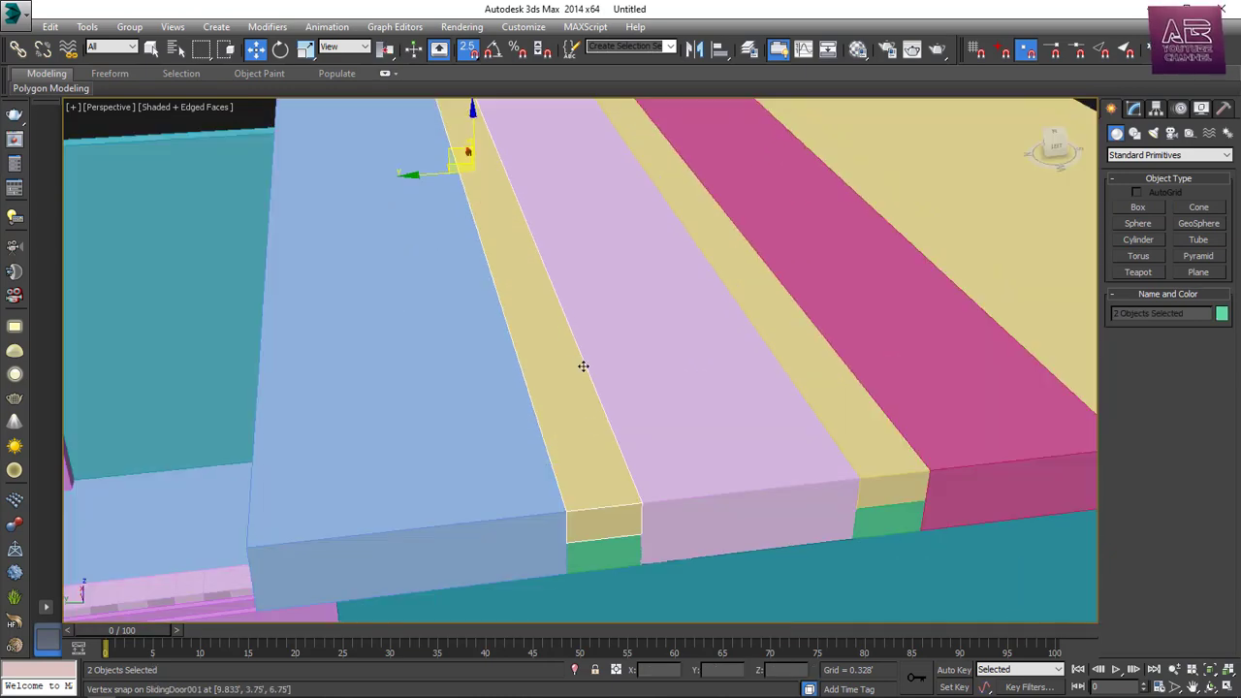
{"action": "left_click", "coordinate": [608, 551], "text": "ctrl"}
{"action": "scroll", "coordinate": [400, 424], "scroll_direction": "down", "scroll_amount": 4}
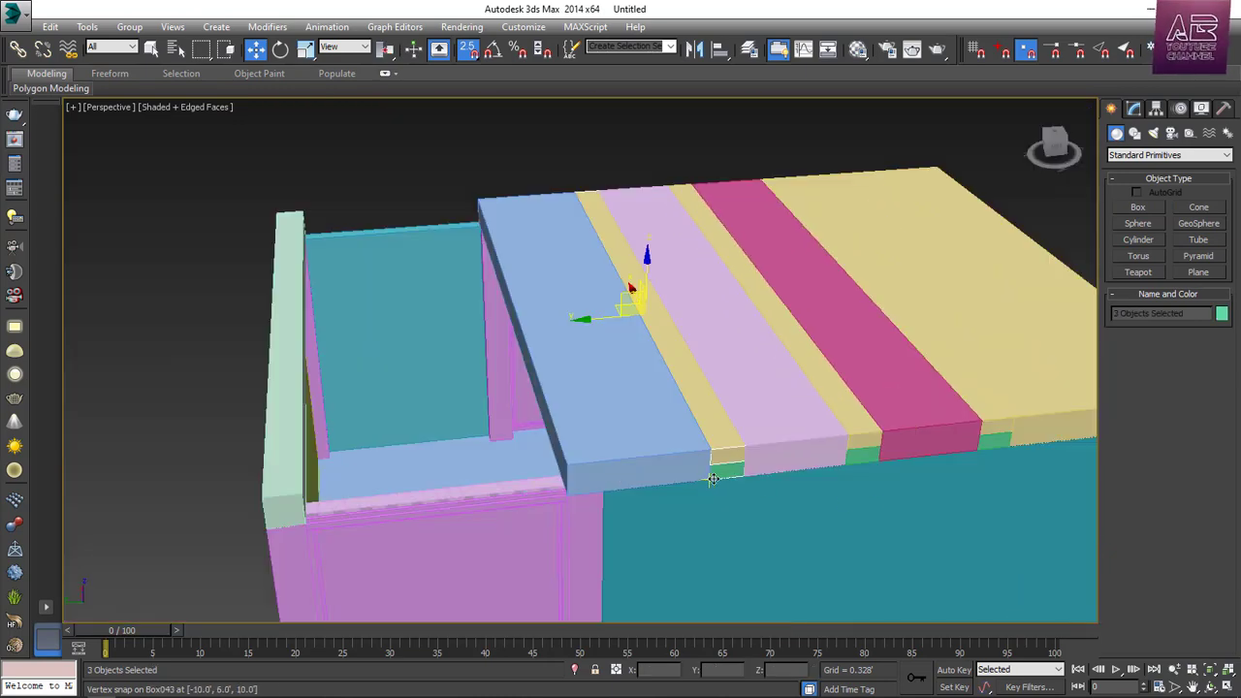
{"action": "left_click_drag", "start_coordinate": [712, 478], "coordinate": [307, 524]}
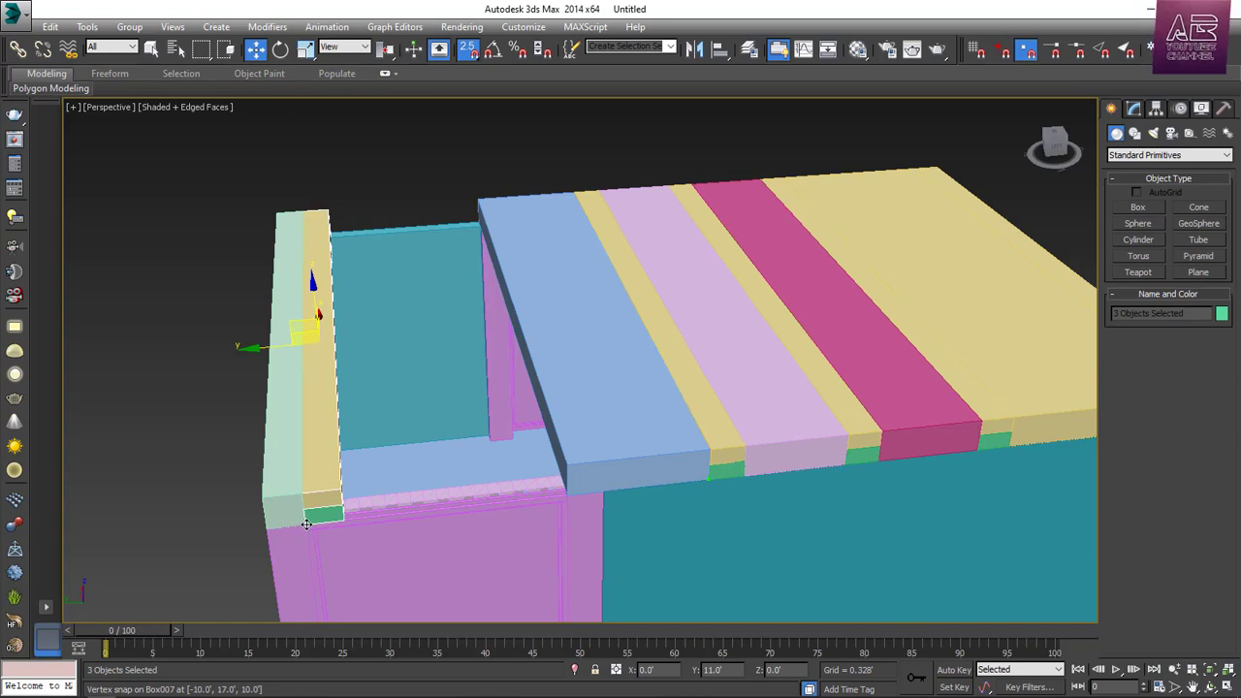
{"action": "middle_click_drag", "start_coordinate": [306, 524], "coordinate": [337, 541], "text": "alt"}
{"action": "scroll", "coordinate": [337, 542], "scroll_direction": "up", "scroll_amount": 4}
{"action": "middle_click_drag", "start_coordinate": [481, 420], "coordinate": [559, 413]}
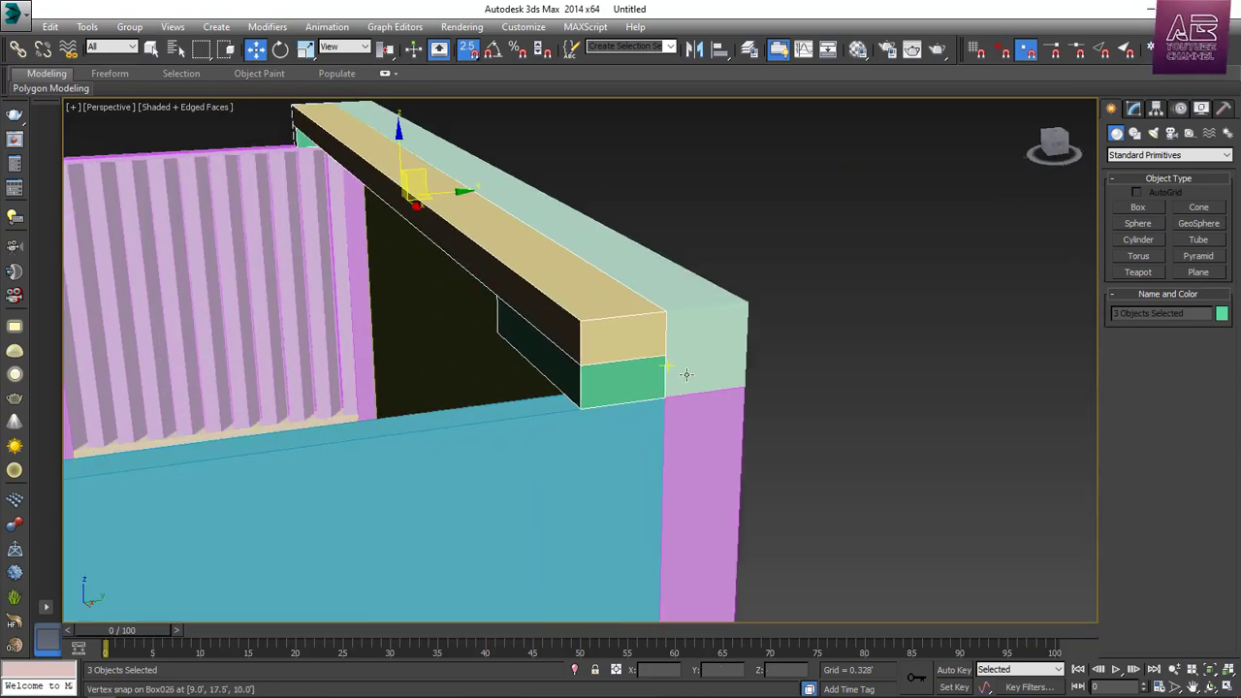
{"action": "scroll", "coordinate": [686, 374], "scroll_direction": "down", "scroll_amount": 3}
{"action": "left_click", "coordinate": [518, 330]}
Draw a roof box filling the remaining gap between the blue slab and the copied end beam, and check the roof
{"action": "middle_click_drag", "start_coordinate": [518, 329], "coordinate": [543, 388], "text": "alt"}
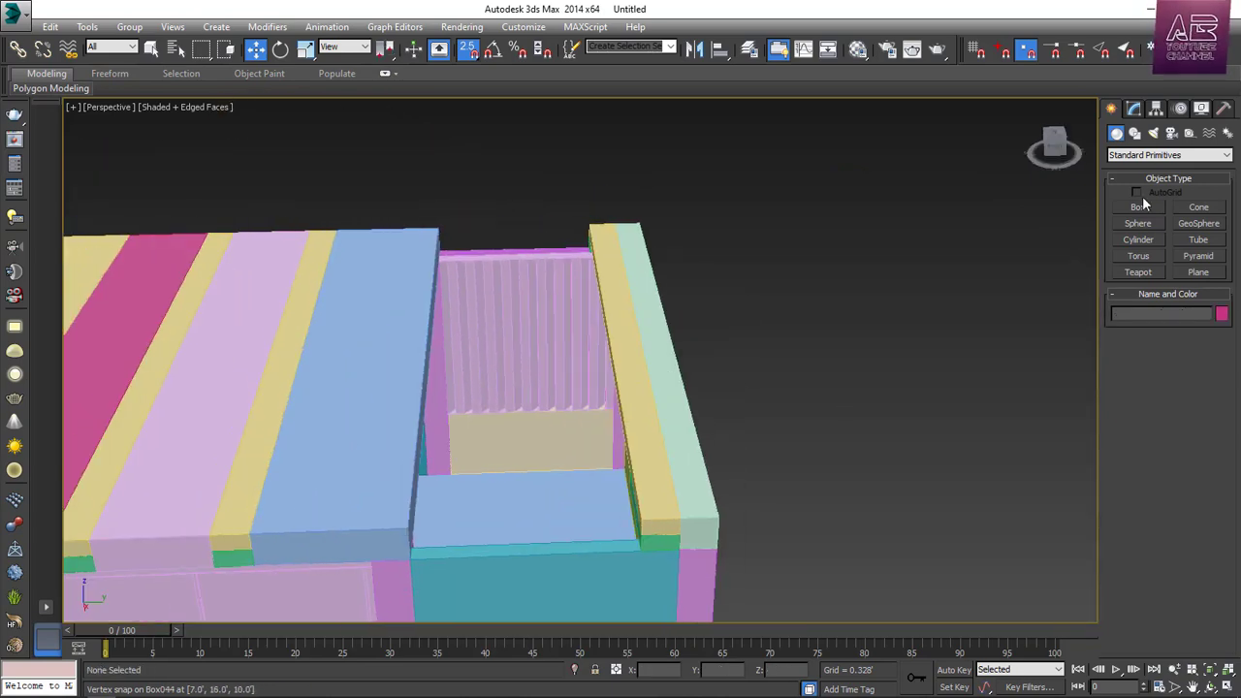
{"action": "left_click", "coordinate": [1141, 205]}
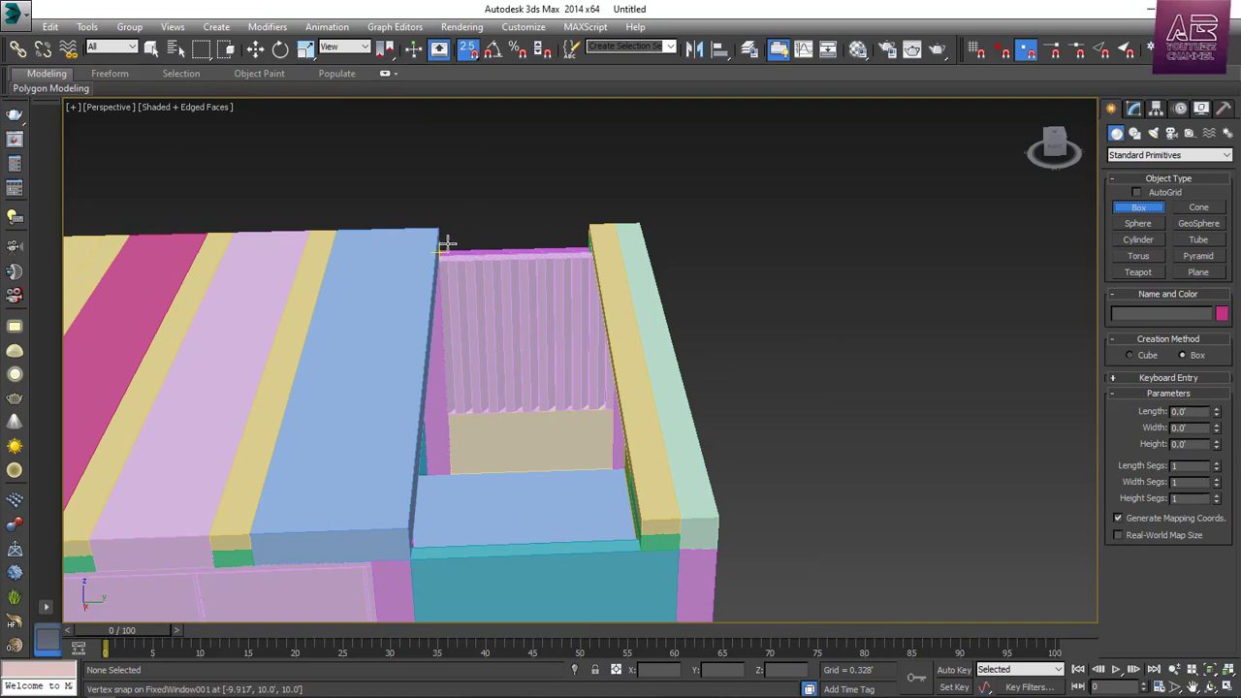
{"action": "left_click_drag", "start_coordinate": [440, 246], "coordinate": [639, 543]}
{"action": "left_click", "coordinate": [642, 533]}
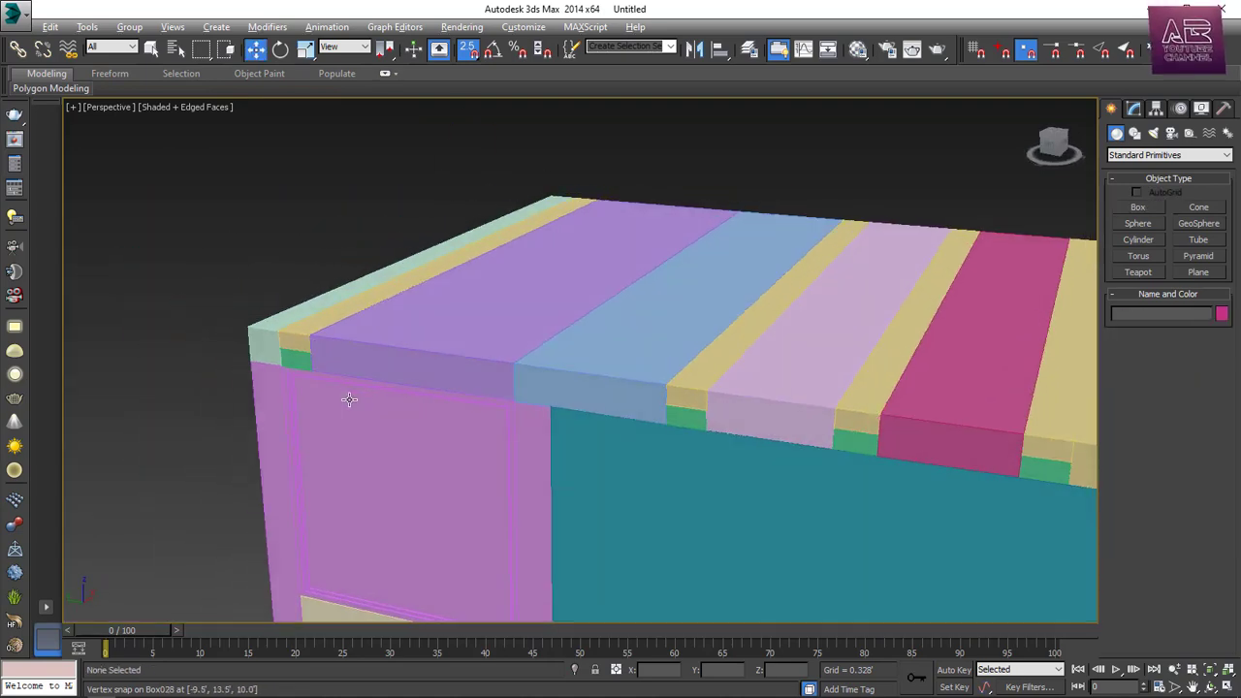
{"action": "middle_click_drag", "start_coordinate": [349, 399], "coordinate": [513, 413], "text": "alt"}
{"action": "scroll", "coordinate": [429, 436], "scroll_direction": "down", "scroll_amount": 4}
{"action": "scroll", "coordinate": [467, 430], "scroll_direction": "up", "scroll_amount": 3}
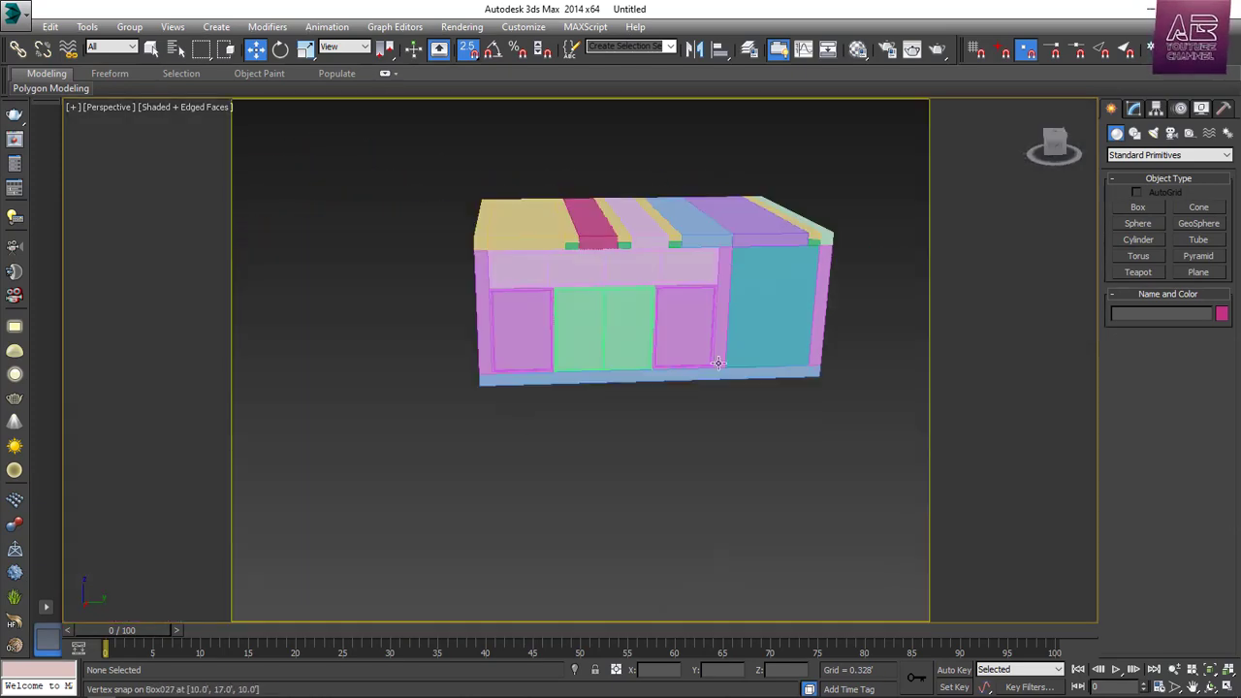
Draw a box in front of the building and set its length to 28', width to 6' and height to 0.5'
{"action": "middle_click_drag", "start_coordinate": [717, 360], "coordinate": [673, 378], "text": "alt"}
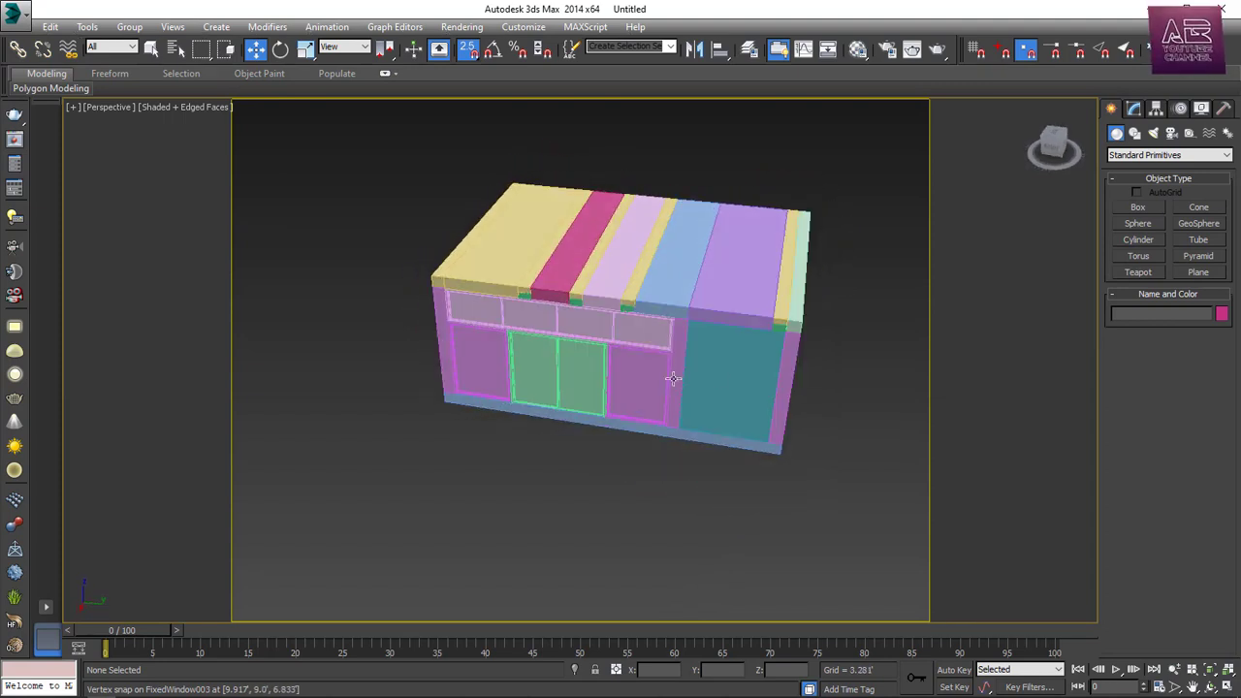
{"action": "left_click", "coordinate": [1140, 207]}
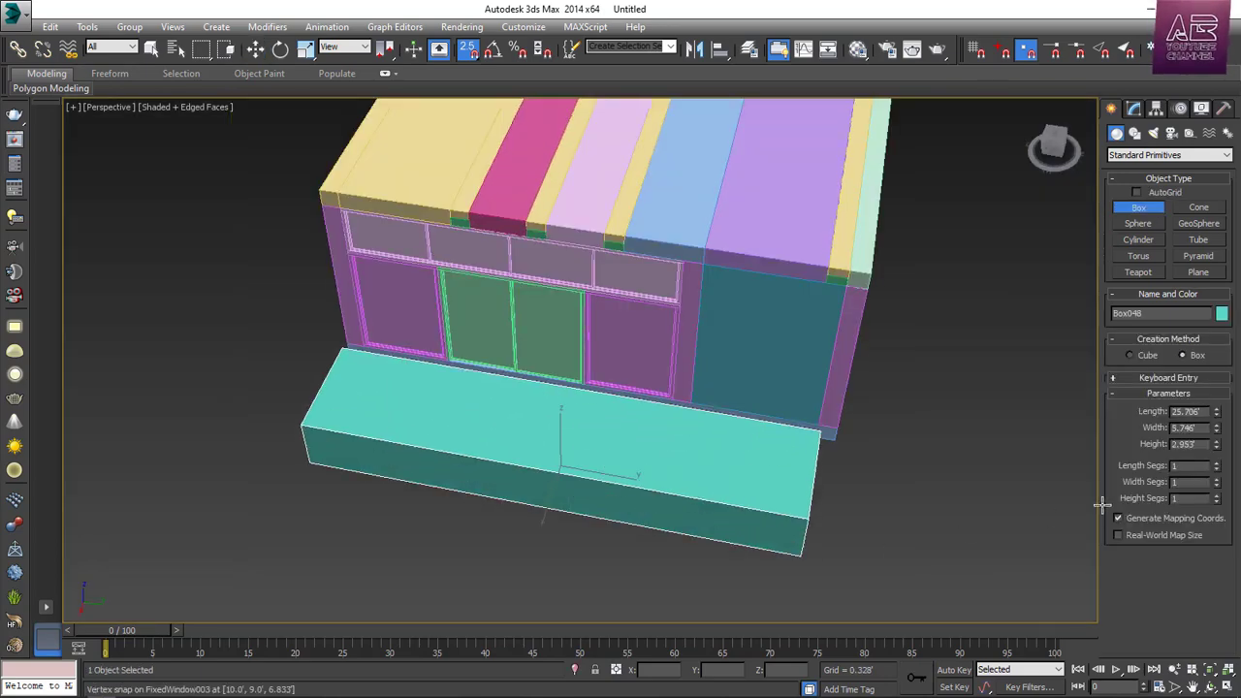
{"action": "left_click", "coordinate": [975, 514]}
{"action": "left_click", "coordinate": [1184, 411]}
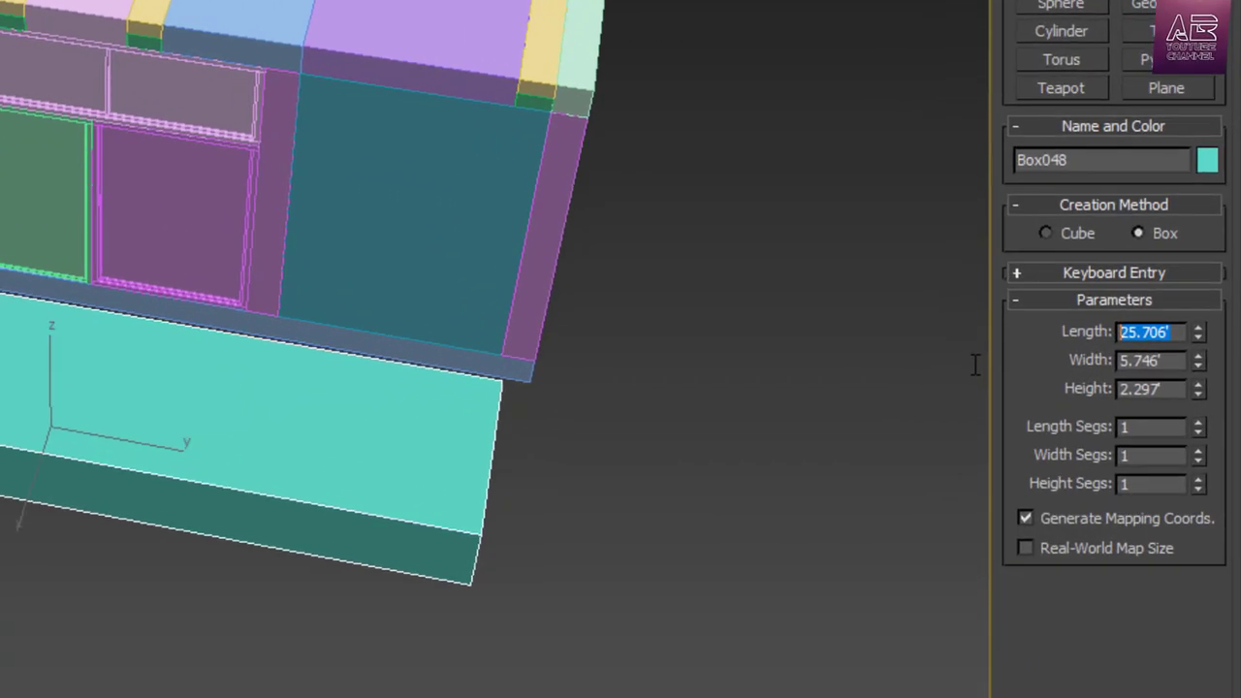
{"action": "key", "text": "Tab"}
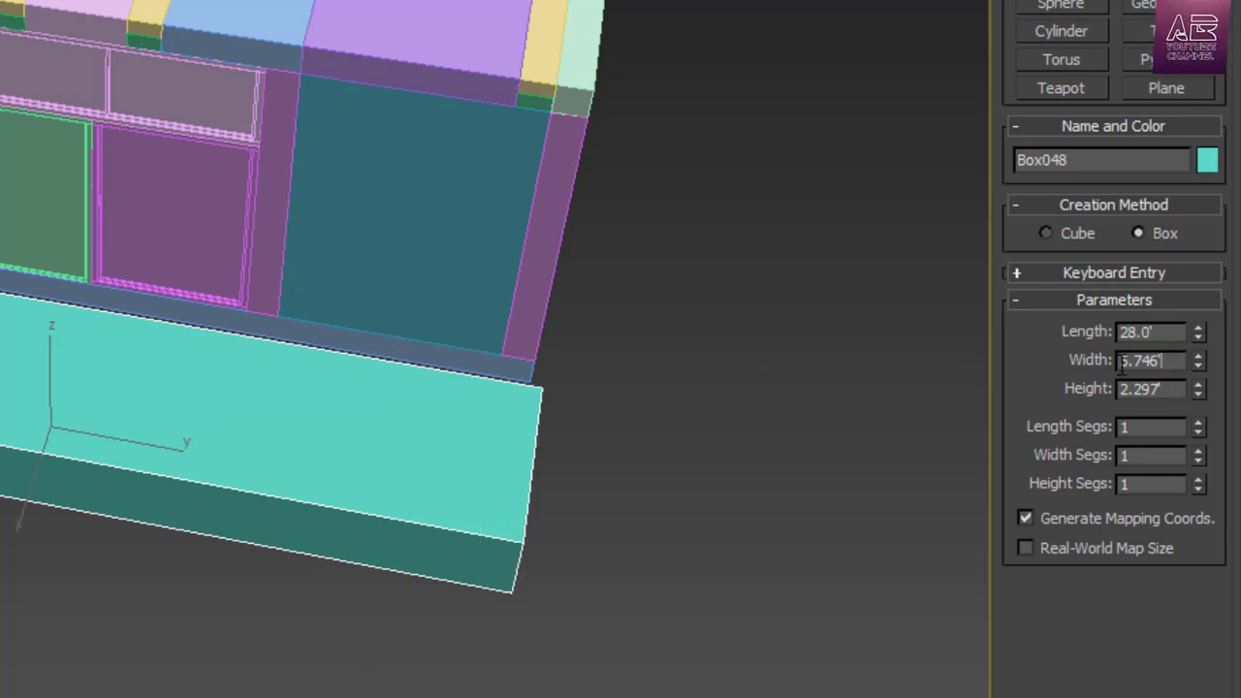
{"action": "type", "text": "6"}
{"action": "key", "text": "Tab"}
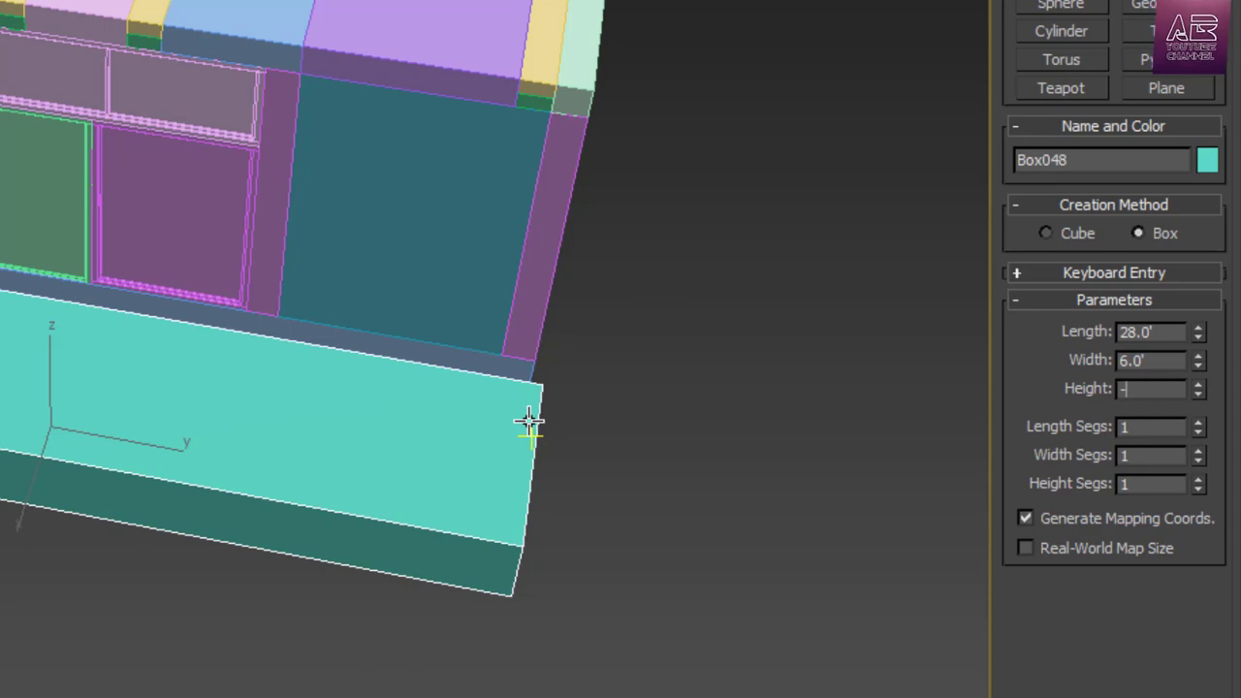
{"action": "type", "text": "-0.5"}
{"action": "key", "text": "Return"}
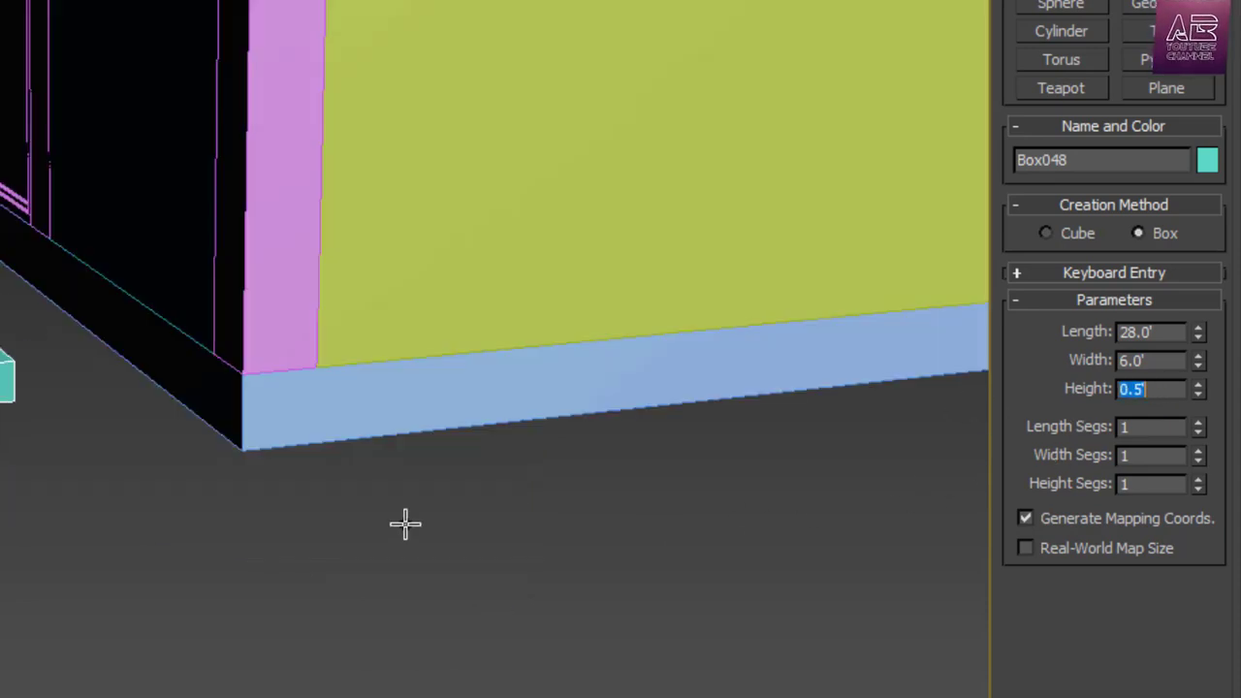
Snap the front slab's bottom corner to the bottom corner of the building's base slab and check the fit
{"action": "middle_click_drag", "start_coordinate": [405, 521], "coordinate": [549, 507]}
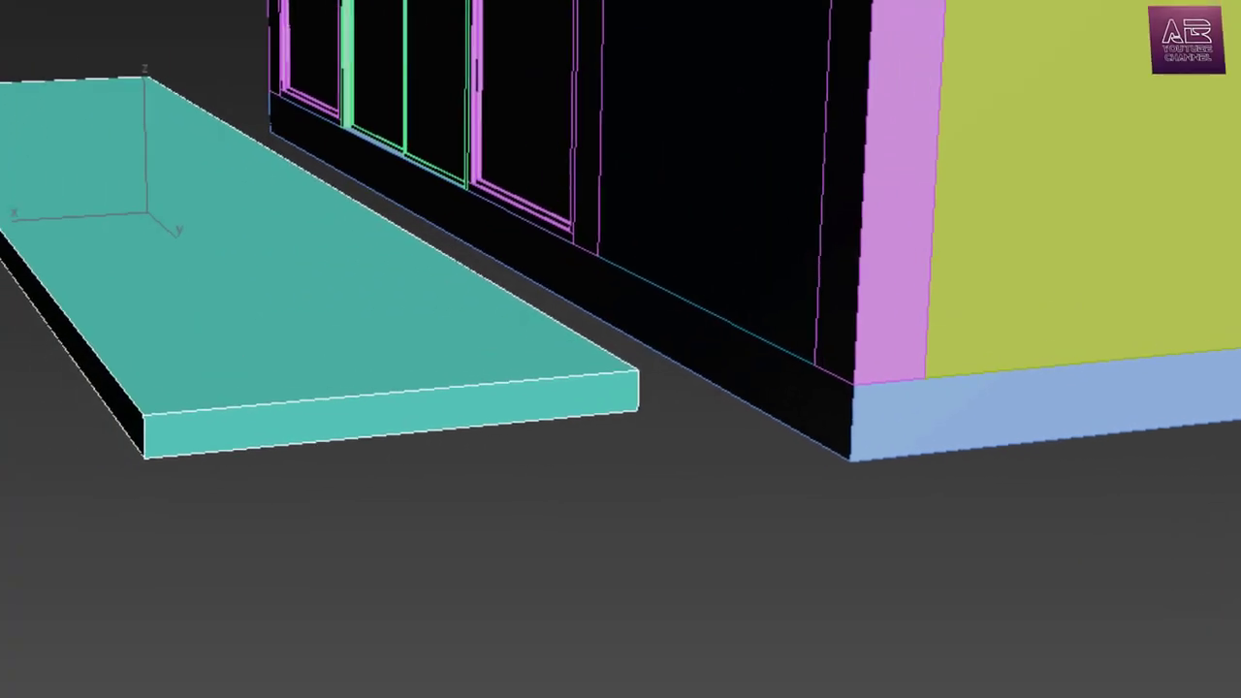
{"action": "key", "text": "w"}
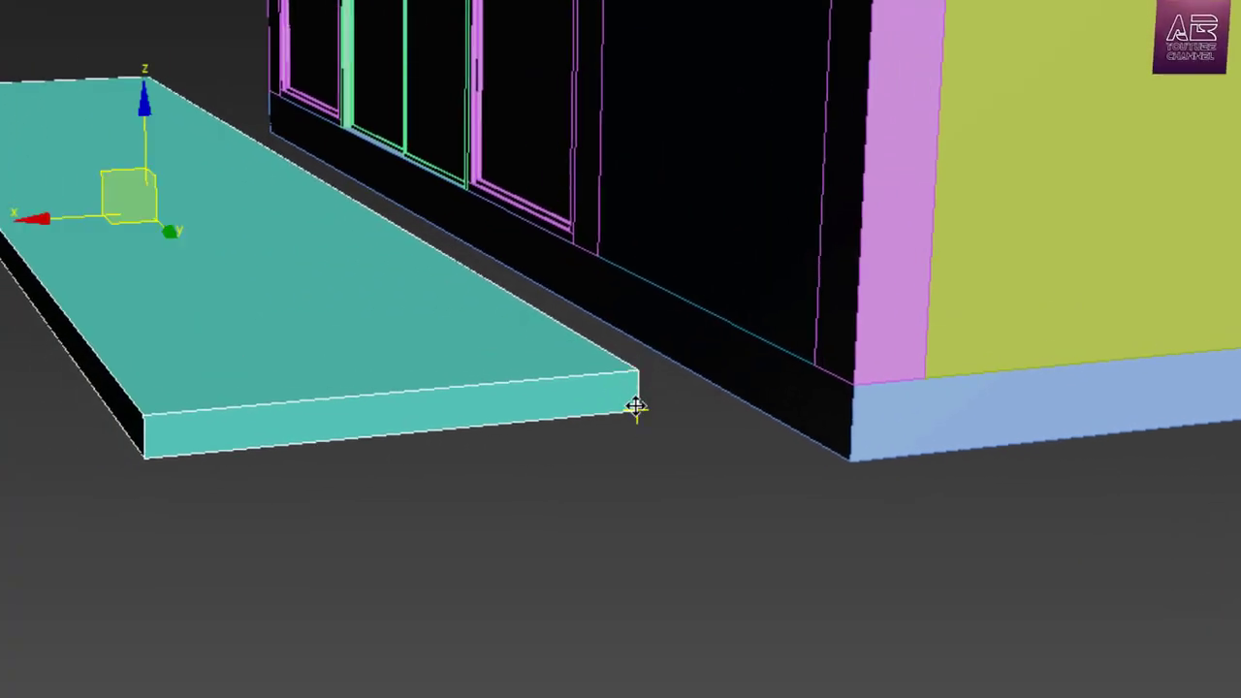
{"action": "left_click_drag", "start_coordinate": [636, 406], "coordinate": [850, 460]}
{"action": "left_click", "coordinate": [971, 573]}
{"action": "middle_click_drag", "start_coordinate": [503, 522], "coordinate": [595, 553], "text": "alt"}
{"action": "scroll", "coordinate": [660, 422], "scroll_direction": "up", "scroll_amount": 5}
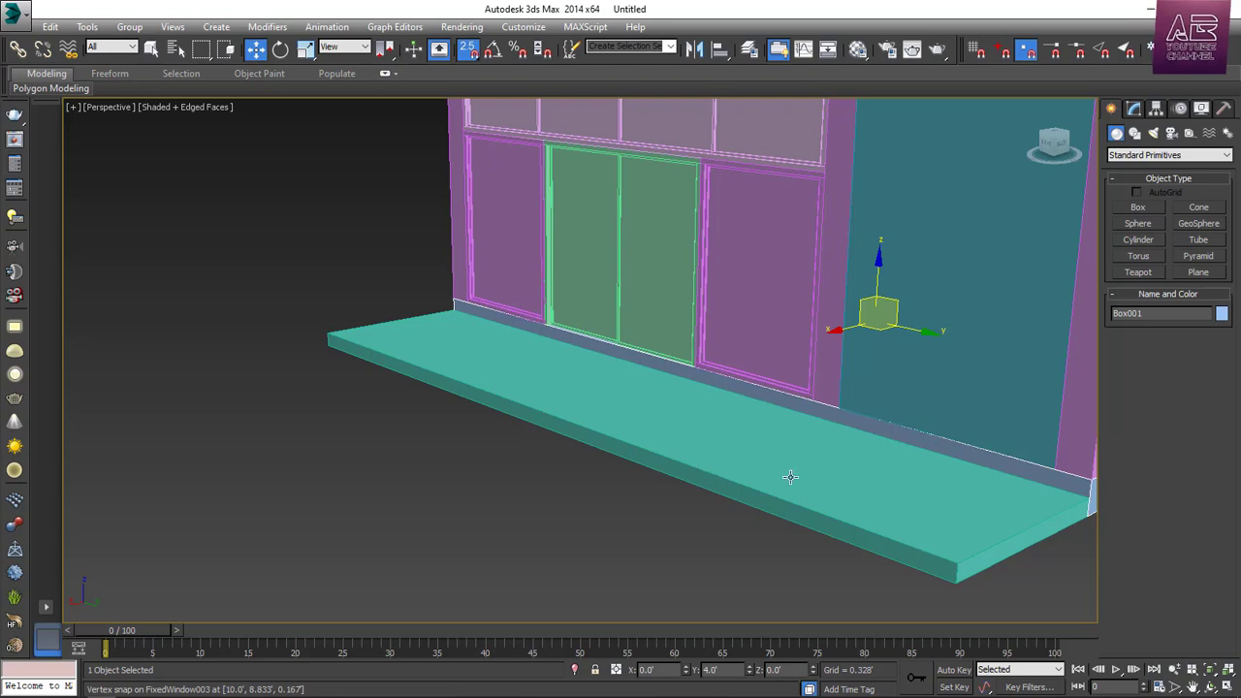
{"action": "scroll", "coordinate": [679, 467], "scroll_direction": "down", "scroll_amount": 3}
{"action": "scroll", "coordinate": [844, 470], "scroll_direction": "down", "scroll_amount": 3}
{"action": "middle_click_drag", "start_coordinate": [844, 470], "coordinate": [750, 484]}
{"action": "scroll", "coordinate": [750, 484], "scroll_direction": "up", "scroll_amount": 3}
Copy the teal front slab up to the roof's front edge as a canopy
{"action": "left_click", "coordinate": [804, 511]}
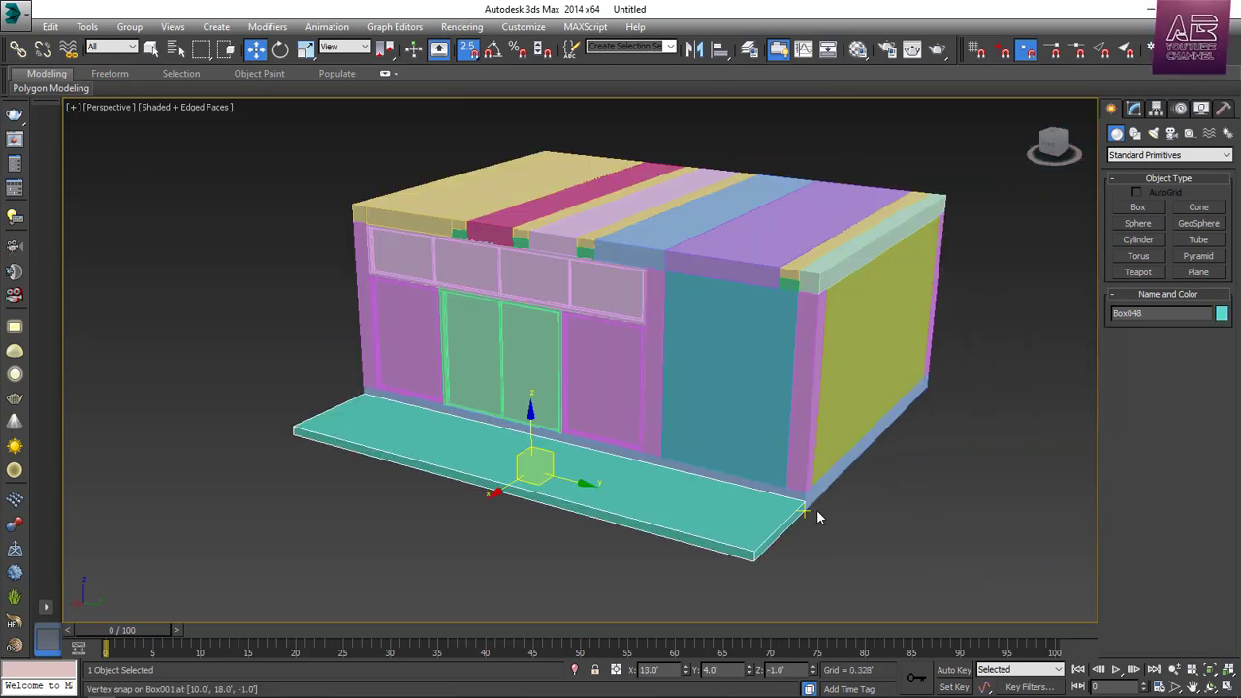
{"action": "middle_click_drag", "start_coordinate": [817, 516], "coordinate": [771, 529], "text": "alt"}
{"action": "left_click_drag", "start_coordinate": [767, 531], "coordinate": [778, 281], "text": "shift"}
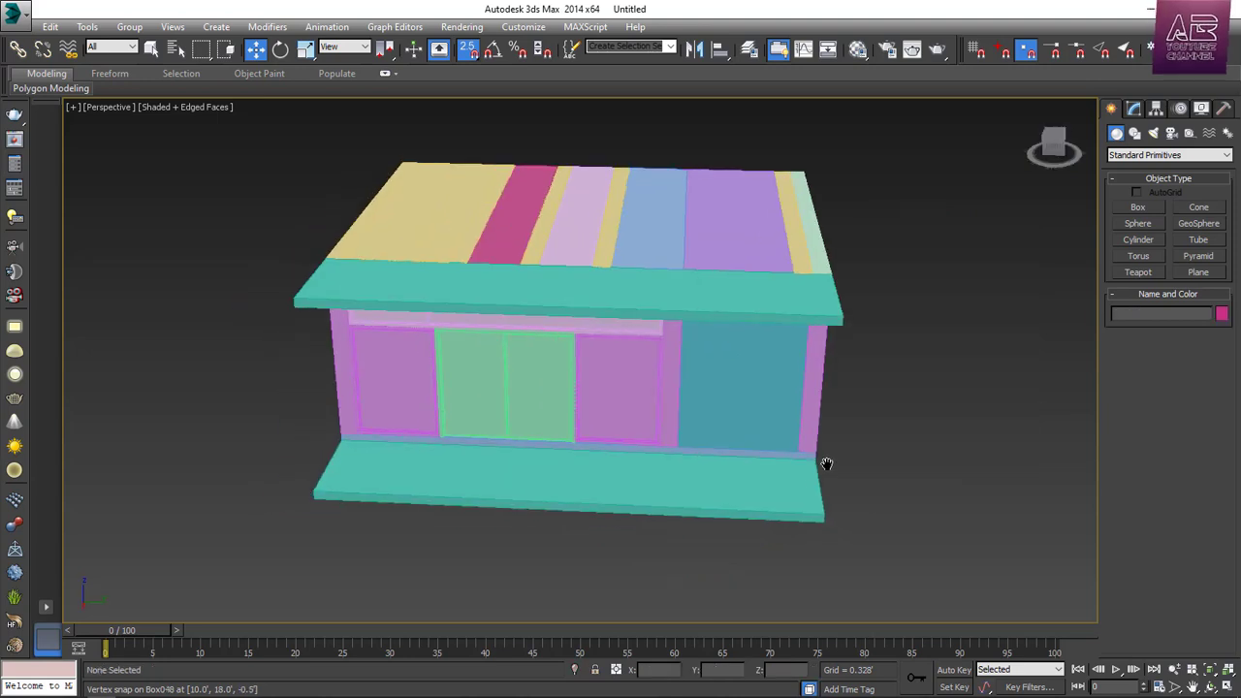
Check the dimensions of the front wall panel and end post, and set the front step slab's length to 20'
{"action": "left_click", "coordinate": [781, 491]}
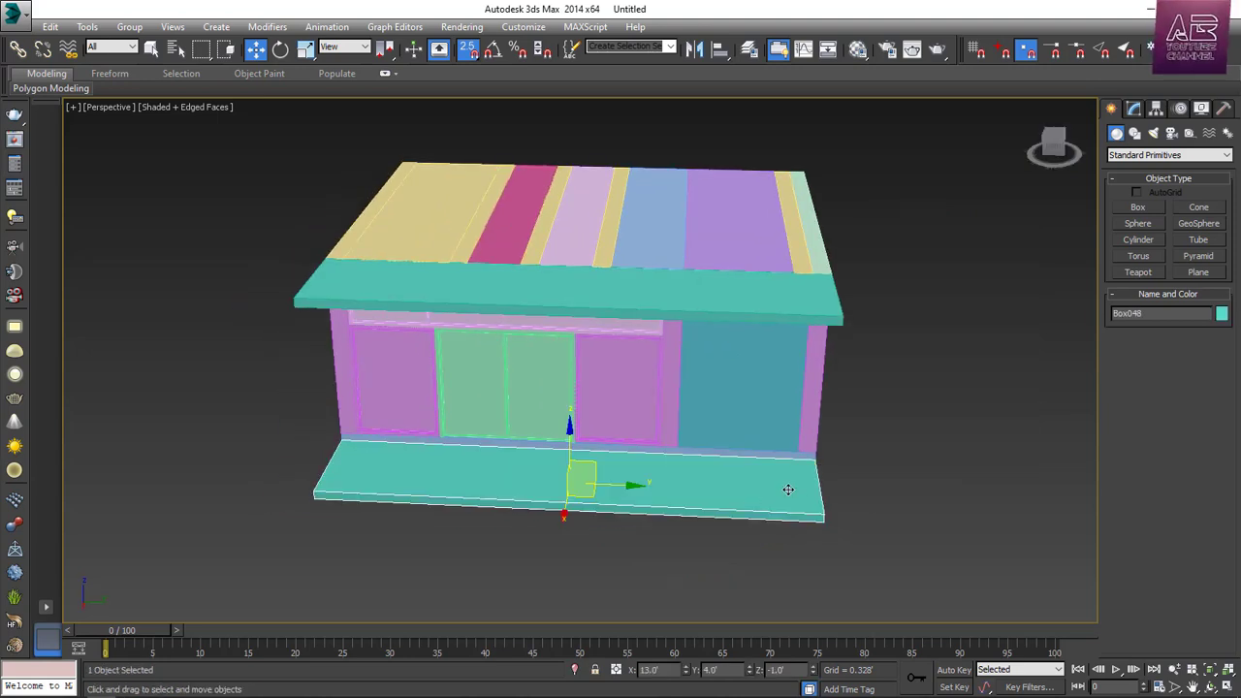
{"action": "scroll", "coordinate": [762, 495], "scroll_direction": "up", "scroll_amount": 3}
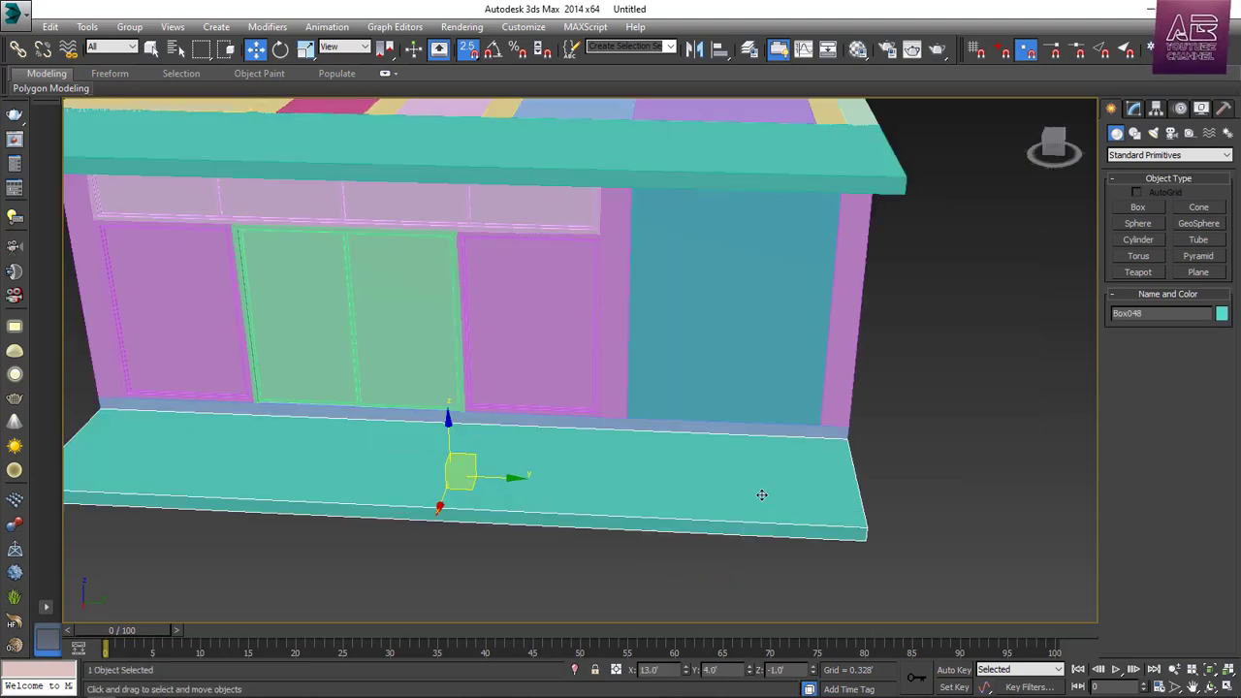
{"action": "left_click", "coordinate": [753, 374]}
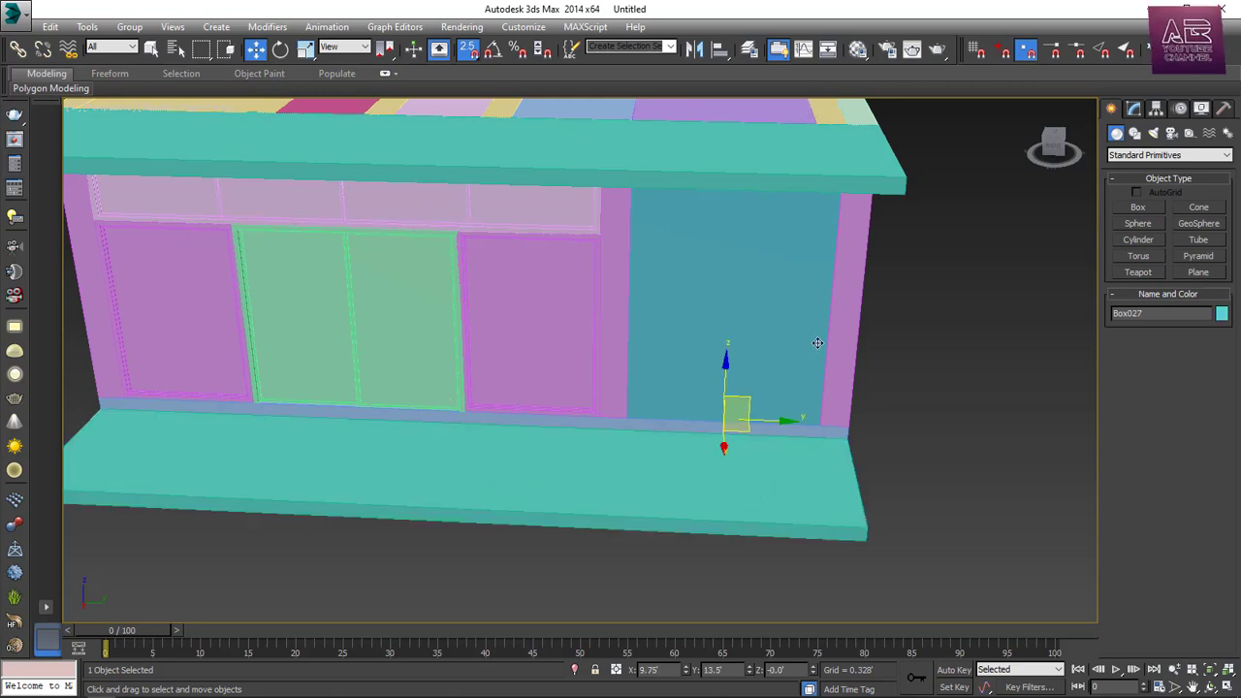
{"action": "left_click", "coordinate": [1133, 109]}
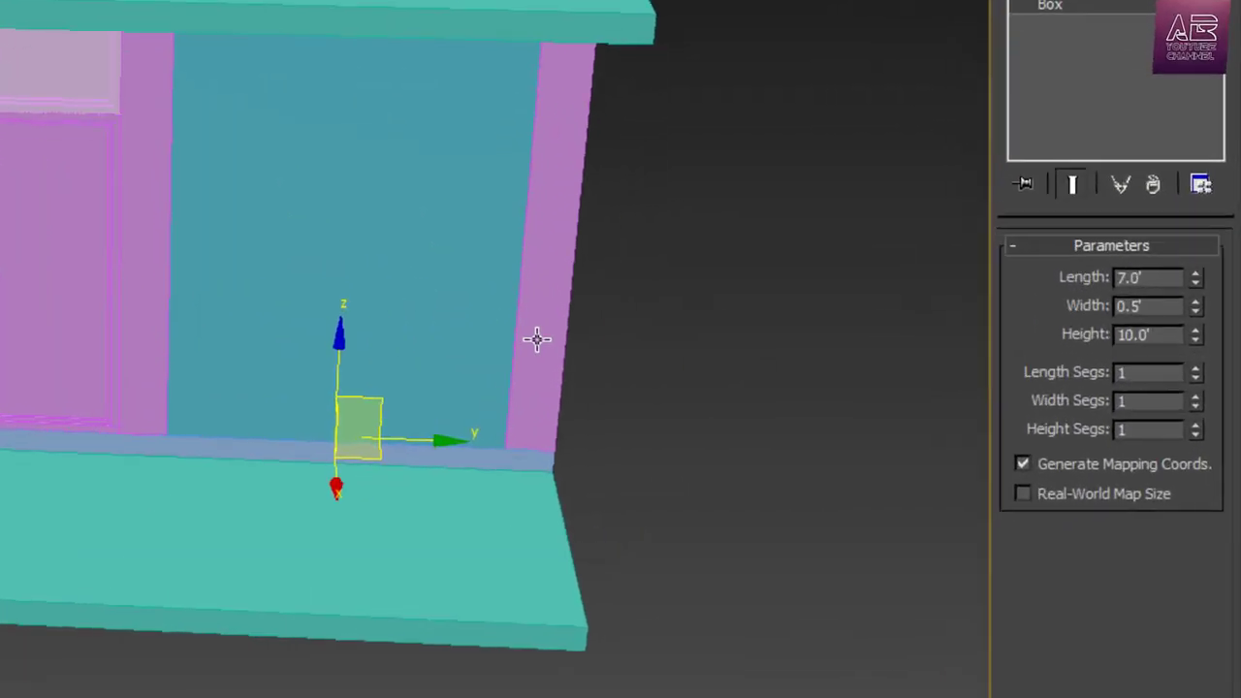
{"action": "left_click", "coordinate": [537, 338]}
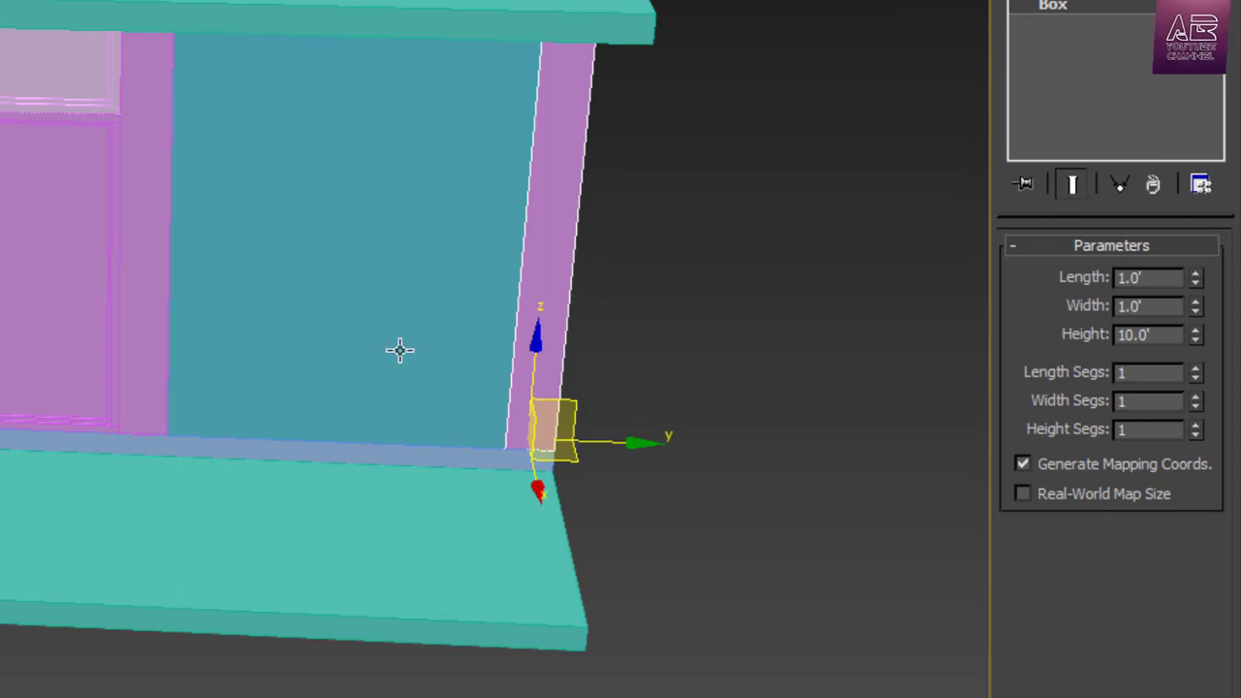
{"action": "left_click", "coordinate": [379, 521]}
{"action": "double_click", "coordinate": [1144, 277]}
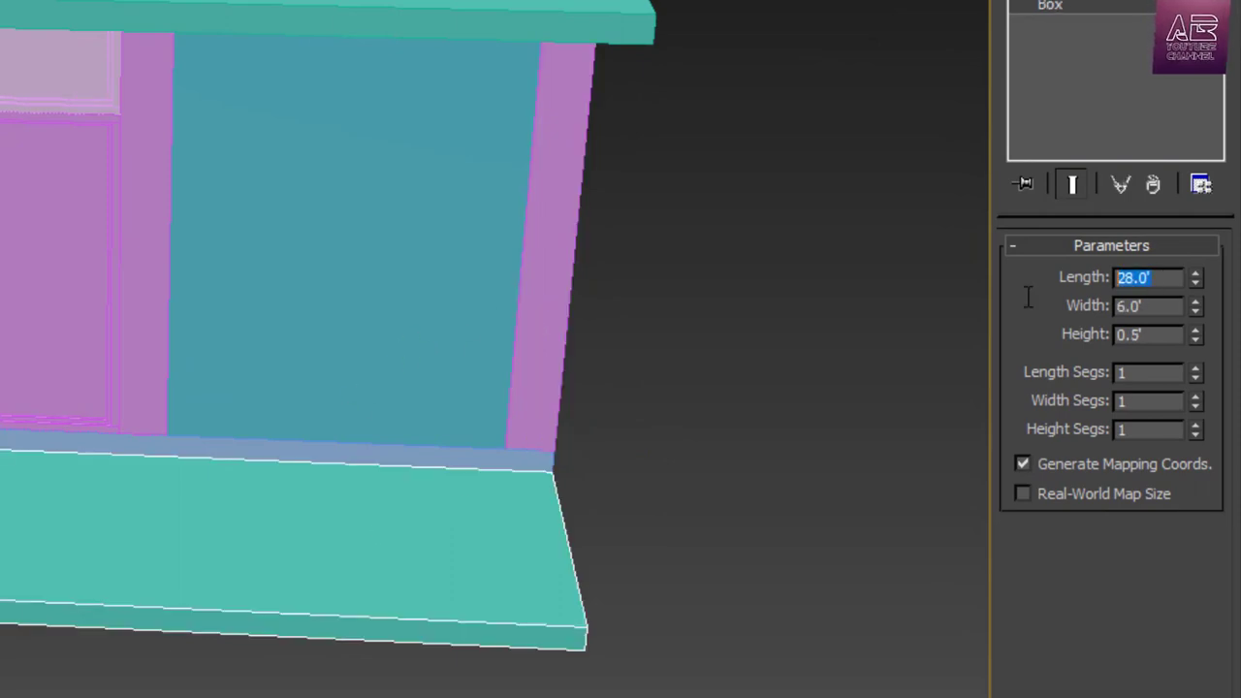
{"action": "type", "text": "20"}
{"action": "key", "text": "Return"}
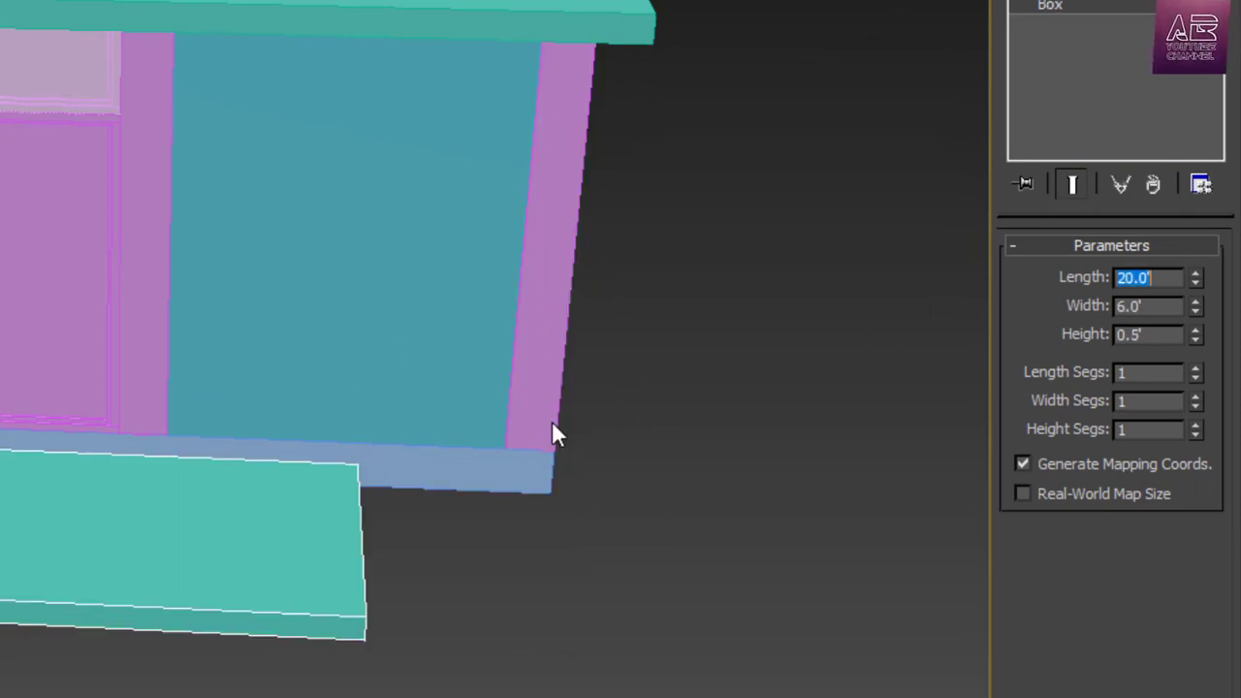
Snap the shortened front slab's bottom corner to the bottom front corner of the blue base slab, beside the dark green wall
{"action": "middle_click_drag", "start_coordinate": [268, 484], "coordinate": [669, 471]}
{"action": "middle_click_drag", "start_coordinate": [6, 507], "coordinate": [153, 449], "text": "alt"}
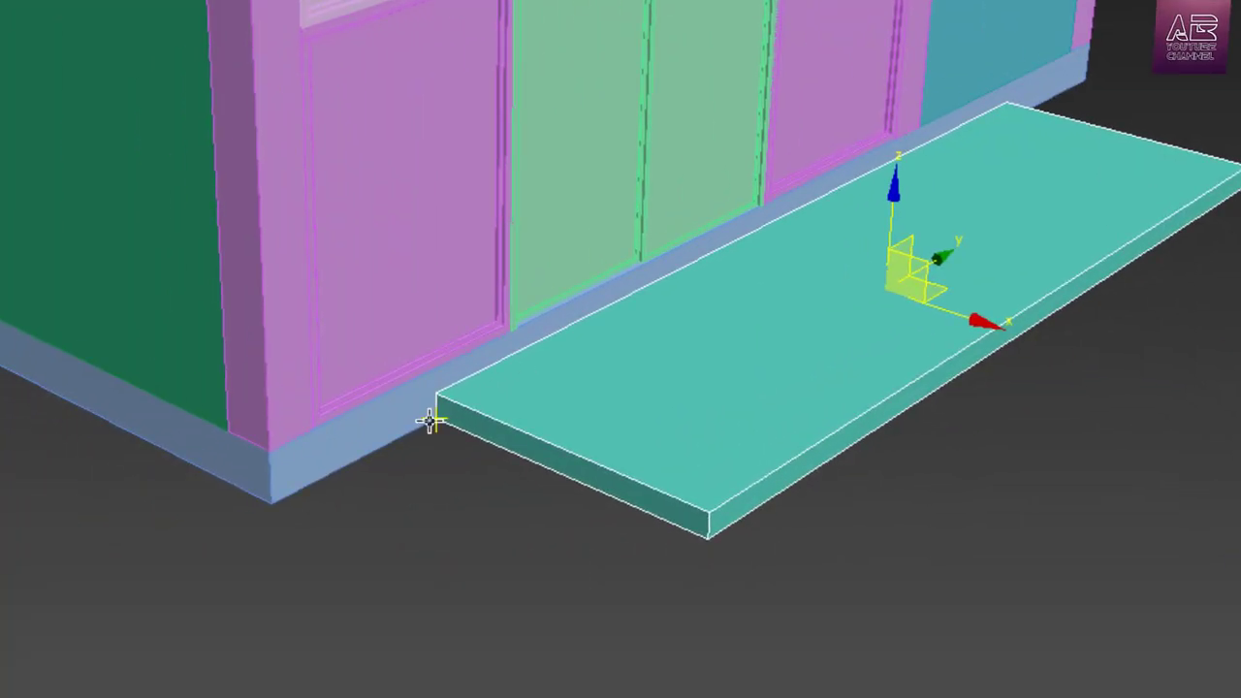
{"action": "left_click_drag", "start_coordinate": [447, 420], "coordinate": [273, 486]}
{"action": "middle_click_drag", "start_coordinate": [272, 486], "coordinate": [126, 479], "text": "alt"}
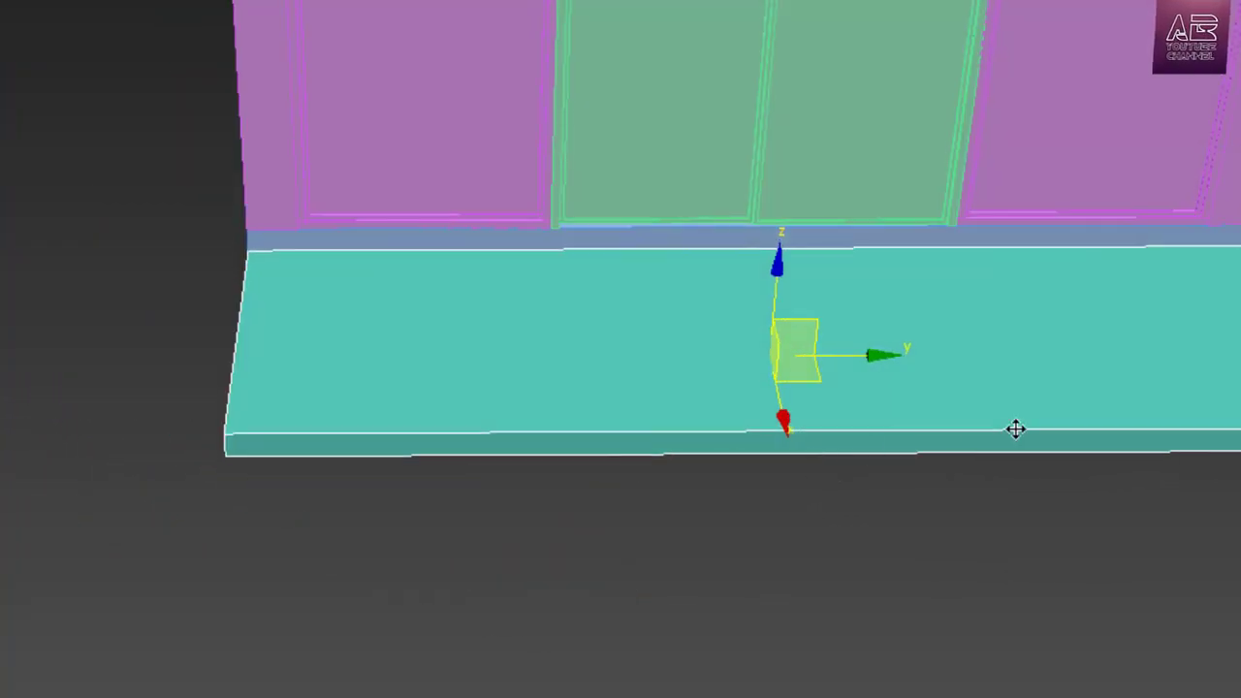
Draw a plane filling the ground area between the front slab's end and the base slab's far bottom corner
{"action": "scroll", "coordinate": [1016, 430], "scroll_direction": "up", "scroll_amount": 2}
{"action": "middle_click_drag", "start_coordinate": [1016, 429], "coordinate": [342, 507]}
{"action": "middle_click_drag", "start_coordinate": [763, 418], "coordinate": [589, 418]}
{"action": "middle_click_drag", "start_coordinate": [761, 361], "coordinate": [717, 378], "text": "alt"}
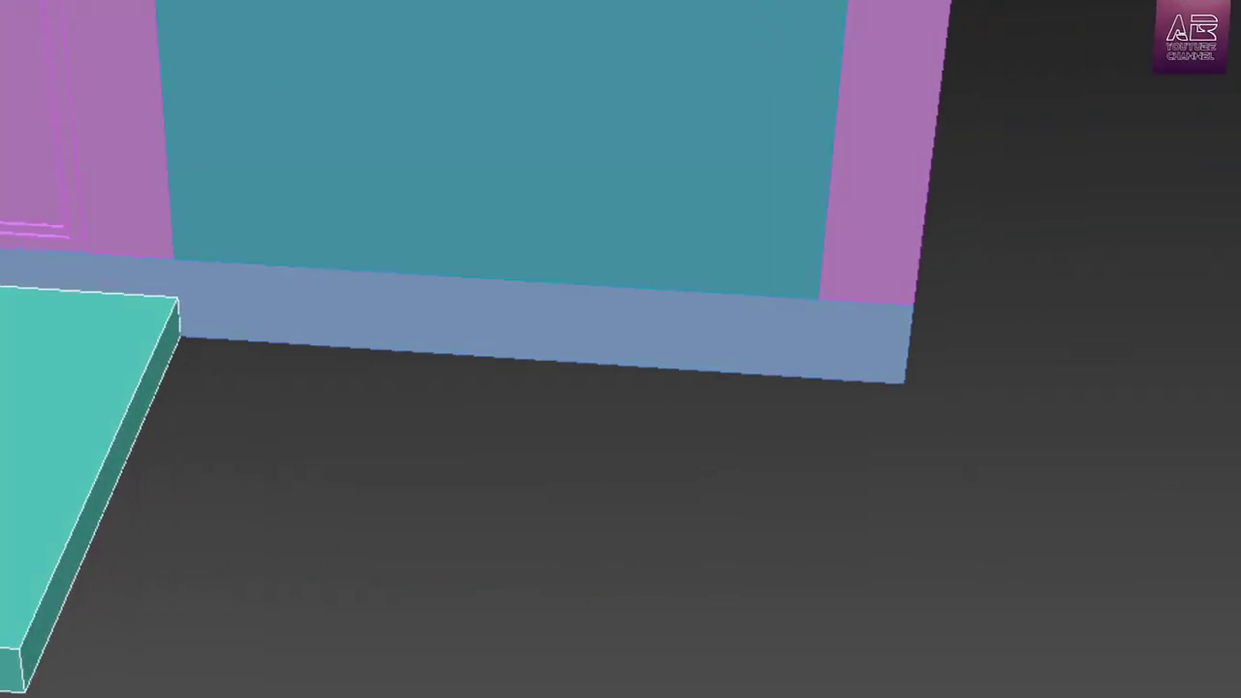
{"action": "left_click", "coordinate": [1084, 7]}
{"action": "left_click", "coordinate": [1139, 339]}
{"action": "middle_click_drag", "start_coordinate": [360, 338], "coordinate": [355, 195]}
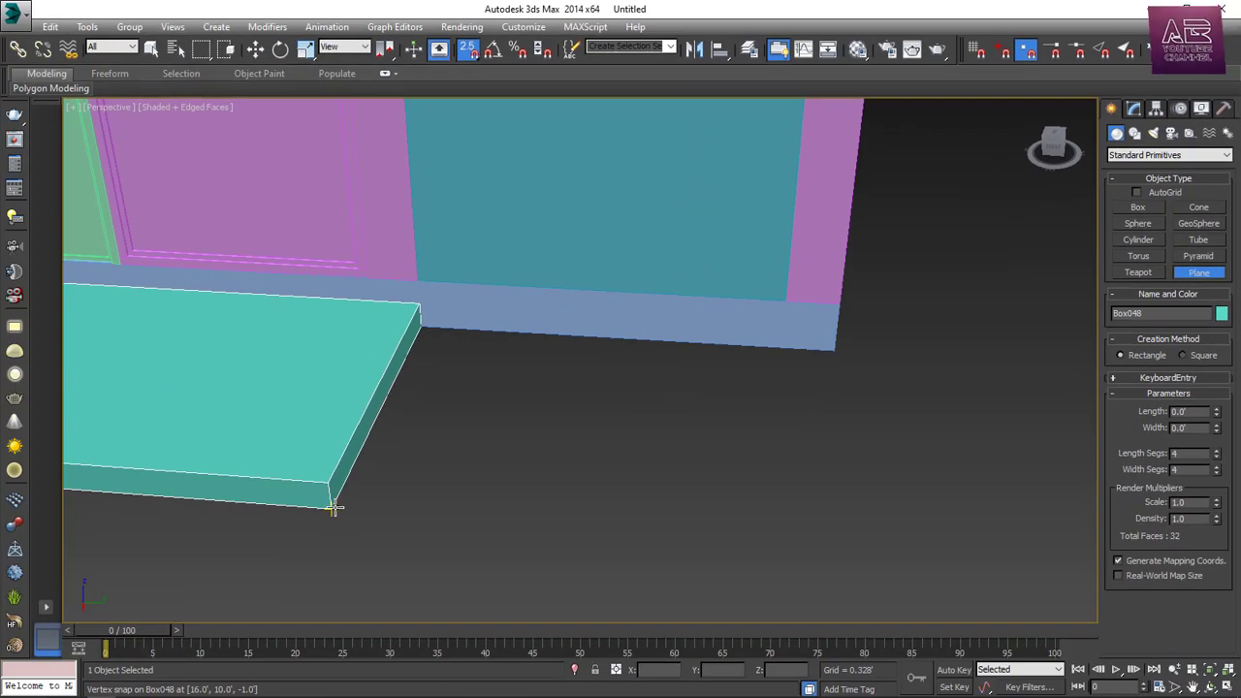
{"action": "left_click_drag", "start_coordinate": [333, 506], "coordinate": [832, 346]}
Set the new ground plane's length and width segments to 1
{"action": "left_click_drag", "start_coordinate": [1187, 453], "coordinate": [1089, 461]}
{"action": "type", "text": "1"}
{"action": "key", "text": "Tab"}
{"action": "type", "text": "1"}
{"action": "key", "text": "Return"}
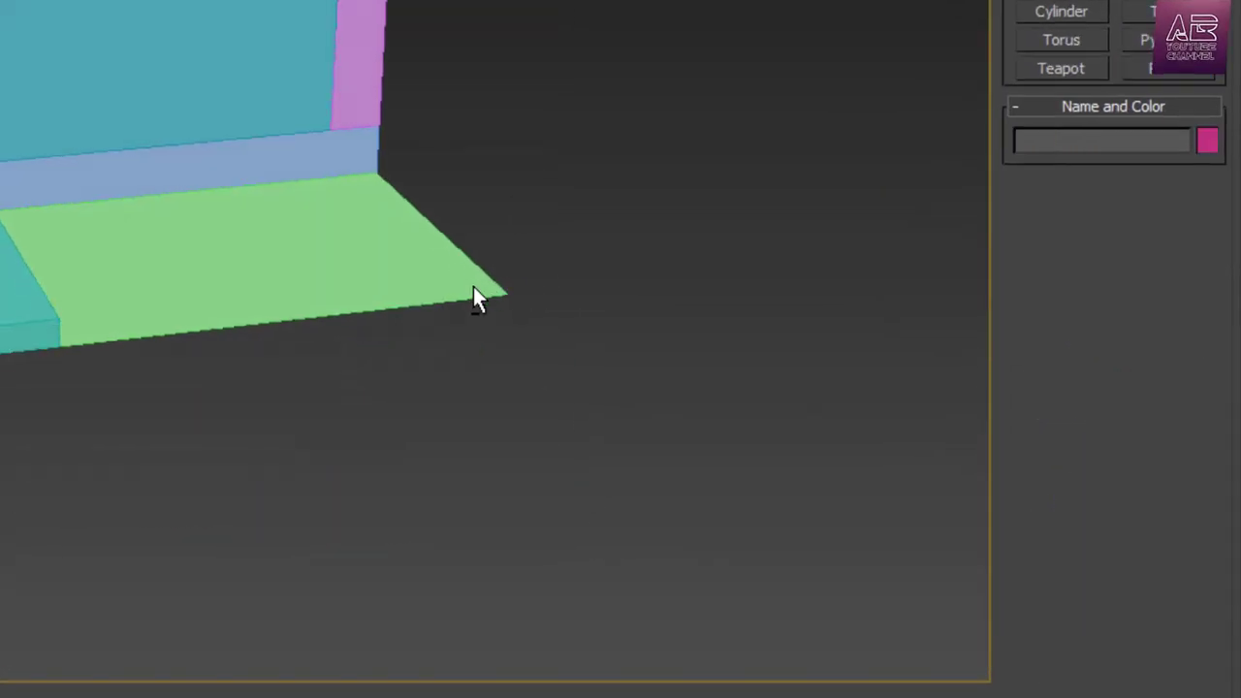
Draw a side wall box 1' by 6' and 11' high, projecting forward from the end post beside the ground plane
{"action": "middle_click_drag", "start_coordinate": [472, 288], "coordinate": [321, 388]}
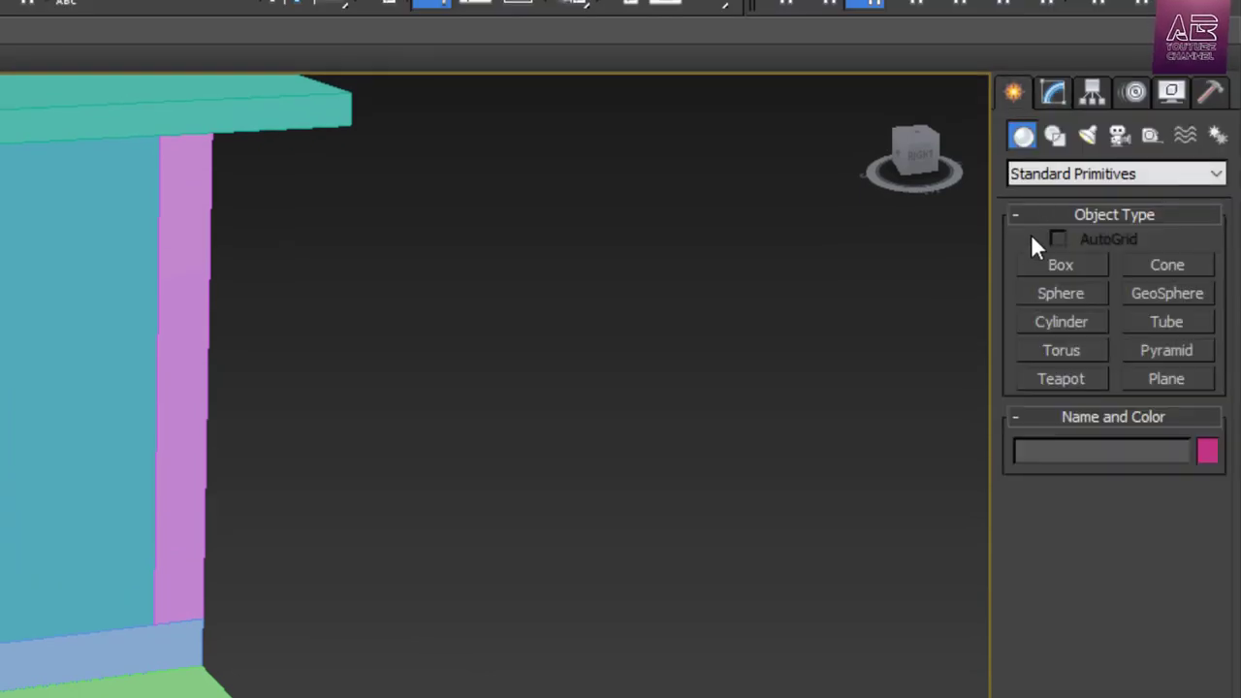
{"action": "left_click", "coordinate": [1043, 264]}
{"action": "scroll", "coordinate": [377, 359], "scroll_direction": "up", "scroll_amount": 2}
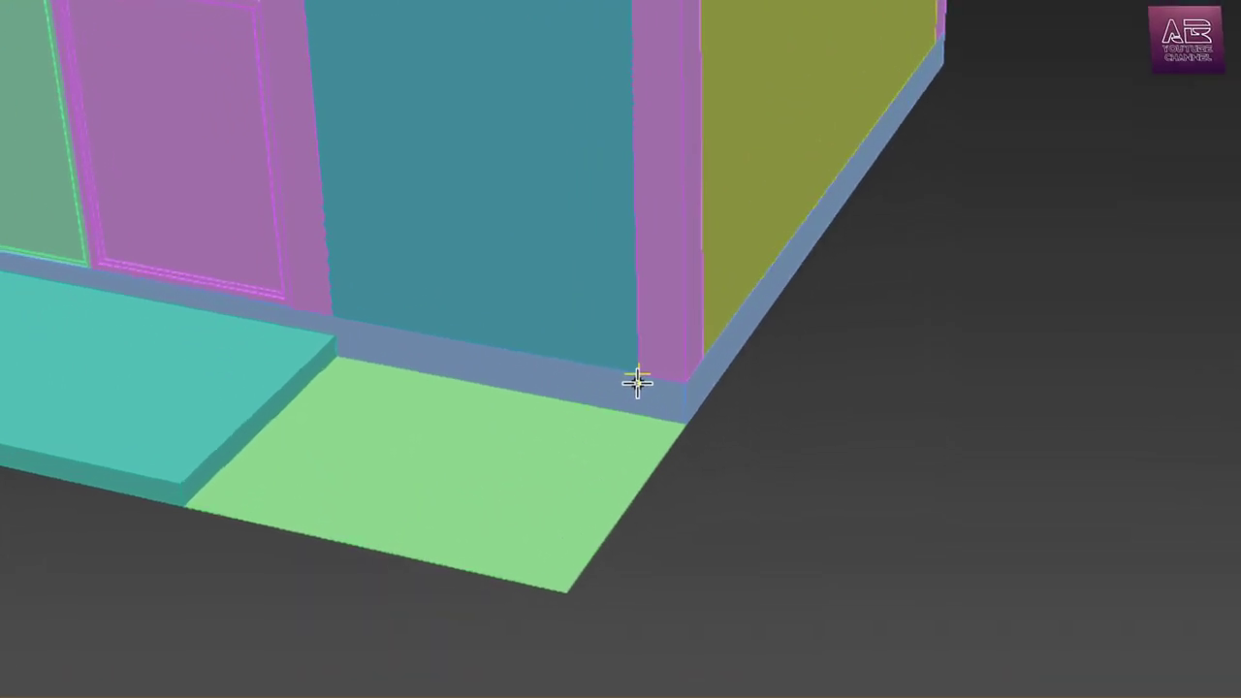
{"action": "left_click_drag", "start_coordinate": [526, 442], "coordinate": [481, 555]}
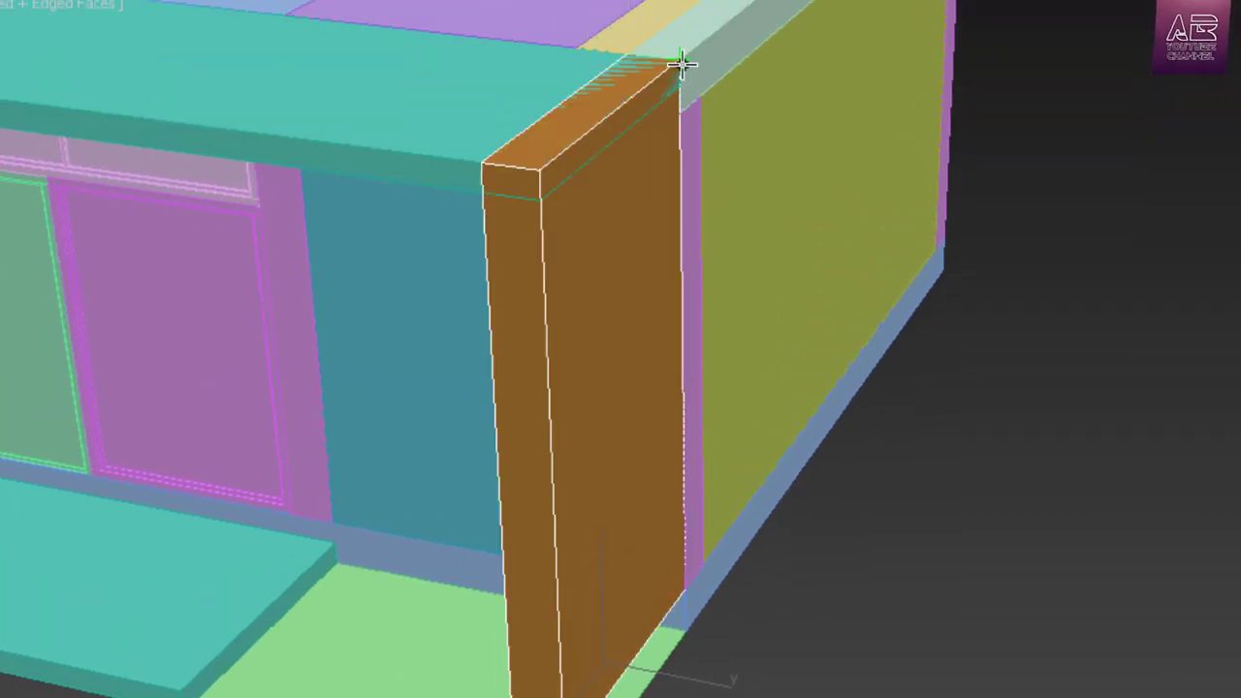
{"action": "left_click", "coordinate": [682, 64]}
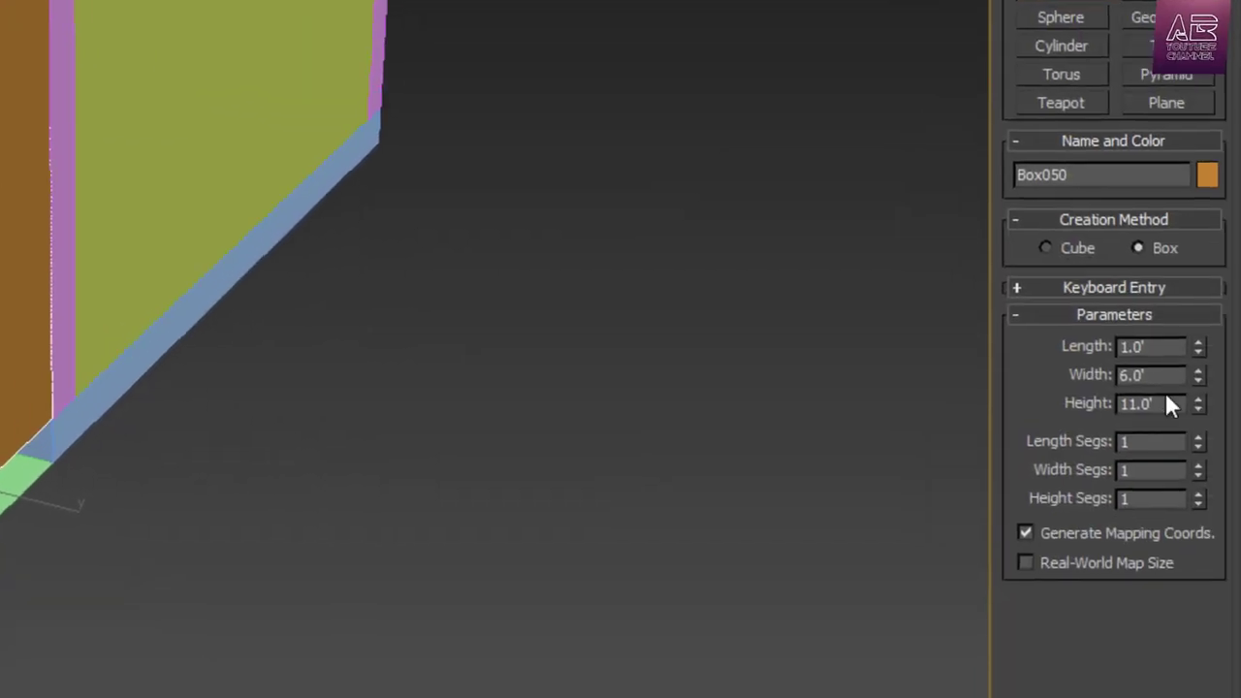
Set the orange side wall's height to 12' and its Z position to -1'
{"action": "double_click", "coordinate": [1164, 401]}
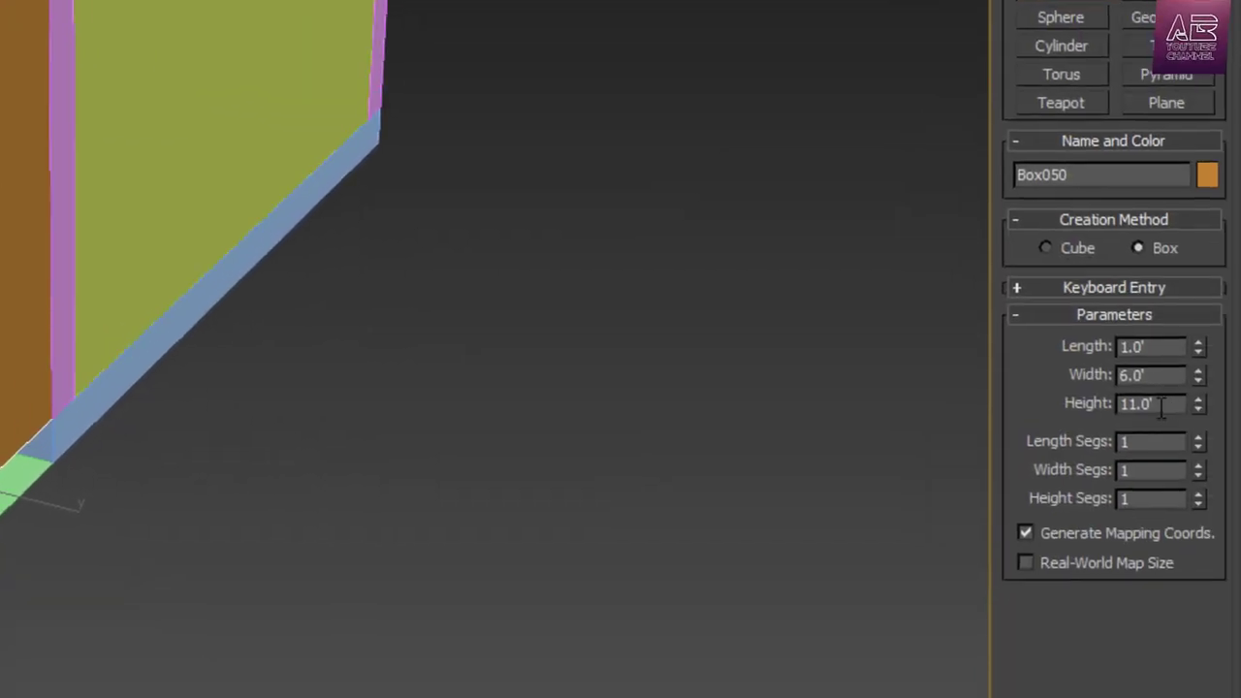
{"action": "type", "text": "12"}
{"action": "key", "text": "Return"}
{"action": "middle_click_drag", "start_coordinate": [457, 343], "coordinate": [538, 320]}
{"action": "middle_click_drag", "start_coordinate": [367, 515], "coordinate": [455, 506]}
{"action": "right_click", "coordinate": [388, 622]}
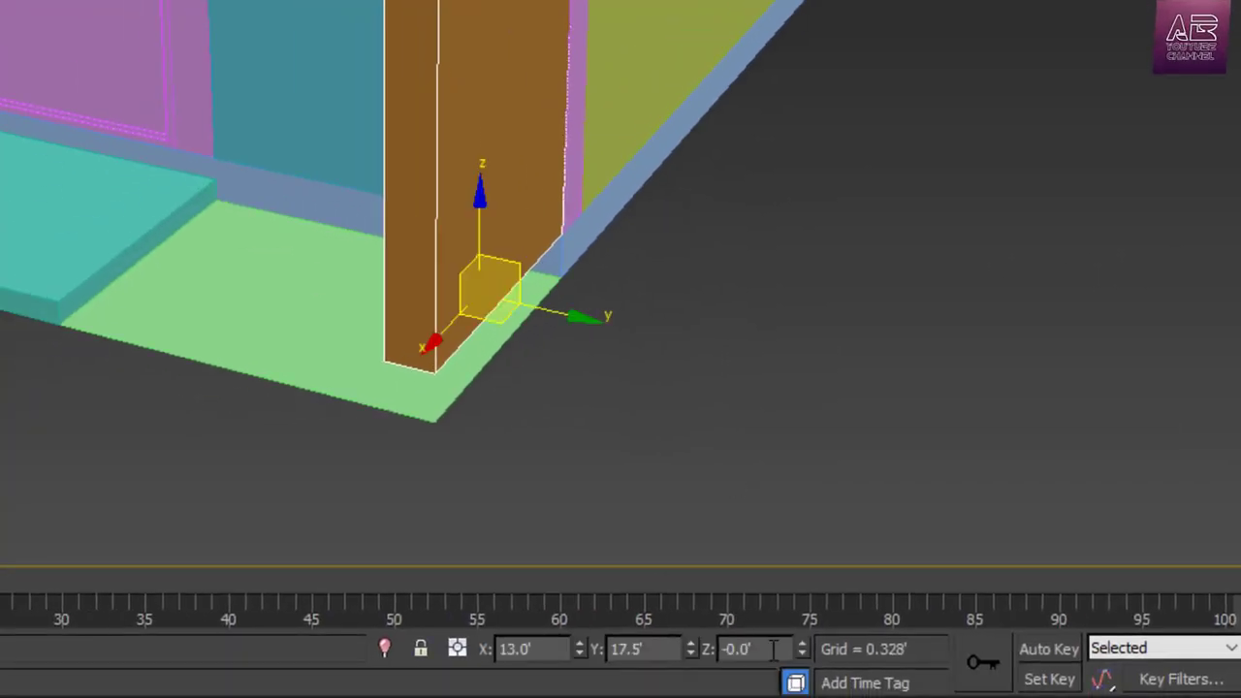
{"action": "type", "text": "-1"}
{"action": "key", "text": "Return"}
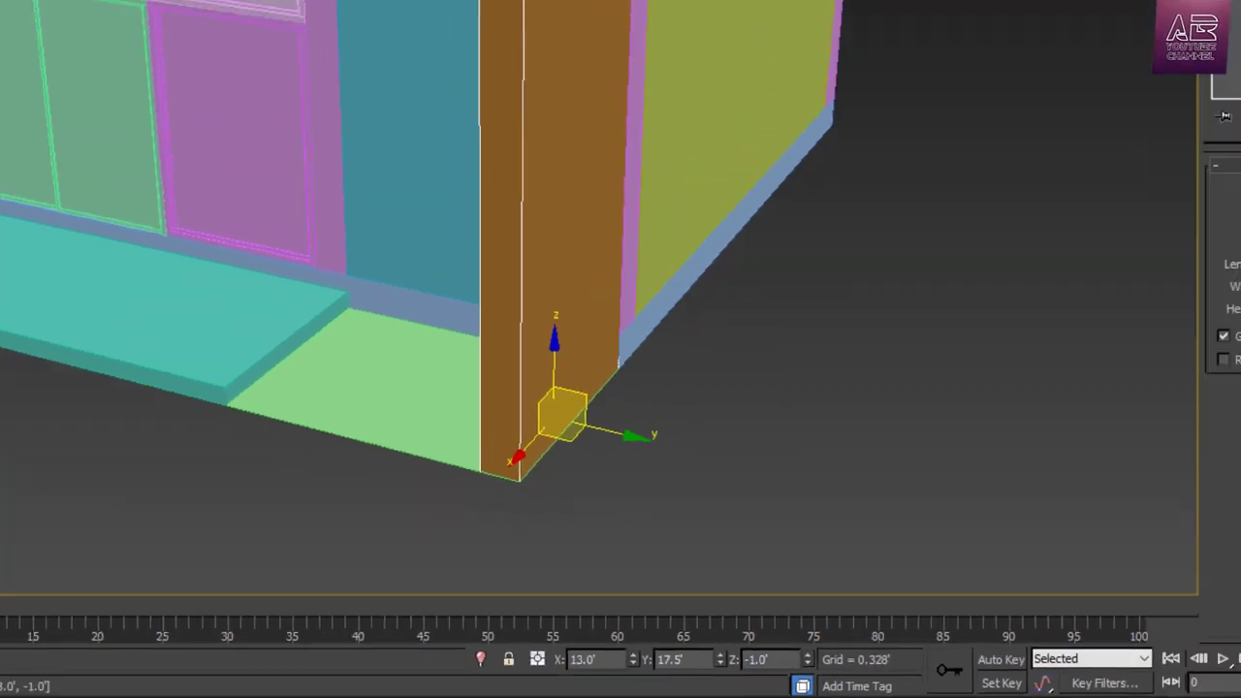
Set the orange side wall's height to 11.5' and check its fit under the canopy
{"action": "type", "text": "11.5"}
{"action": "middle_click_drag", "start_coordinate": [1182, 157], "coordinate": [1183, 233]}
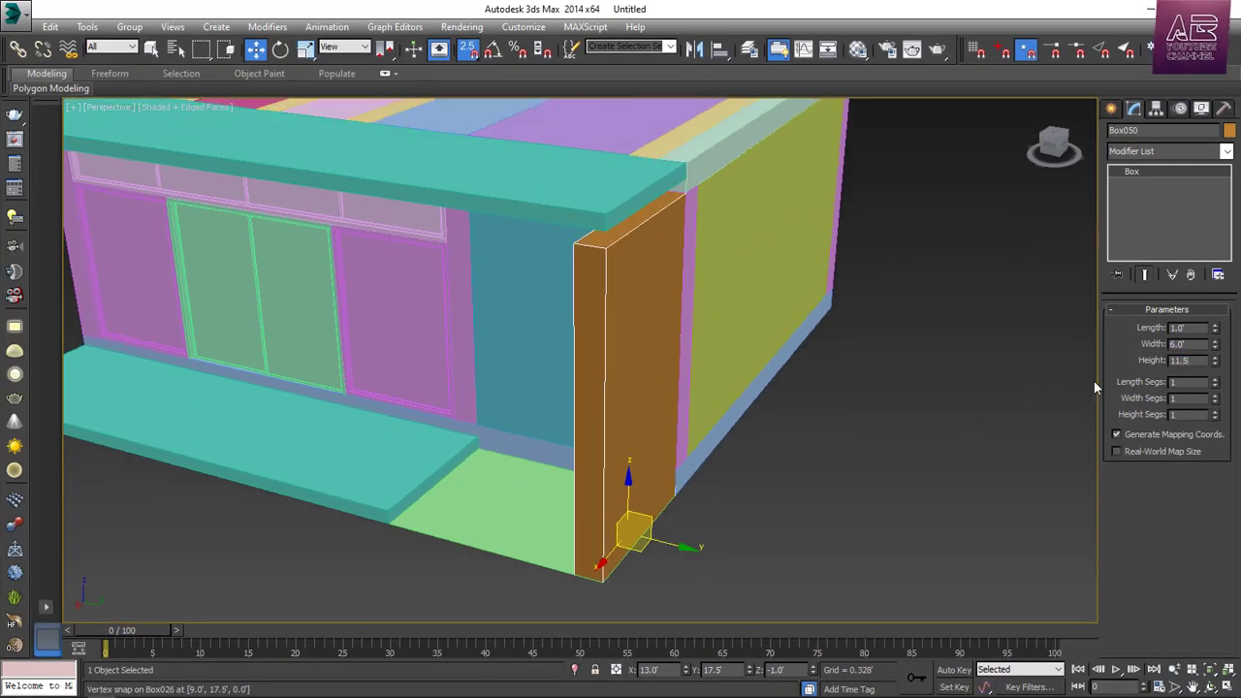
{"action": "key", "text": "Return"}
{"action": "left_click", "coordinate": [902, 492]}
{"action": "middle_click_drag", "start_coordinate": [666, 526], "coordinate": [727, 509], "text": "alt"}
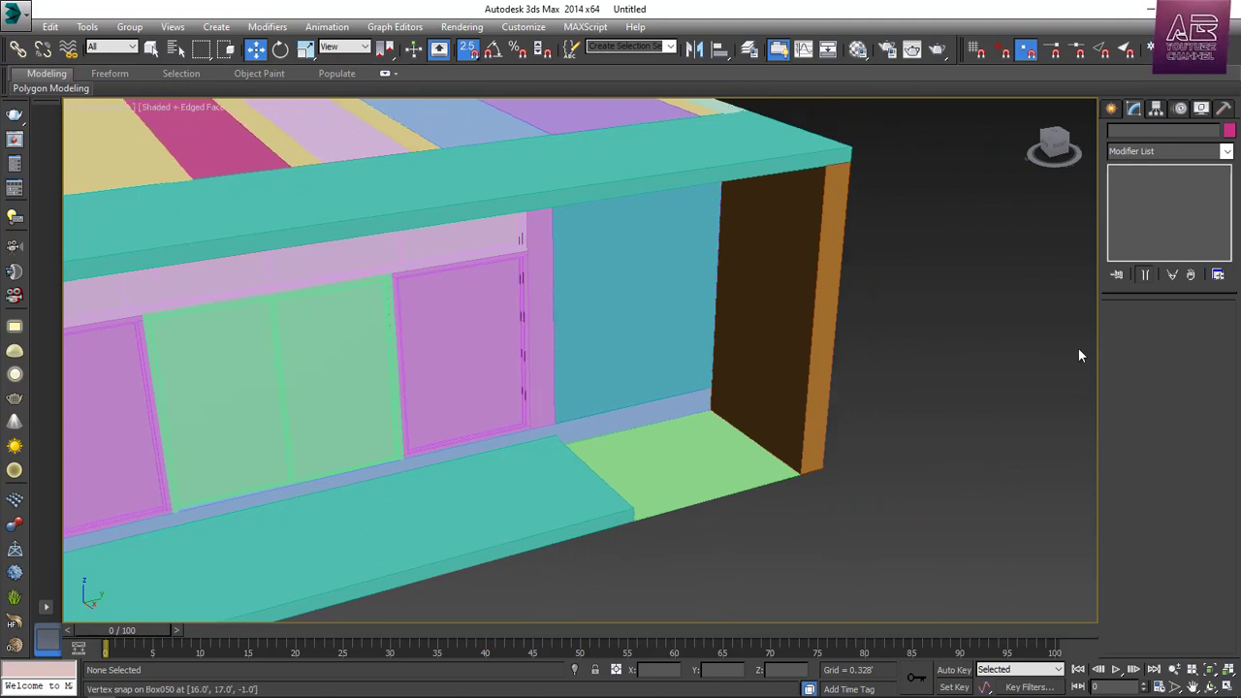
Copy the orange side wall outward beside the original and set the copy's height to 1'
{"action": "left_click", "coordinate": [1112, 108]}
{"action": "middle_click_drag", "start_coordinate": [746, 451], "coordinate": [800, 396], "text": "alt"}
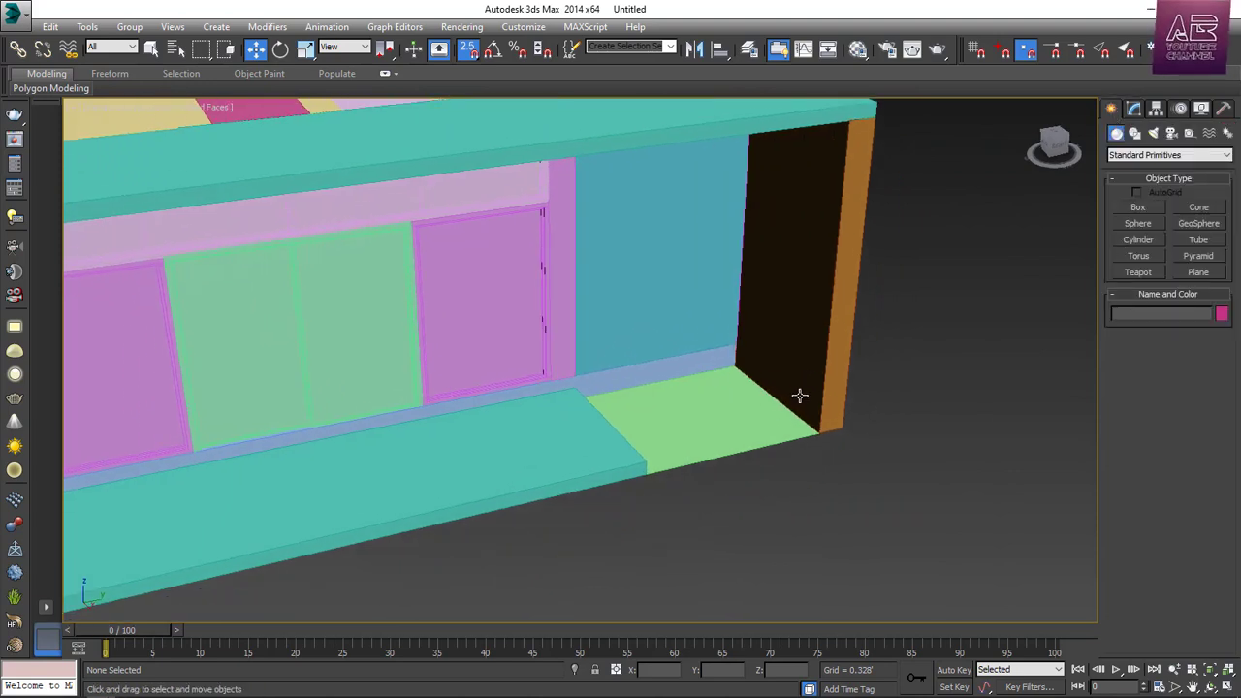
{"action": "left_click", "coordinate": [826, 426]}
{"action": "left_click_drag", "start_coordinate": [825, 426], "coordinate": [869, 443], "text": "shift"}
{"action": "key", "text": "Return"}
{"action": "left_click", "coordinate": [1132, 109]}
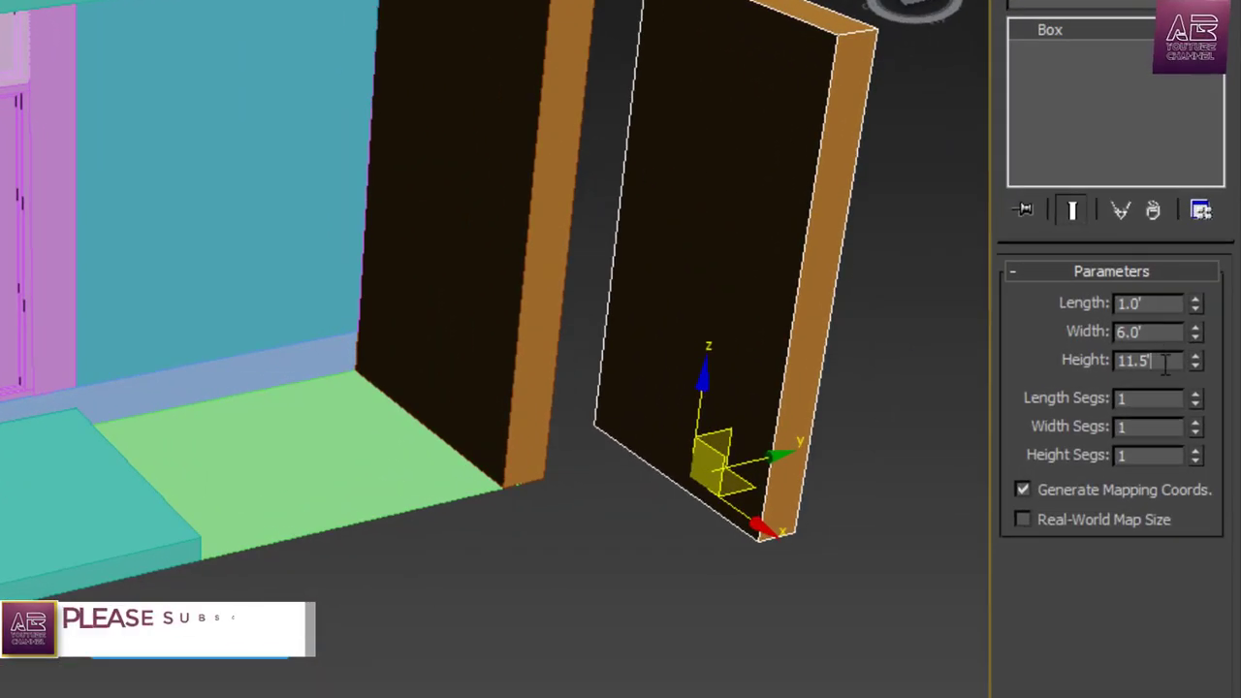
{"action": "double_click", "coordinate": [1190, 361]}
{"action": "type", "text": "1"}
{"action": "key", "text": "Return"}
Snap the low orange box onto the end of the front slab, against the base slab beside the ground plane
{"action": "scroll", "coordinate": [624, 533], "scroll_direction": "up", "scroll_amount": 3}
{"action": "scroll", "coordinate": [623, 459], "scroll_direction": "down", "scroll_amount": 2}
{"action": "middle_click_drag", "start_coordinate": [623, 458], "coordinate": [703, 329], "text": "alt"}
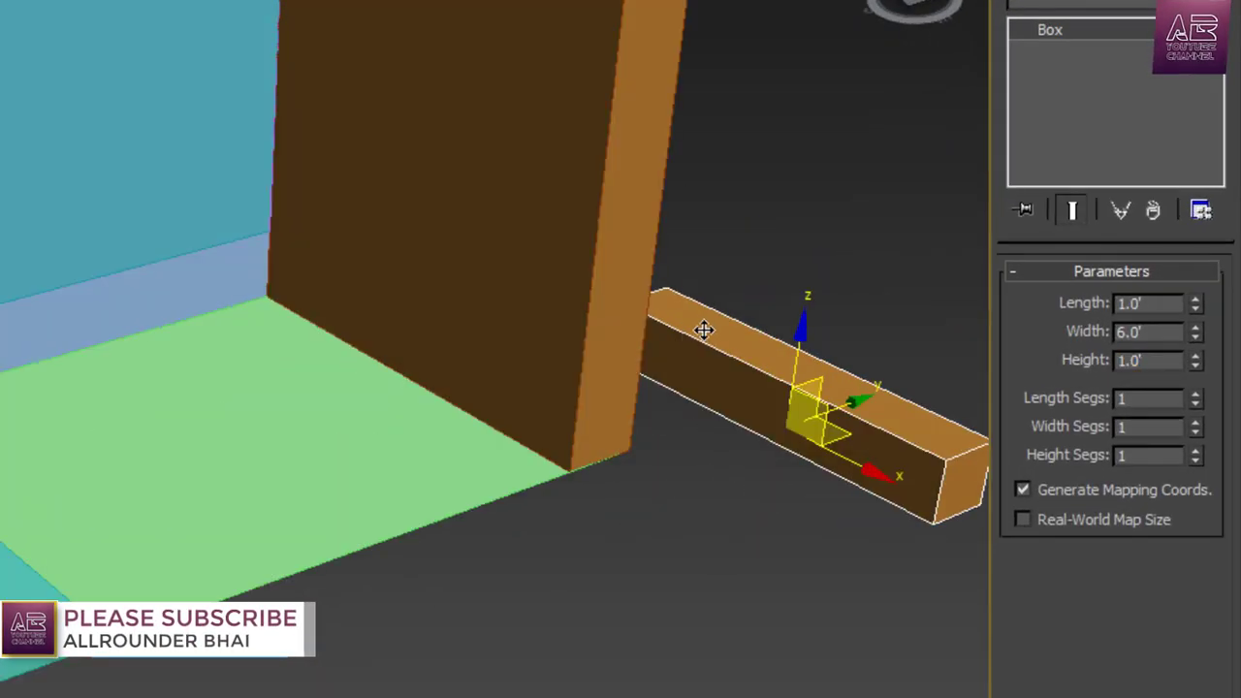
{"action": "left_click_drag", "start_coordinate": [805, 436], "coordinate": [925, 468]}
{"action": "left_click_drag", "start_coordinate": [733, 373], "coordinate": [390, 372]}
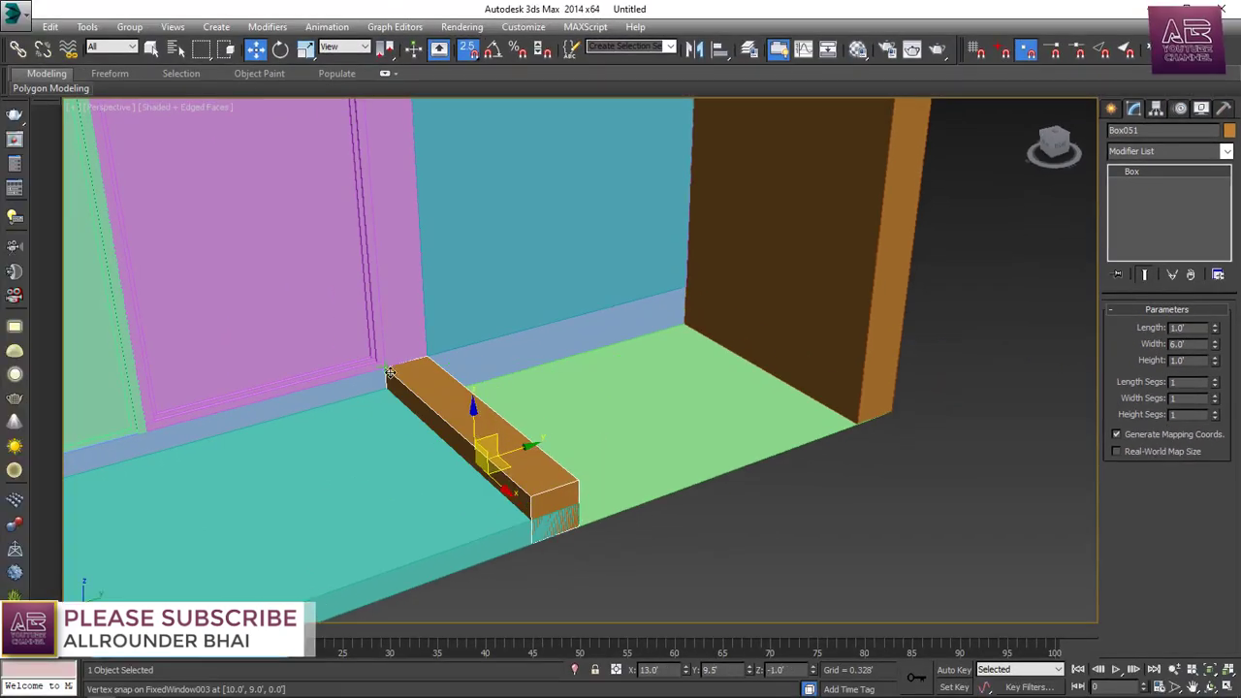
Set the low orange box's height to 0.5'
{"action": "middle_click_drag", "start_coordinate": [694, 537], "coordinate": [717, 465], "text": "alt"}
{"action": "left_click_drag", "start_coordinate": [1200, 361], "coordinate": [1039, 379]}
{"action": "type", "text": "0.5"}
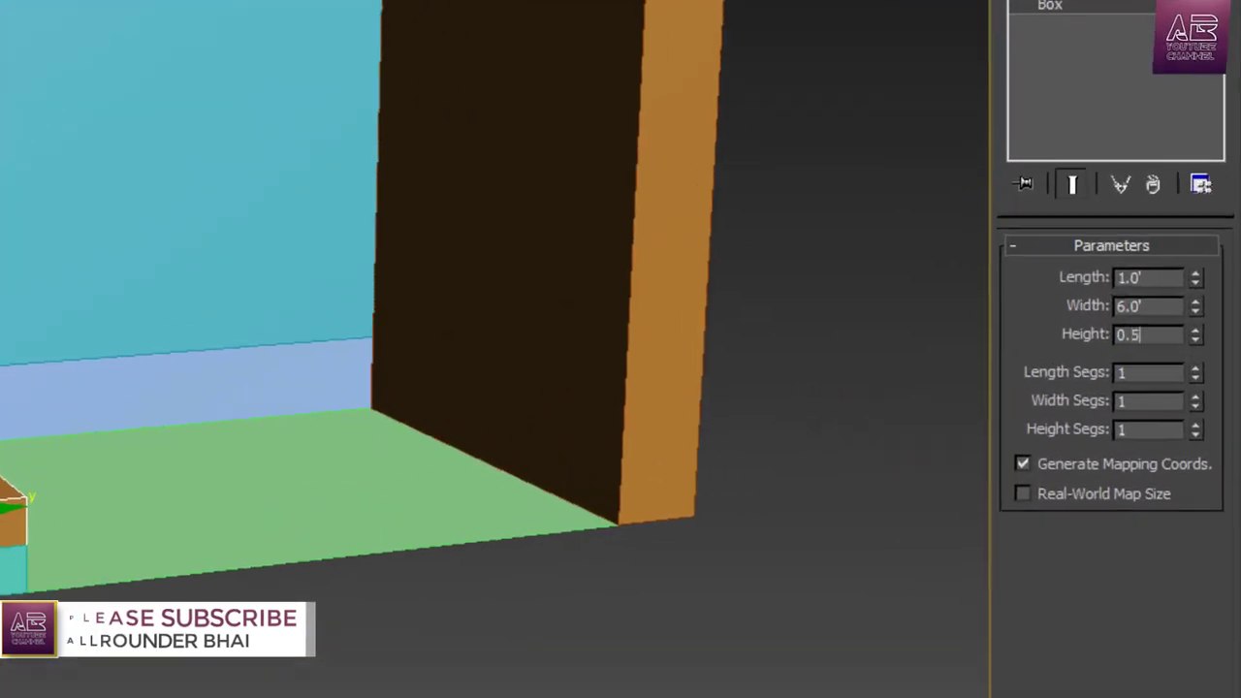
{"action": "key", "text": "Return"}
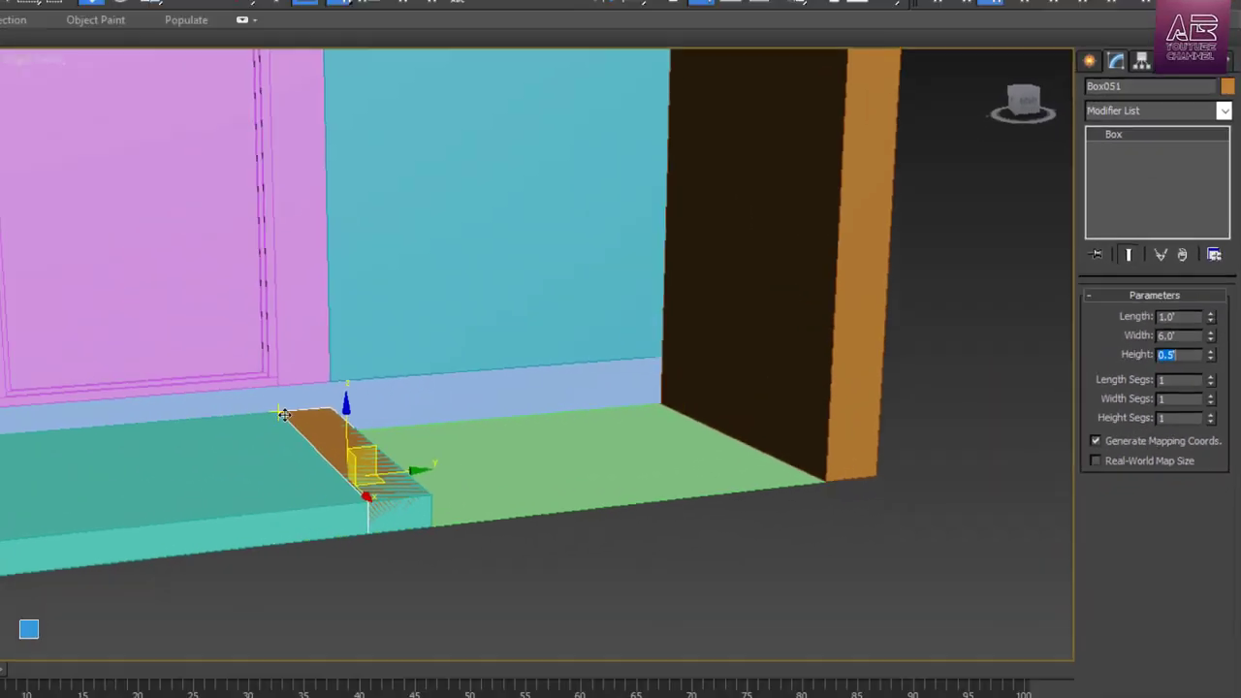
Undo the accidental move of the base slab and snap the low orange box on top of the front slab's end
{"action": "key", "text": "ctrl+z"}
{"action": "key", "text": "ctrl+z"}
{"action": "key", "text": "ctrl+z"}
{"action": "key", "text": "ctrl+z"}
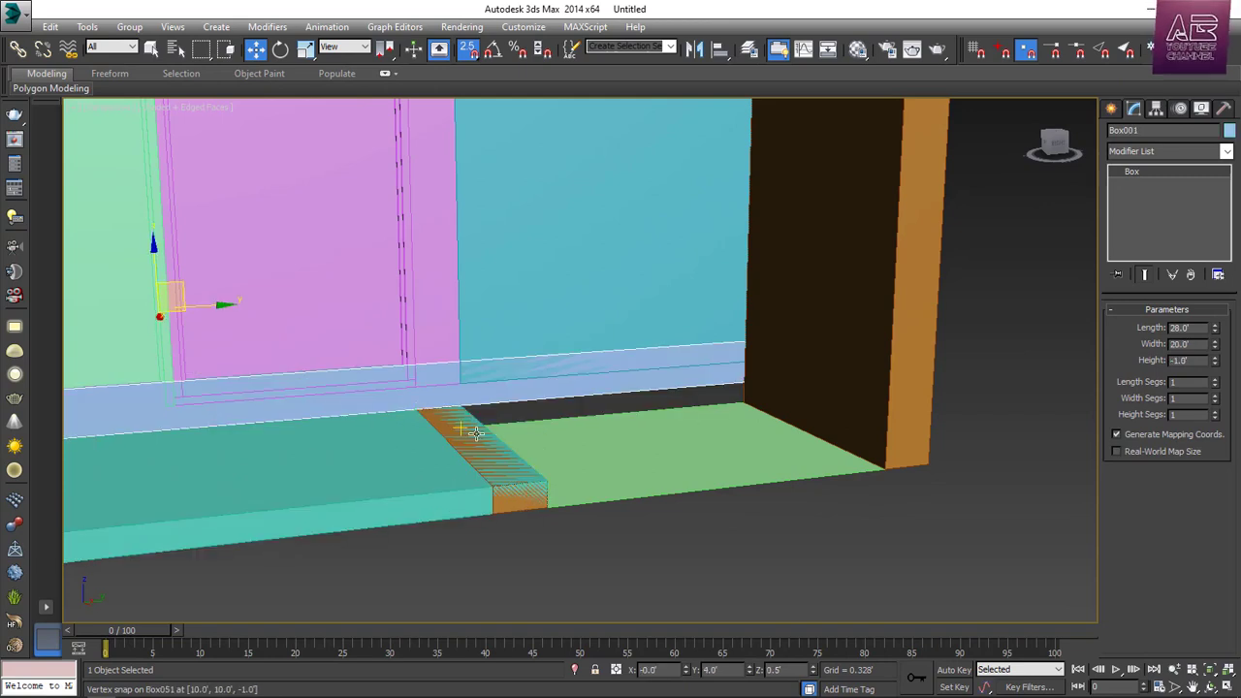
{"action": "left_click_drag", "start_coordinate": [630, 482], "coordinate": [419, 385]}
{"action": "left_click", "coordinate": [698, 555]}
{"action": "middle_click_drag", "start_coordinate": [562, 400], "coordinate": [571, 433], "text": "alt"}
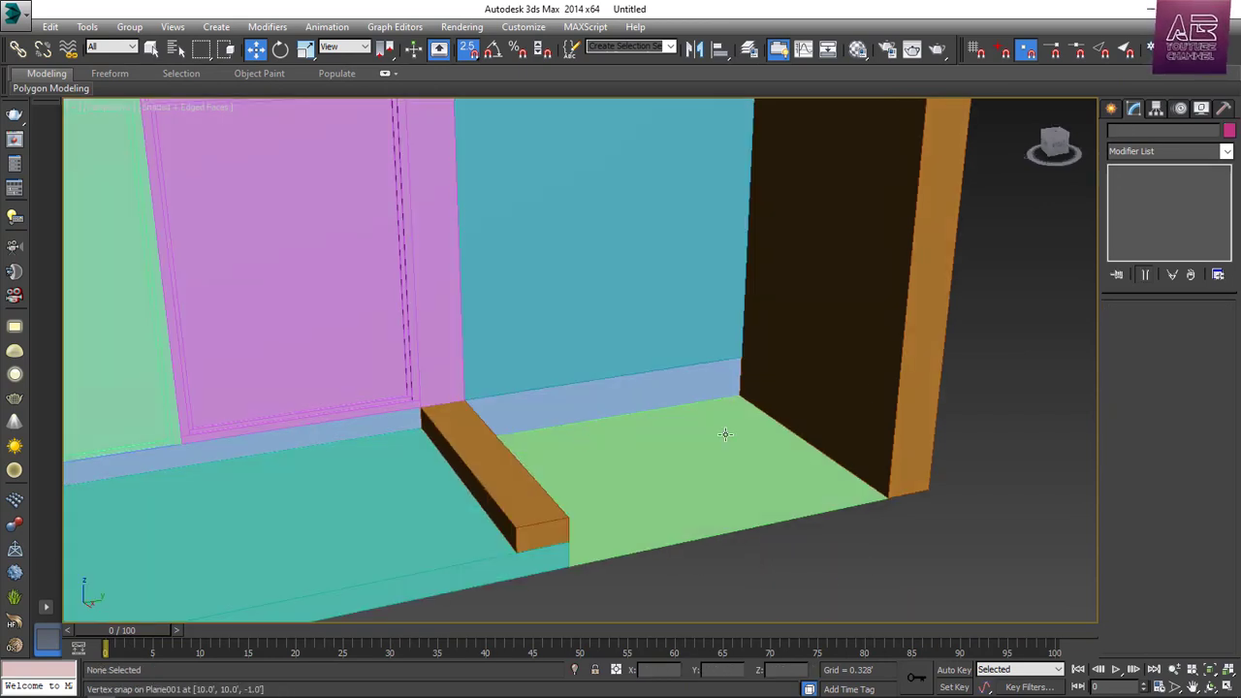
Draw a box 7' long and 1' high over the ground plane between the low curb and side wall, and set its width to 1'
{"action": "left_click", "coordinate": [1112, 109]}
{"action": "left_click", "coordinate": [1138, 207]}
{"action": "middle_click_drag", "start_coordinate": [737, 446], "coordinate": [718, 332], "text": "alt"}
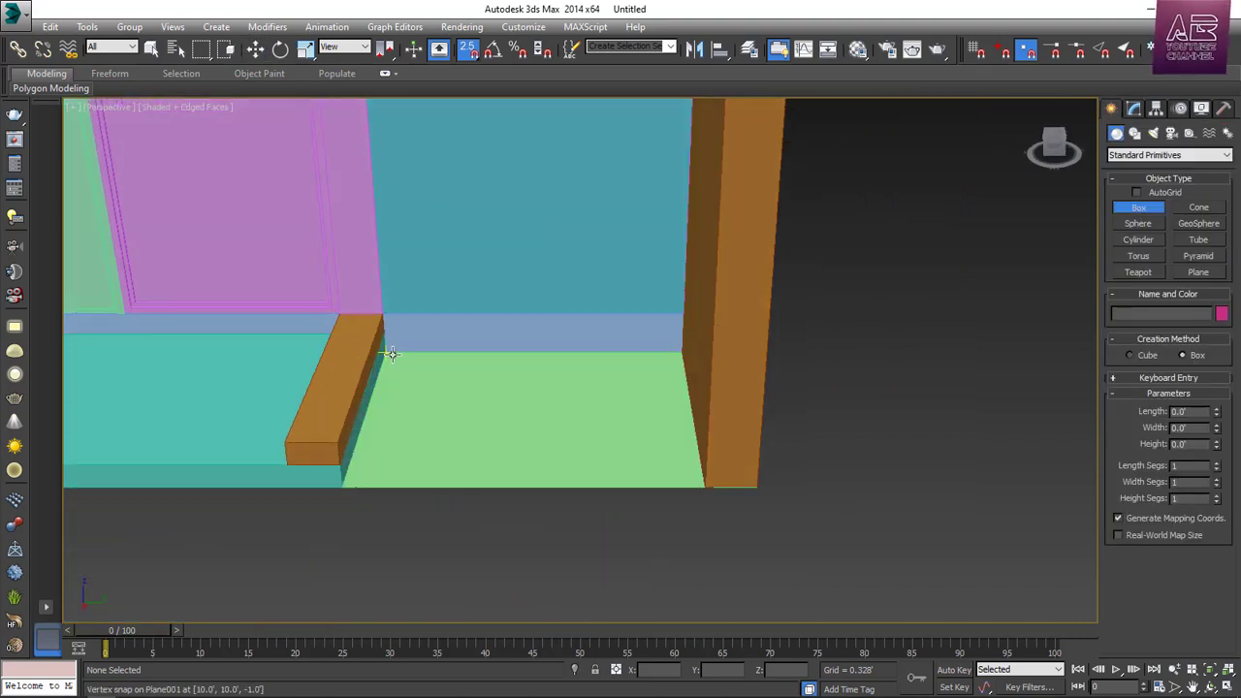
{"action": "left_click_drag", "start_coordinate": [390, 353], "coordinate": [707, 484]}
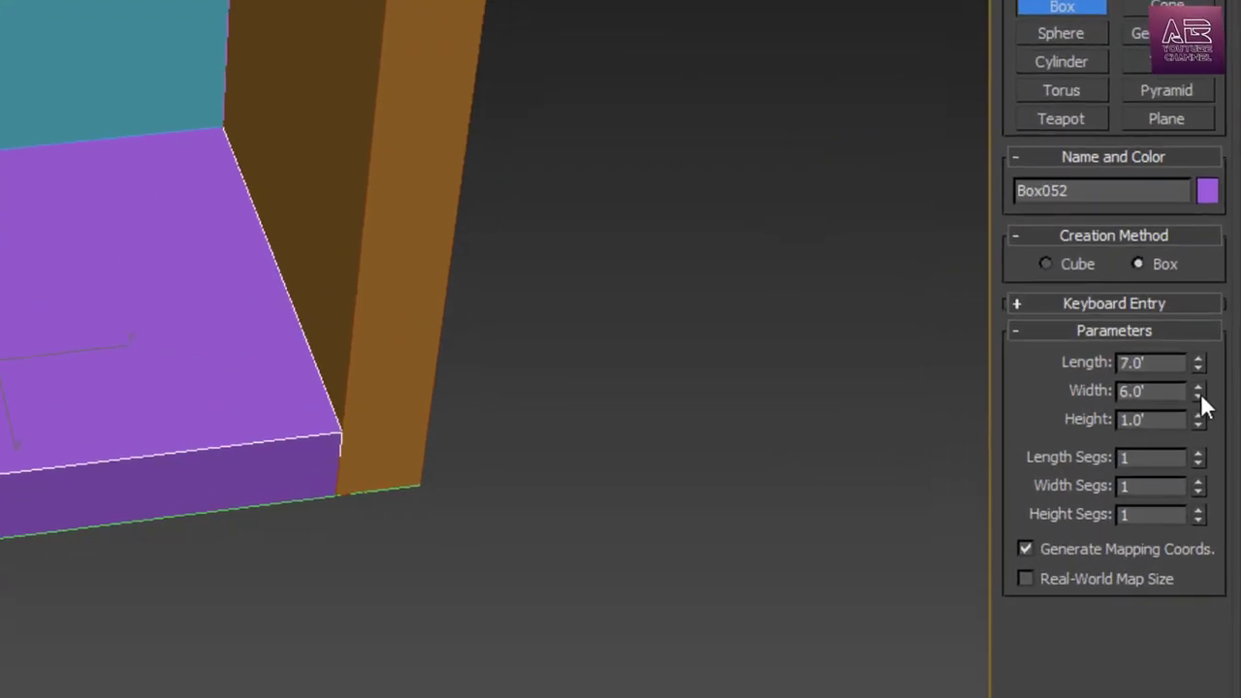
{"action": "left_click_drag", "start_coordinate": [1216, 428], "coordinate": [1191, 456]}
{"action": "type", "text": "1"}
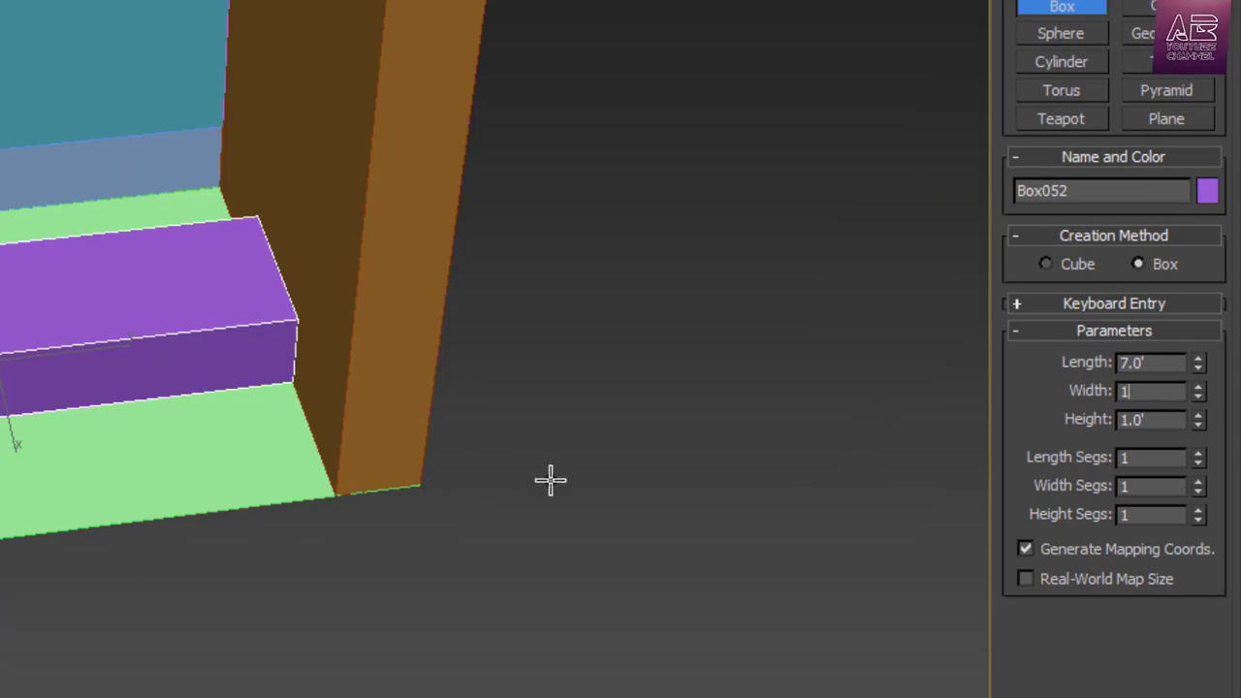
{"action": "key", "text": "Return"}
Snap the purple box to the front edge of the ground plane, between the low curb and the side wall
{"action": "middle_click_drag", "start_coordinate": [100, 382], "coordinate": [150, 365], "text": "alt"}
{"action": "type", "text": "w1.0'"}
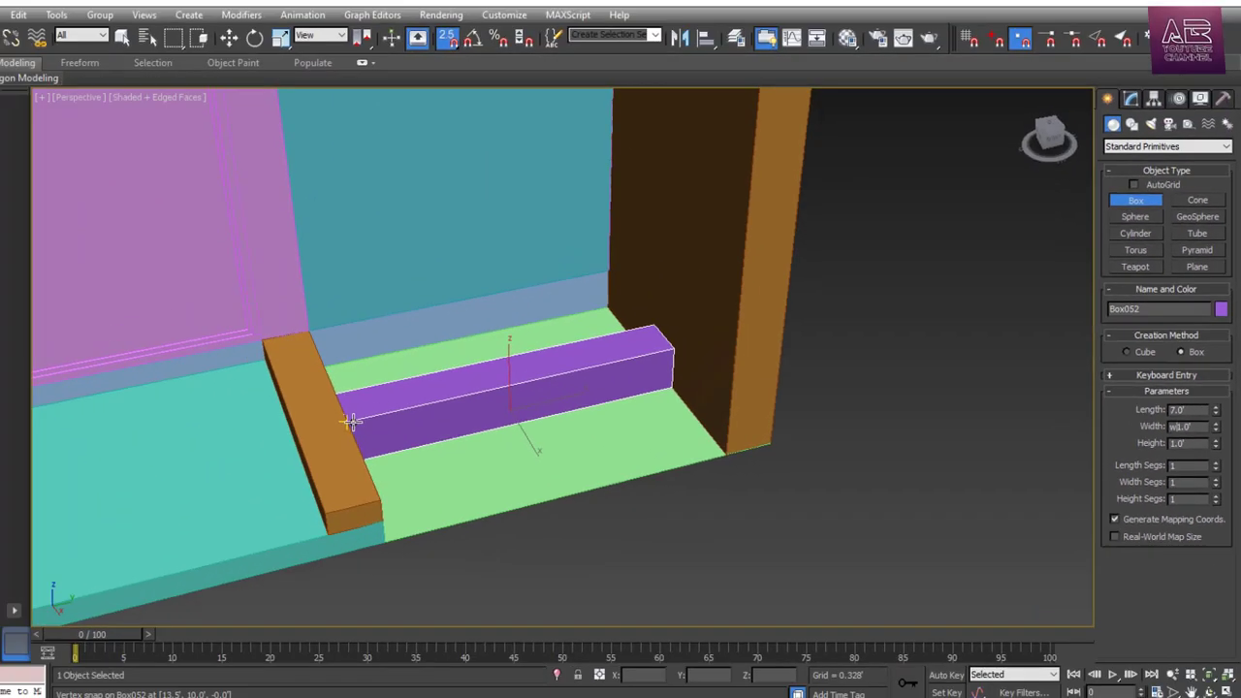
{"action": "right_click", "coordinate": [357, 421]}
{"action": "left_click_drag", "start_coordinate": [376, 420], "coordinate": [403, 497]}
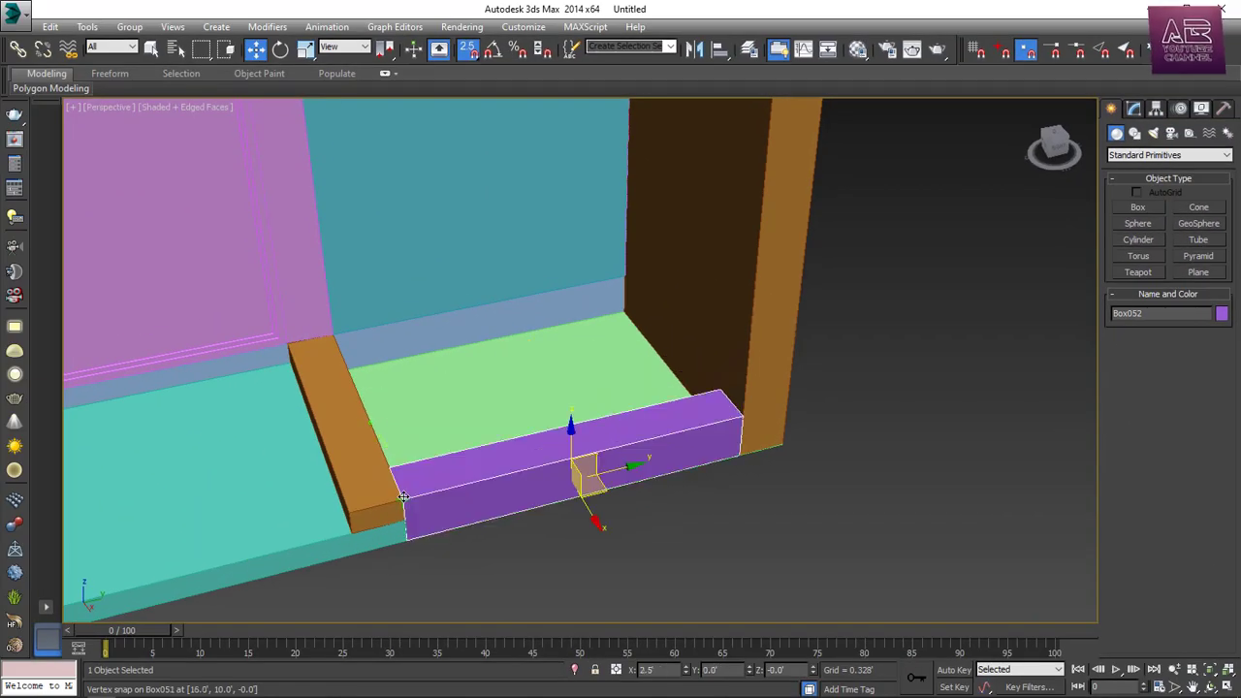
{"action": "left_click", "coordinate": [887, 546]}
Examine the whole building from several angles in wireframe and shaded display
{"action": "key", "text": "z"}
{"action": "left_click", "coordinate": [184, 106]}
{"action": "left_click", "coordinate": [263, 233]}
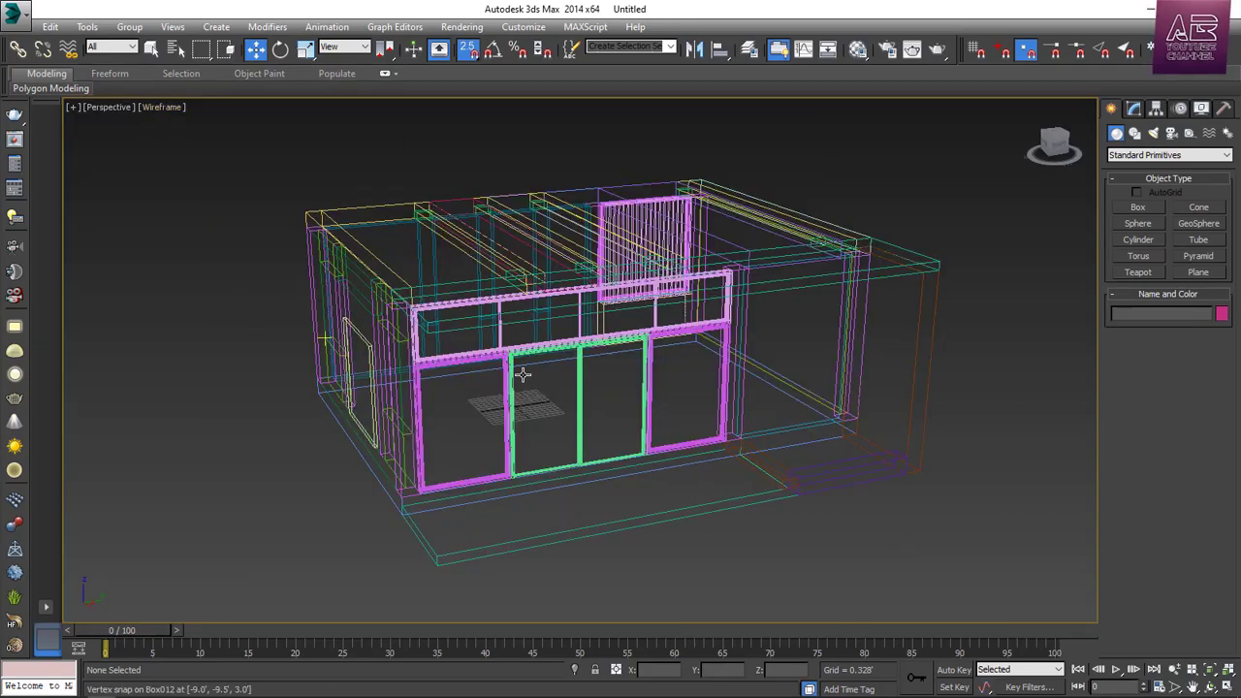
{"action": "middle_click_drag", "start_coordinate": [523, 374], "coordinate": [670, 378], "text": "alt"}
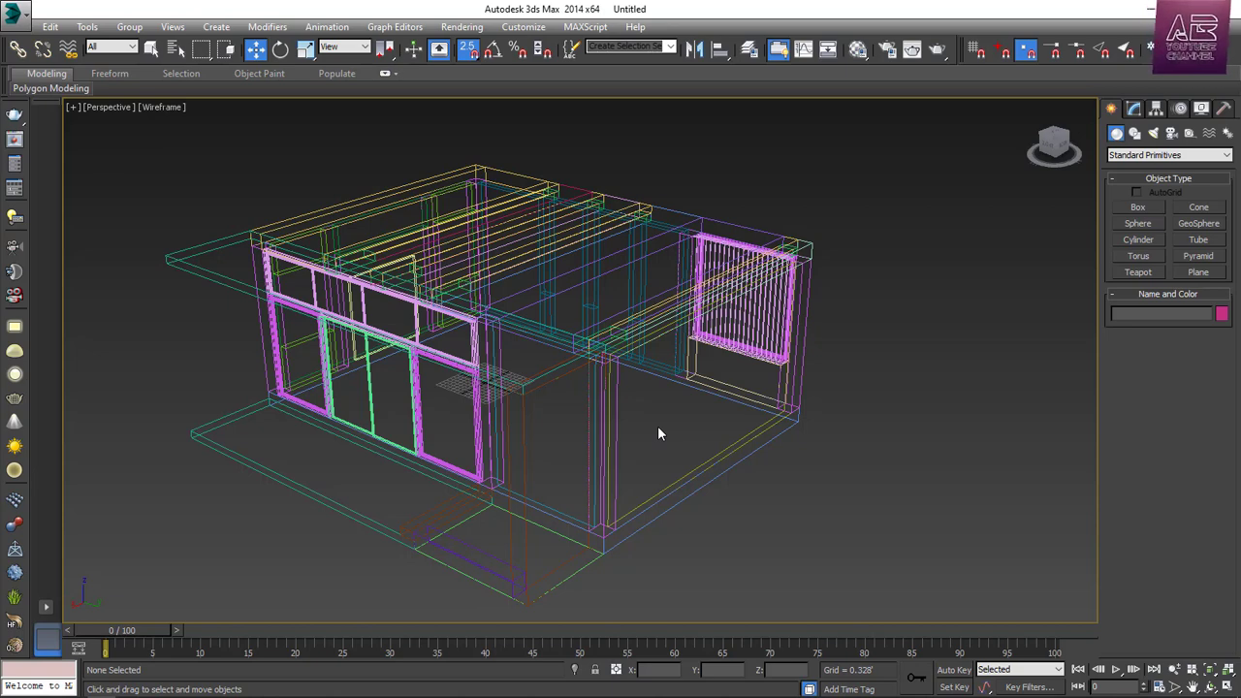
{"action": "mouse_move", "coordinate": [651, 418]}
{"action": "middle_mouse_down", "text": "alt"}
{"action": "mouse_move", "coordinate": [679, 420]}
{"action": "mouse_move", "coordinate": [714, 479]}
{"action": "mouse_move", "coordinate": [743, 491]}
{"action": "mouse_move", "coordinate": [752, 392]}
{"action": "mouse_move", "coordinate": [739, 340]}
{"action": "mouse_move", "coordinate": [756, 400]}
{"action": "mouse_move", "coordinate": [795, 423]}
{"action": "mouse_move", "coordinate": [651, 446]}
{"action": "mouse_move", "coordinate": [723, 460]}
{"action": "mouse_move", "coordinate": [808, 437]}
{"action": "mouse_move", "coordinate": [761, 473]}
{"action": "middle_mouse_up", "text": "alt"}
{"action": "key", "text": "F3"}
{"action": "middle_click_drag", "start_coordinate": [614, 481], "coordinate": [715, 460], "text": "alt"}
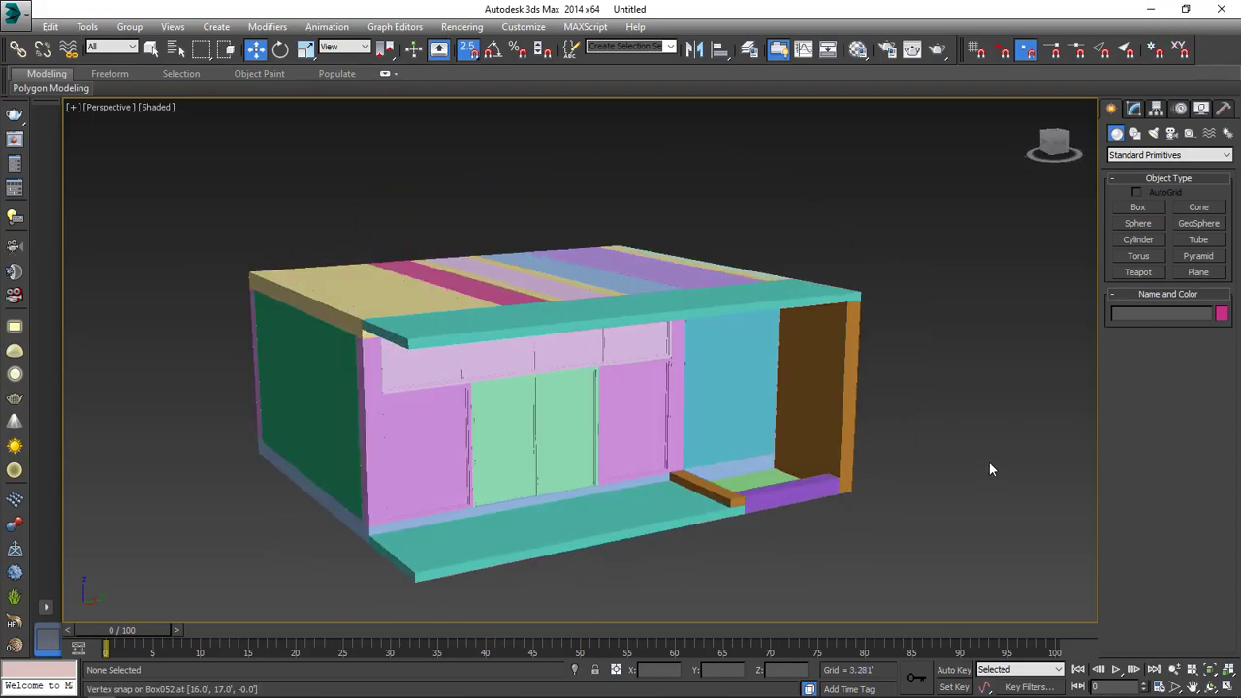